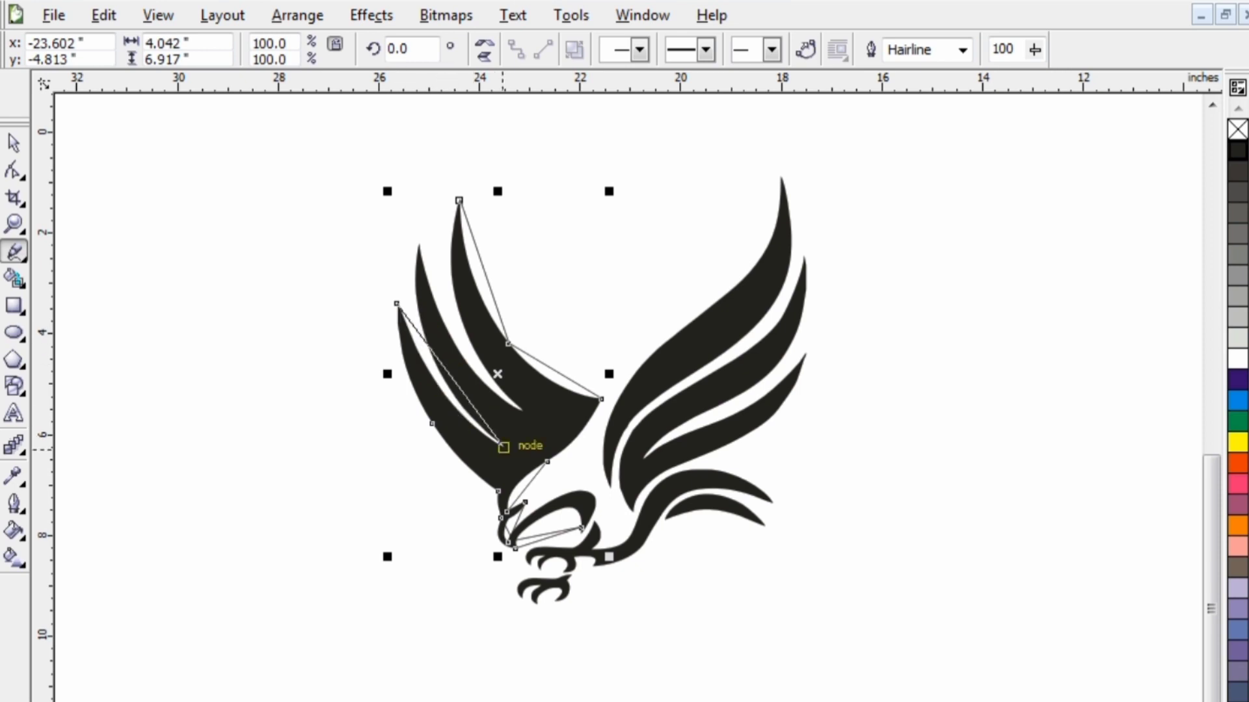
# Finish the straight-line outline around the left wing's feathers, placing nodes at the gap ends and middle feather tip, and close it at the tallest feather's tip.
pyautogui.click(503, 446)
pyautogui.click(419, 245)
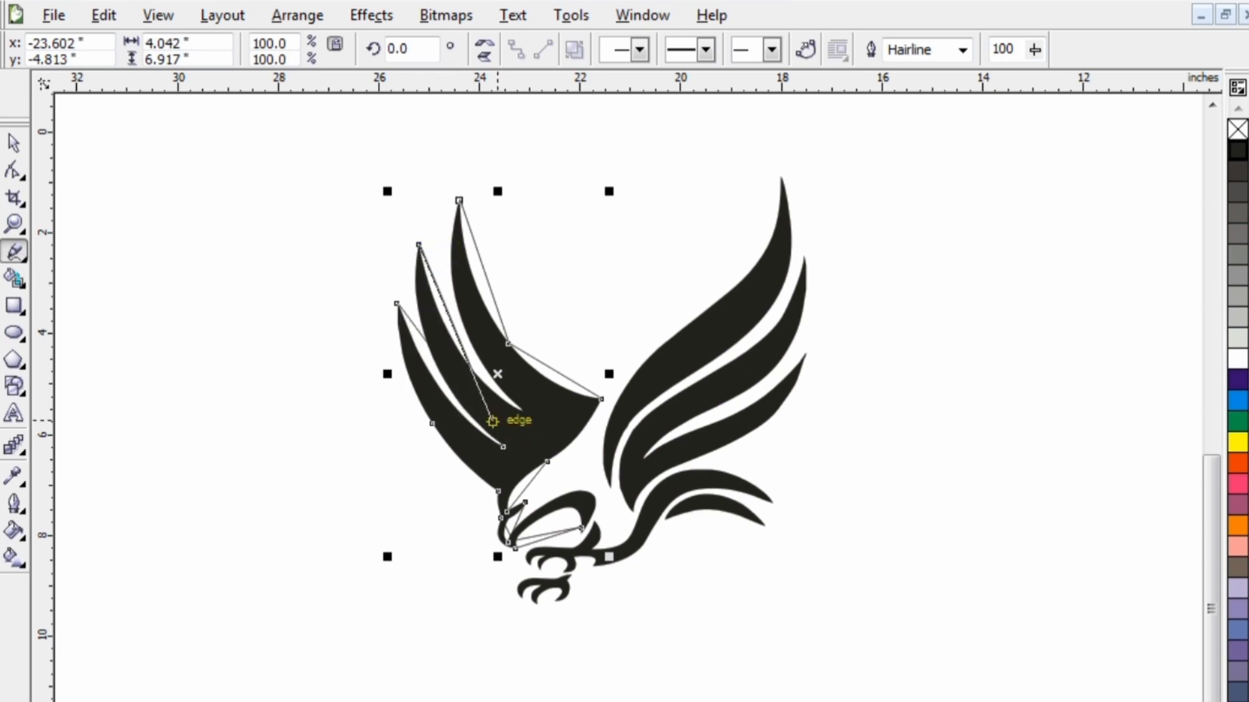
pyautogui.click(515, 406)
pyautogui.click(459, 201)
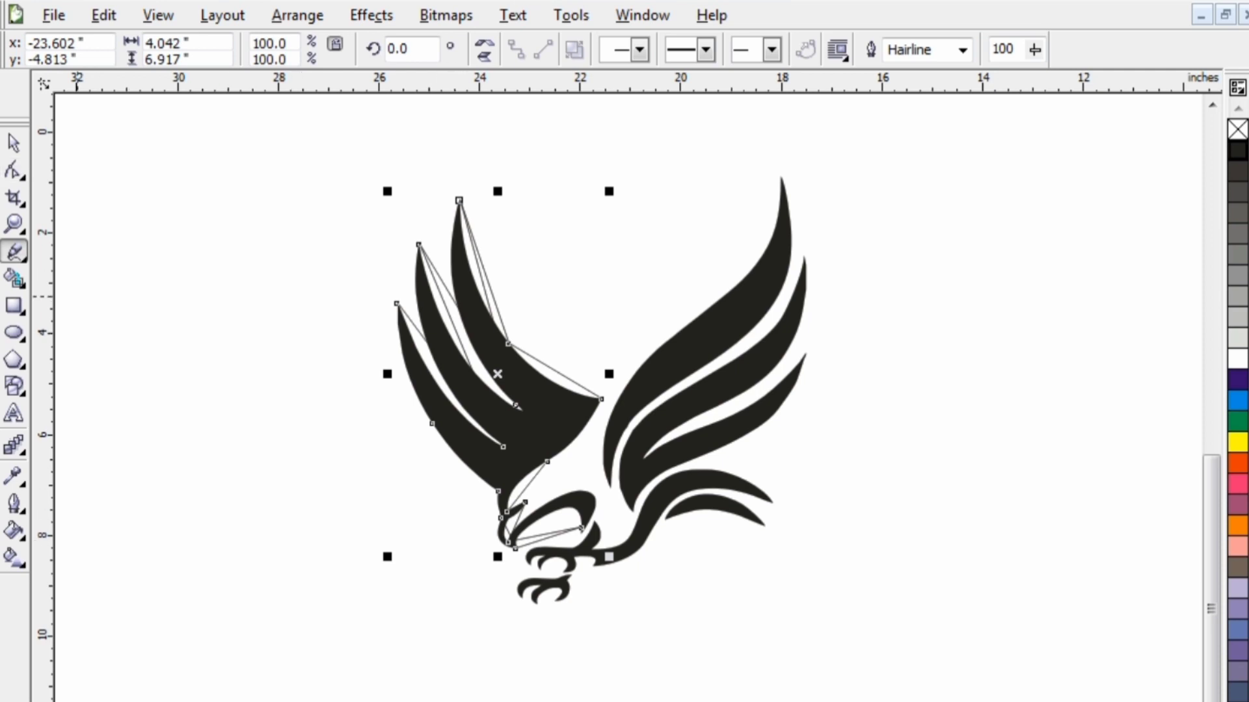
# Convert the outline segment along the tallest left feather's inner edge to a curve, bend it to the edge, and move its lower node to the gap's end.
pyautogui.click(15, 170)
pyautogui.scroll(2, 449, 332)
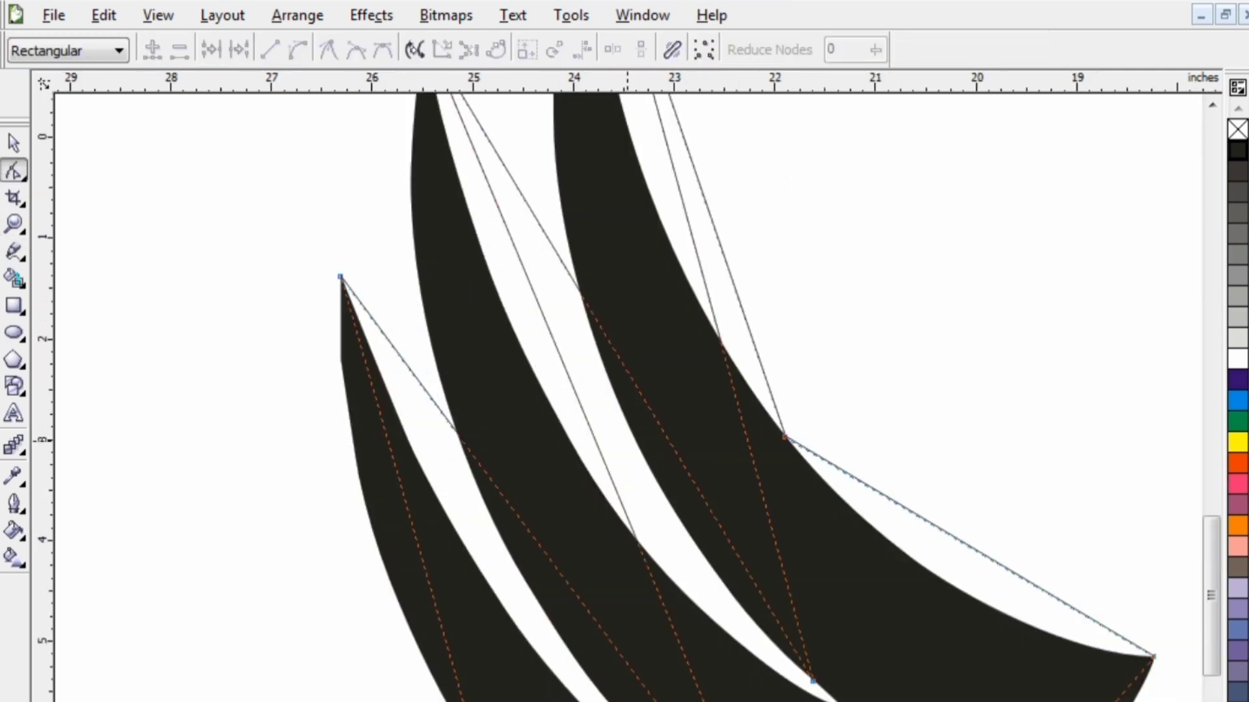
pyautogui.scroll(-1, 620, 444)
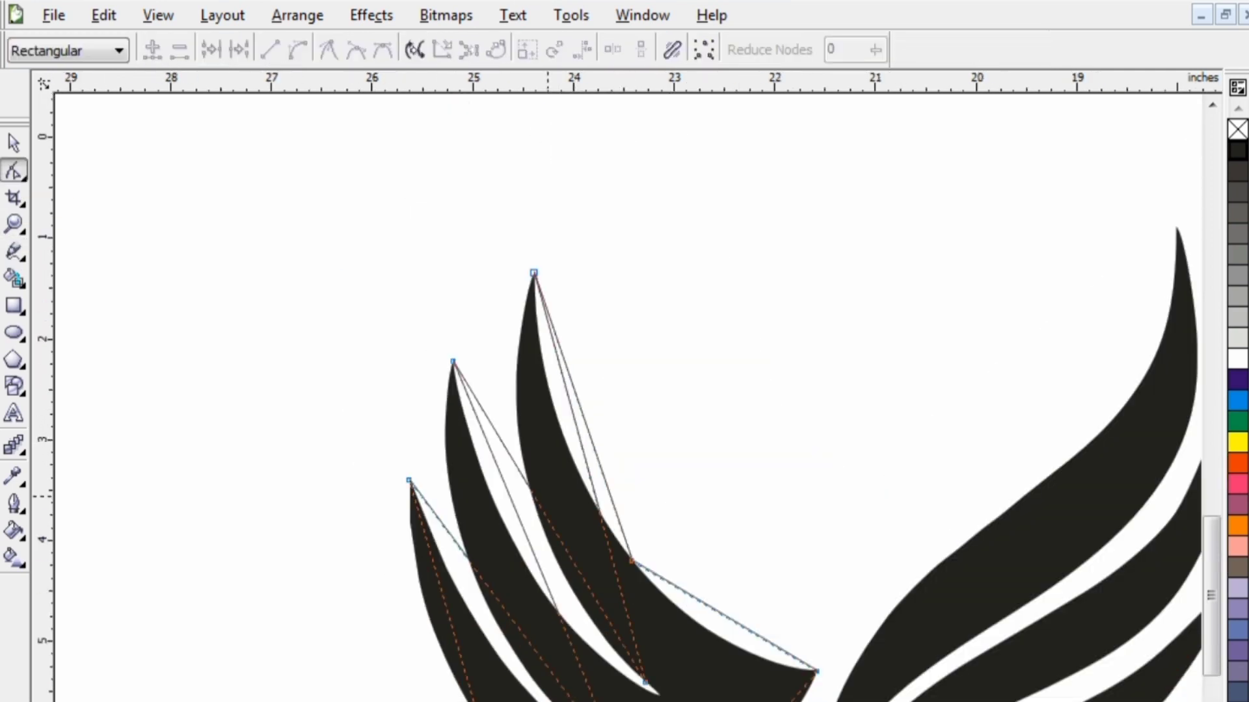
pyautogui.click(591, 487)
pyautogui.click(297, 50)
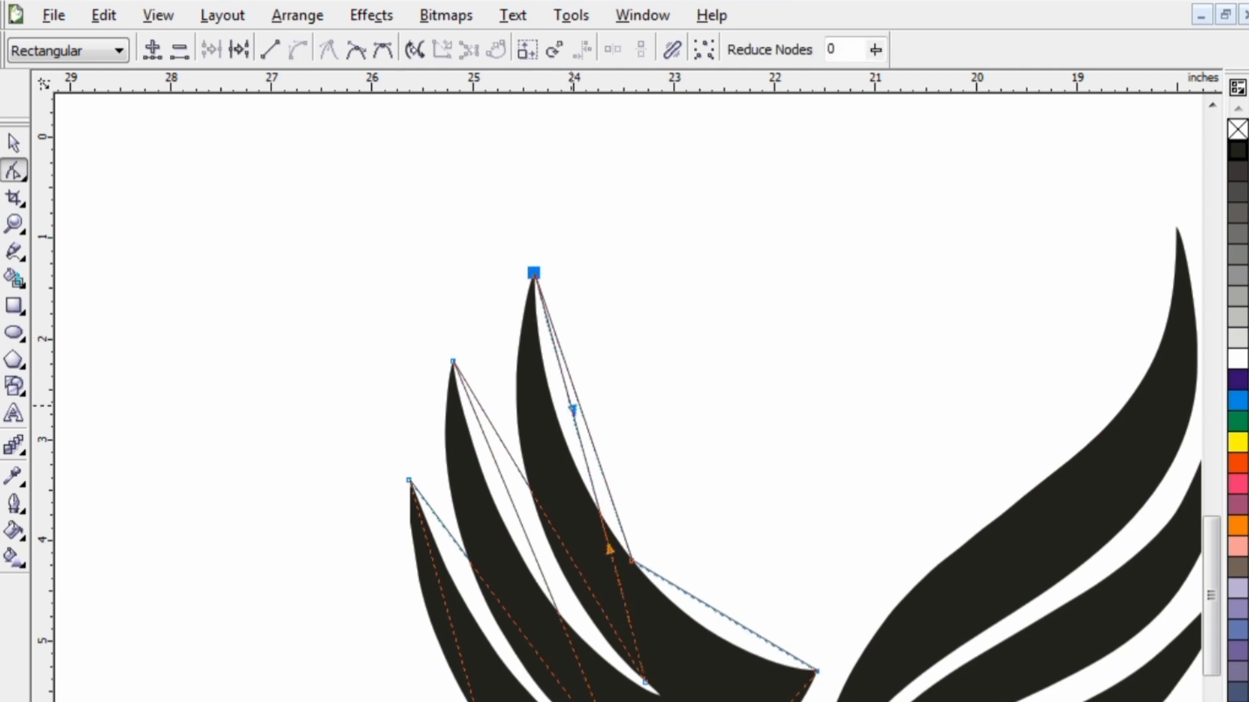
pyautogui.moveTo(572, 409); pyautogui.dragTo(472, 433)
pyautogui.moveTo(610, 549); pyautogui.dragTo(560, 592)
pyautogui.moveTo(644, 682); pyautogui.dragTo(660, 695)
pyautogui.moveTo(575, 605)
pyautogui.mouseDown()
pyautogui.moveTo(558, 614)
pyautogui.moveTo(566, 623)
pyautogui.mouseUp()
# Convert the segment from the gap's end to the middle feather's tip to a curve and bend it along that feather's upper edge.
pyautogui.click(591, 587)
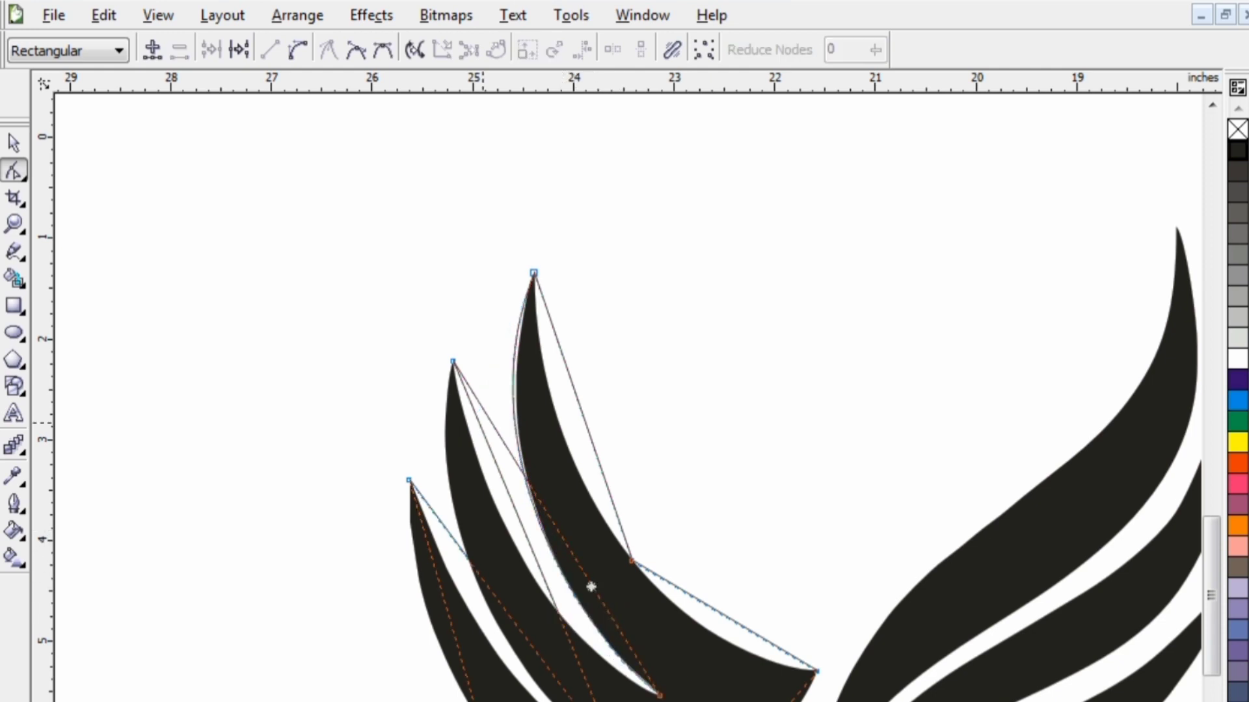
pyautogui.click(592, 588)
pyautogui.click(589, 591)
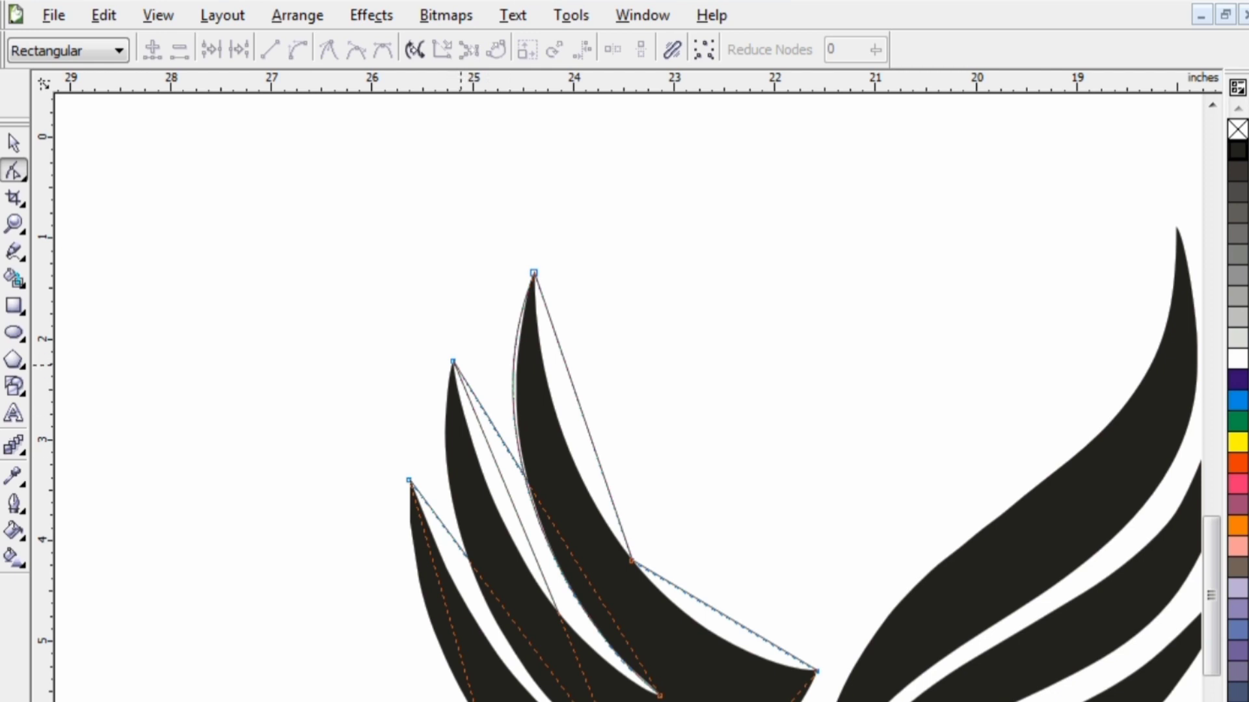
pyautogui.click(593, 588)
pyautogui.click(556, 646)
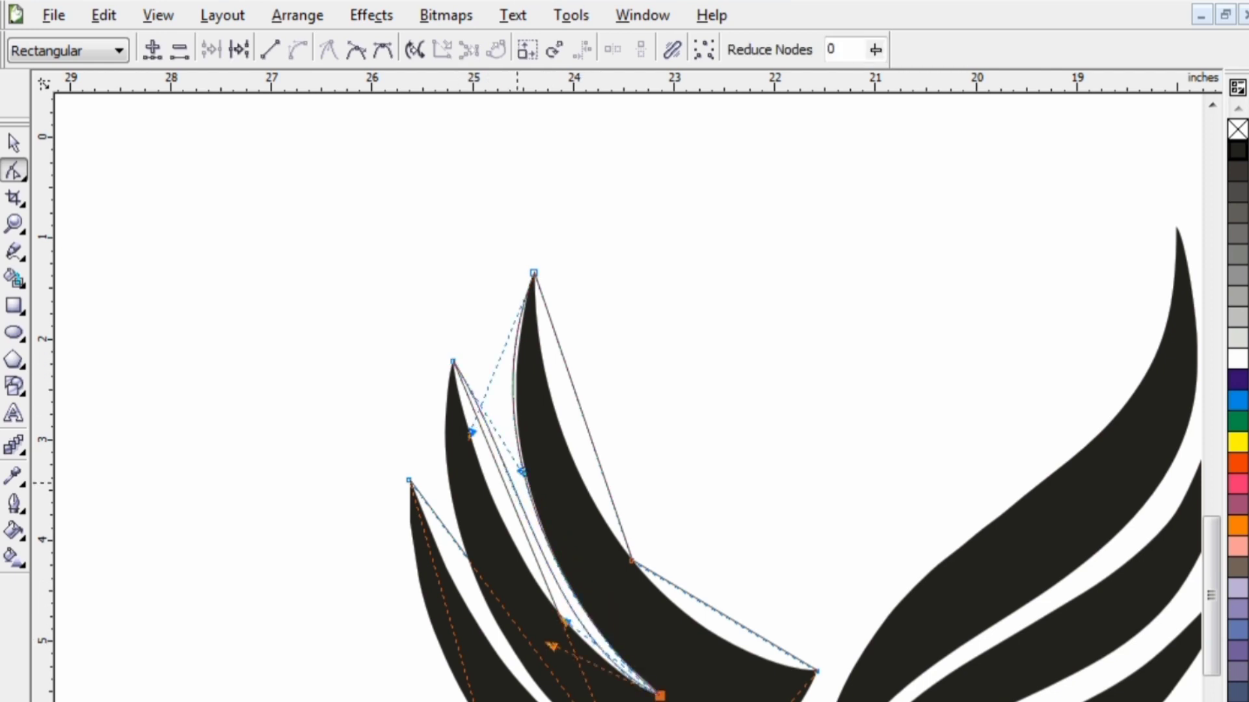
pyautogui.moveTo(522, 473); pyautogui.dragTo(479, 508)
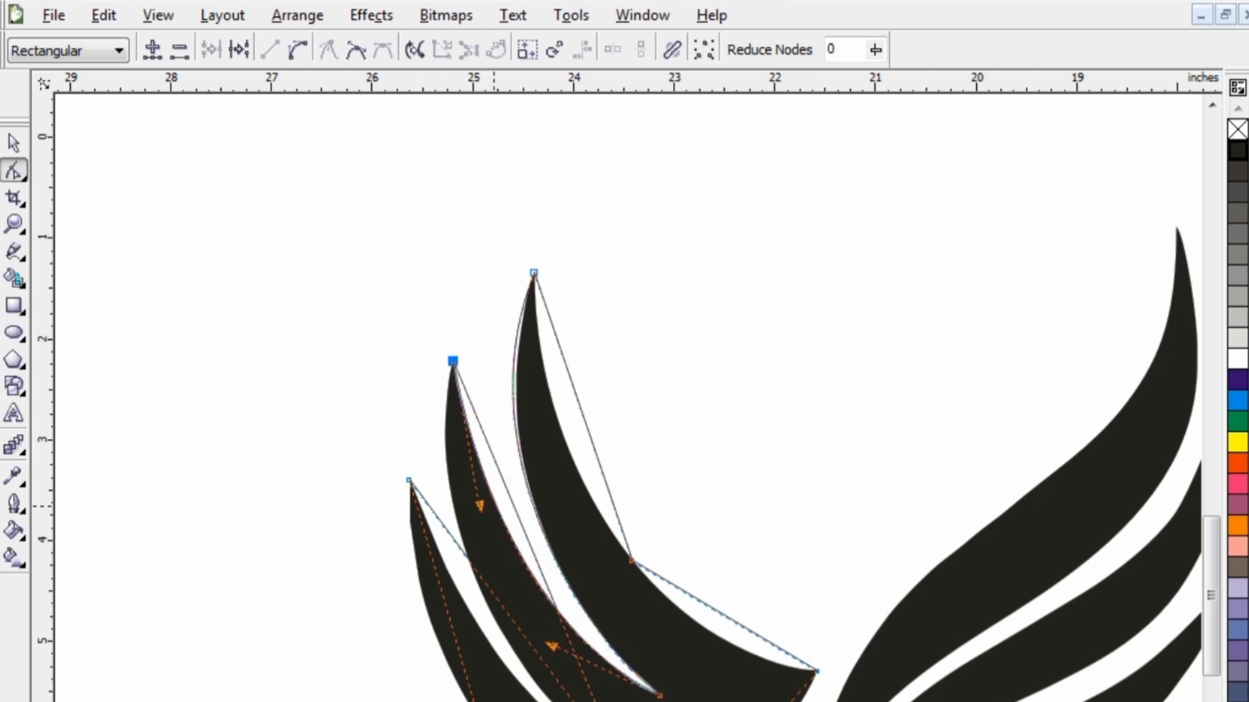
# Convert the two segments along the tallest left feather's outer edge to curves and bend them to follow the edge down to the wing's corner.
pyautogui.click(595, 460)
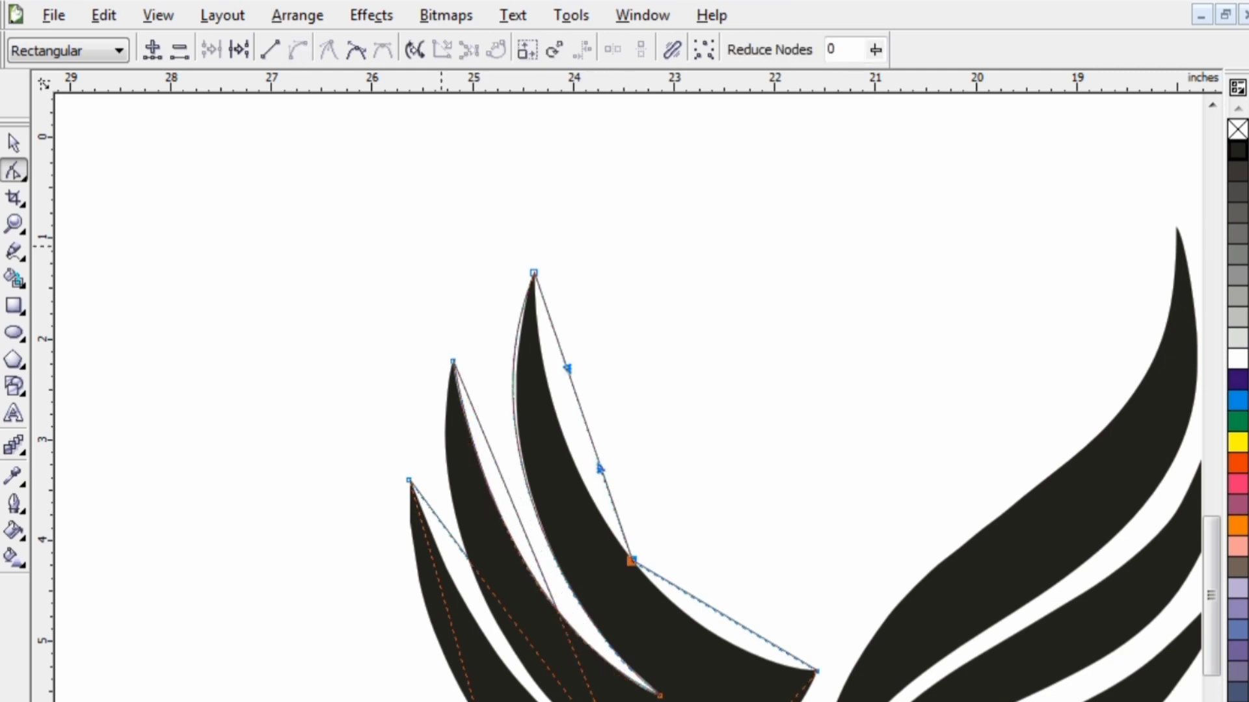
pyautogui.click(533, 273)
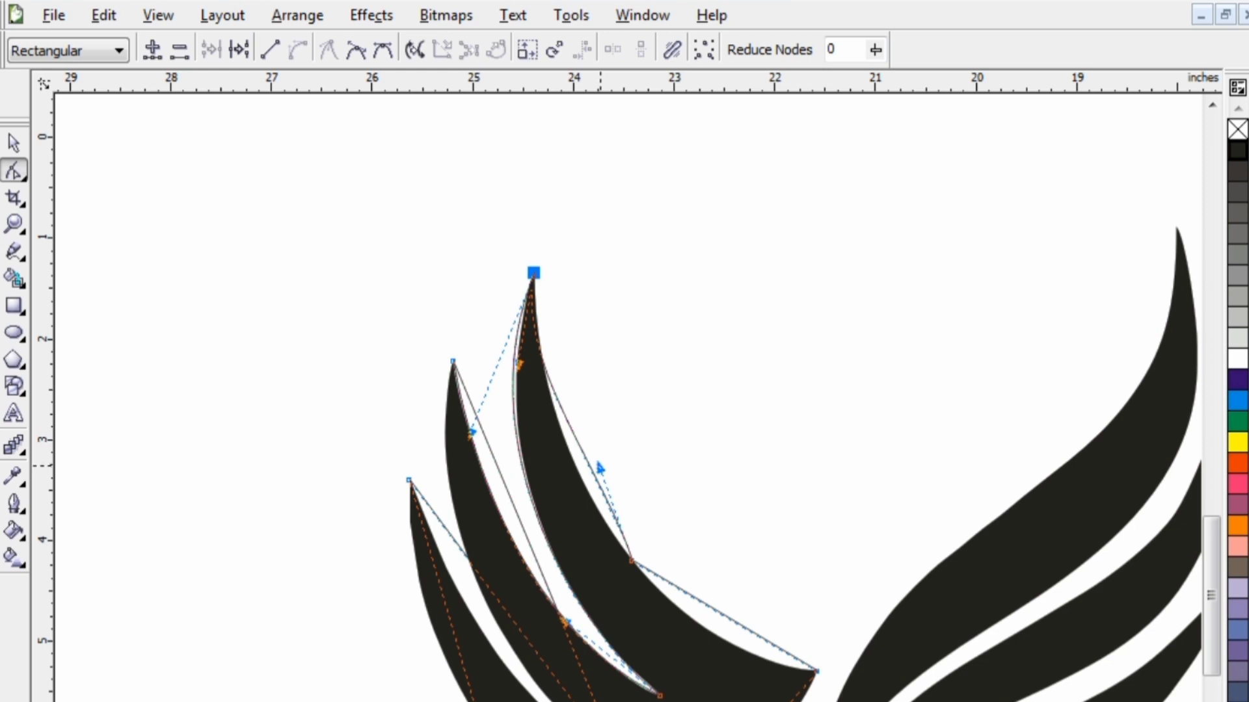
pyautogui.moveTo(601, 468); pyautogui.dragTo(581, 501)
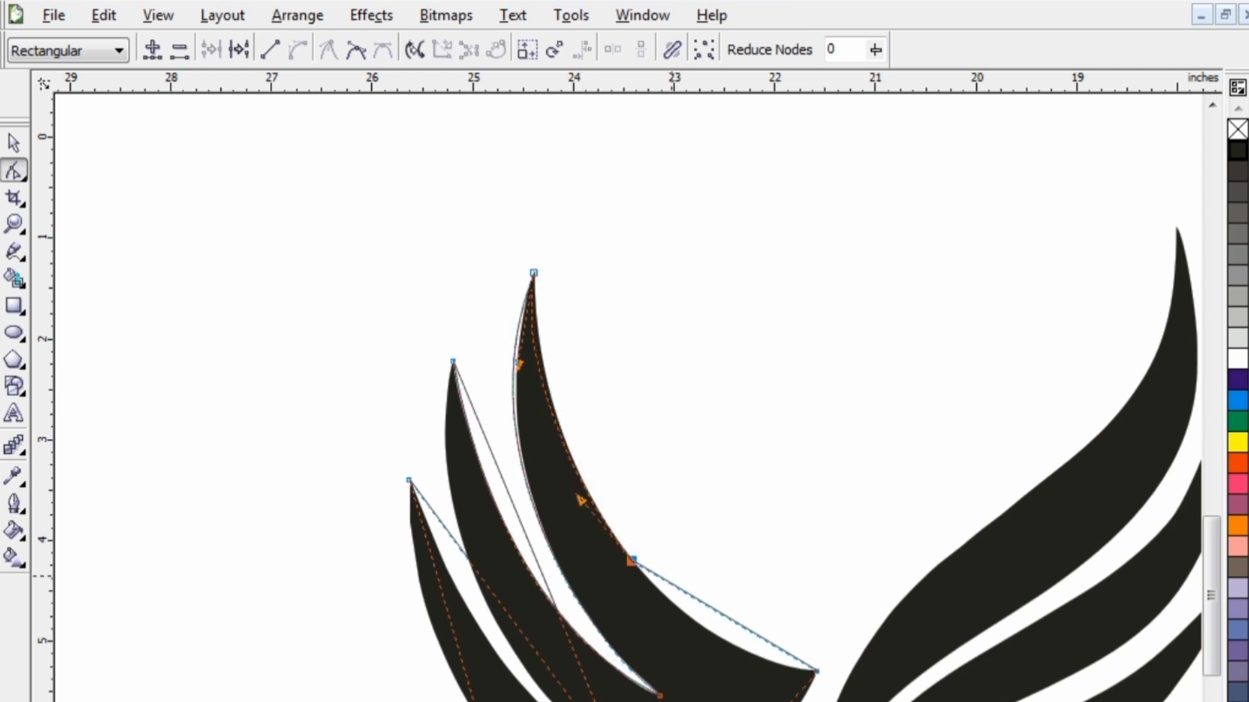
pyautogui.click(673, 581)
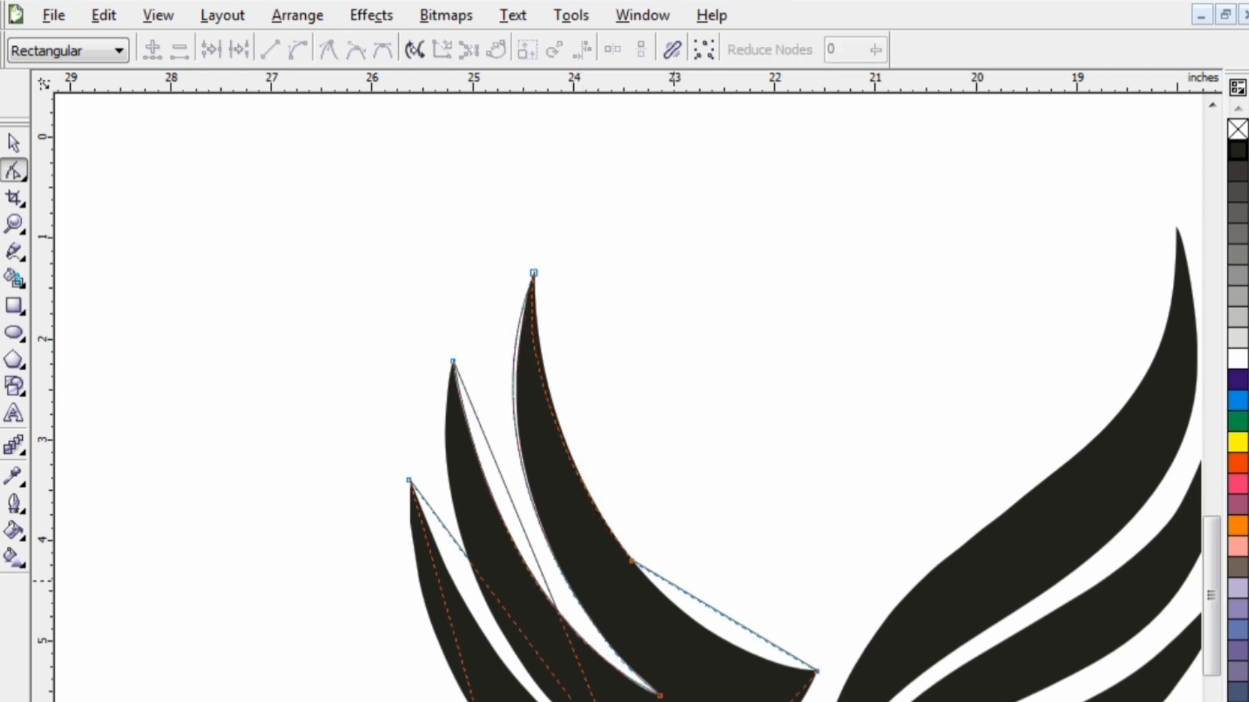
pyautogui.click(677, 588)
pyautogui.moveTo(692, 597); pyautogui.dragTo(678, 639)
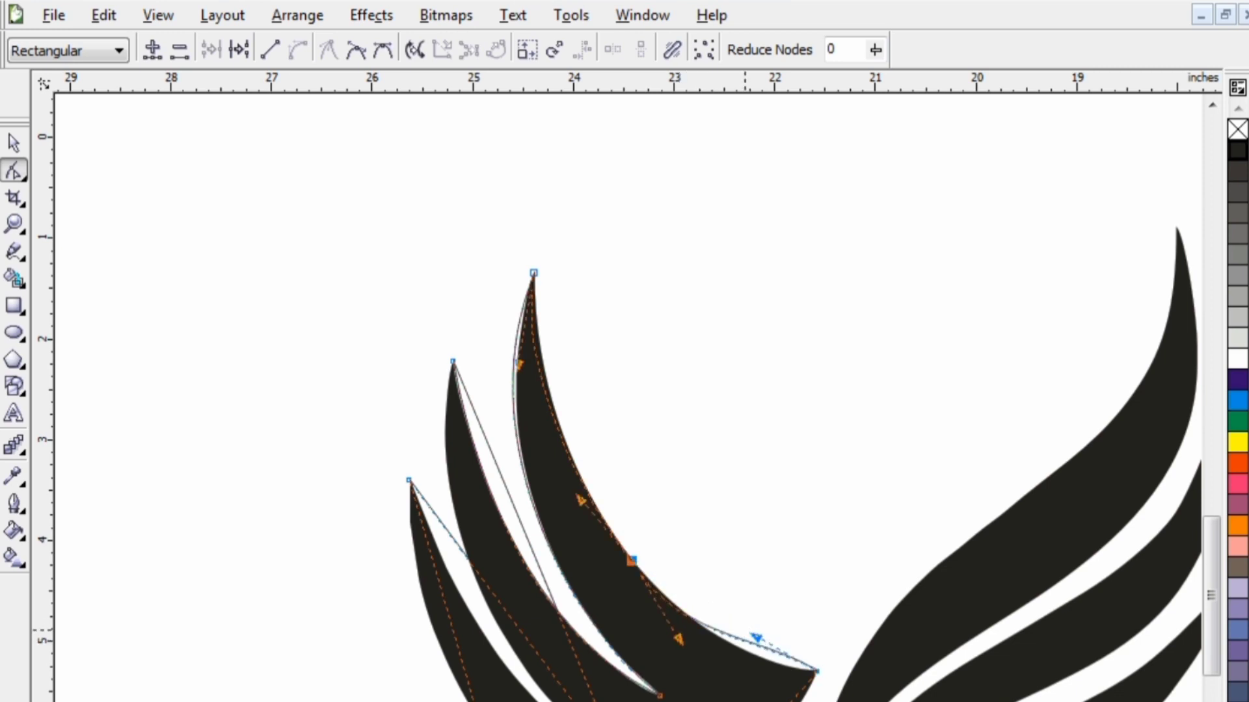
pyautogui.moveTo(757, 637); pyautogui.dragTo(798, 687)
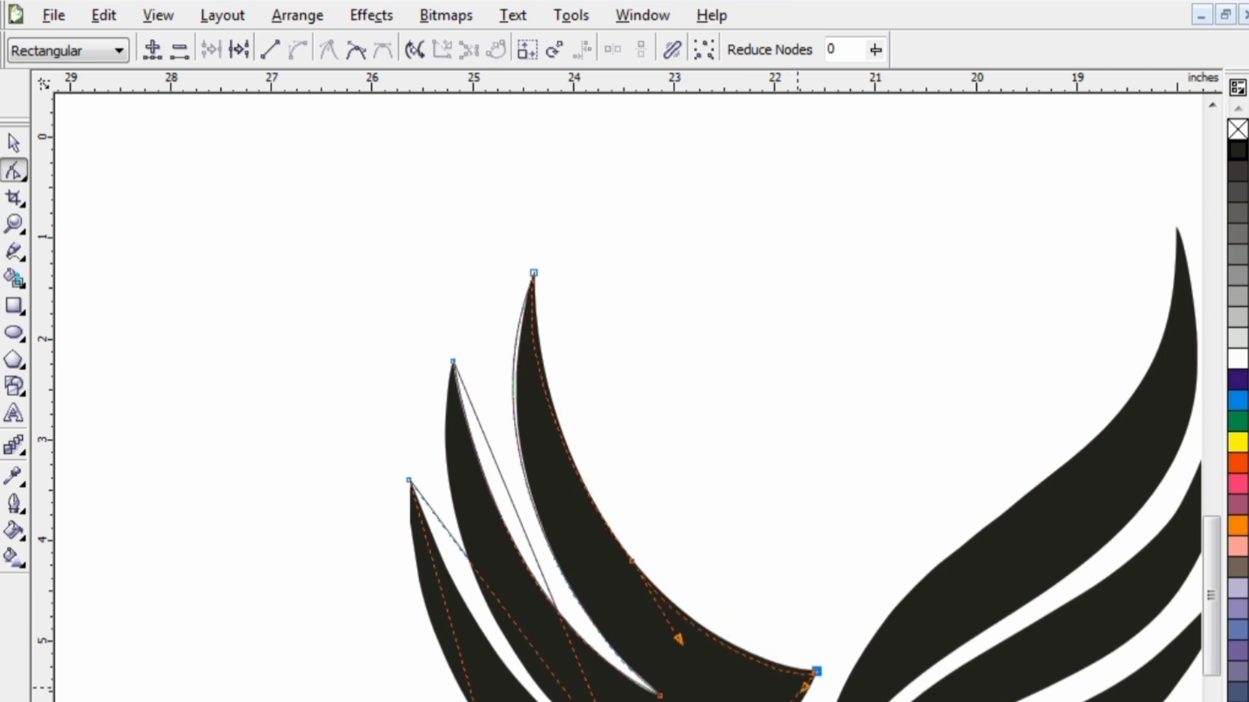
# Convert the two segments along the left wing's lower edge to curves and bend them to follow the edge from the wing's corner to the small spike.
pyautogui.scroll(-3, 797, 687)
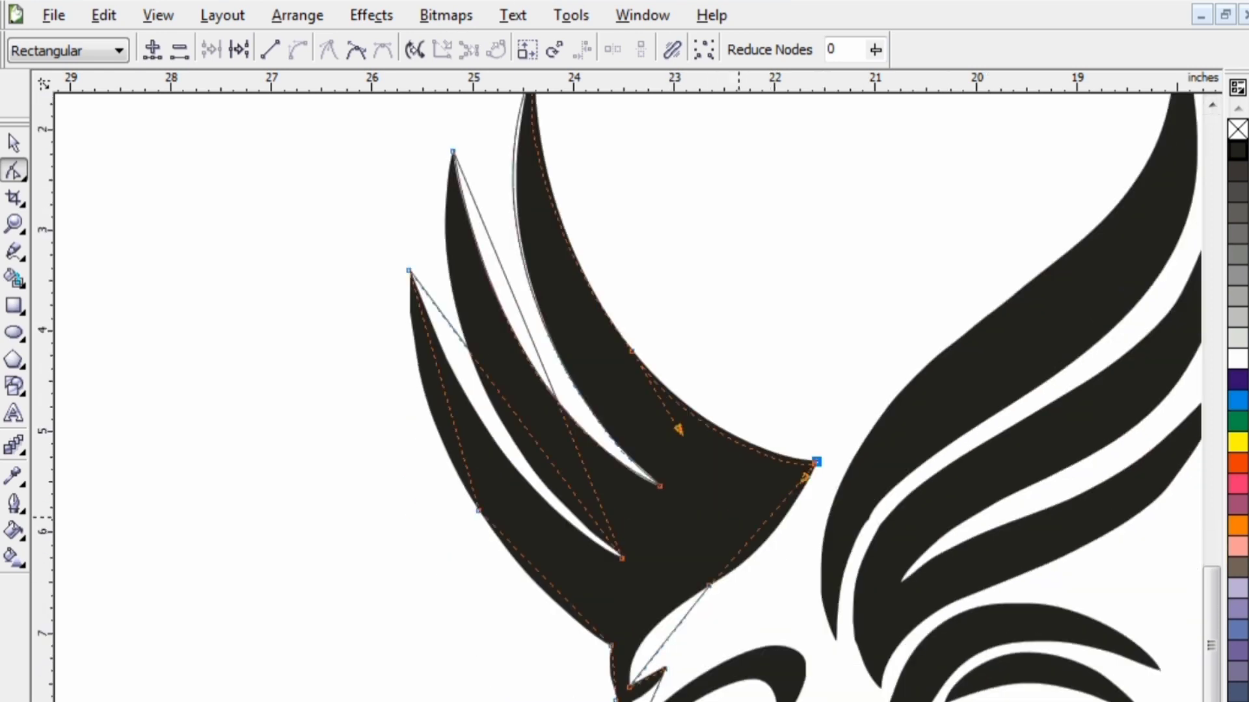
pyautogui.click(756, 531)
pyautogui.click(297, 50)
pyautogui.moveTo(783, 504); pyautogui.dragTo(754, 553)
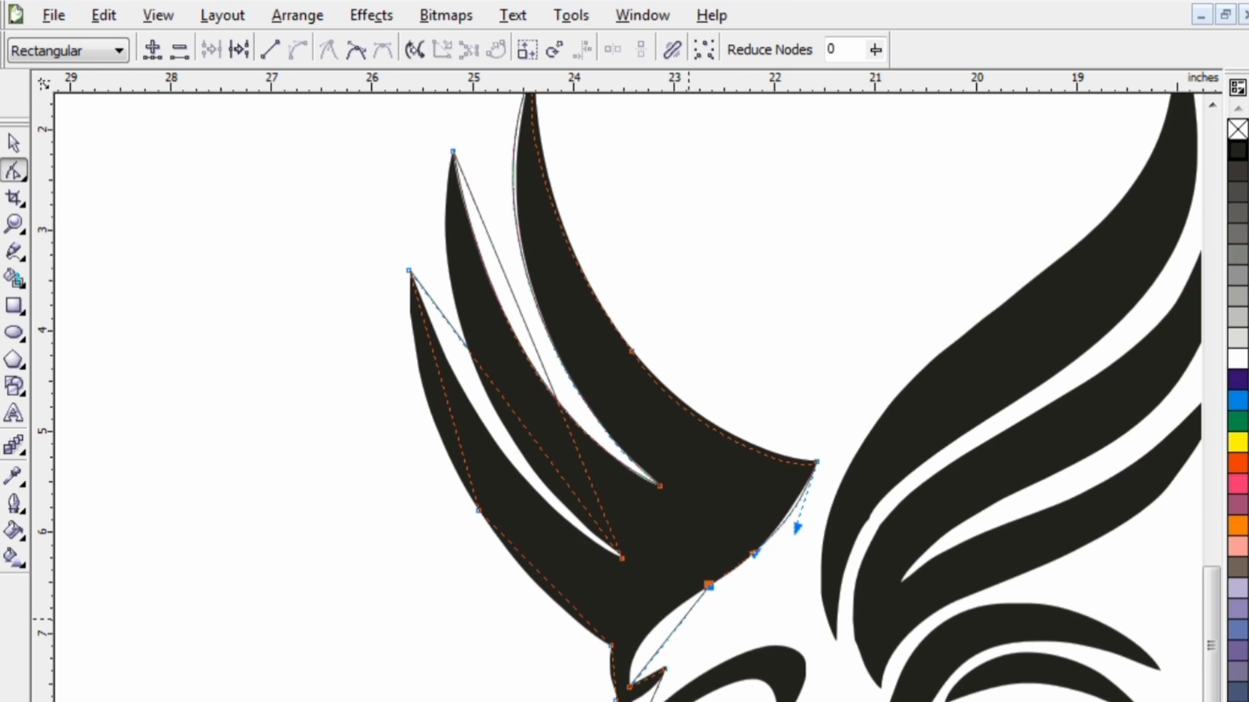
pyautogui.click(686, 614)
pyautogui.click(297, 50)
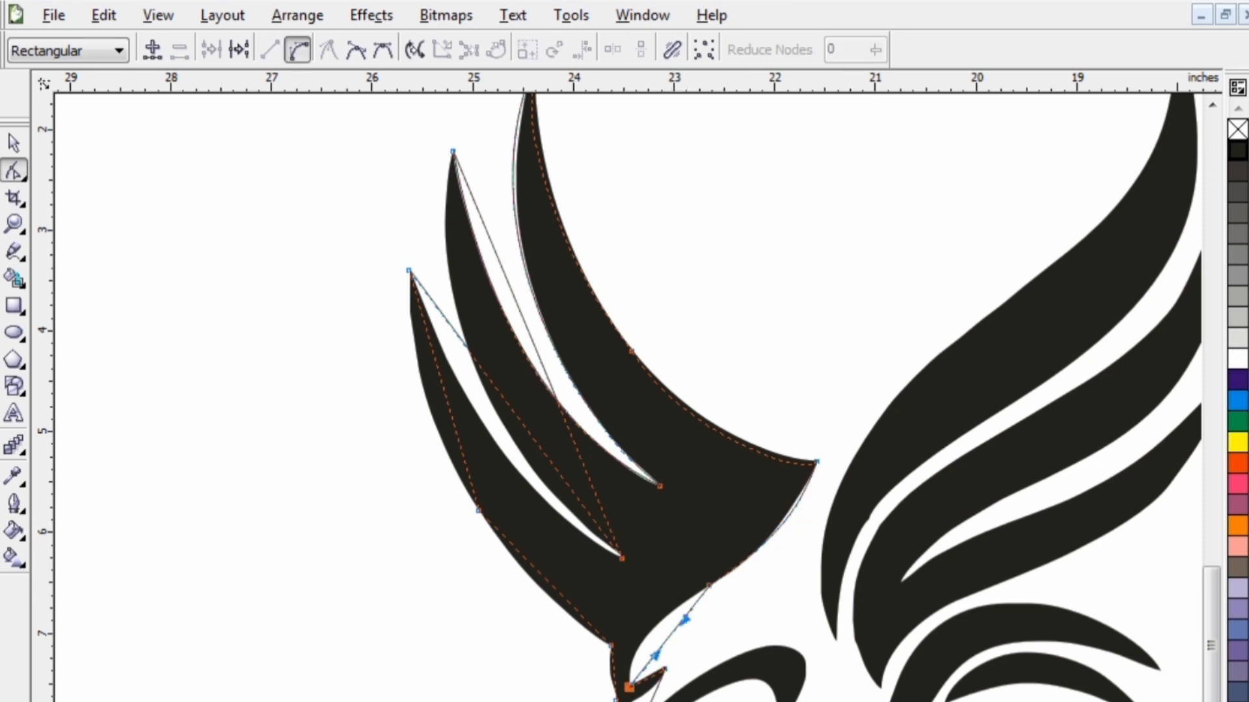
pyautogui.moveTo(684, 620); pyautogui.dragTo(635, 635)
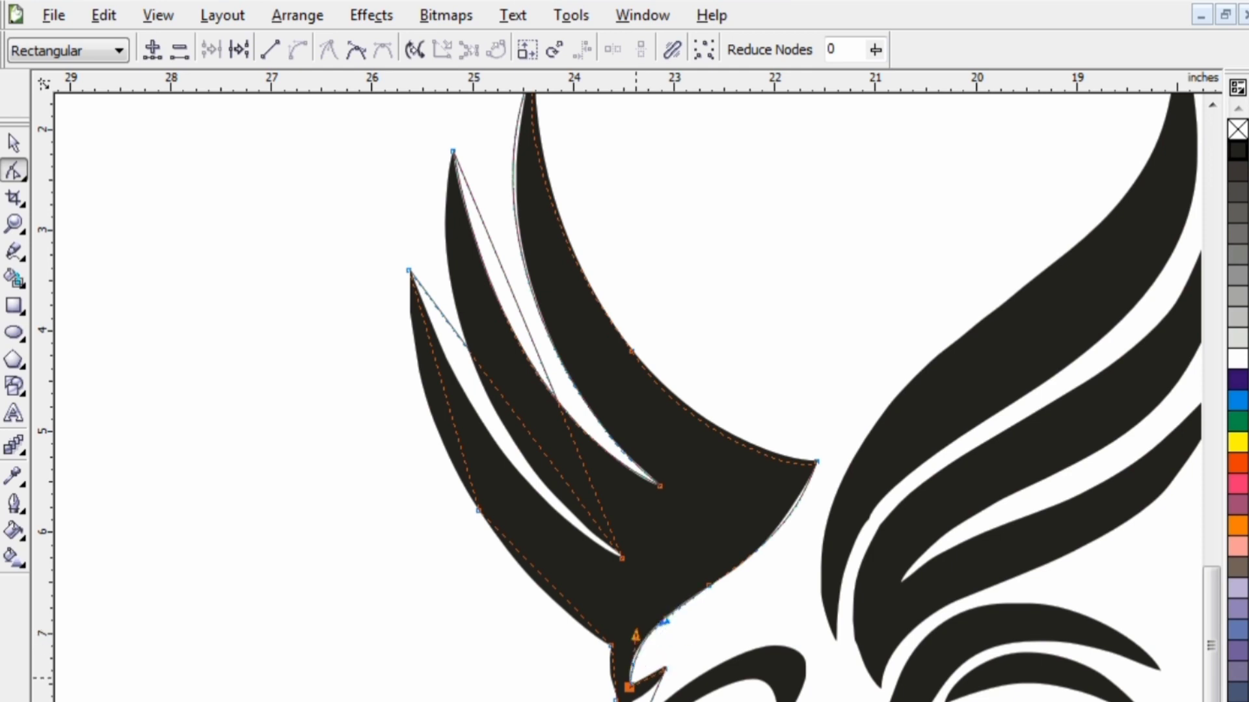
# Convert the segment running down from the small spike's tip to a curve and shape it around the spike's underside and the narrow white gap.
pyautogui.scroll(2, 653, 684)
pyautogui.click(628, 484)
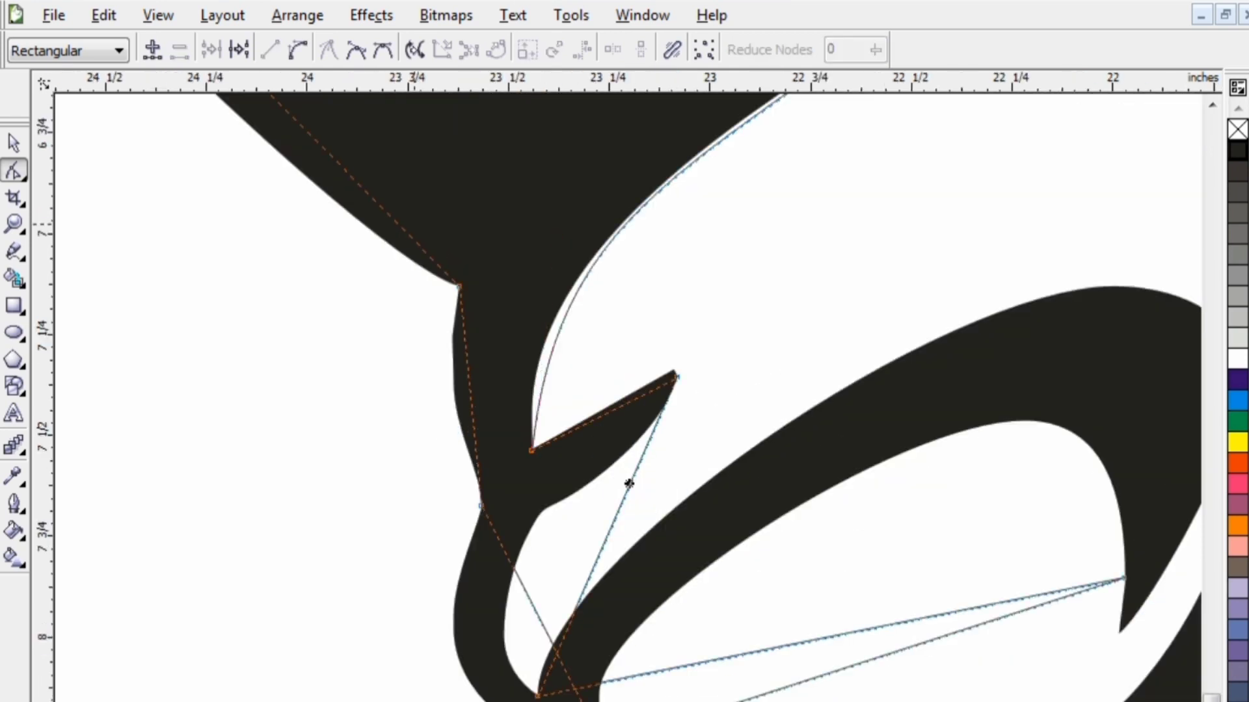
pyautogui.click(298, 49)
pyautogui.click(609, 500)
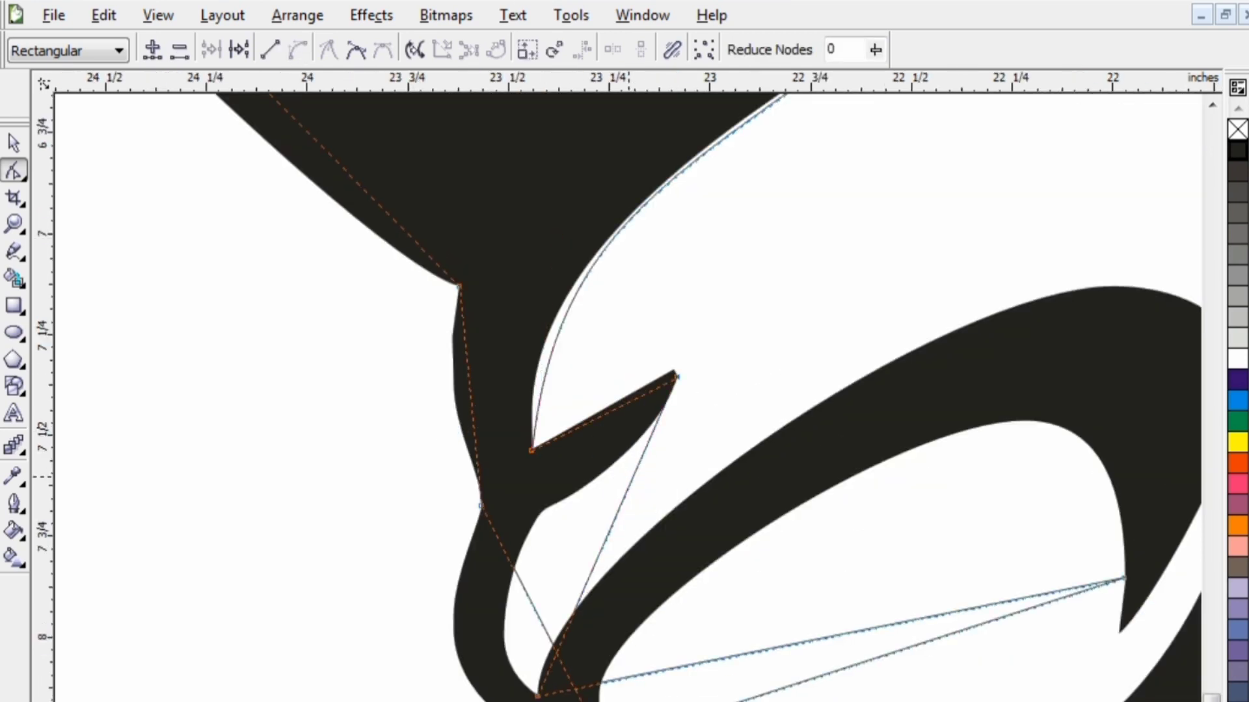
pyautogui.click(676, 378)
pyautogui.moveTo(637, 476); pyautogui.dragTo(603, 474)
pyautogui.moveTo(556, 591); pyautogui.dragTo(453, 618)
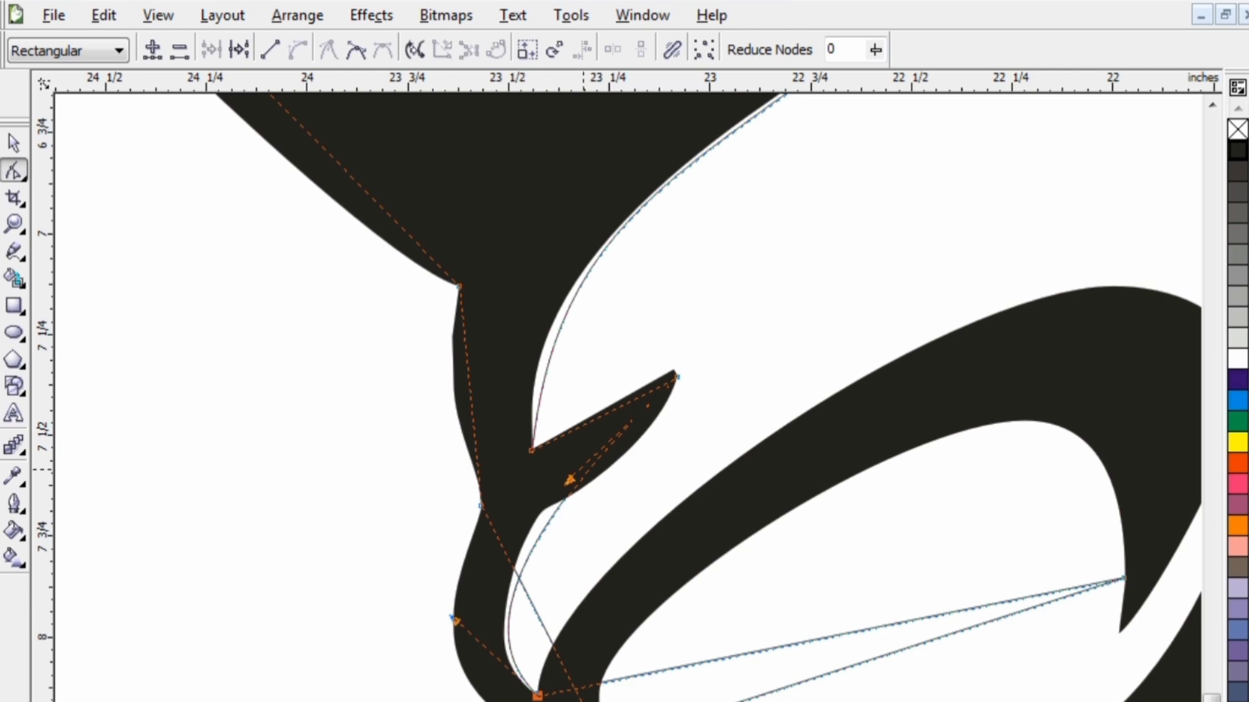
pyautogui.moveTo(570, 480); pyautogui.dragTo(604, 503)
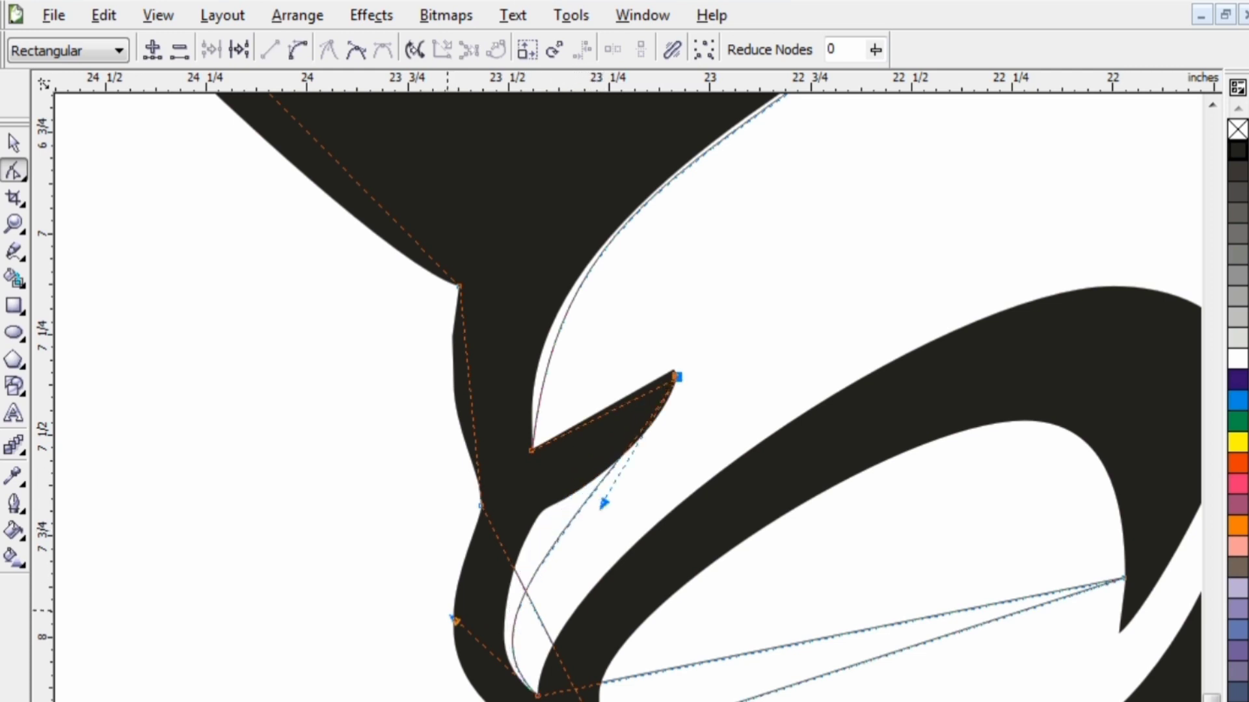
pyautogui.moveTo(453, 618); pyautogui.dragTo(439, 571)
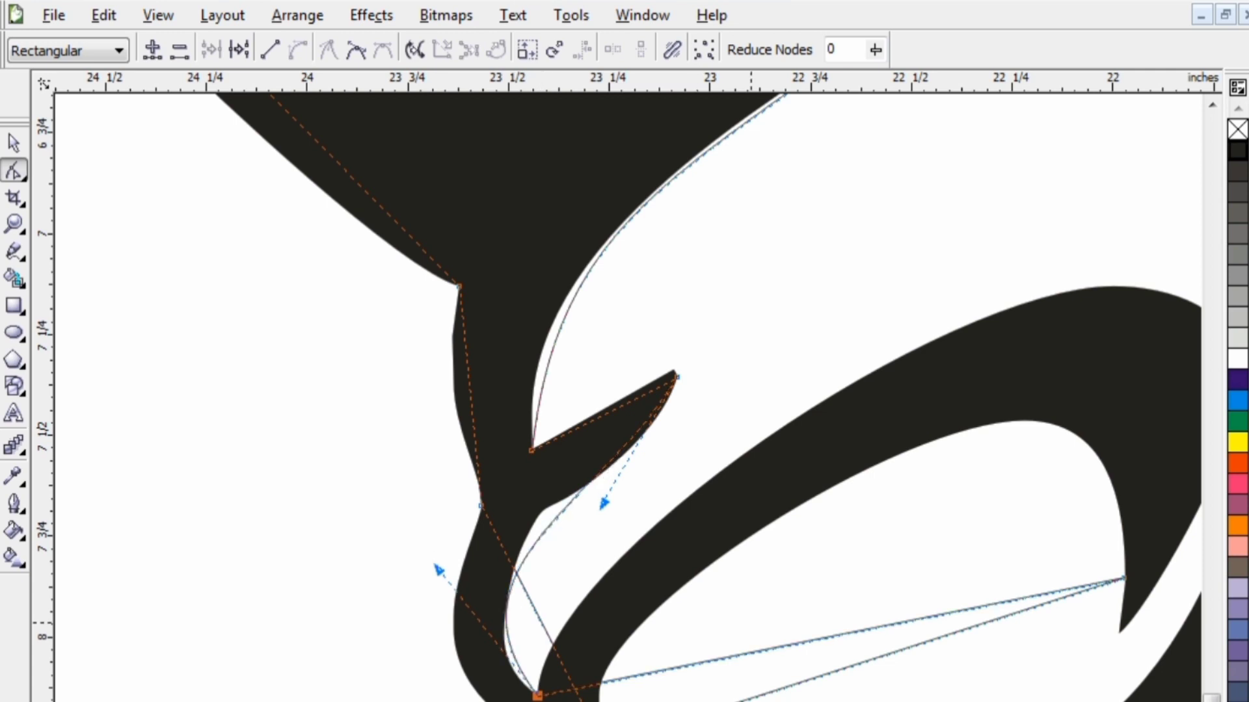
# Convert the long segment from the gap's lower end to the hooked loop's tip to a curve and bend it upward along the loop's outer edge.
pyautogui.click(724, 653)
pyautogui.click(736, 656)
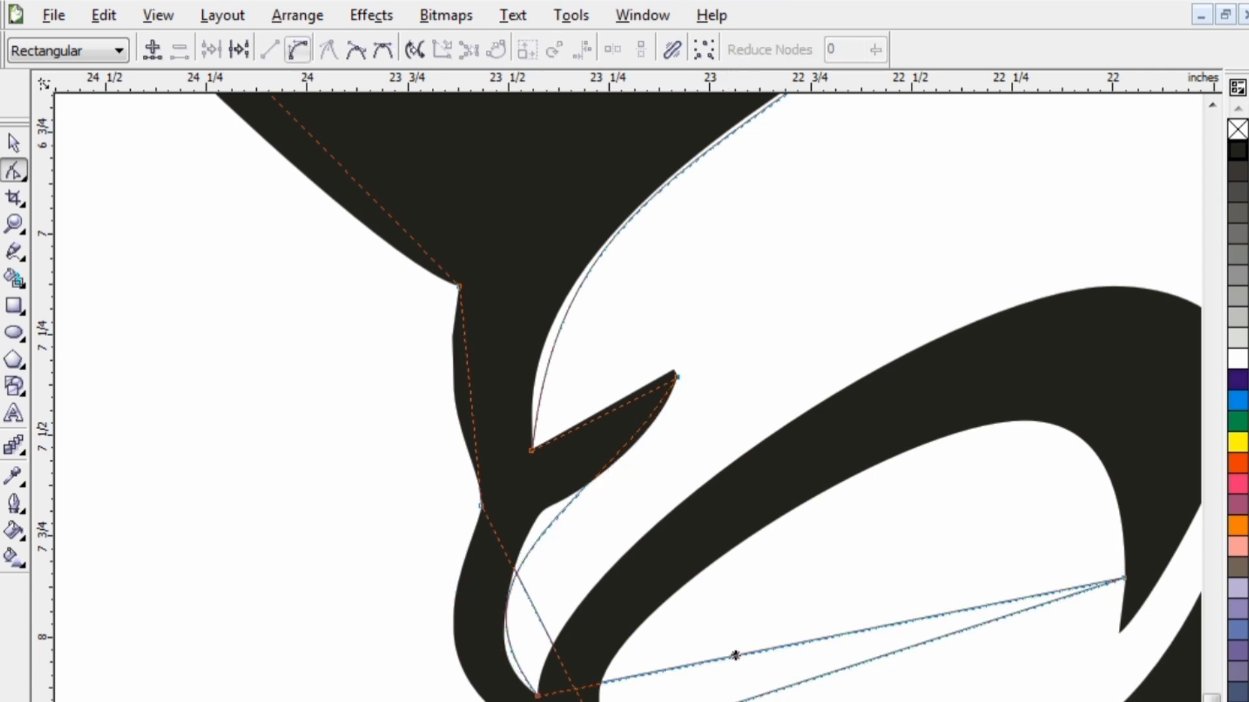
pyautogui.click(297, 49)
pyautogui.moveTo(930, 618); pyautogui.dragTo(794, 349)
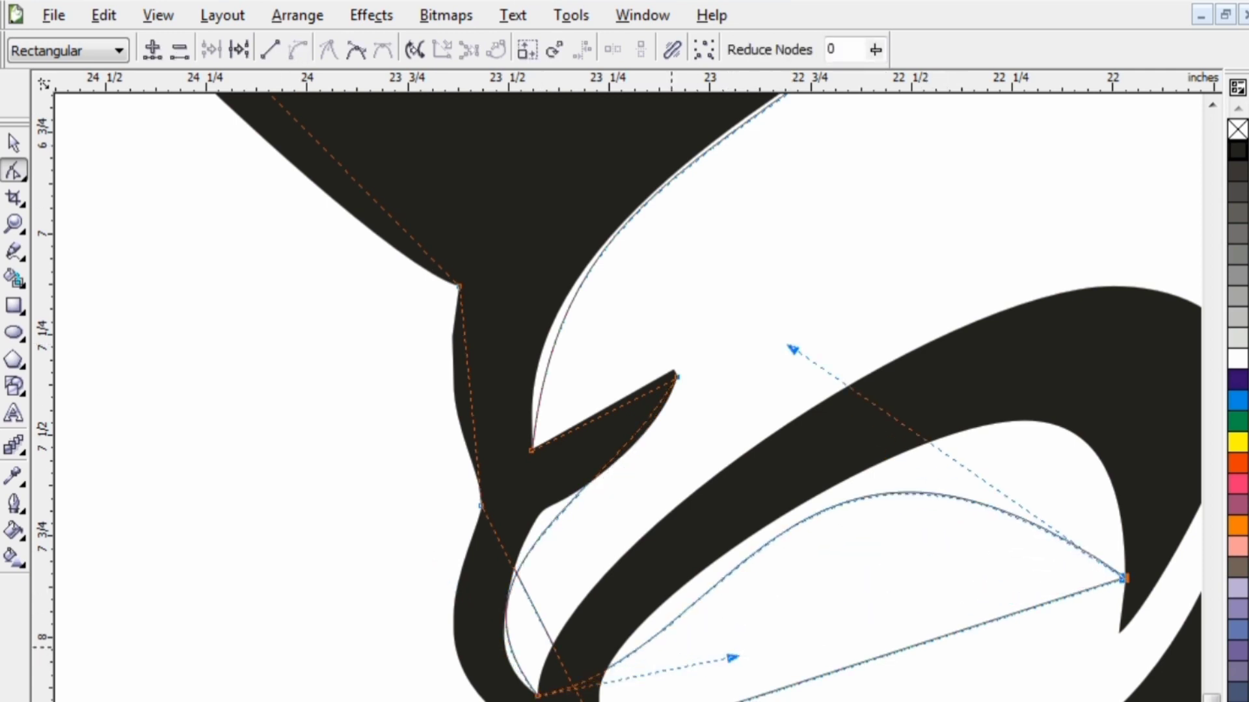
pyautogui.moveTo(731, 658); pyautogui.dragTo(576, 543)
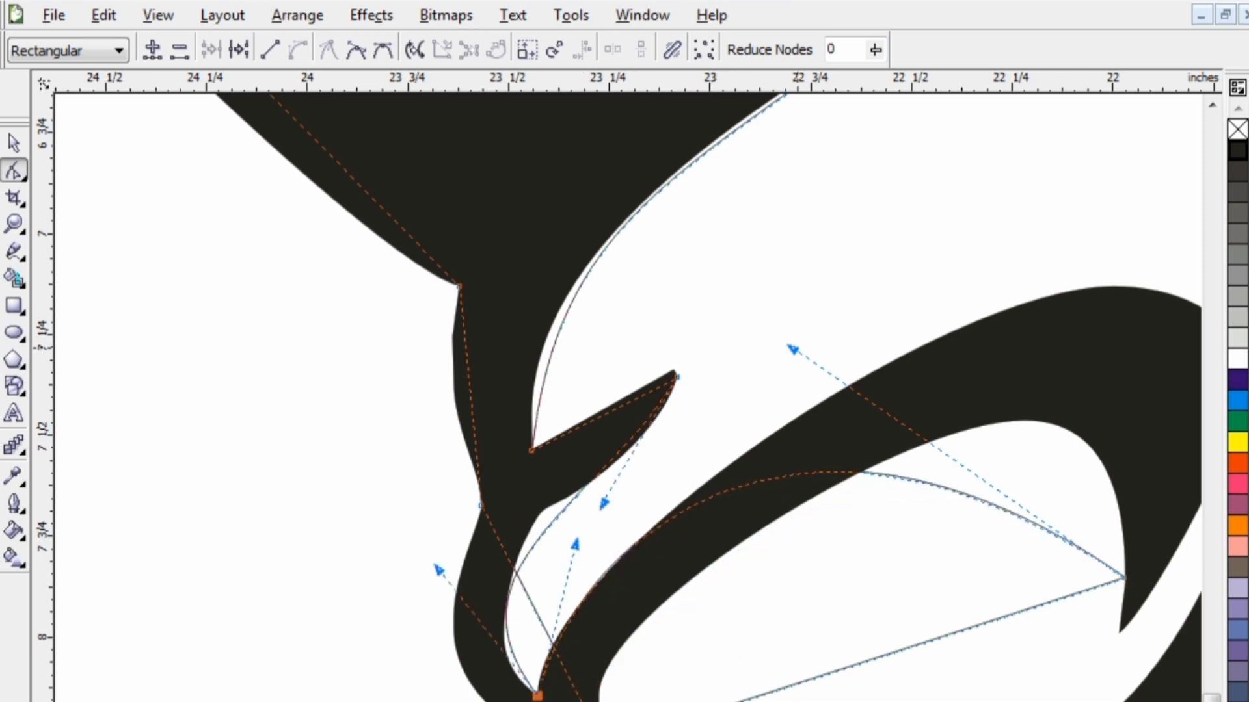
pyautogui.moveTo(793, 349); pyautogui.dragTo(1039, 144)
# Add a node midway along the loop's outer curve and pull the handles so the curve wraps around the loop's rounded end.
pyautogui.scroll(-1, 997, 404)
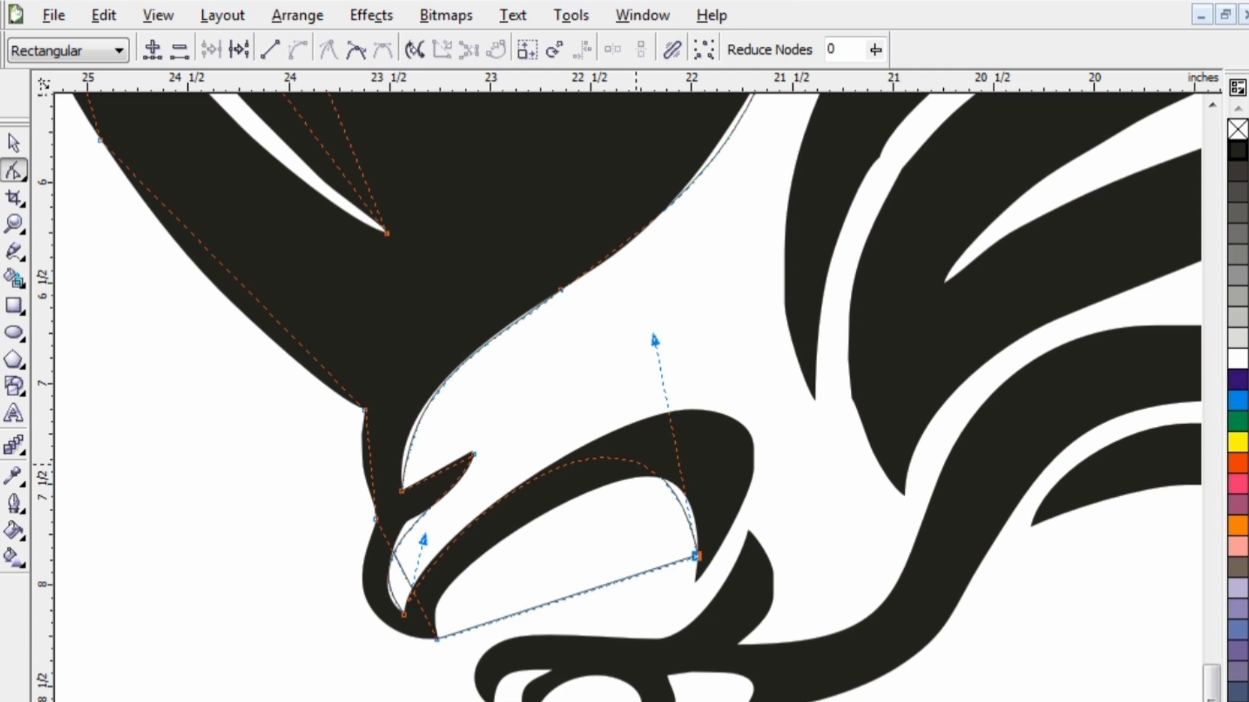
pyautogui.doubleClick(584, 460)
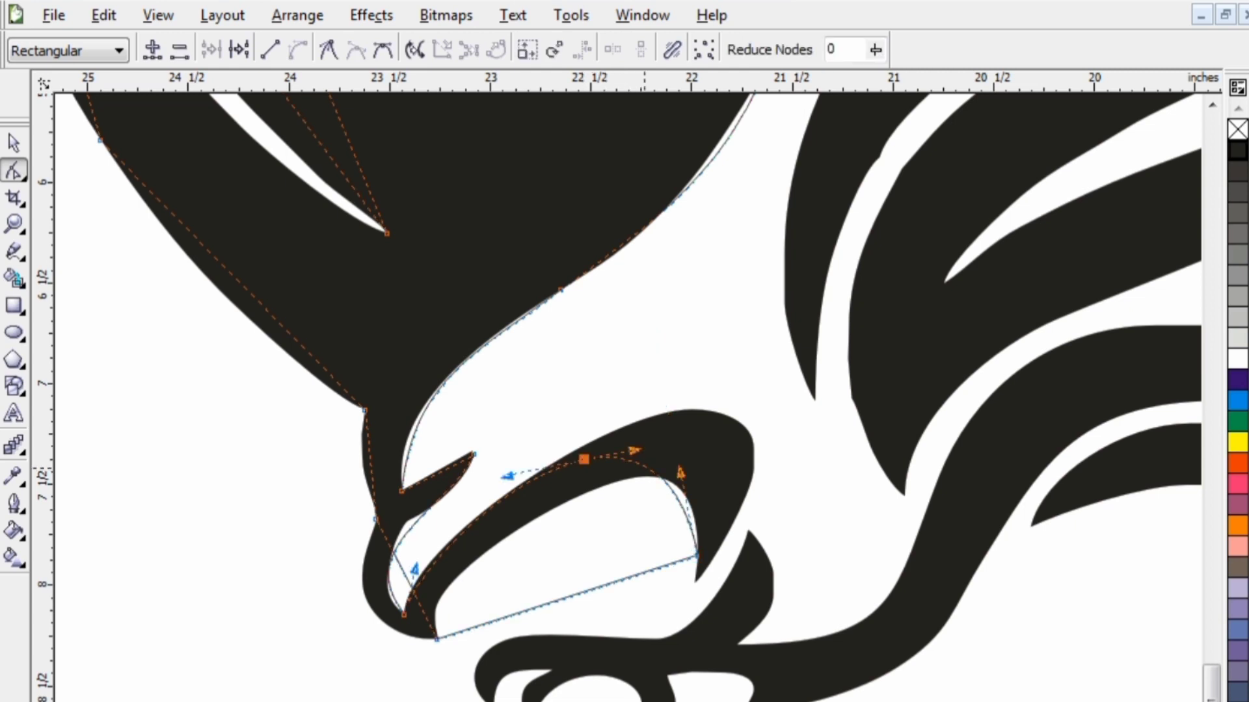
pyautogui.moveTo(634, 450); pyautogui.dragTo(730, 372)
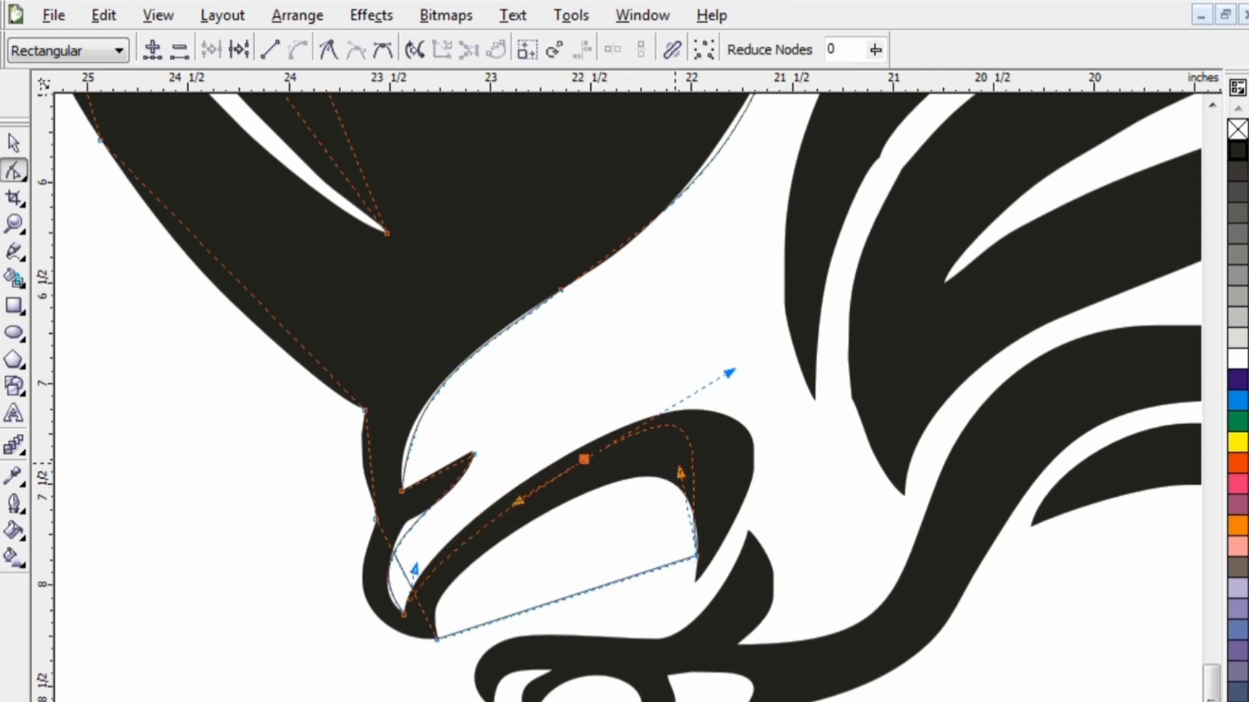
pyautogui.moveTo(679, 472); pyautogui.dragTo(817, 436)
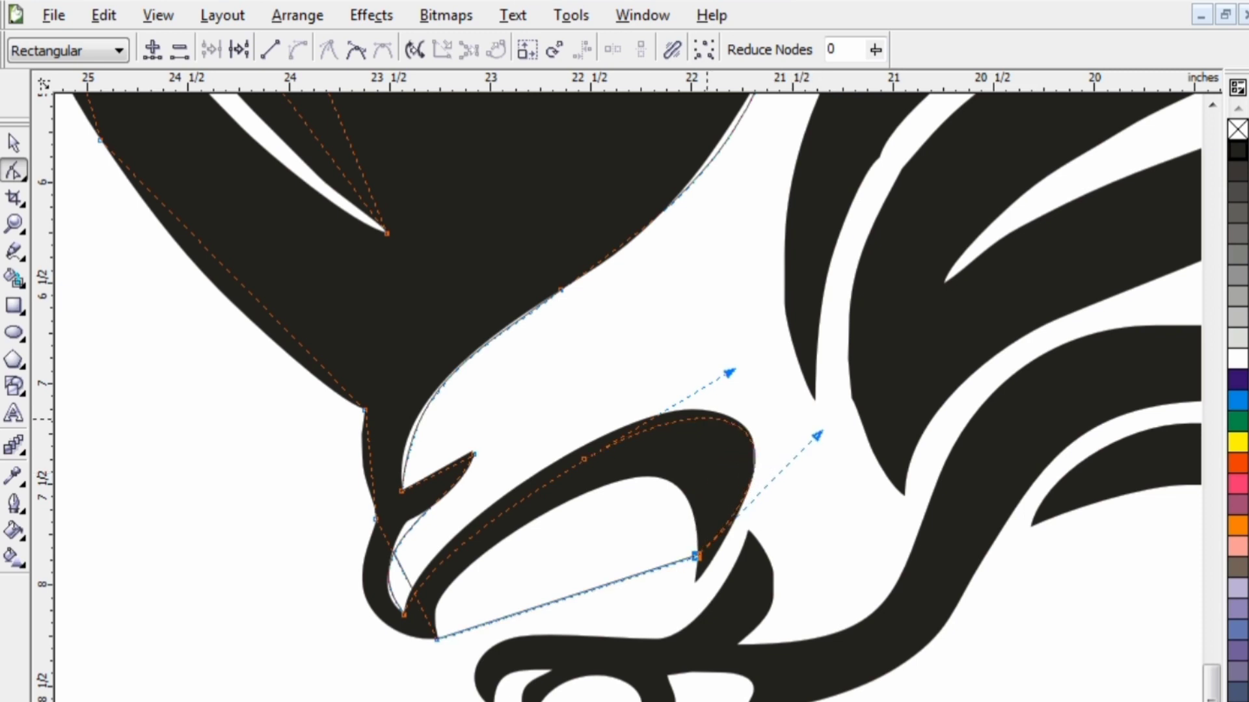
# Move the added node onto the loop's outer edge and the end node to the hook's tip, adjusting their handles to match the loop's contour.
pyautogui.moveTo(731, 372); pyautogui.dragTo(710, 351)
pyautogui.moveTo(524, 516); pyautogui.dragTo(507, 496)
pyautogui.moveTo(583, 459); pyautogui.dragTo(572, 452)
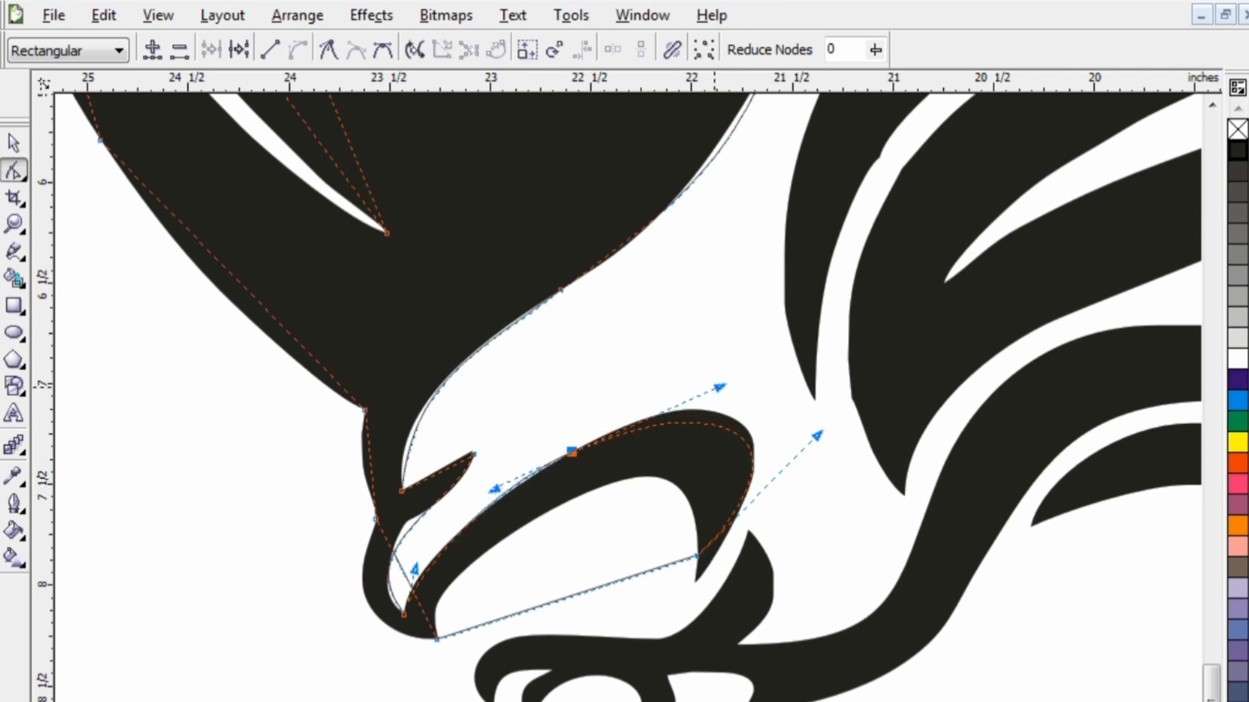
pyautogui.moveTo(715, 387); pyautogui.dragTo(705, 376)
pyautogui.moveTo(718, 388); pyautogui.dragTo(712, 366)
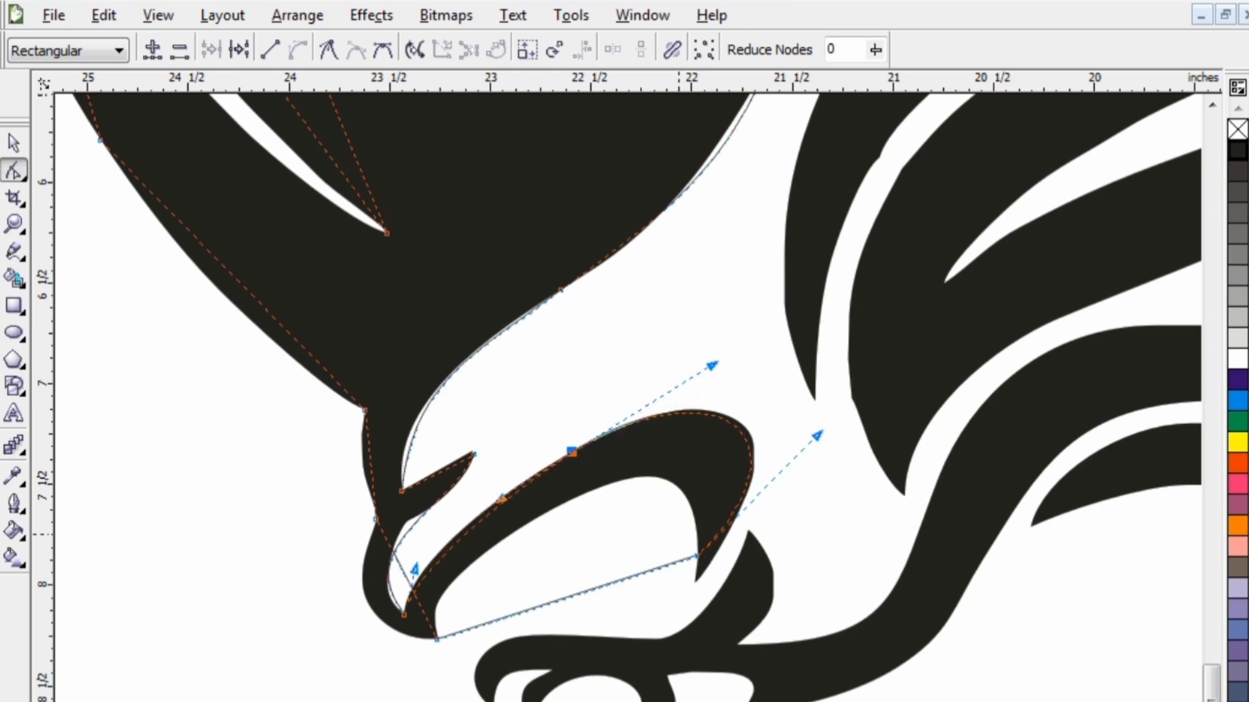
pyautogui.moveTo(697, 556); pyautogui.dragTo(694, 584)
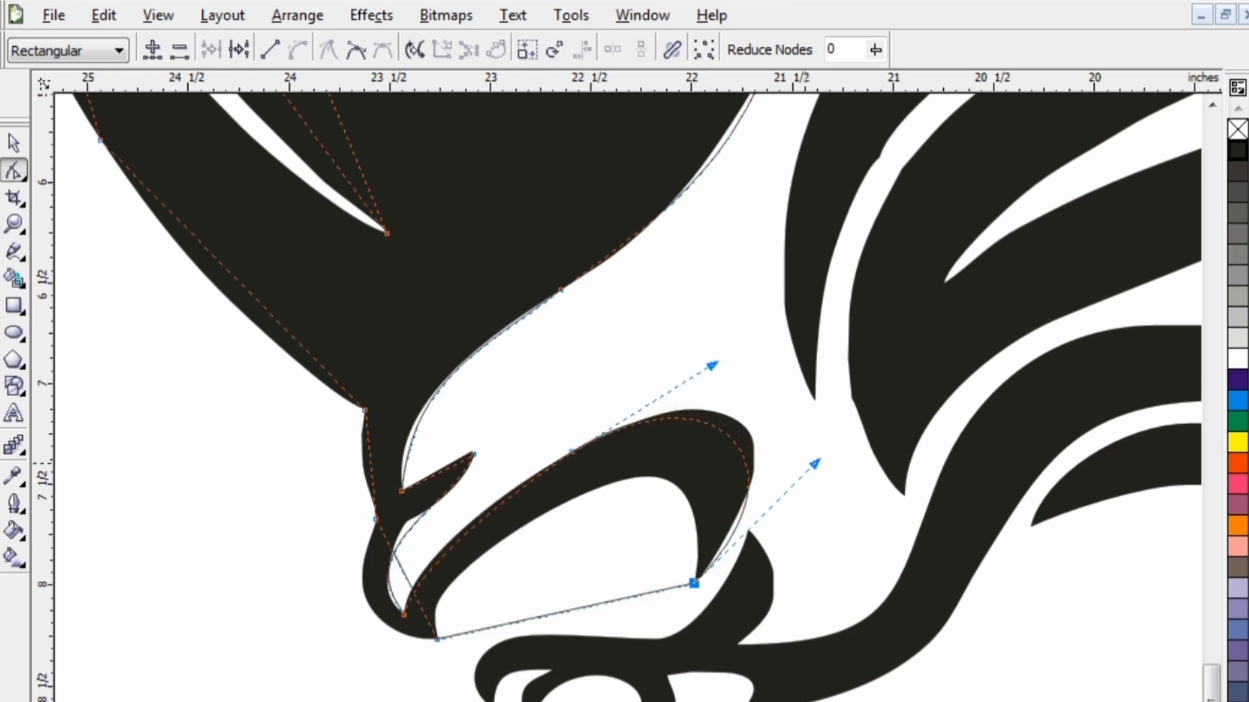
pyautogui.moveTo(815, 463); pyautogui.dragTo(837, 418)
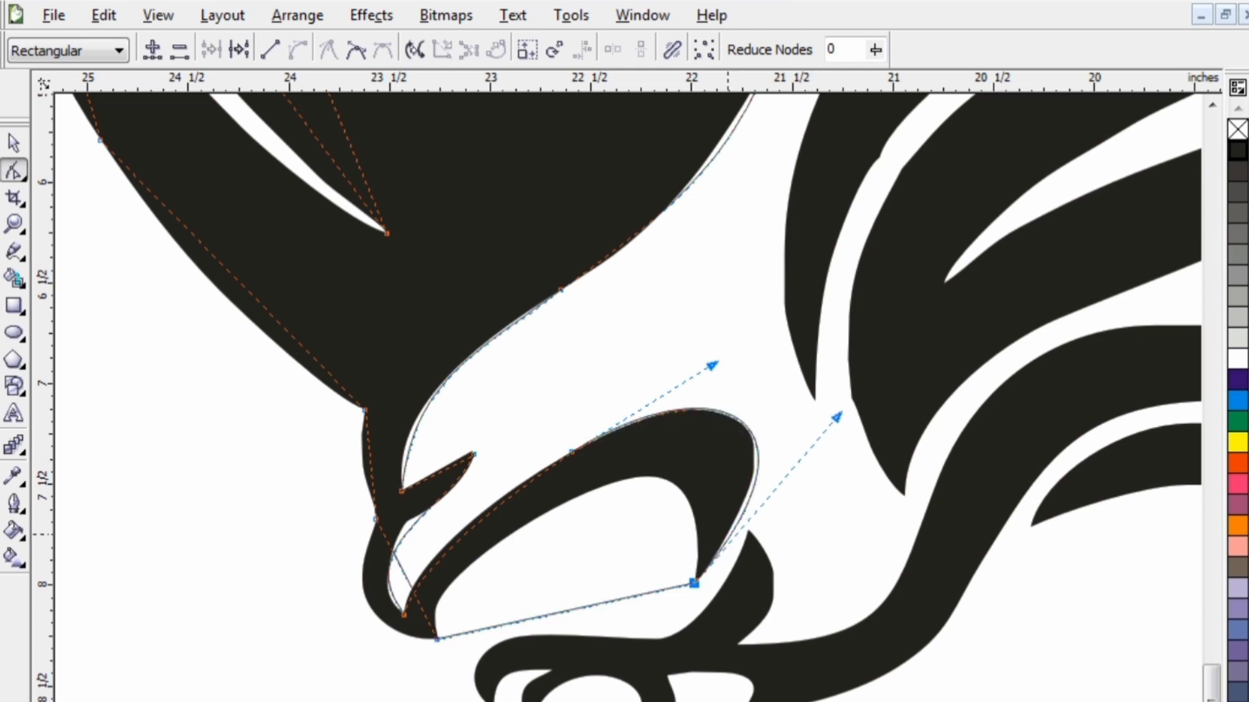
# Convert the straight segment from the hook's tip to the beak's lower end to a curve and bend it along the loop's inner edge.
pyautogui.click(620, 597)
pyautogui.click(623, 599)
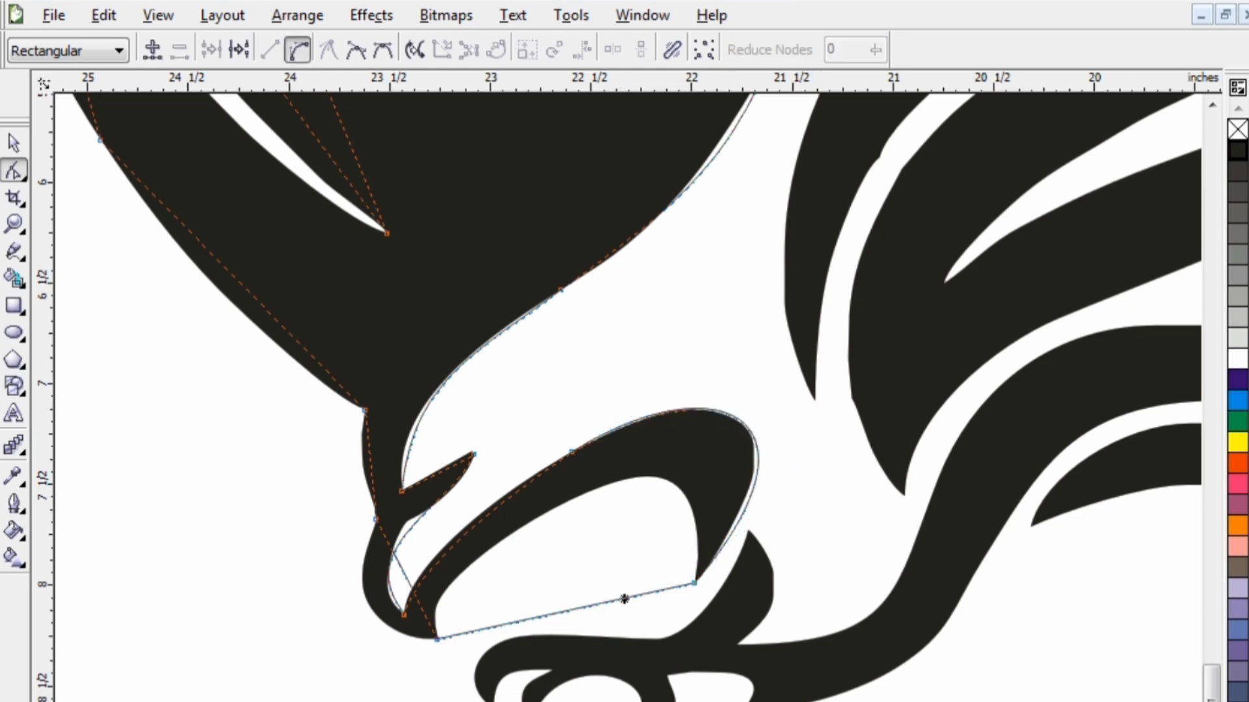
pyautogui.click(297, 50)
pyautogui.moveTo(616, 600); pyautogui.dragTo(671, 483)
pyautogui.moveTo(568, 524); pyautogui.dragTo(427, 548)
pyautogui.click(694, 584)
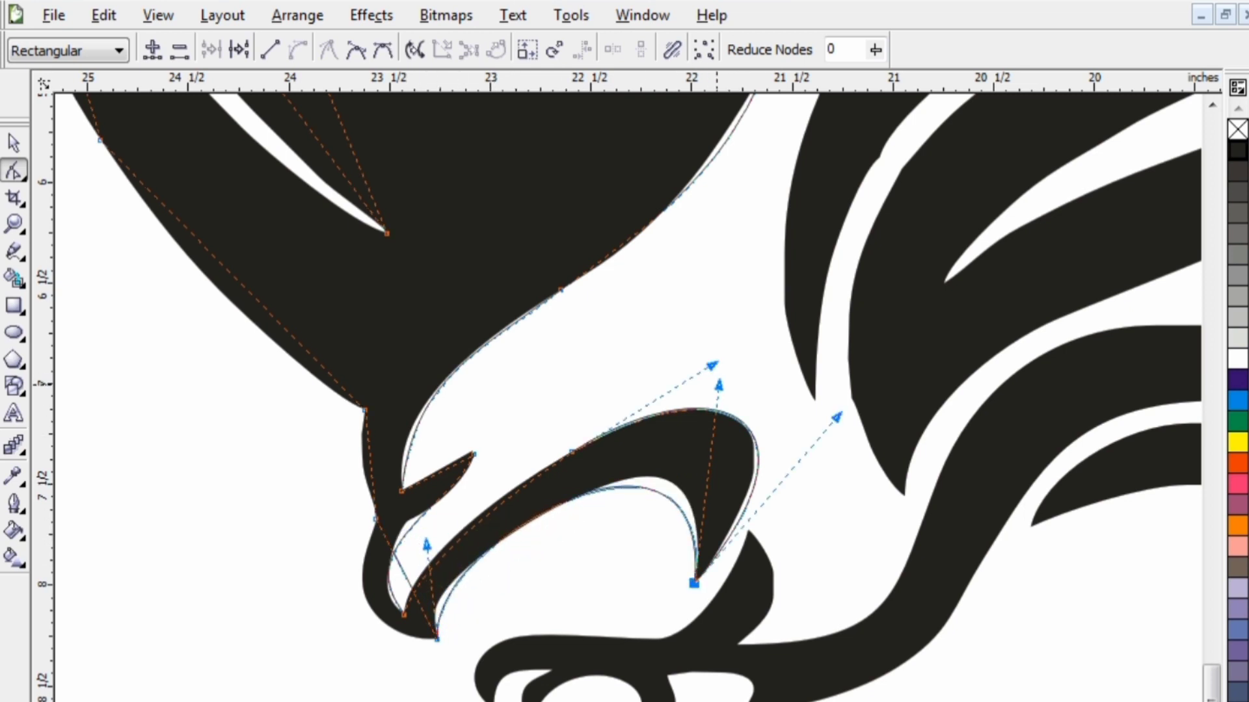
pyautogui.moveTo(711, 386); pyautogui.dragTo(751, 360)
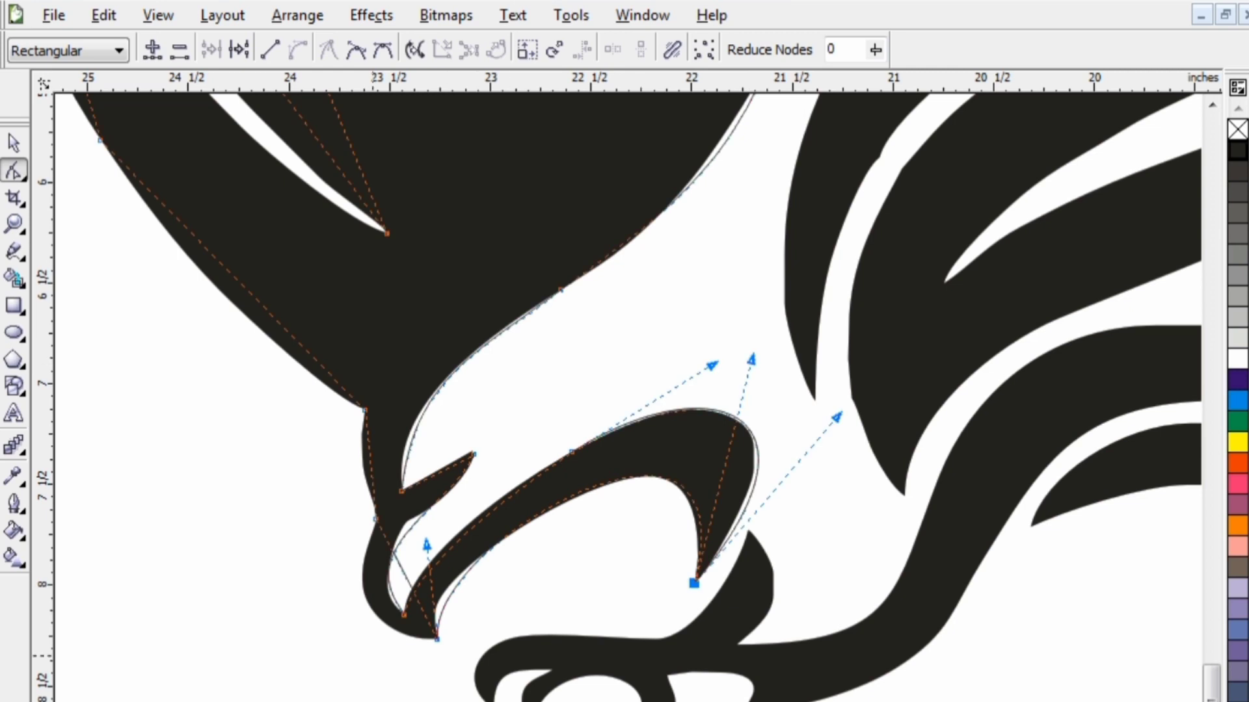
# Convert the segment crossing the beak's lower end to a curve and bulge it outward around the beak's rounded outer edge.
pyautogui.scroll(1, 372, 647)
pyautogui.click(687, 252)
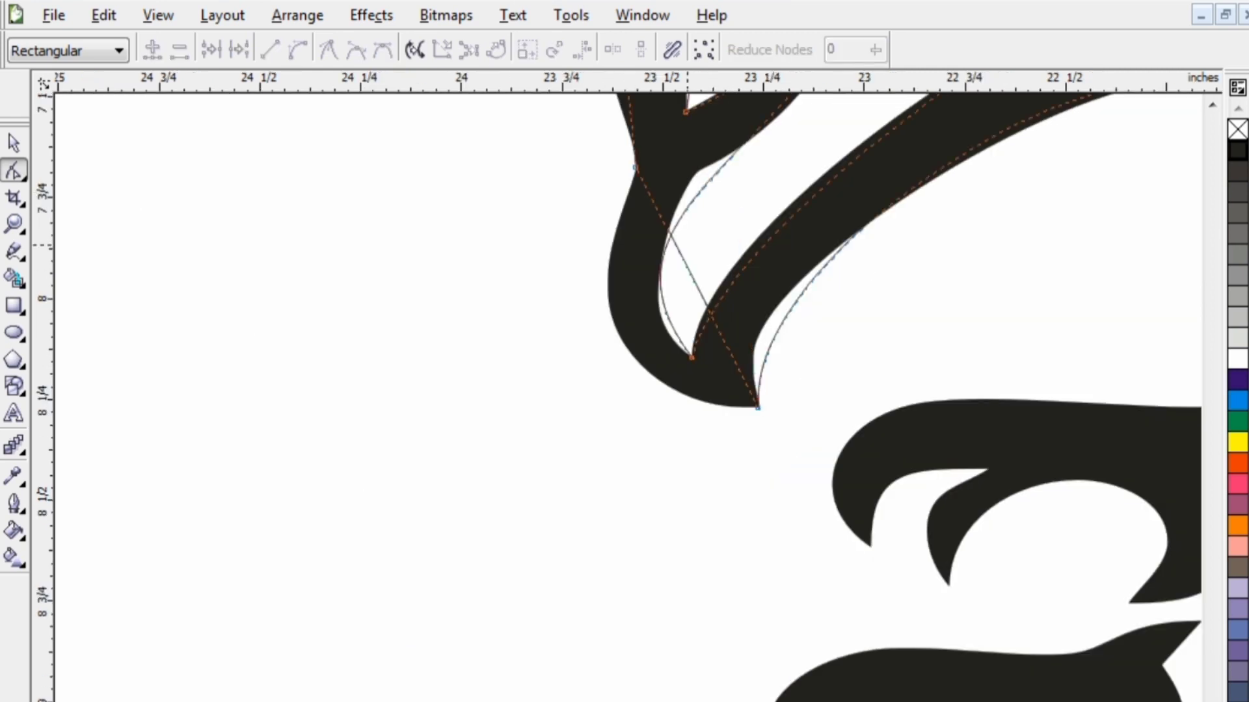
pyautogui.click(687, 268)
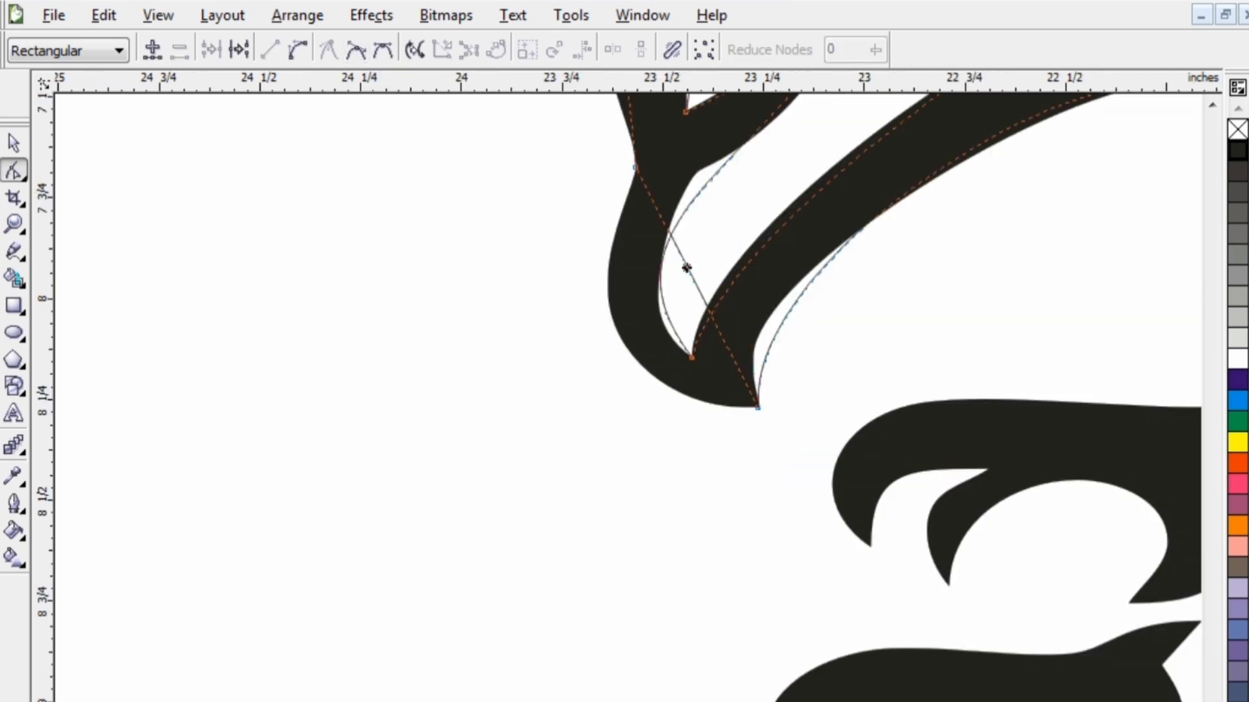
pyautogui.click(686, 268)
pyautogui.moveTo(676, 246); pyautogui.dragTo(554, 331)
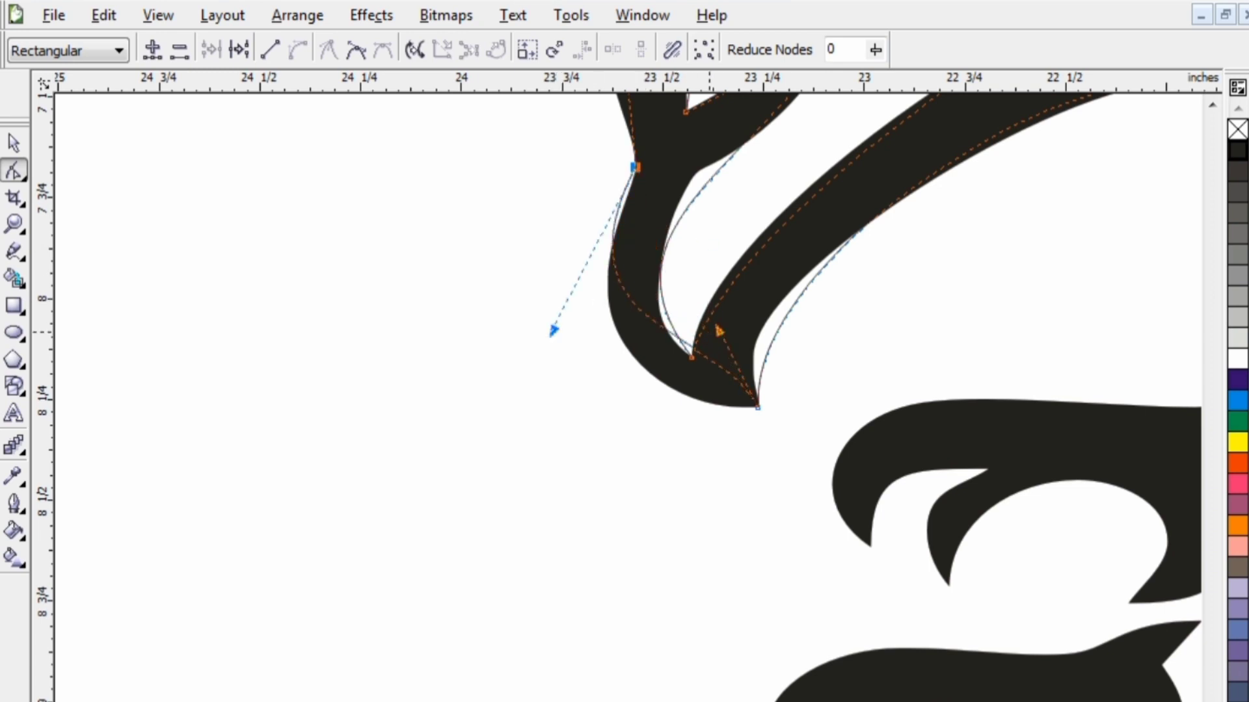
pyautogui.click(758, 408)
pyautogui.moveTo(718, 331); pyautogui.dragTo(670, 428)
pyautogui.scroll(-1, 614, 438)
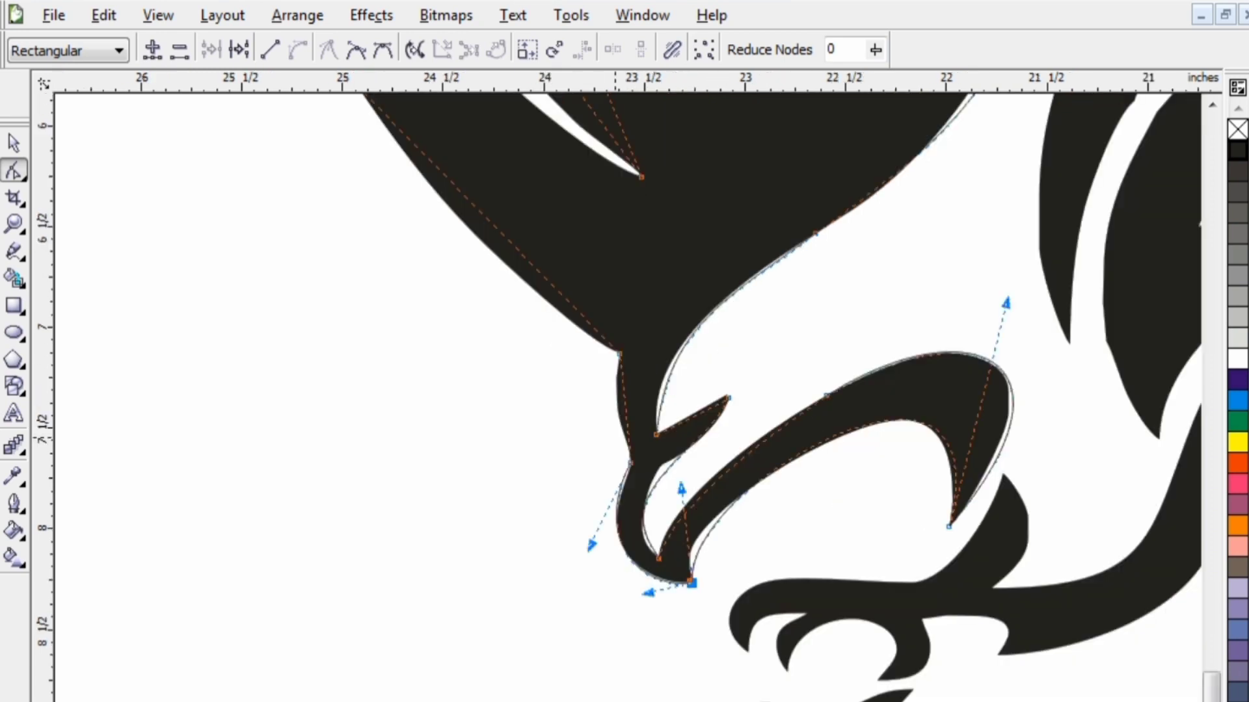
# Convert the short segment between the wing's lower corner and the notch above the beak to a curve following the slightly bulging edge.
pyautogui.press('Escape')
pyautogui.scroll(2, 626, 419)
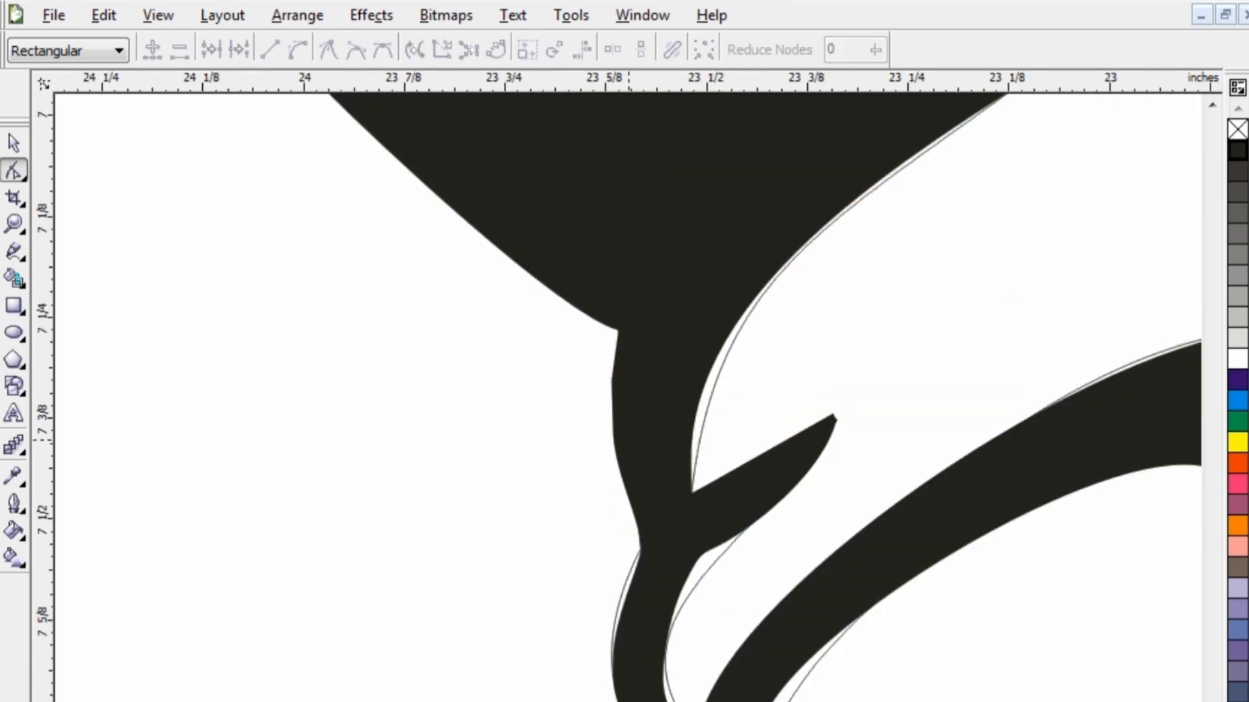
pyautogui.click(630, 436)
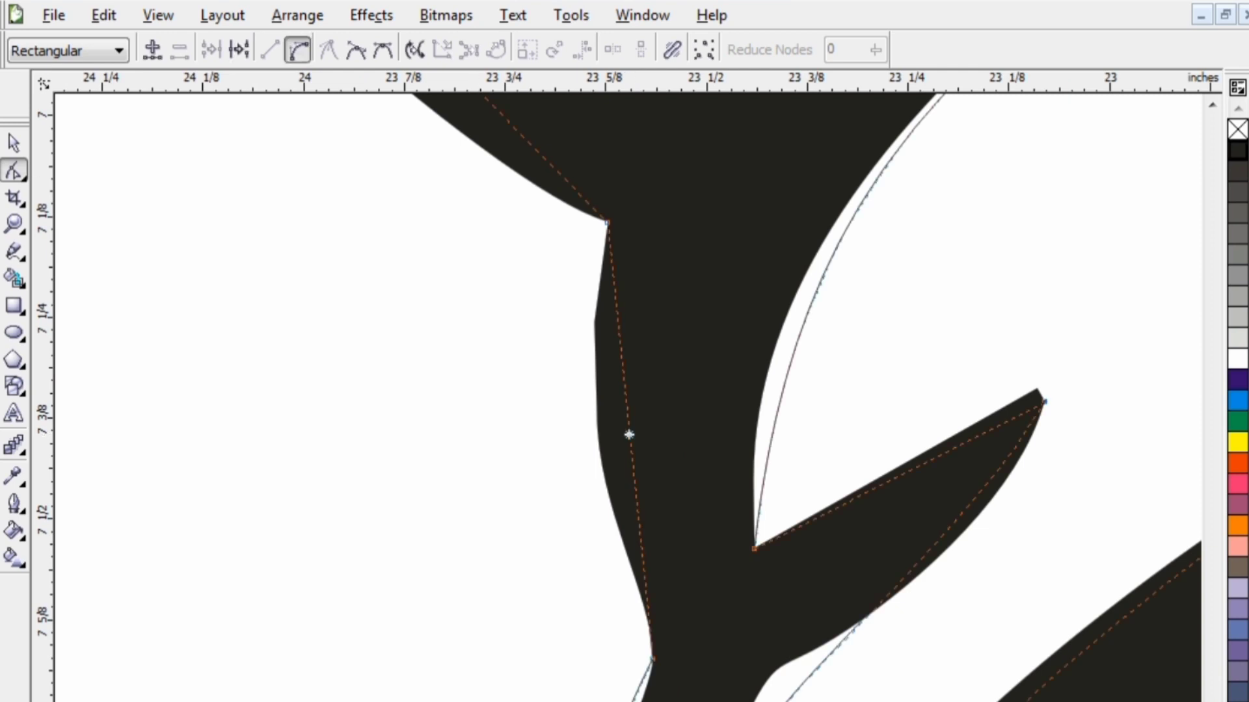
pyautogui.click(297, 50)
pyautogui.moveTo(623, 368); pyautogui.dragTo(573, 383)
pyautogui.moveTo(637, 515); pyautogui.dragTo(625, 524)
pyautogui.scroll(-2, 624, 524)
pyautogui.scroll(-1, 629, 439)
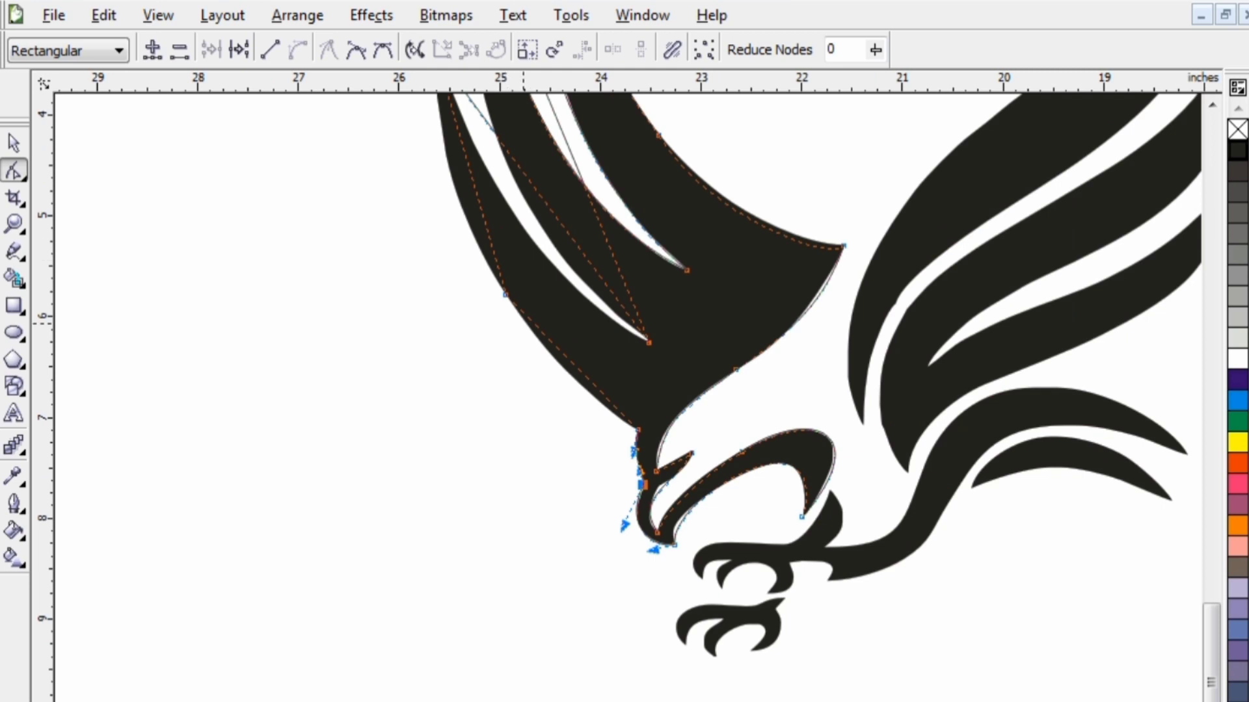
# Convert the lower segment of the wing's outer edge to a curve and pull its handles outward to match the contour.
pyautogui.click(543, 334)
pyautogui.scroll(1, 498, 240)
pyautogui.click(297, 49)
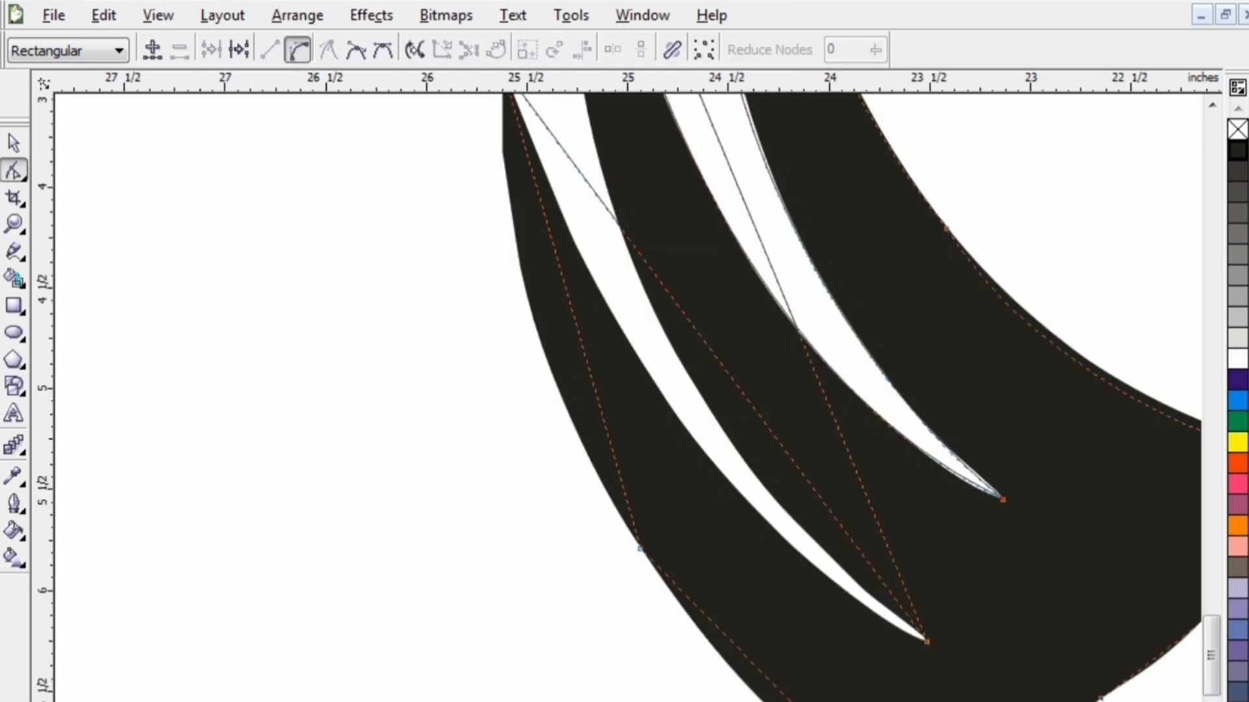
pyautogui.click(640, 548)
pyautogui.moveTo(729, 638); pyautogui.dragTo(704, 676)
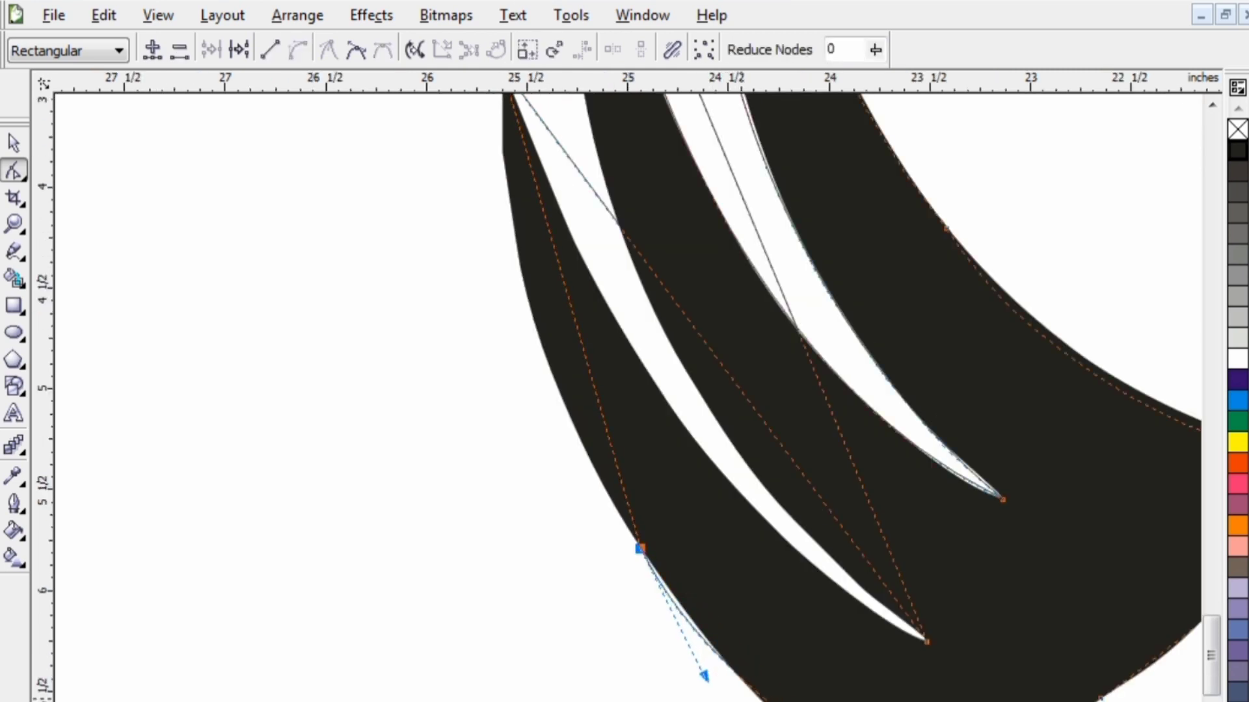
pyautogui.moveTo(818, 701); pyautogui.dragTo(804, 701)
# Convert the segment running from the lowest feather's tip down its outer edge to a curve and shape it to the contour.
pyautogui.click(564, 284)
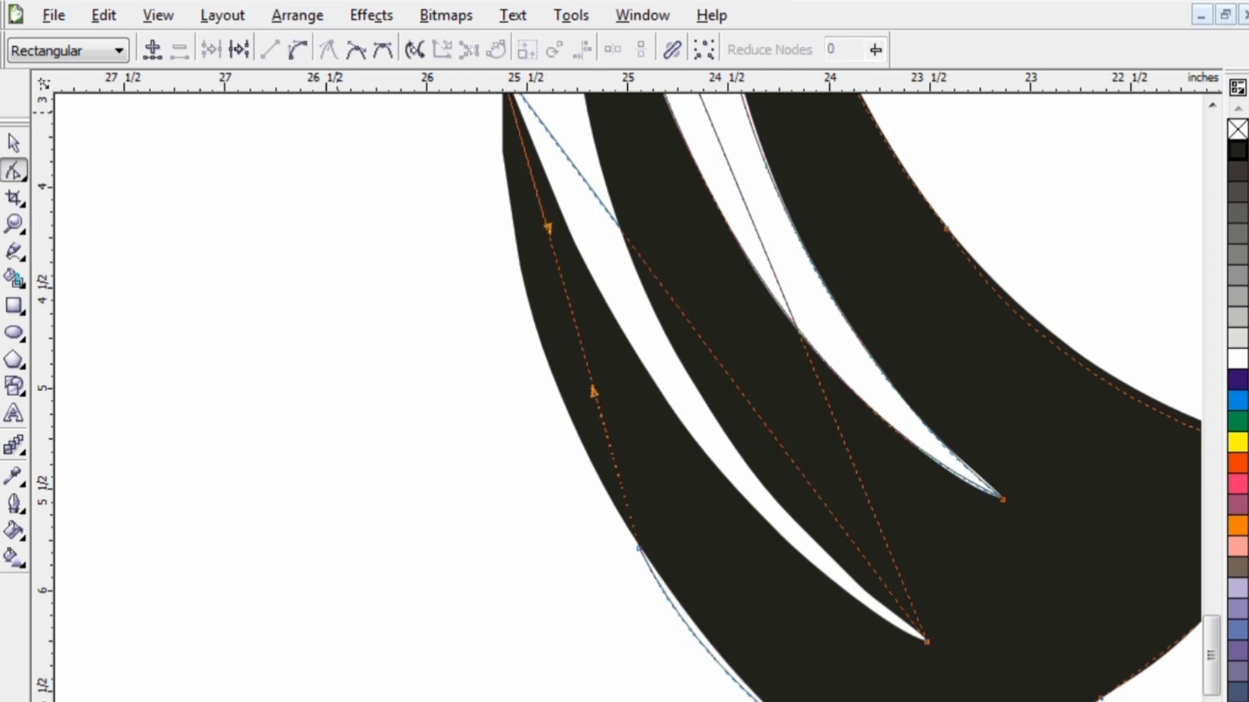
pyautogui.moveTo(549, 228); pyautogui.dragTo(489, 258)
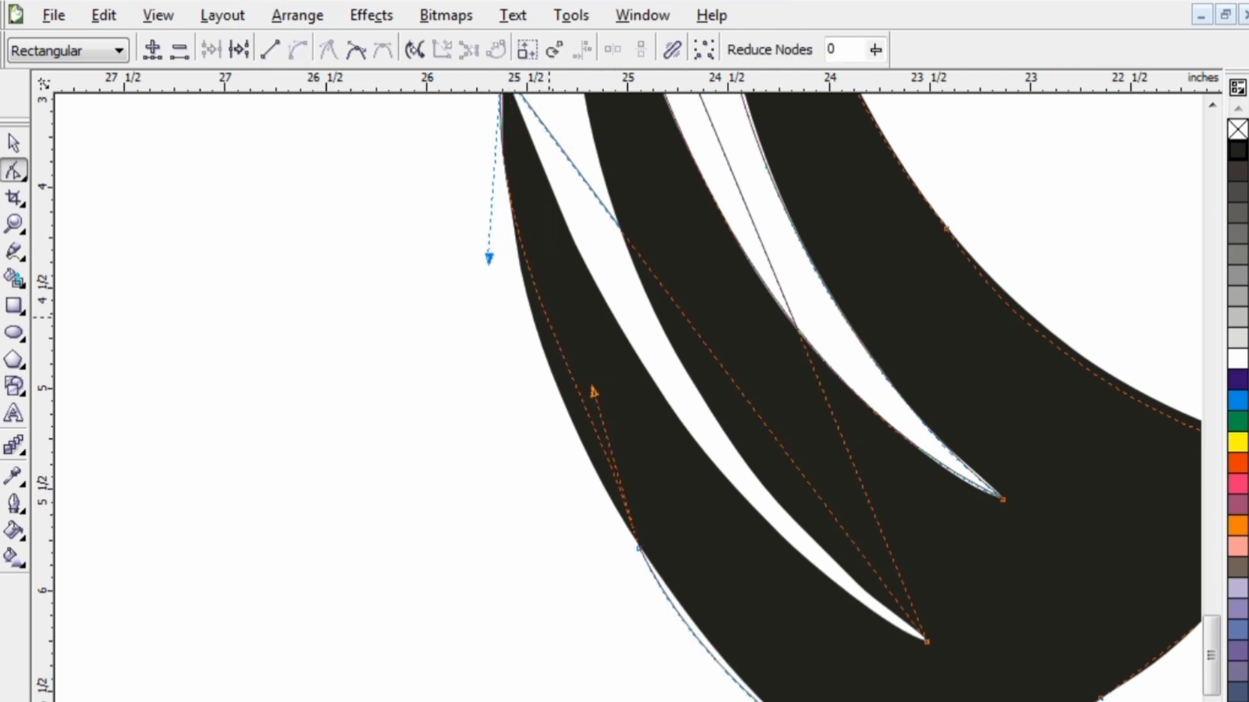
pyautogui.moveTo(594, 392); pyautogui.dragTo(558, 414)
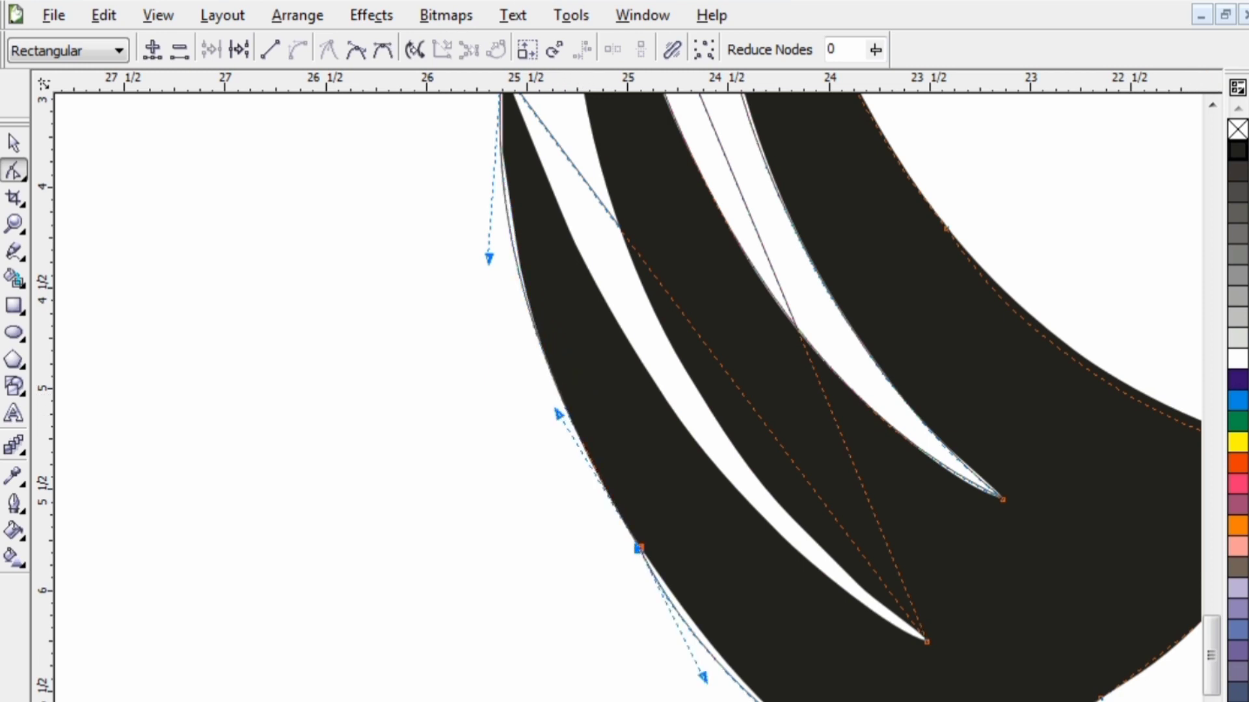
# Convert the segment from the lowest feather's tip to the white gap's inner point to a curve following the feather's inner edge.
pyautogui.click(683, 315)
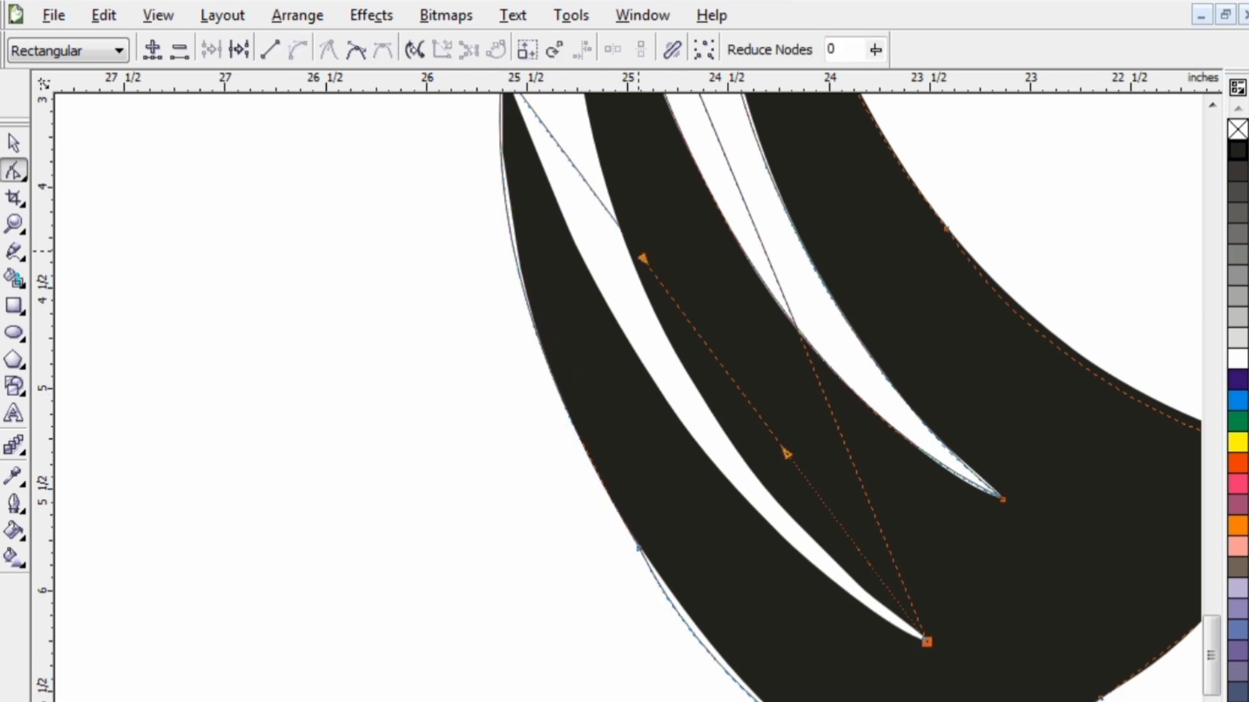
pyautogui.click(646, 254)
pyautogui.click(927, 642)
pyautogui.moveTo(642, 258); pyautogui.dragTo(561, 334)
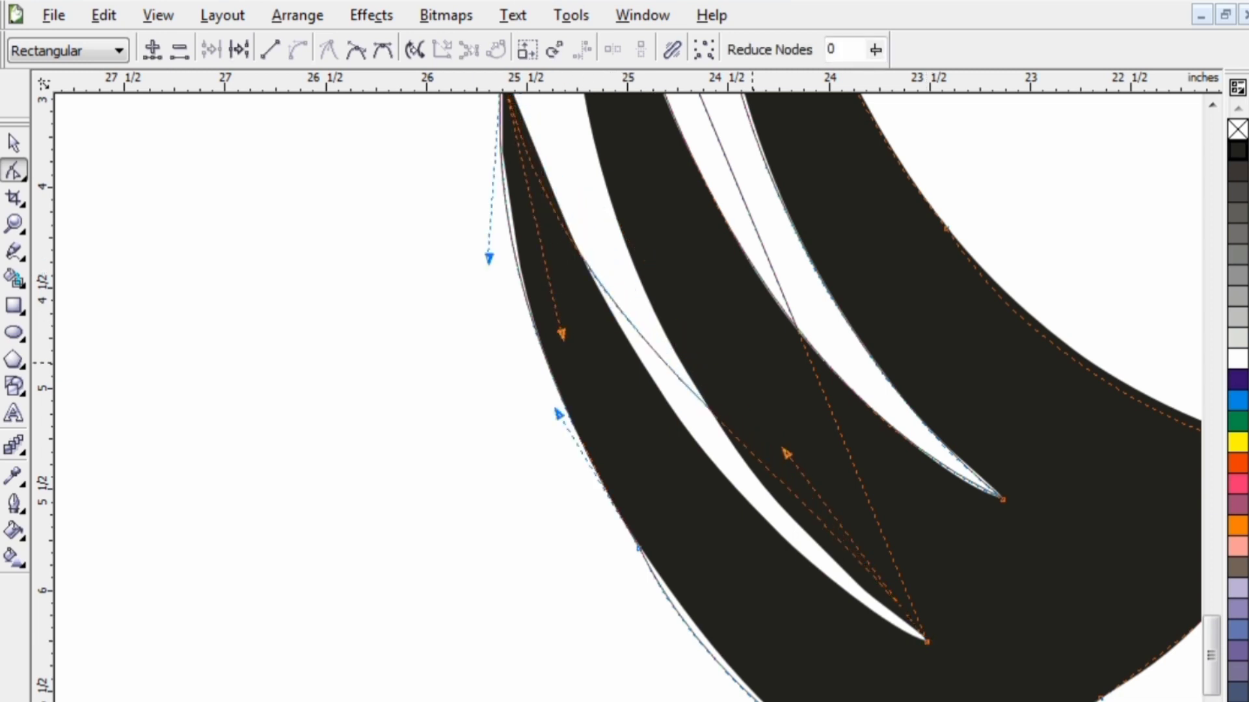
pyautogui.moveTo(786, 454); pyautogui.dragTo(847, 628)
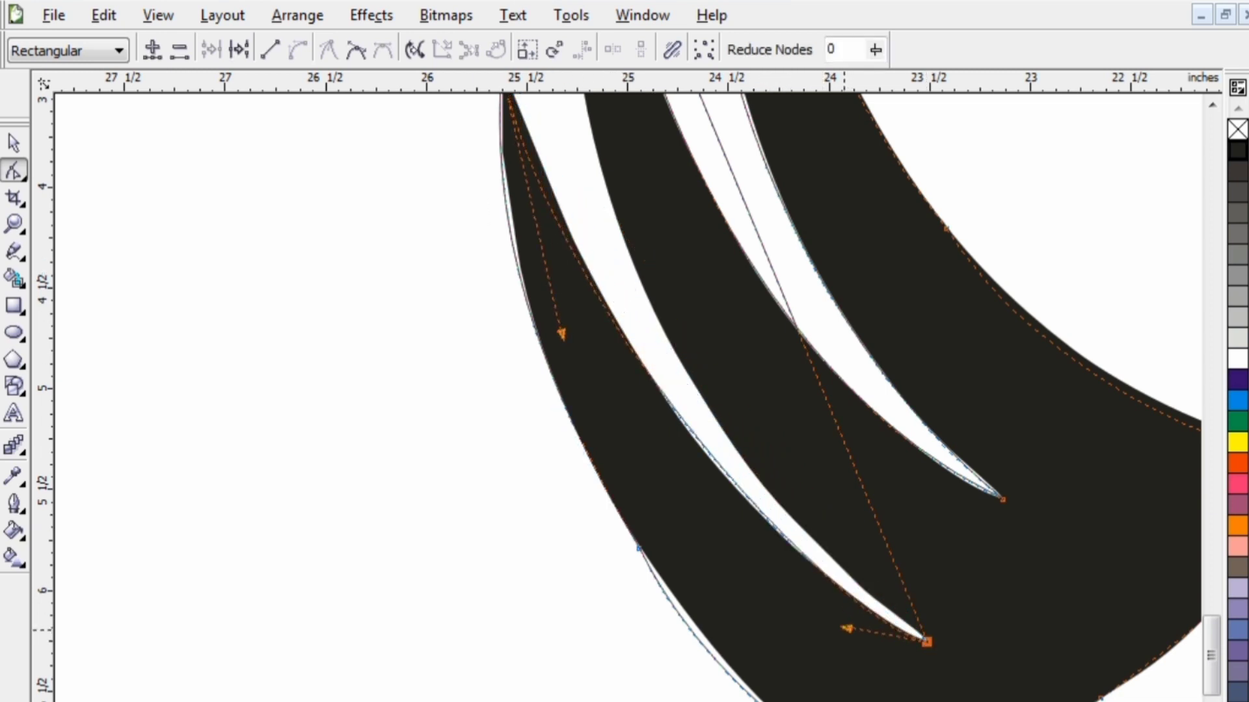
# Convert the segment from the middle feather's tip to the lower gap's point to a curve along the feather's outer edge and finish node editing.
pyautogui.scroll(-2, 514, 607)
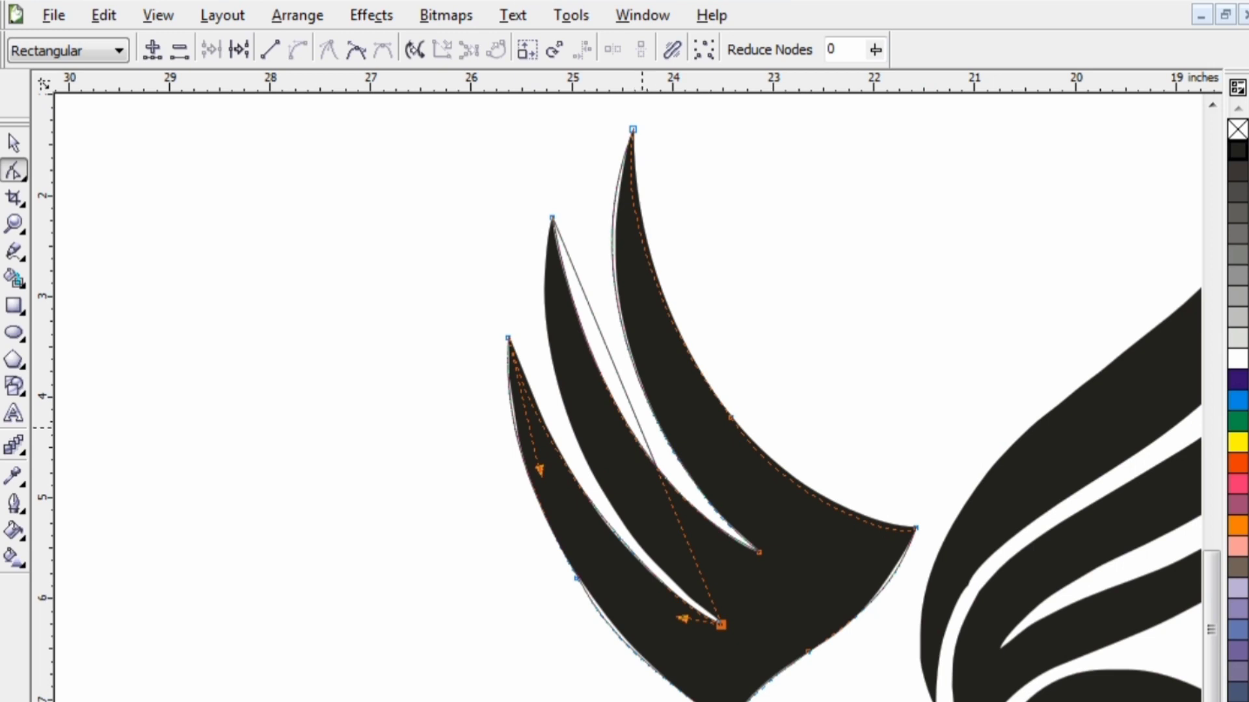
pyautogui.click(641, 428)
pyautogui.click(298, 50)
pyautogui.moveTo(609, 354); pyautogui.dragTo(509, 391)
pyautogui.moveTo(666, 492); pyautogui.dragTo(626, 547)
pyautogui.click(14, 144)
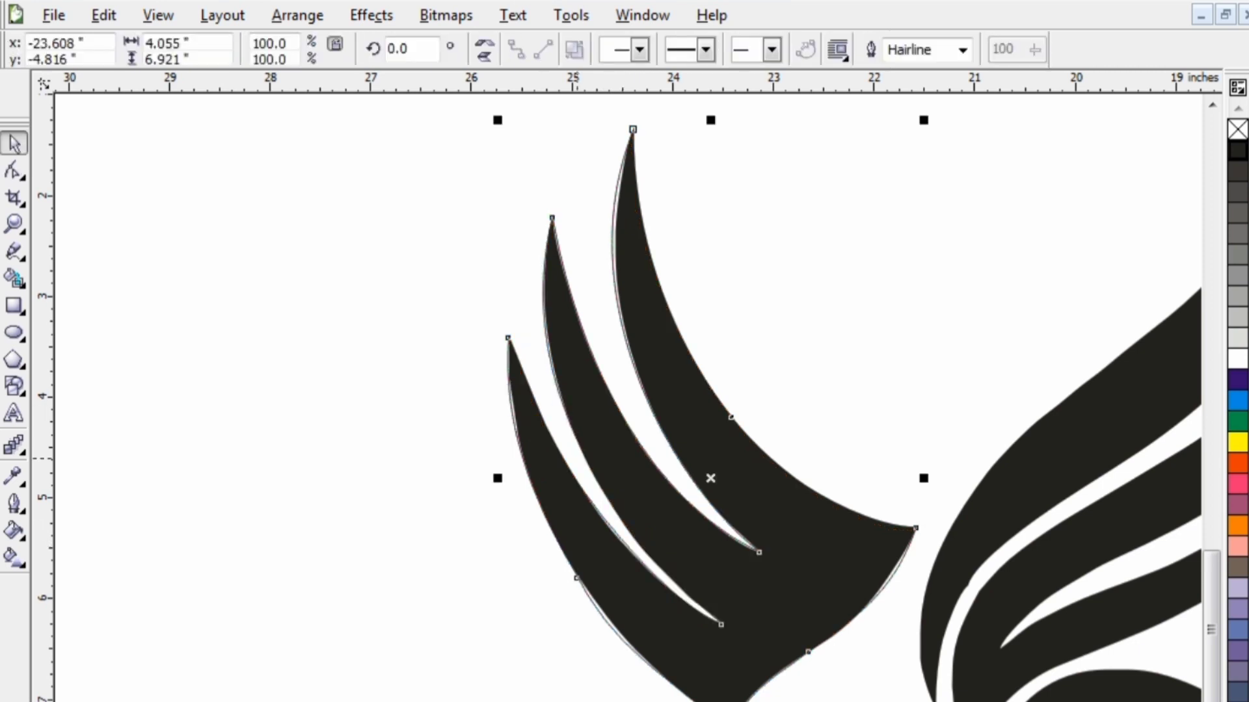
# Start a straight-segment outline at the rear talon's tip and trace the leg out to the upper tail feather's tip and back beneath the leg.
pyautogui.scroll(-1, 680, 422)
pyautogui.scroll(1, 680, 423)
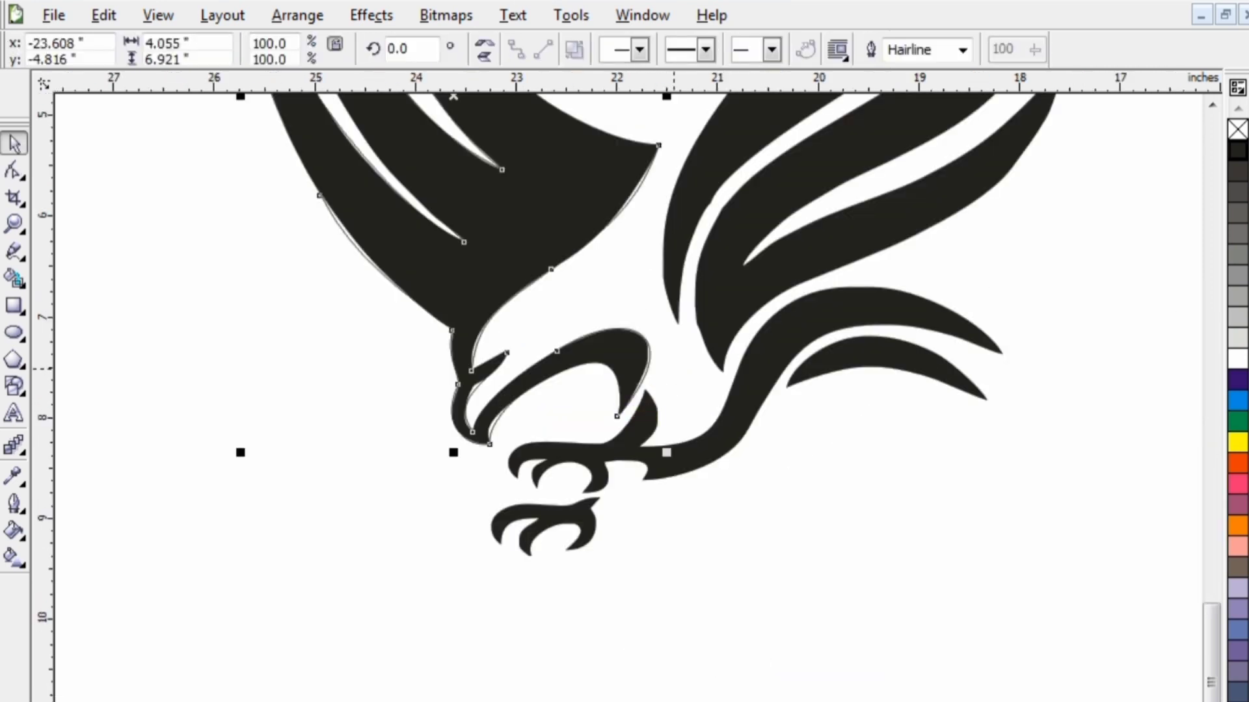
pyautogui.scroll(1, 644, 435)
pyautogui.scroll(-1, 631, 445)
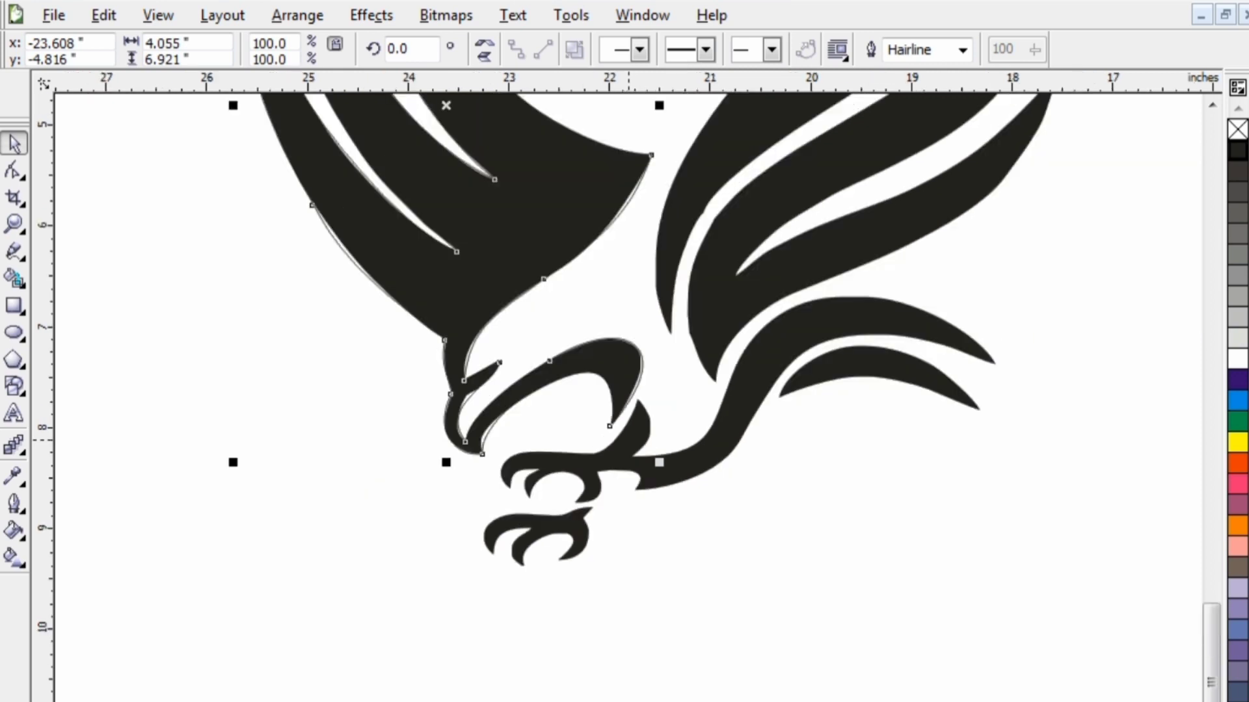
pyautogui.click(14, 251)
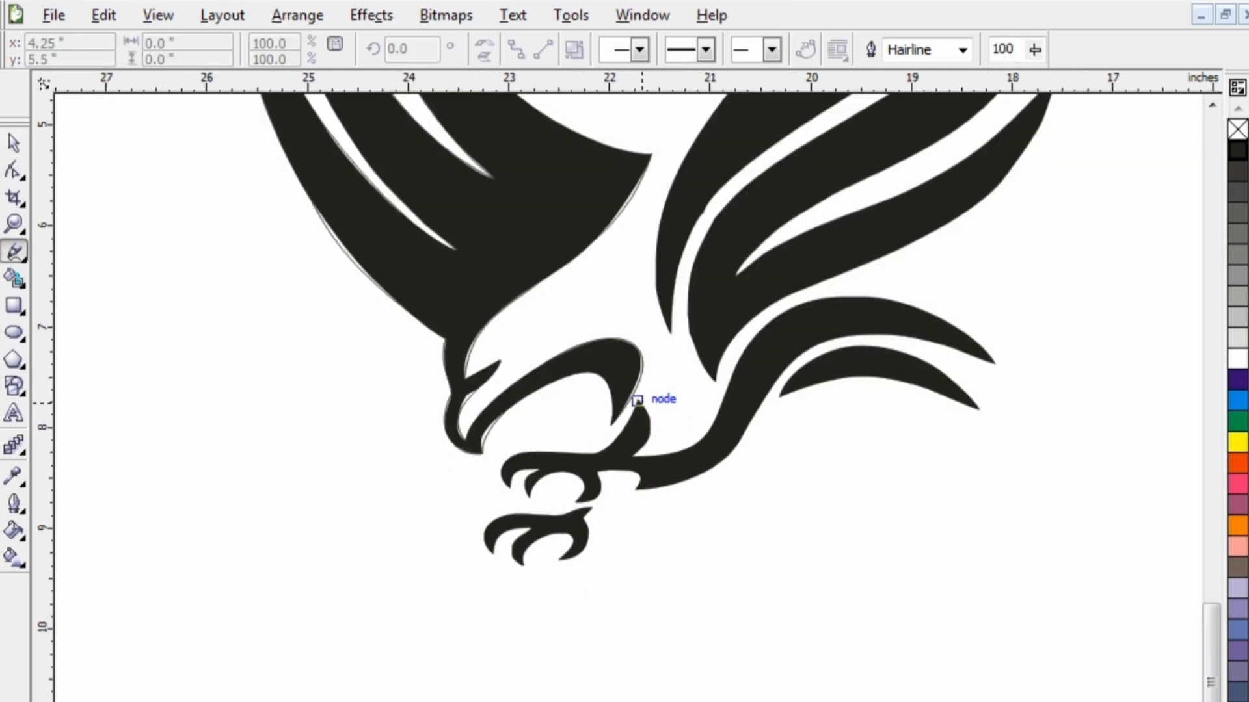
pyautogui.click(636, 402)
pyautogui.doubleClick(632, 457)
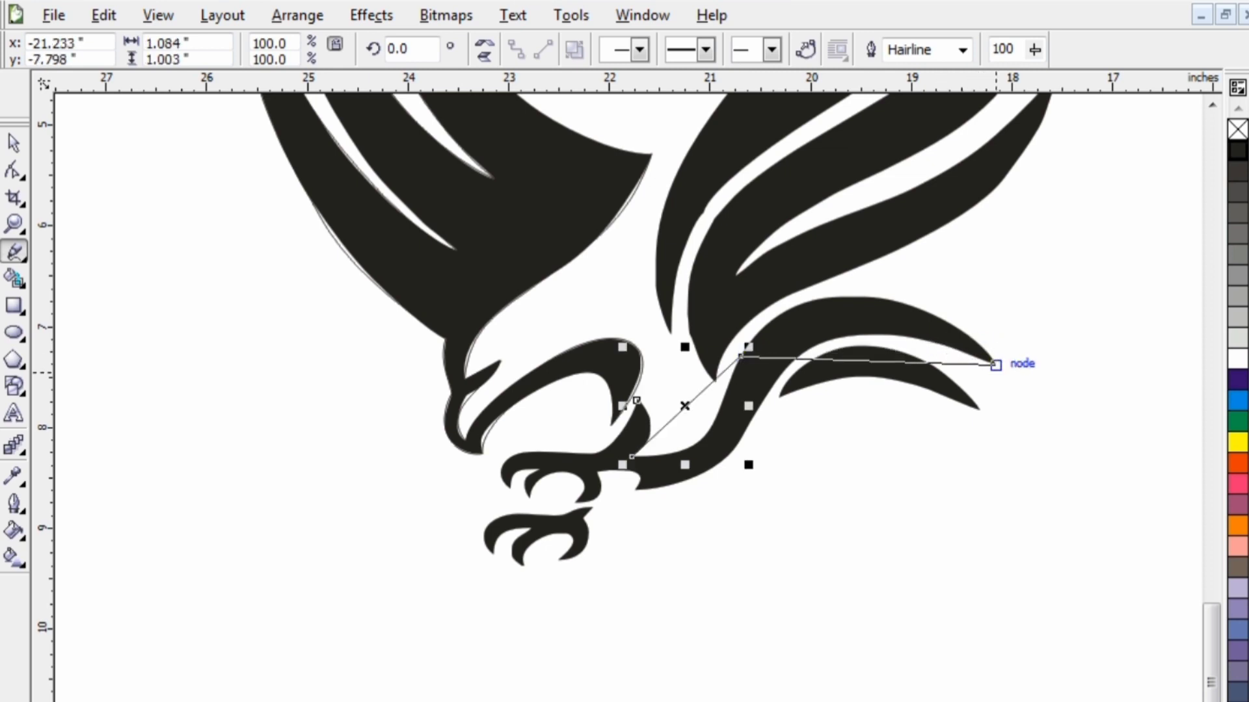
pyautogui.click(995, 363)
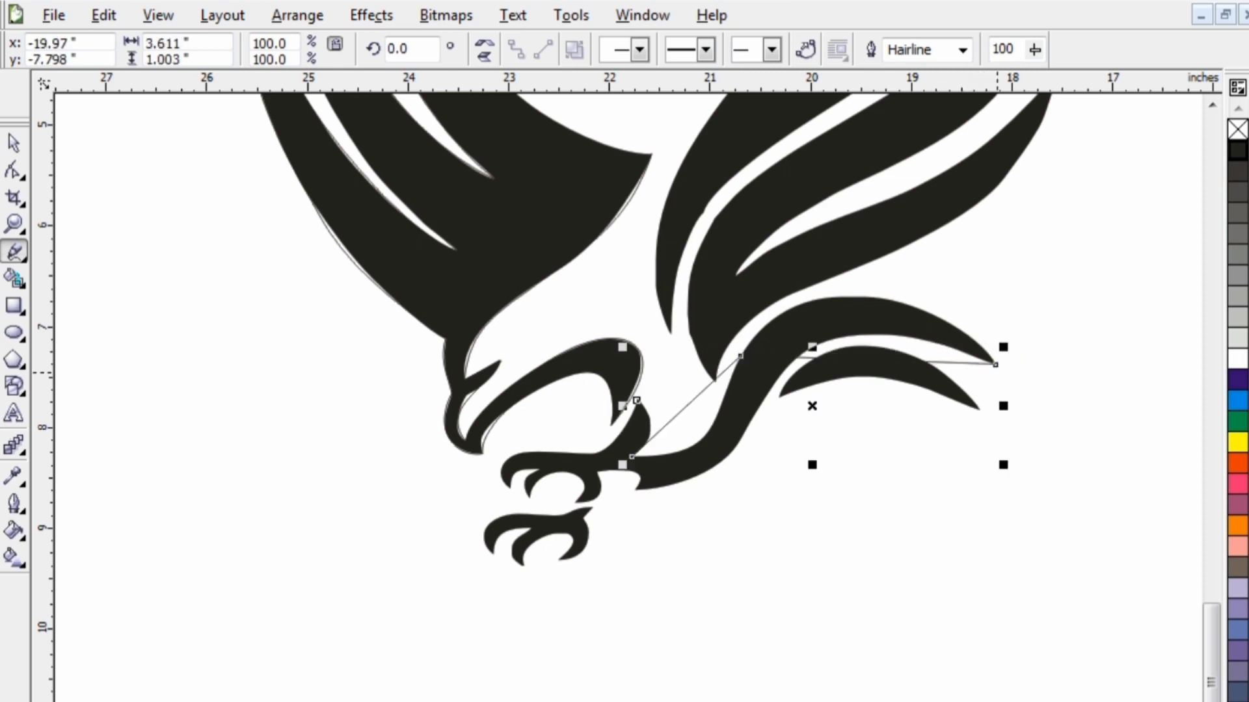
pyautogui.click(802, 354)
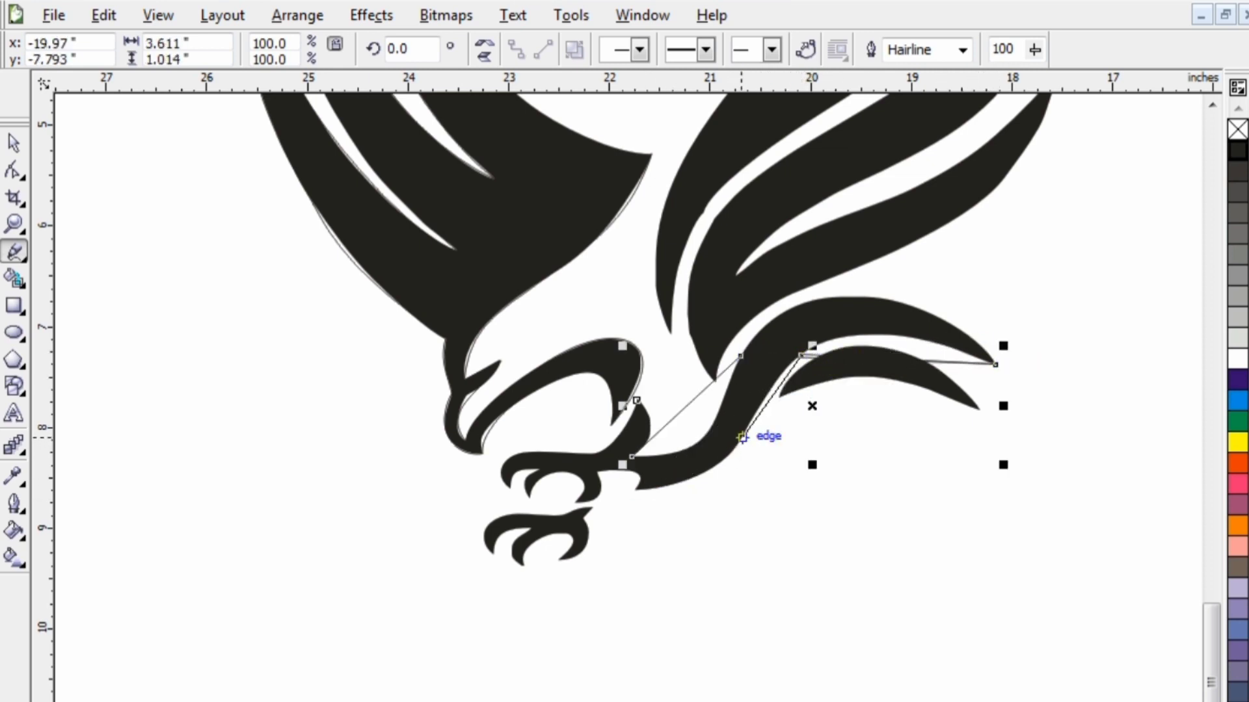
pyautogui.click(749, 423)
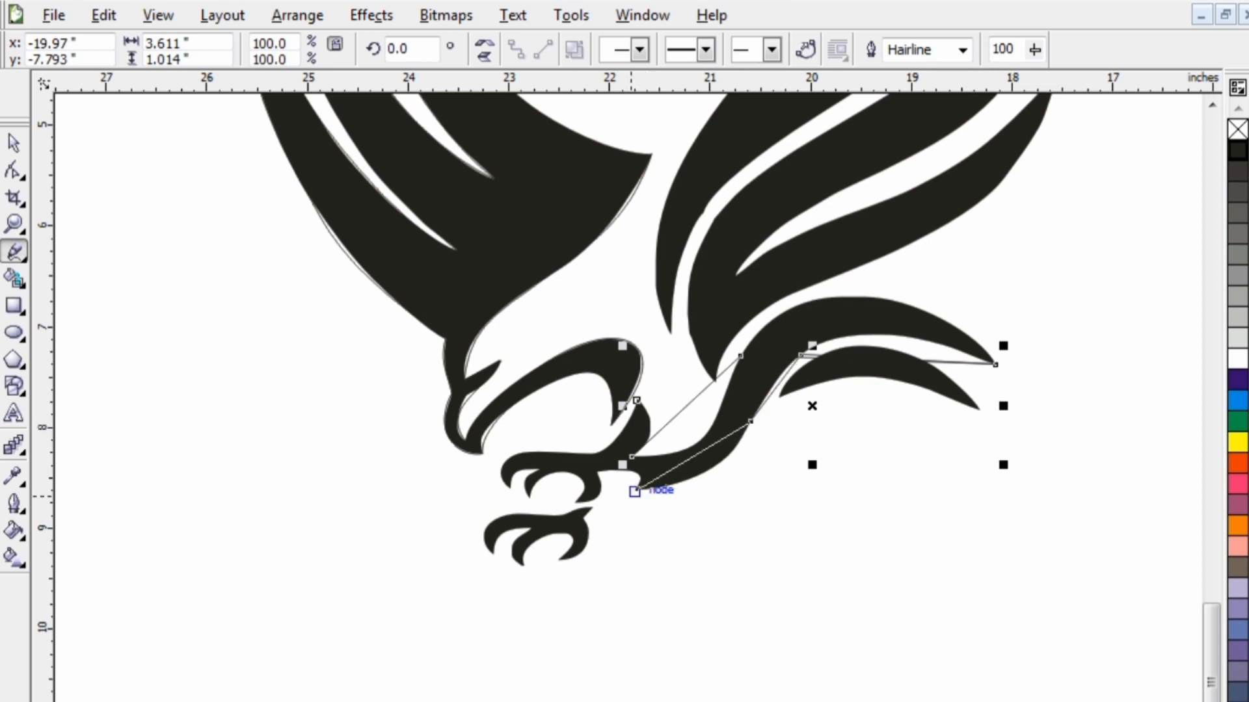
pyautogui.click(635, 491)
# Continue the outline with straight segments around the upper foot's claws and close it at the rear talon's tip.
pyautogui.click(601, 472)
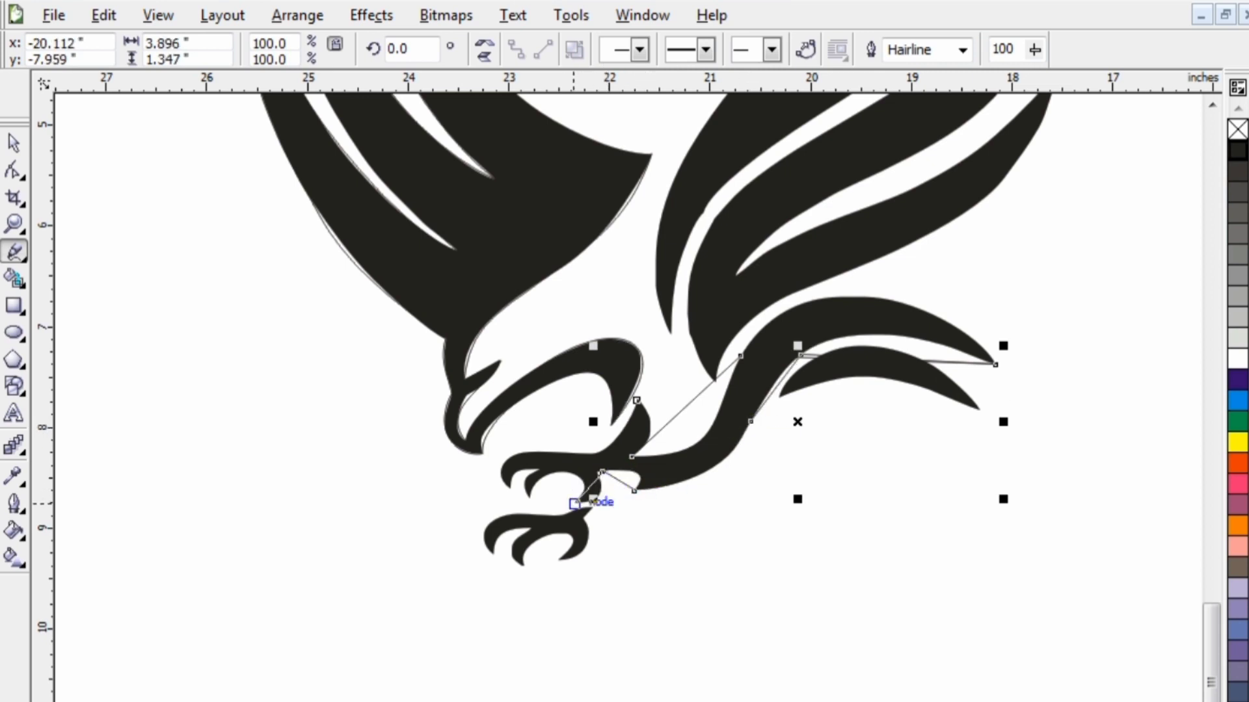
pyautogui.click(574, 503)
pyautogui.click(525, 491)
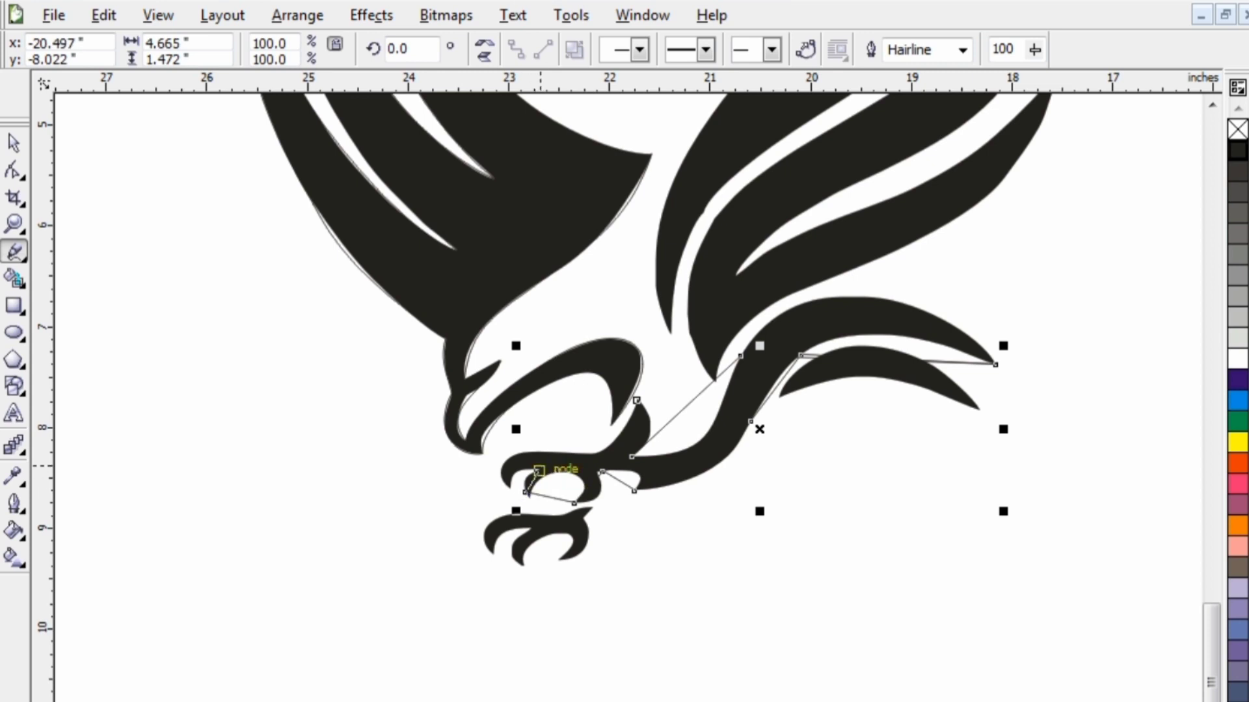
pyautogui.click(539, 471)
pyautogui.click(510, 489)
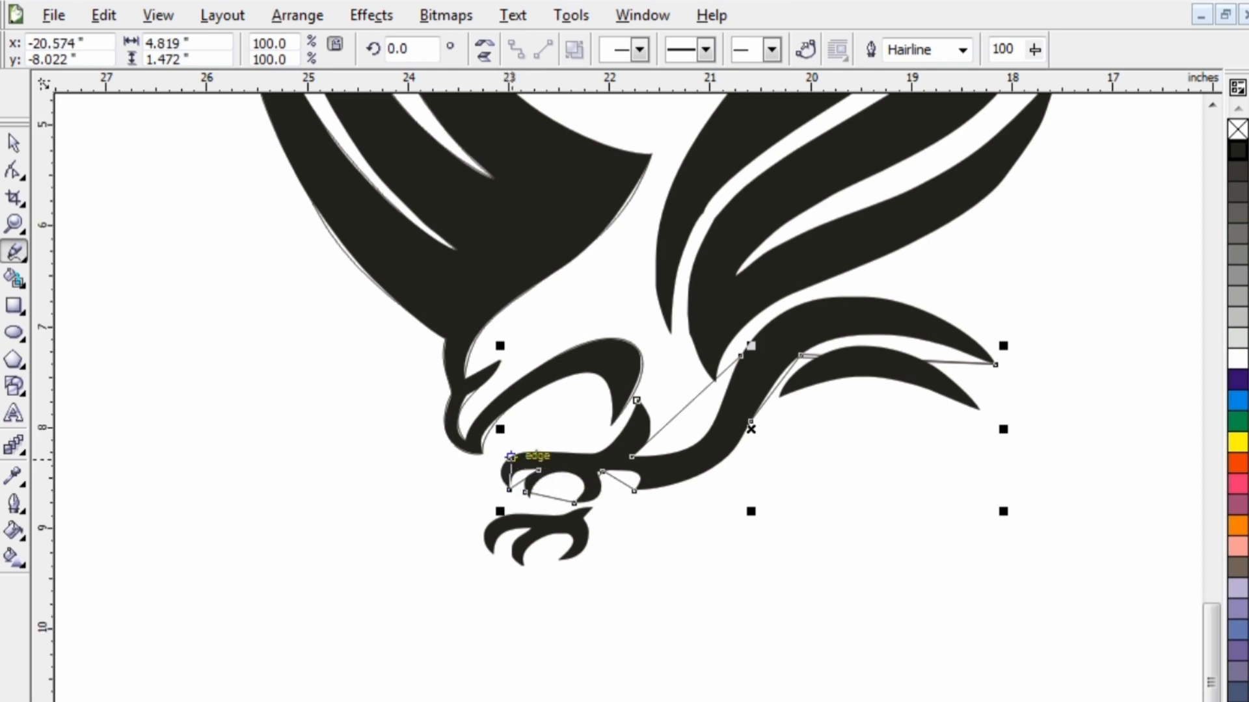
pyautogui.click(542, 451)
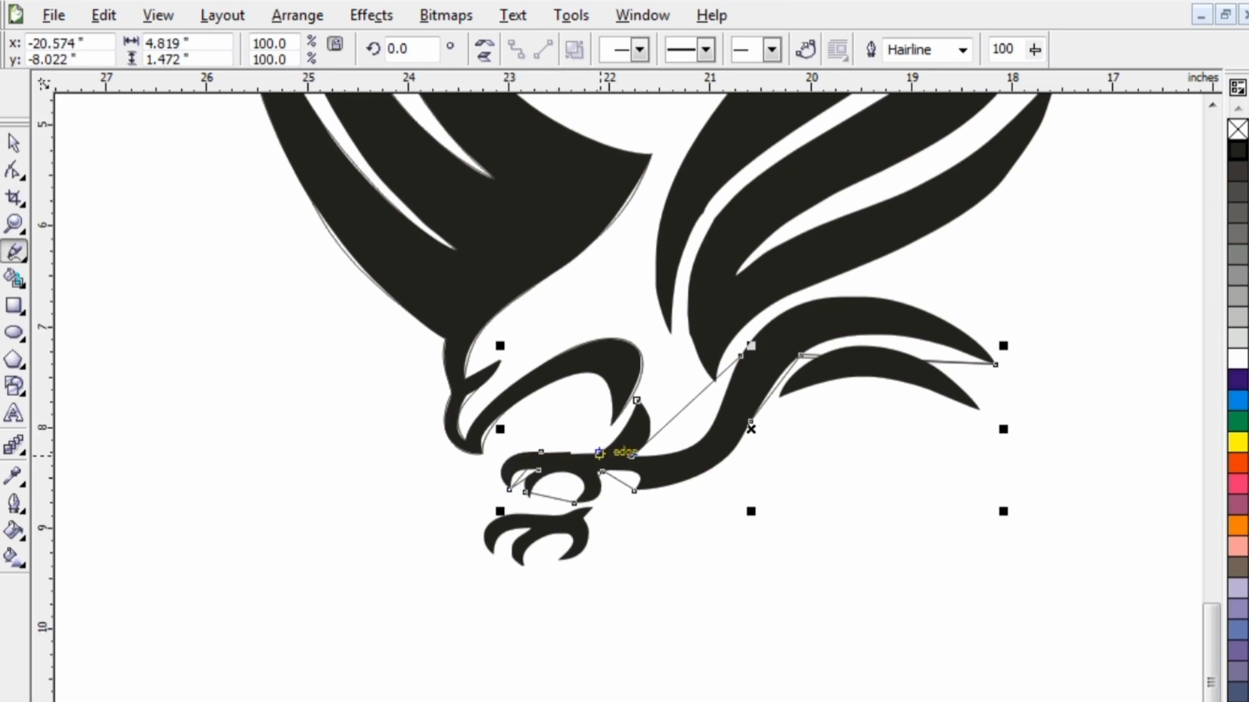
pyautogui.click(599, 454)
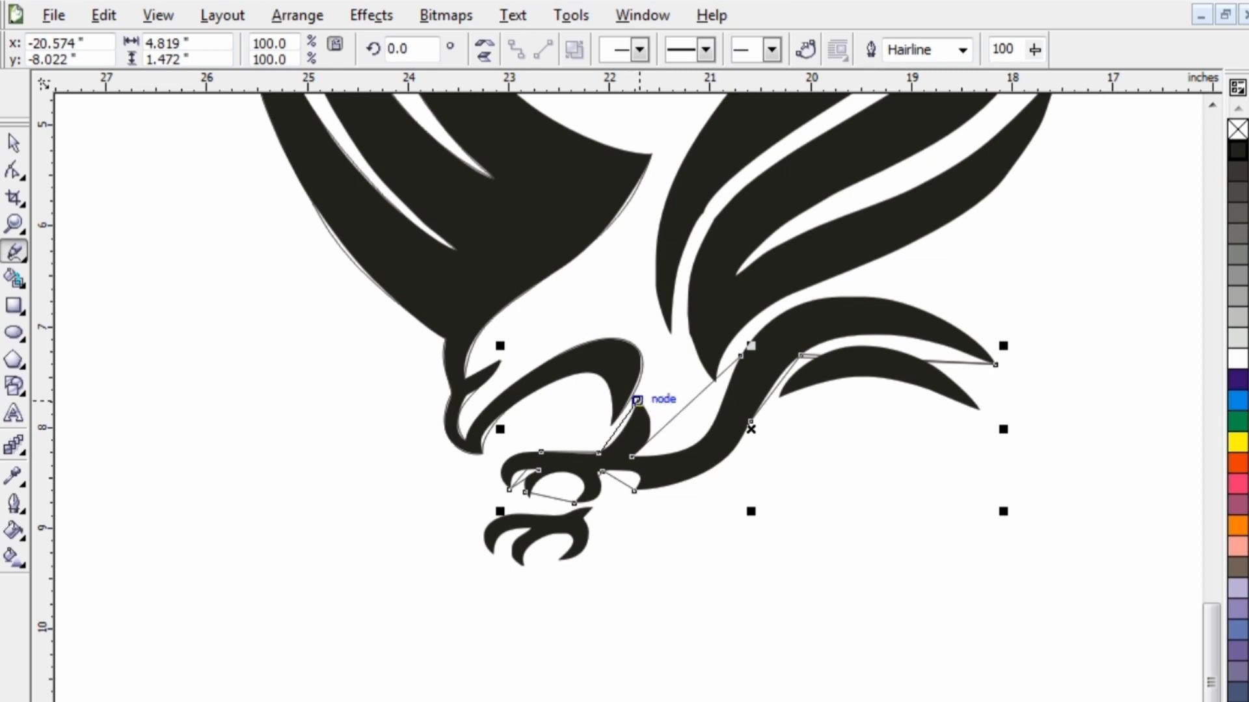
pyautogui.click(636, 400)
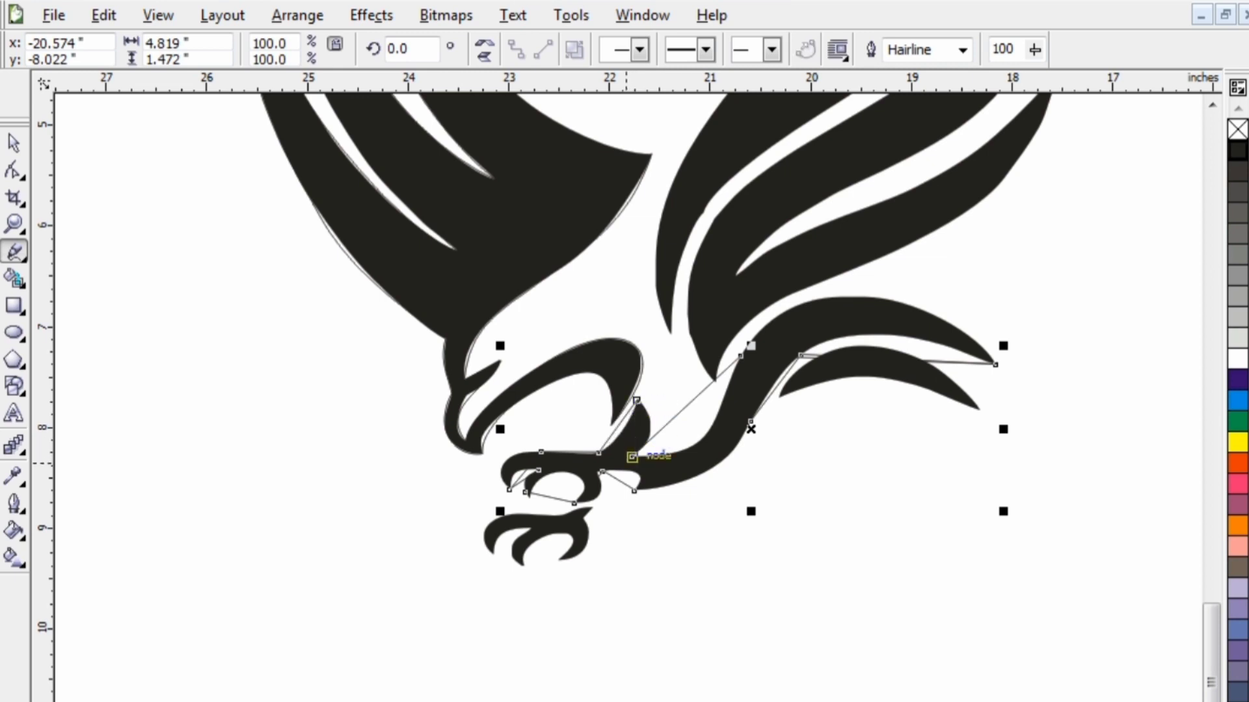
# Test the closed leg outline with a blue fill, prepare it for node editing and remove the fill.
pyautogui.press('space')
pyautogui.click(1237, 400)
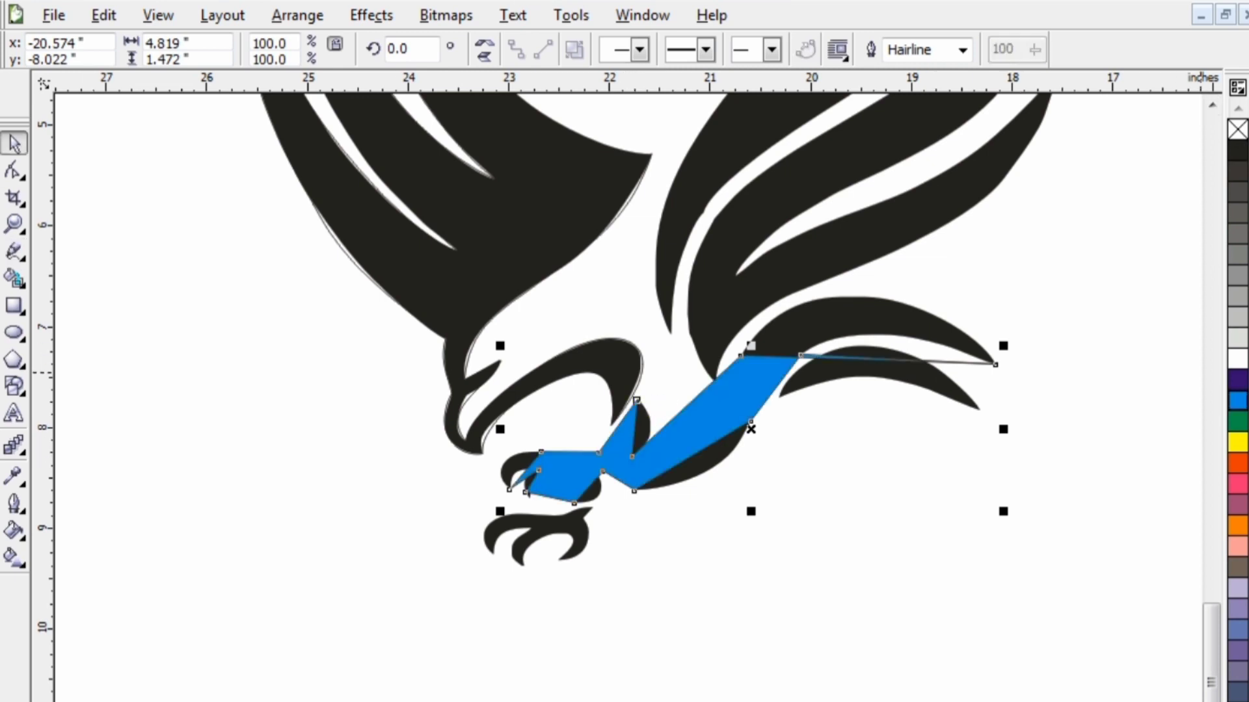
pyautogui.press('F10')
pyautogui.click(1238, 129)
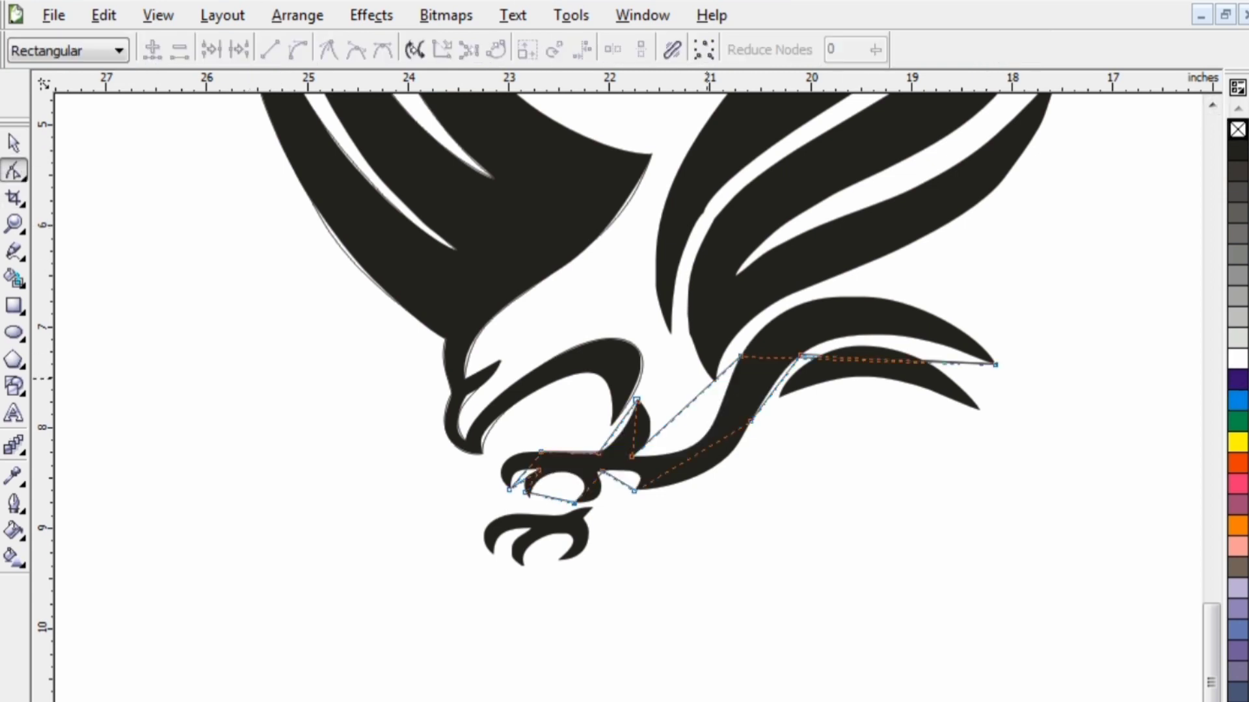
# Convert the segment along the upper tail feather's top edge to a curve and bend it to follow the artwork up to the tip.
pyautogui.click(779, 357)
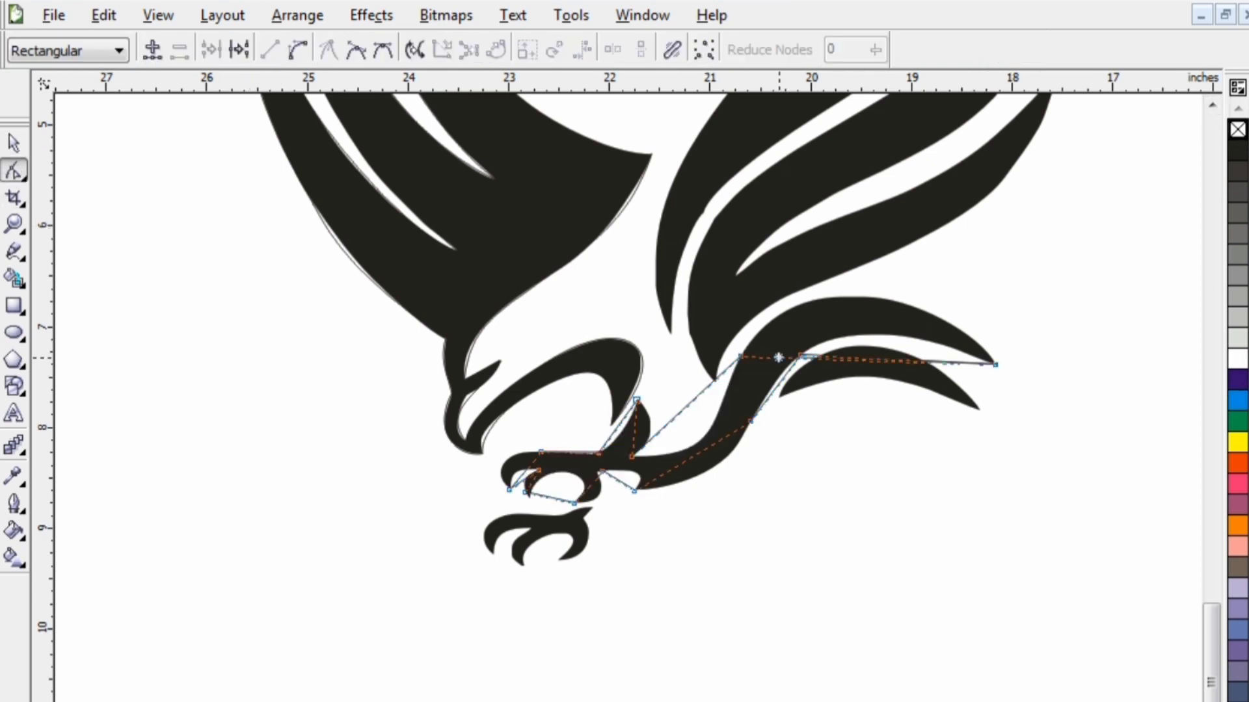
pyautogui.click(298, 50)
pyautogui.click(741, 356)
pyautogui.moveTo(825, 359); pyautogui.dragTo(782, 266)
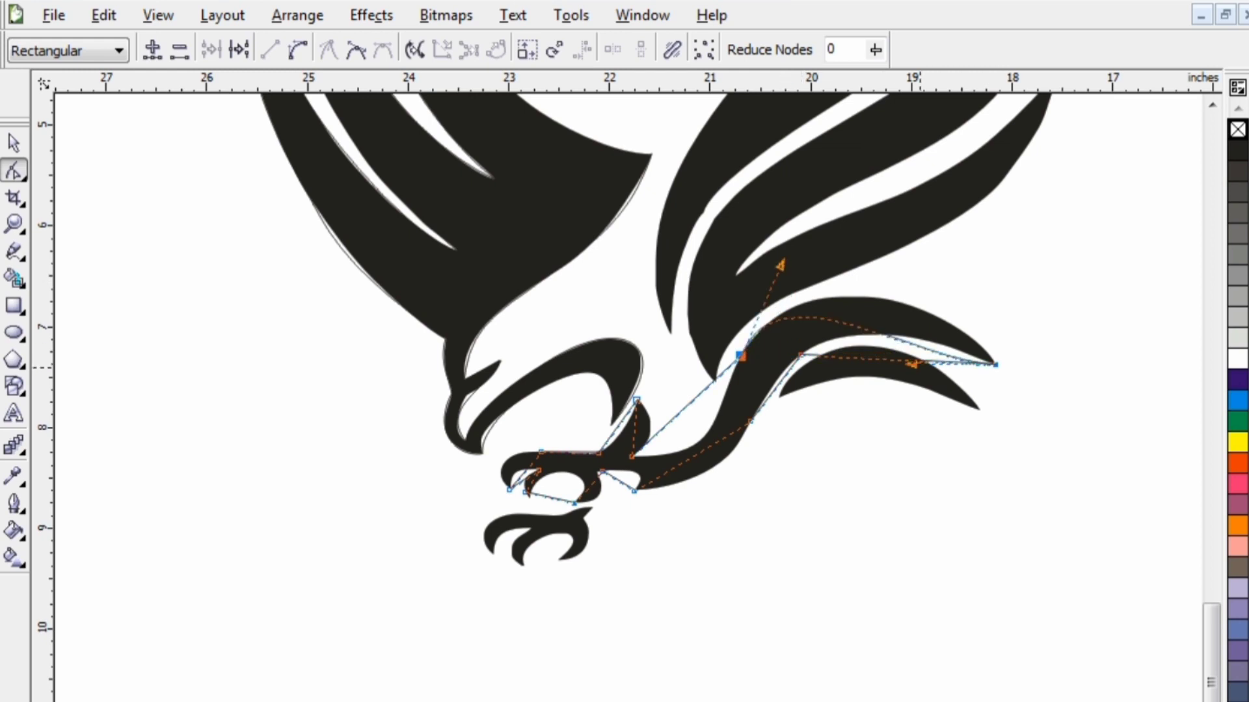
pyautogui.moveTo(914, 363); pyautogui.dragTo(951, 290)
# Shape the curve along the upper tail feather's lower edge from the leg bend to the feather's tip.
pyautogui.click(800, 354)
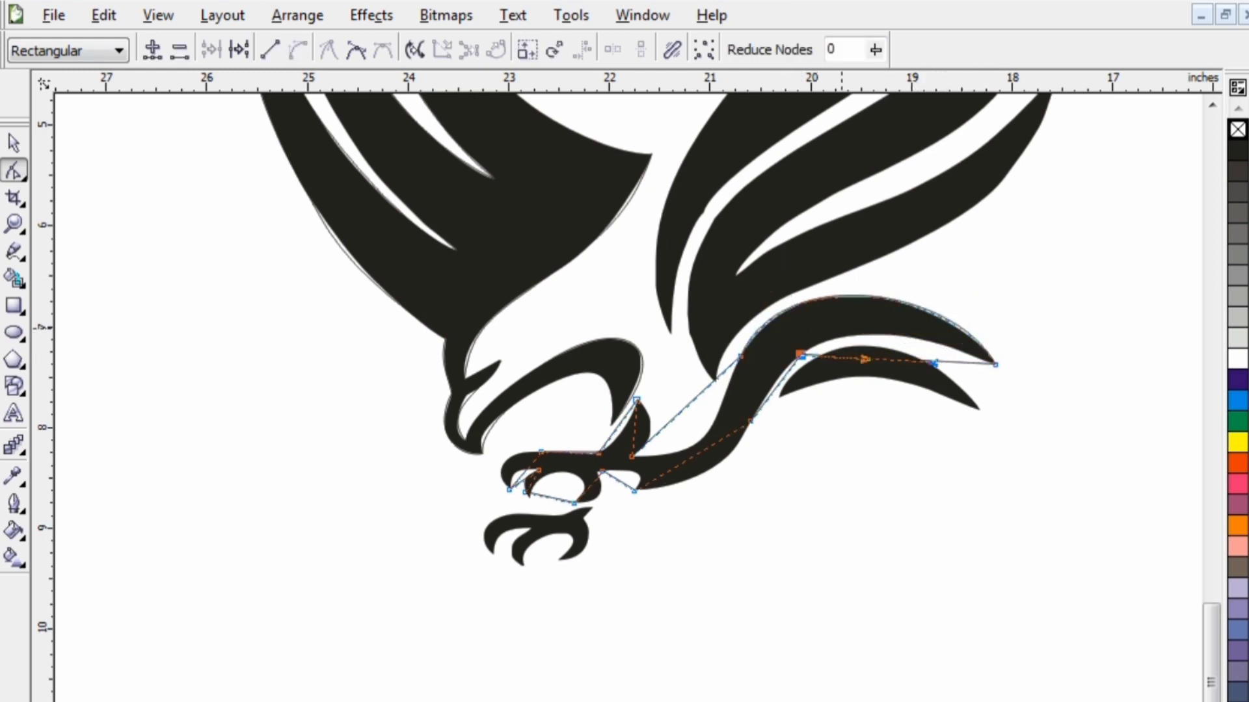
pyautogui.moveTo(865, 359); pyautogui.dragTo(872, 300)
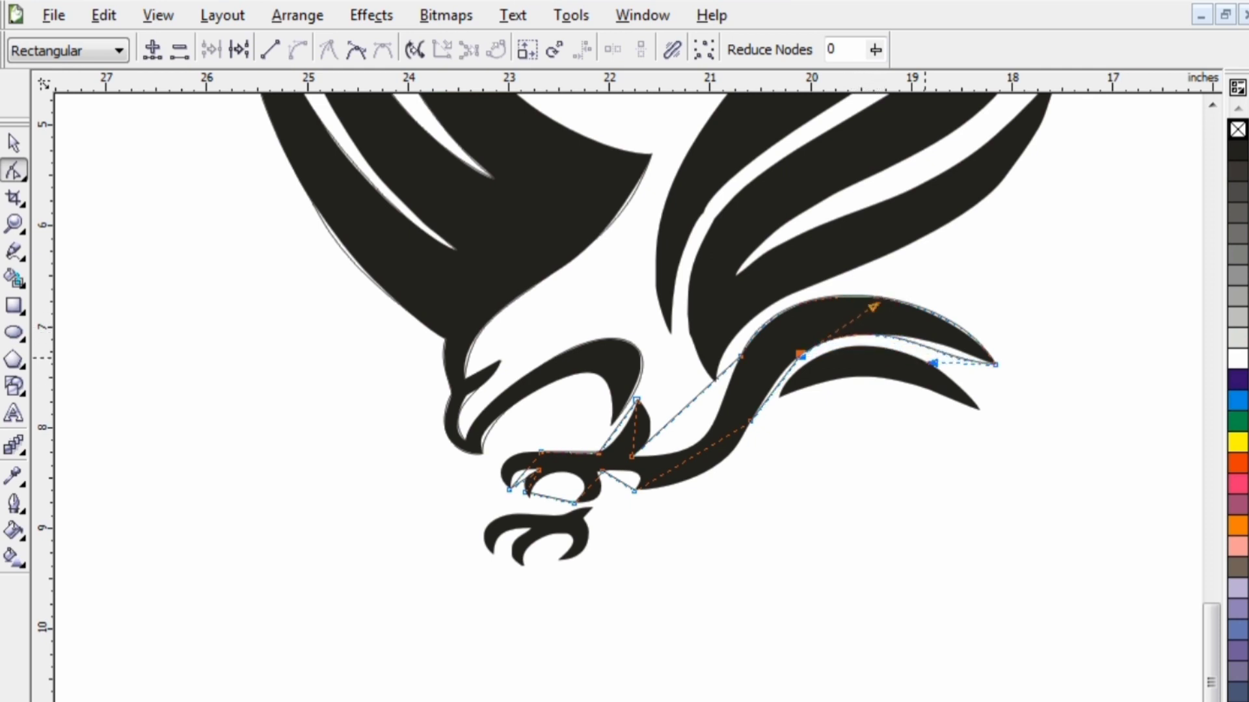
pyautogui.click(995, 365)
pyautogui.moveTo(933, 363); pyautogui.dragTo(970, 358)
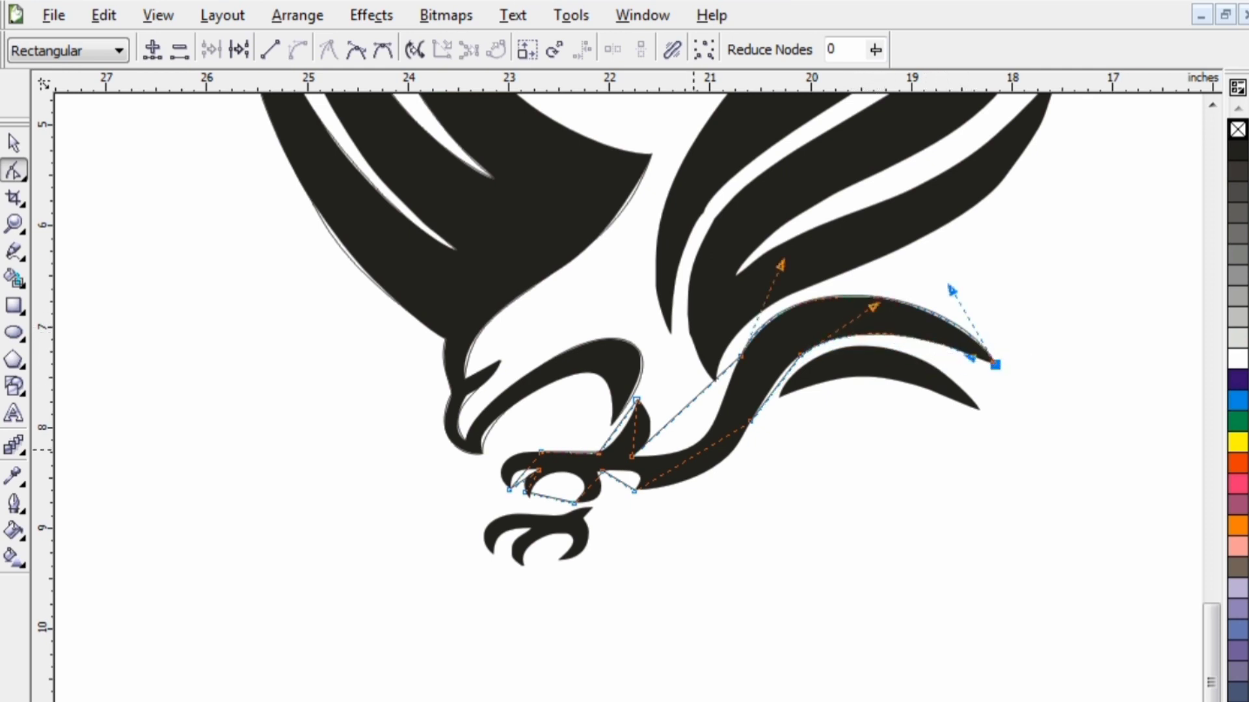
# Convert the two segments along the leg's underside, between the foot and the tail feather, to curves that follow the black edge.
pyautogui.click(701, 452)
pyautogui.click(298, 51)
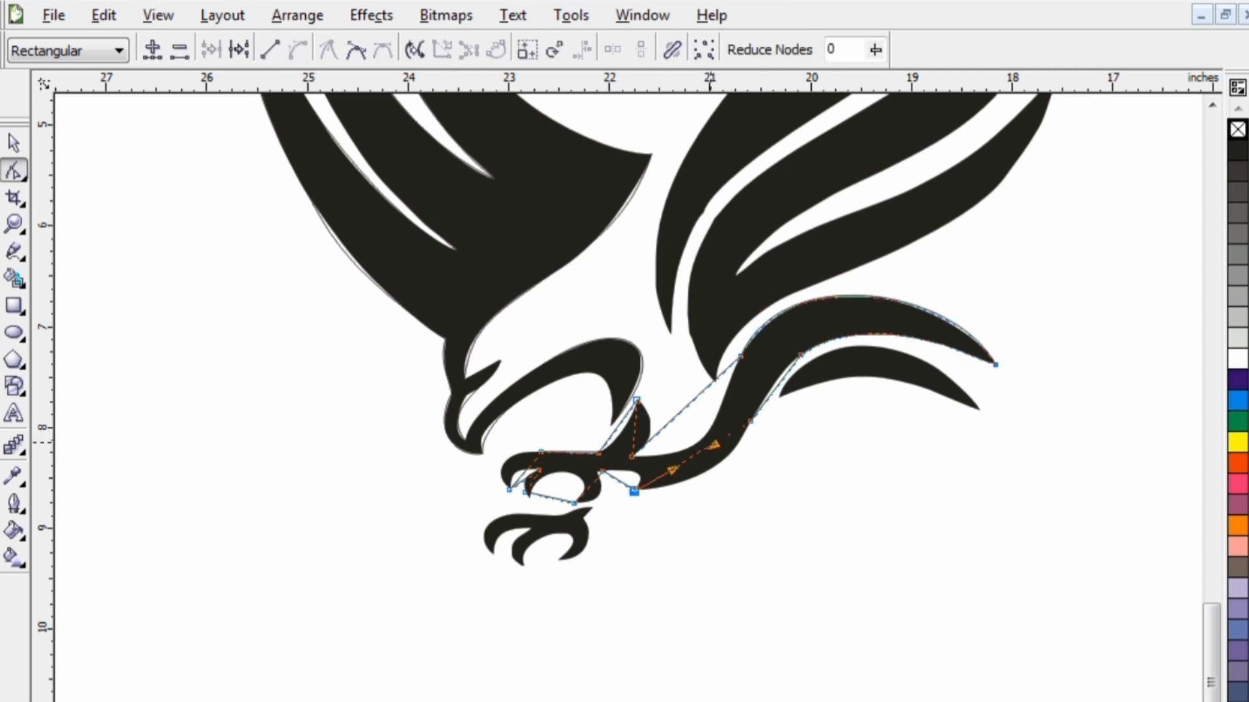
pyautogui.moveTo(713, 445); pyautogui.dragTo(709, 499)
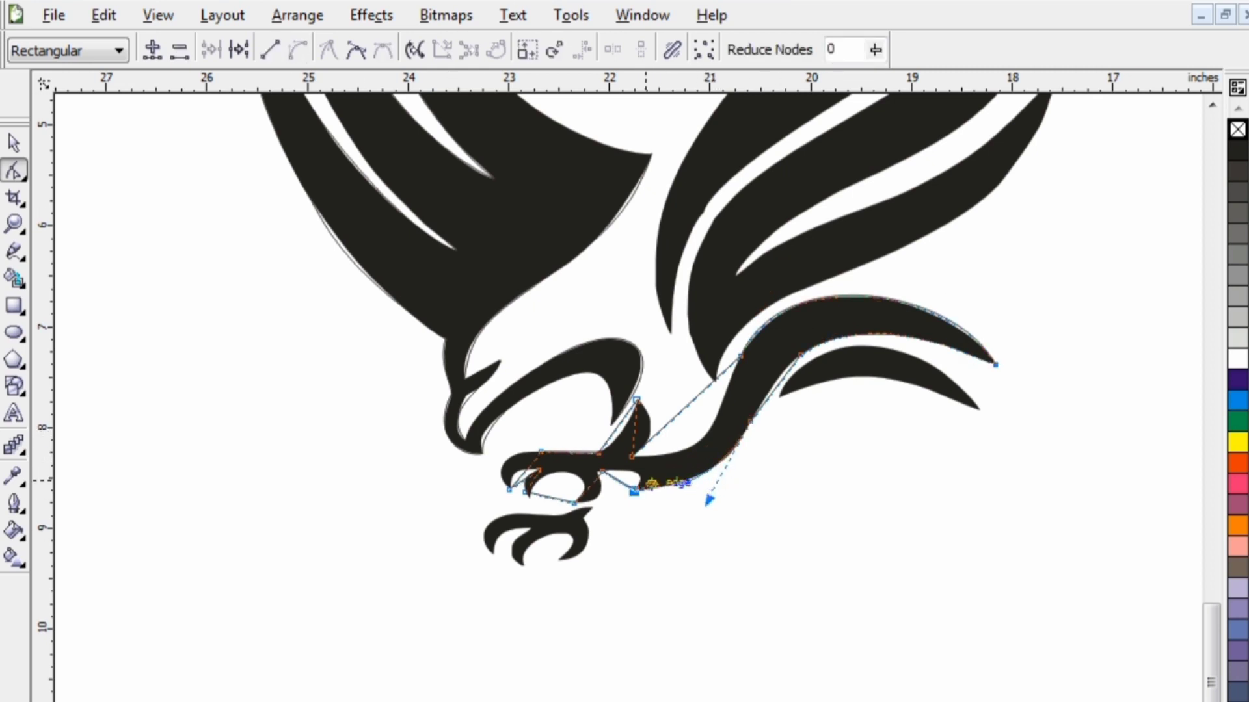
pyautogui.scroll(2, 922, 350)
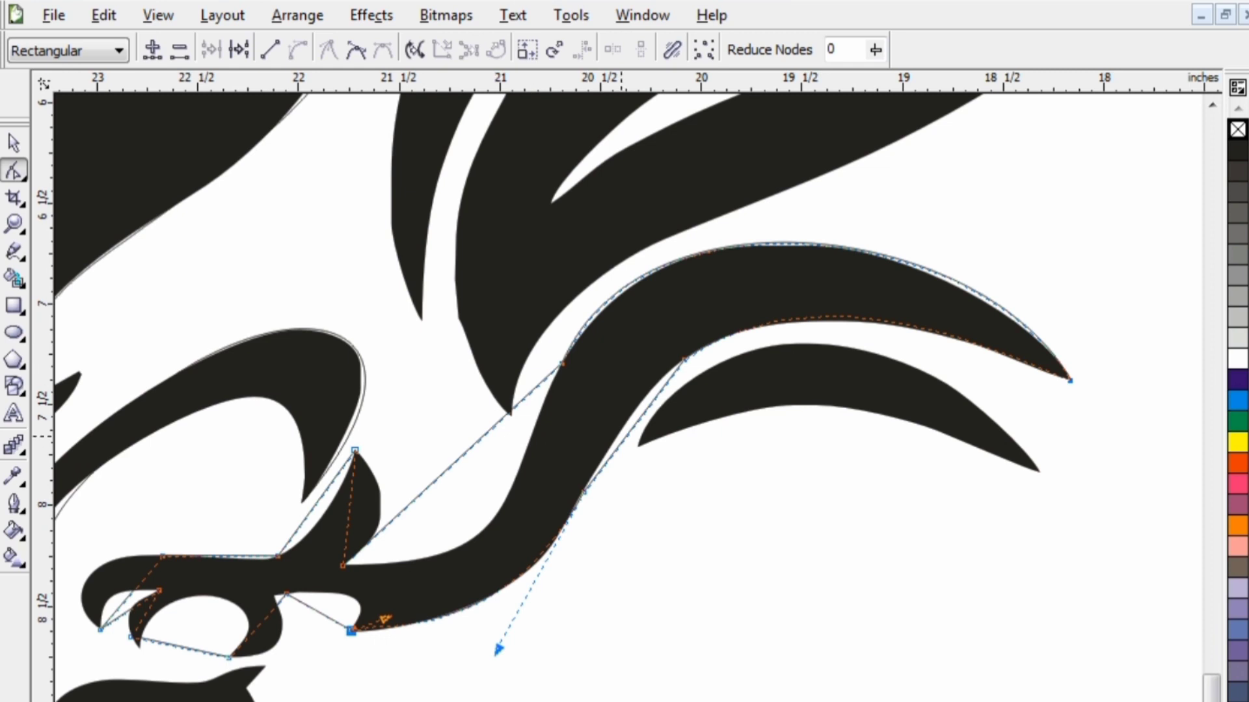
pyautogui.click(623, 440)
pyautogui.hotkey('alt', 'a')
pyautogui.press('Escape')
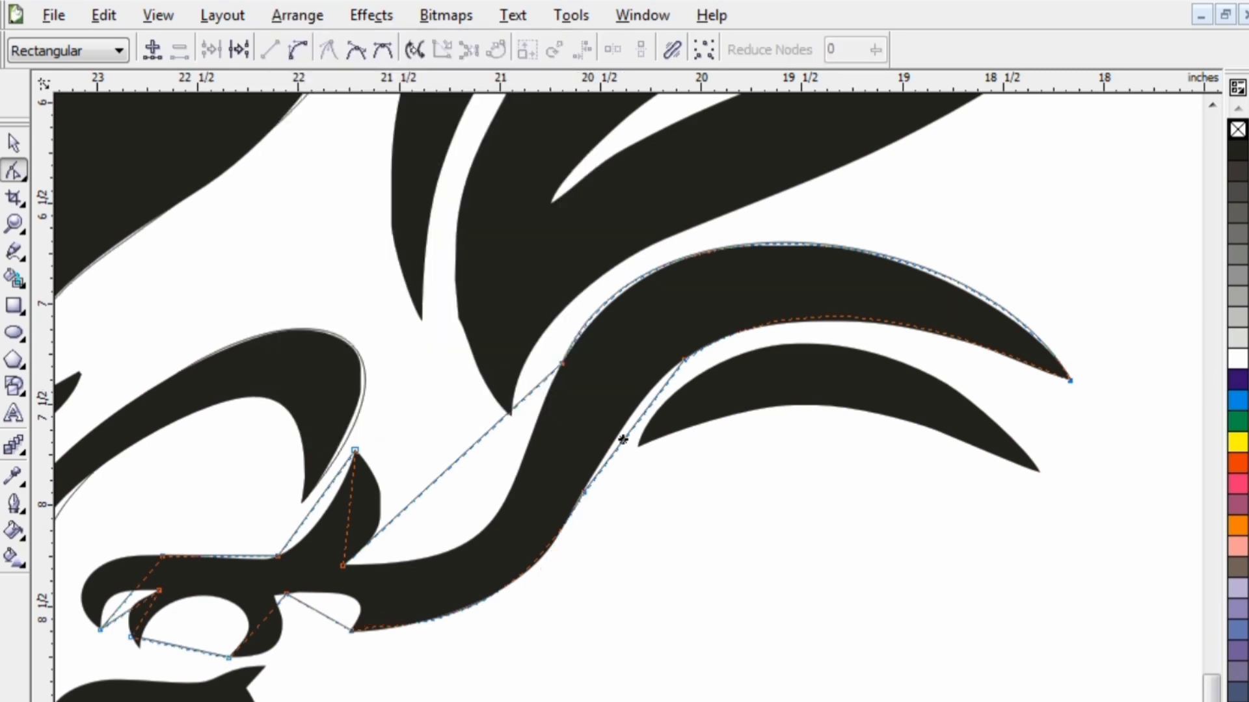
pyautogui.click(297, 49)
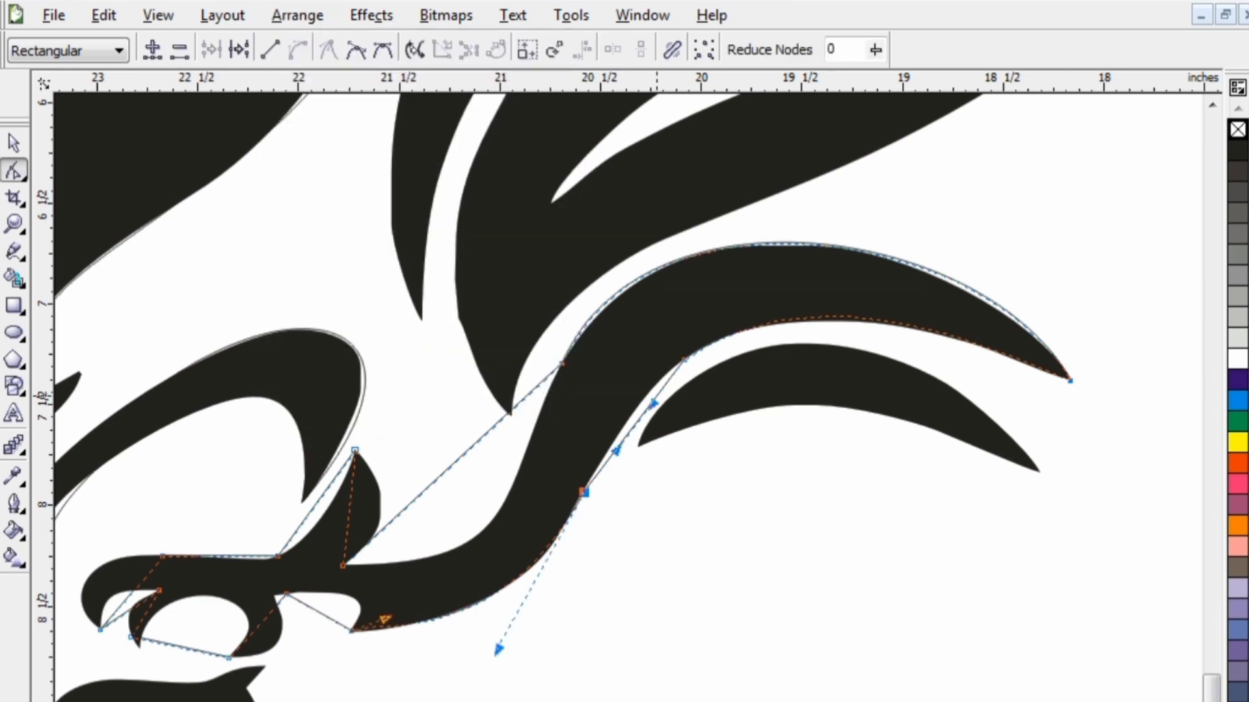
pyautogui.moveTo(651, 404); pyautogui.dragTo(631, 395)
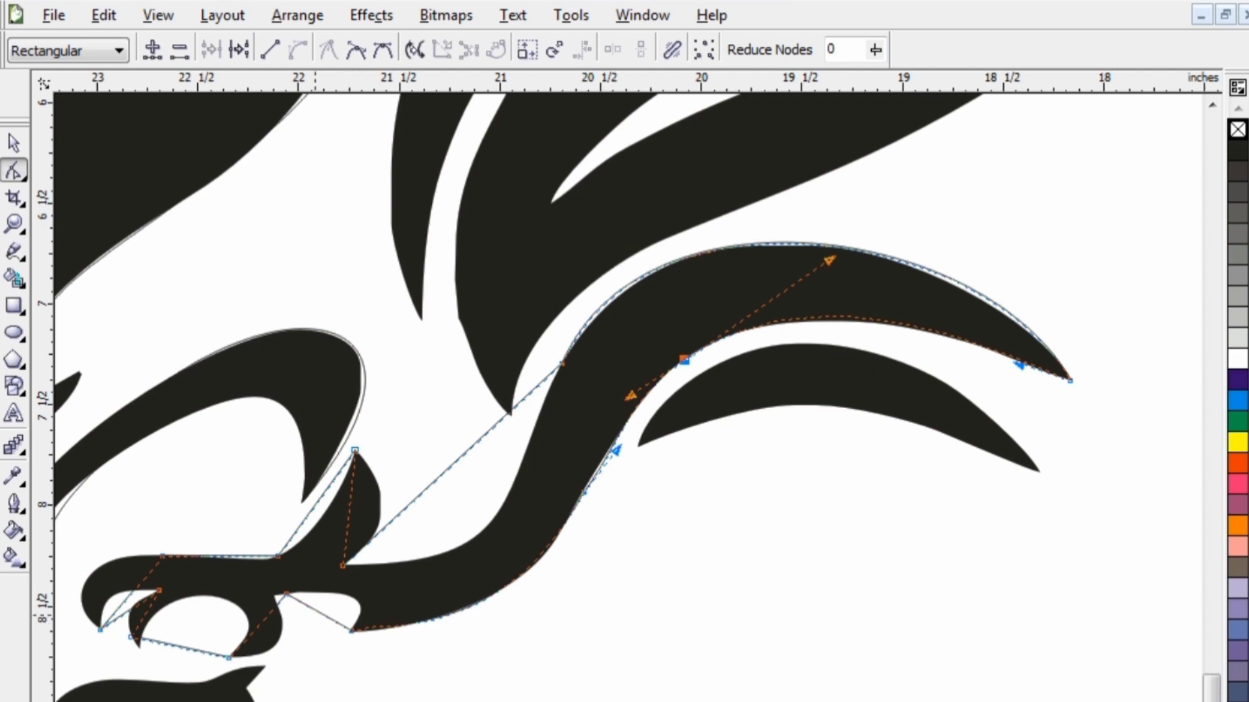
# Curve the segment around the small notch between the leg and the foot's rearmost lower claw, adjusting the node at the claw's base.
pyautogui.click(312, 607)
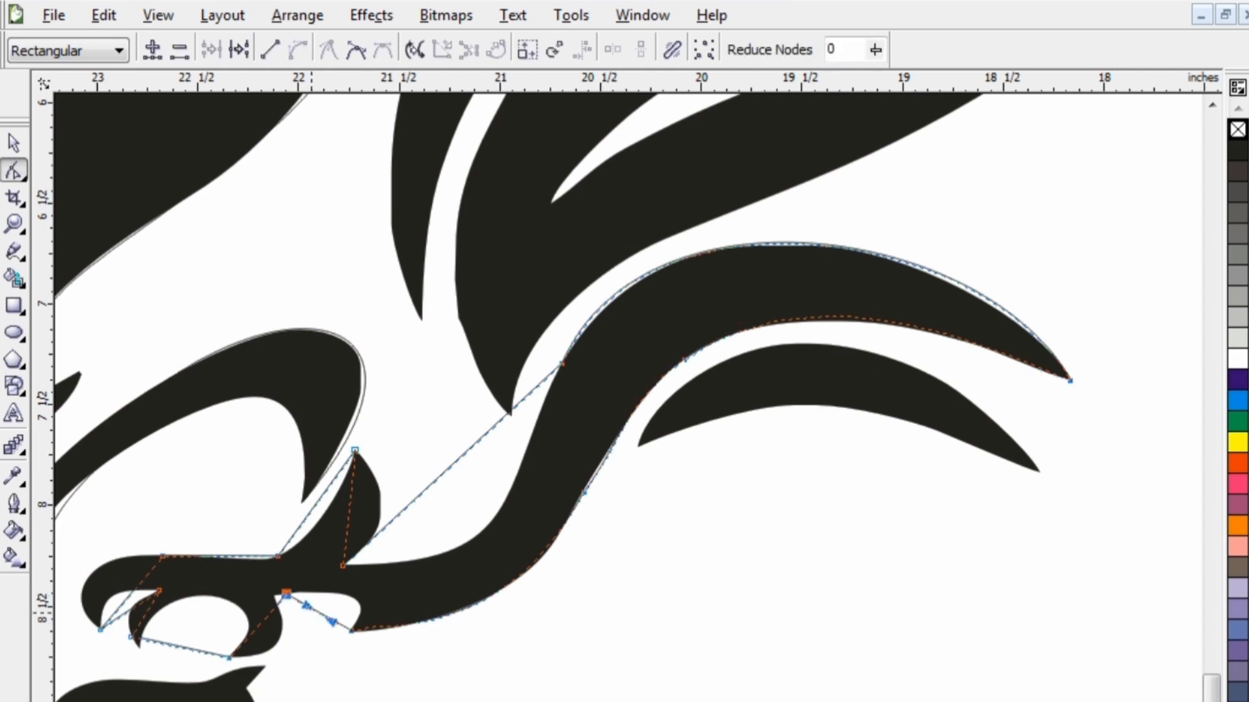
pyautogui.moveTo(307, 606); pyautogui.dragTo(358, 616)
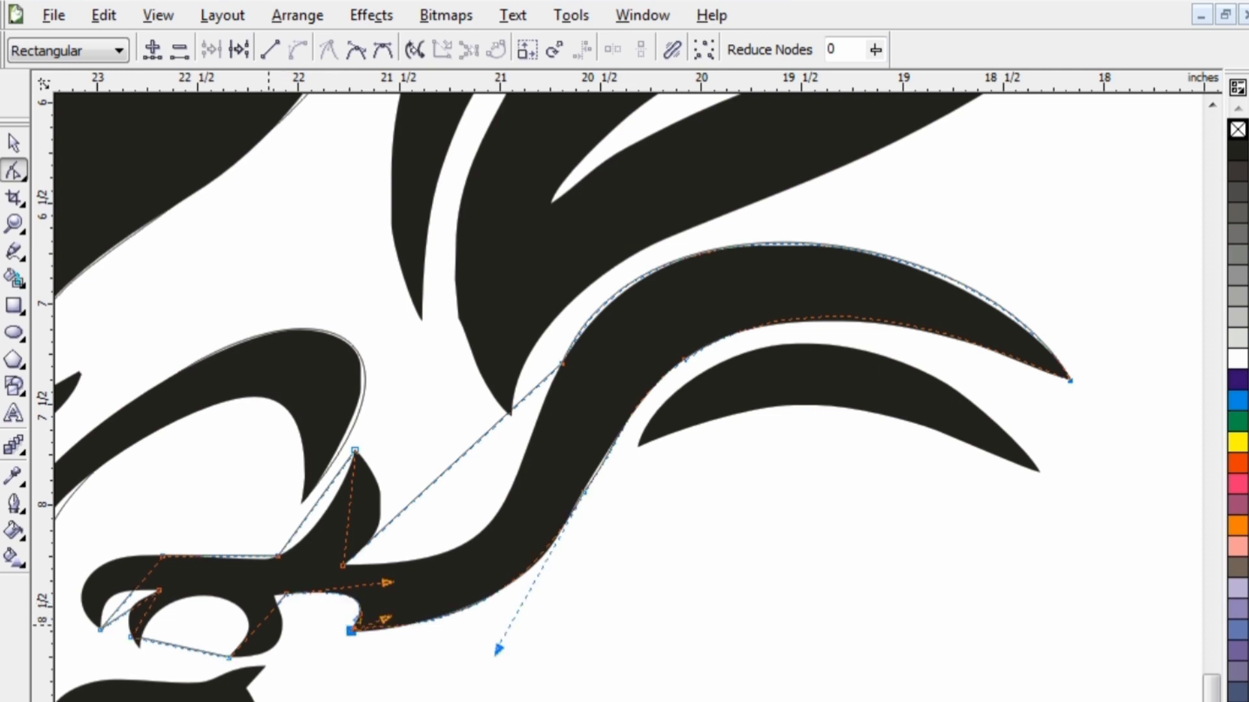
pyautogui.moveTo(287, 593); pyautogui.dragTo(273, 596)
pyautogui.moveTo(374, 586); pyautogui.dragTo(388, 577)
# Convert the segment on the outer side of the rearmost lower claw to a curve and fit it down to the claw's tip.
pyautogui.click(255, 619)
pyautogui.scroll(2, 254, 618)
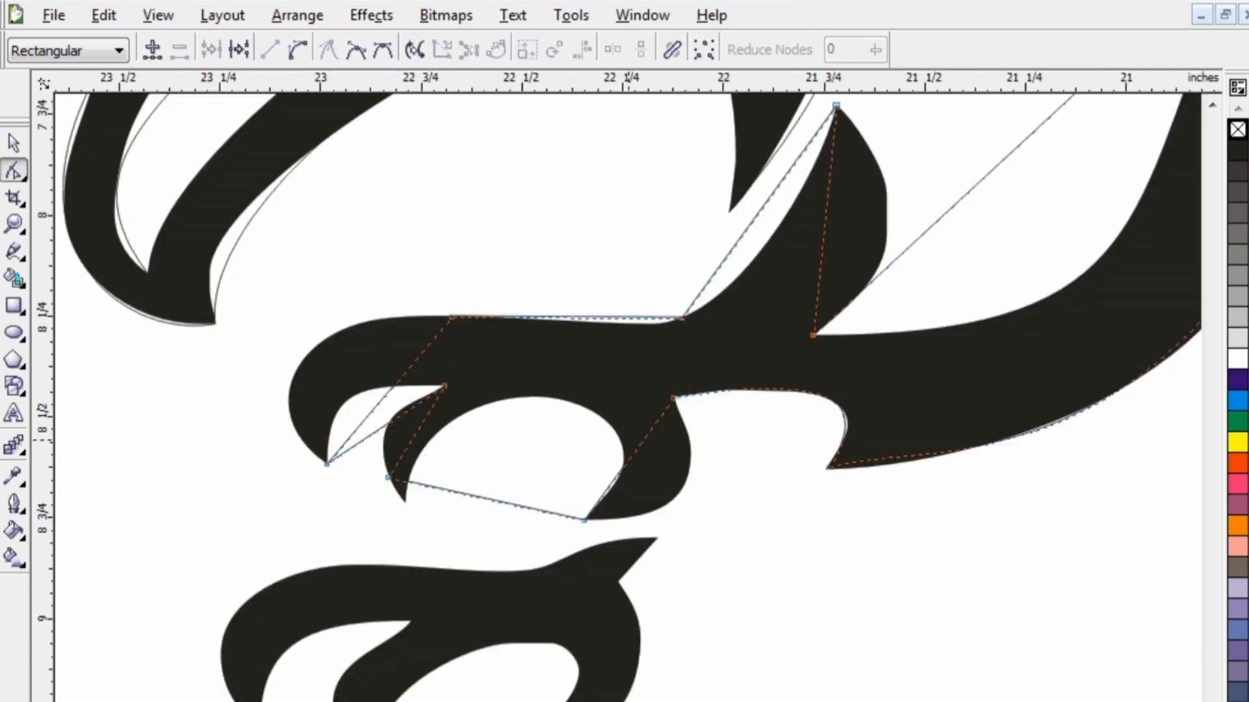
pyautogui.click(659, 436)
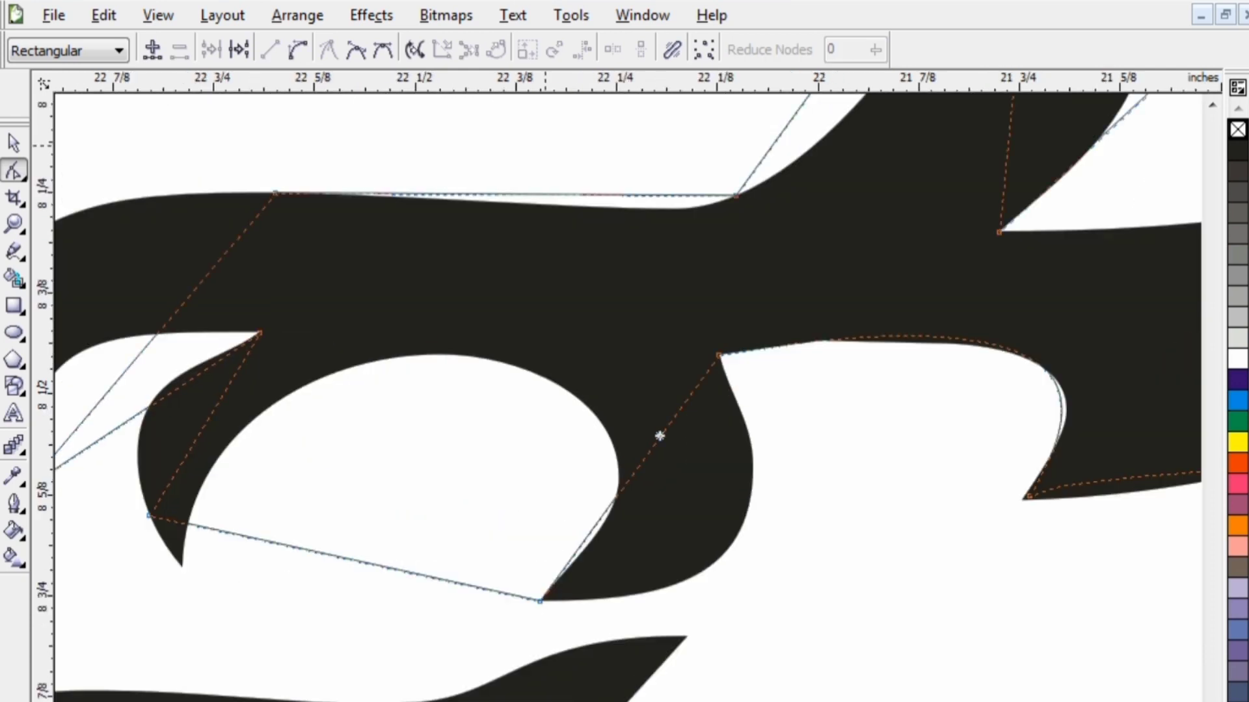
pyautogui.click(298, 49)
pyautogui.moveTo(660, 435); pyautogui.dragTo(766, 516)
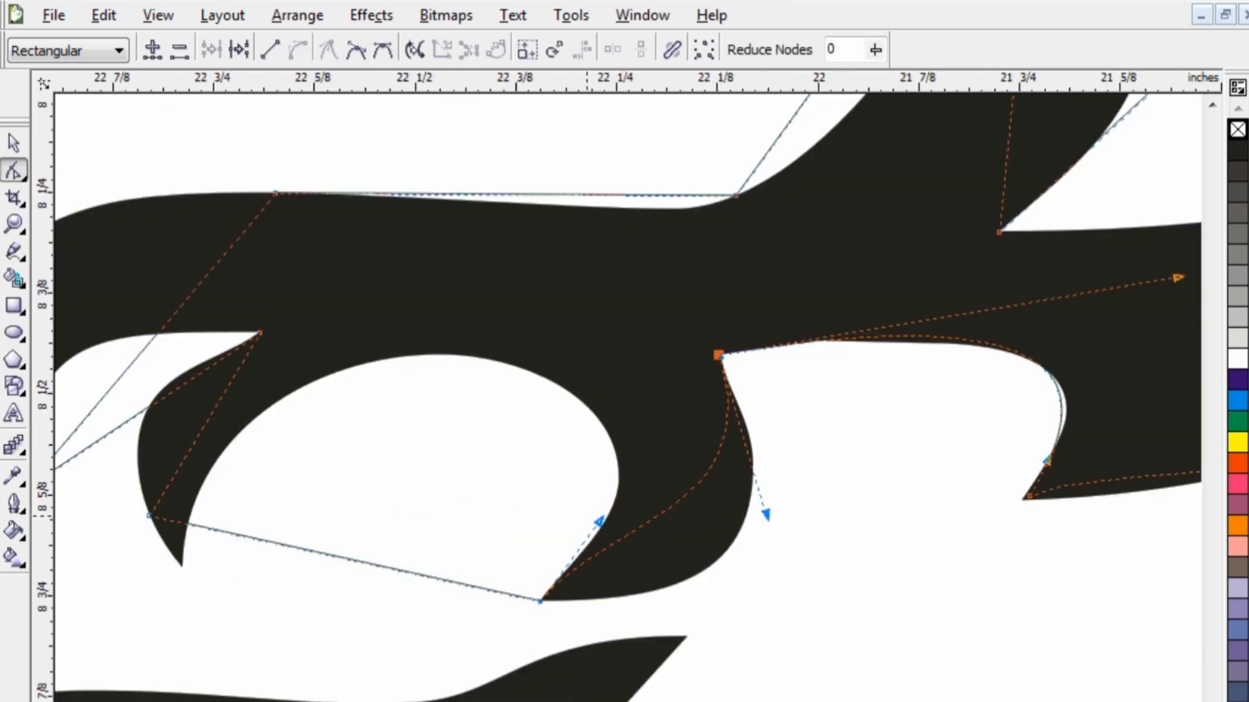
pyautogui.moveTo(599, 522); pyautogui.dragTo(757, 603)
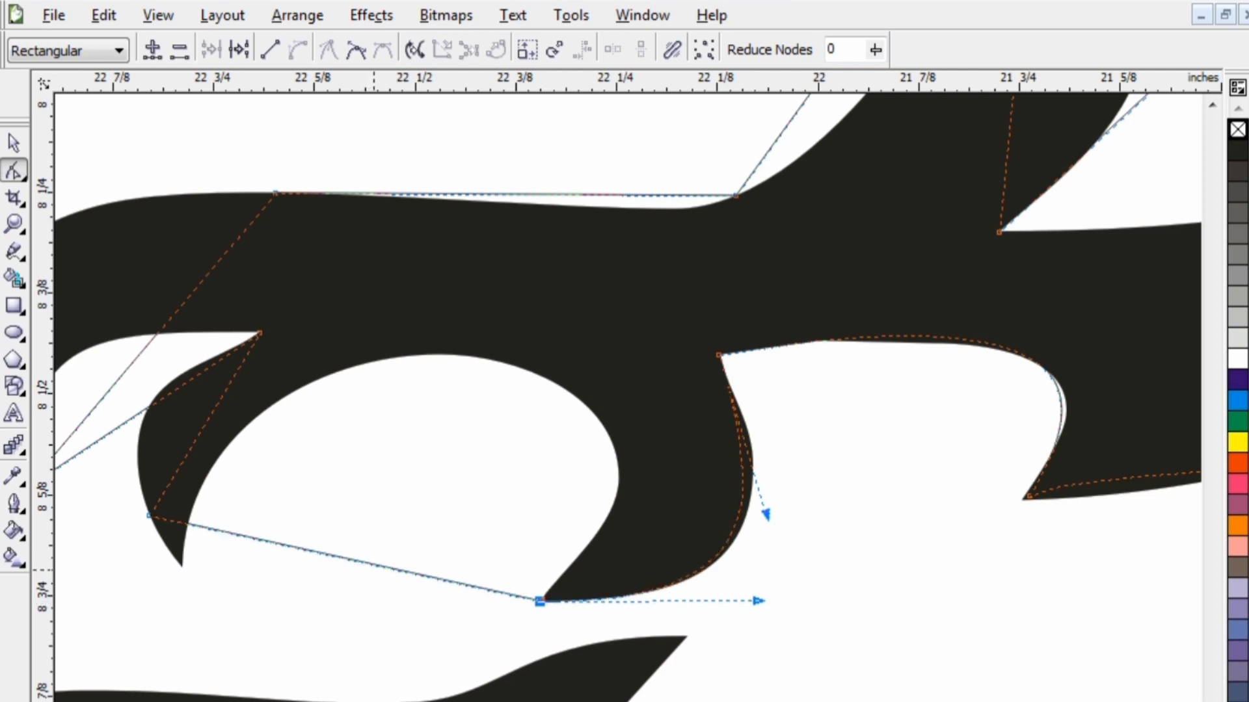
# Convert the segment between the rearmost and middle claw tips to an arch along the inner gap, moving the node onto the middle claw's tip.
pyautogui.click(374, 567)
pyautogui.click(298, 50)
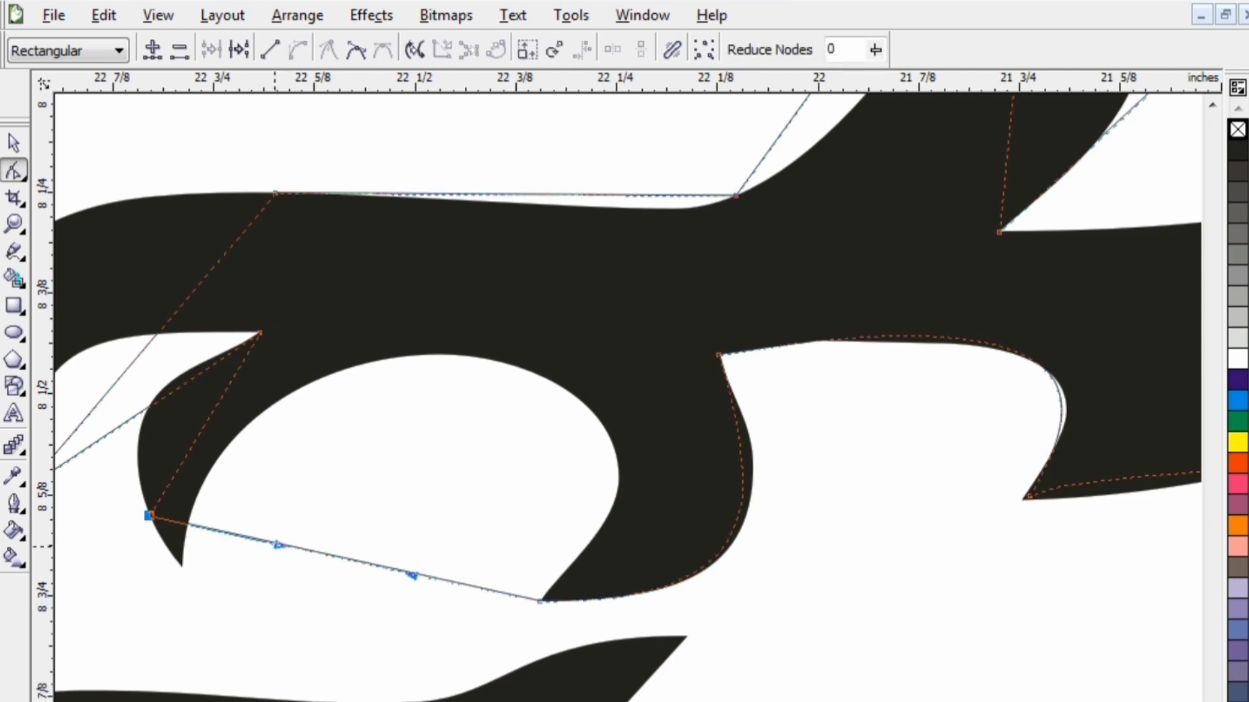
pyautogui.moveTo(278, 544); pyautogui.dragTo(396, 305)
pyautogui.moveTo(411, 575); pyautogui.dragTo(771, 394)
pyautogui.moveTo(396, 305); pyautogui.dragTo(381, 216)
pyautogui.moveTo(149, 516); pyautogui.dragTo(181, 558)
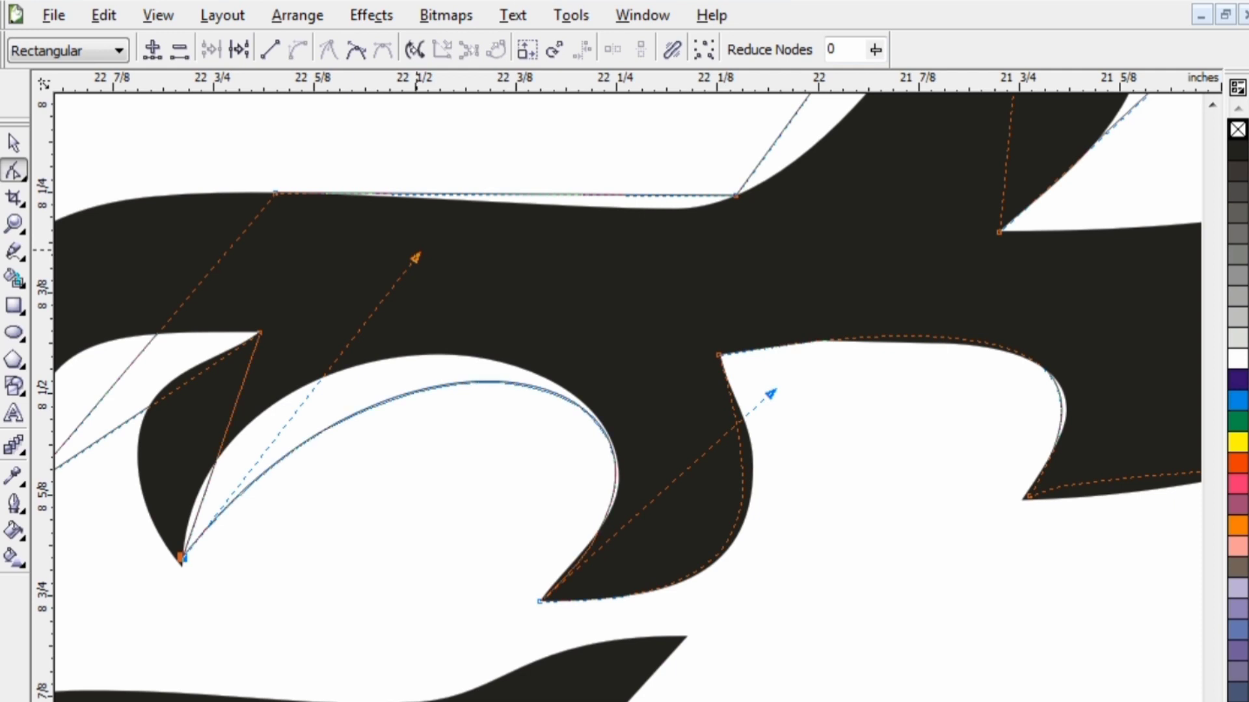
pyautogui.moveTo(415, 258); pyautogui.dragTo(329, 195)
# Convert the segment on the middle claw's front side to a curve and bend it along the claw's outer edge.
pyautogui.click(223, 440)
pyautogui.click(298, 50)
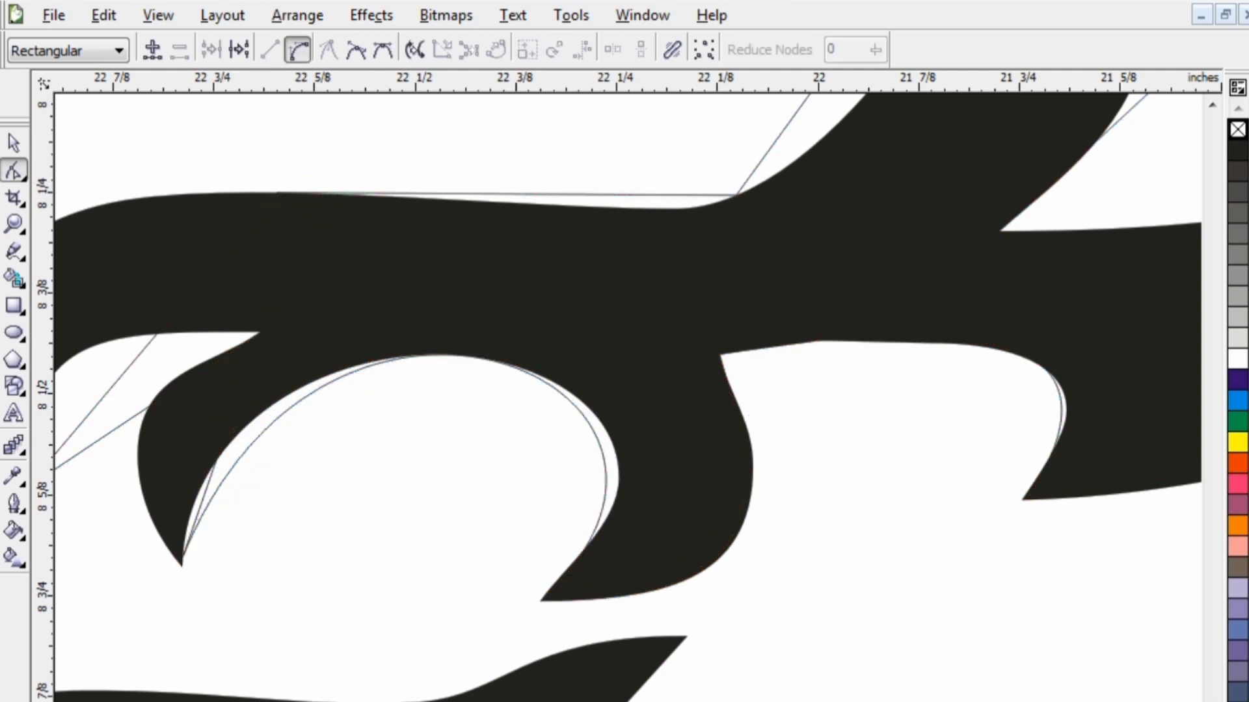
pyautogui.moveTo(237, 407); pyautogui.dragTo(151, 455)
pyautogui.moveTo(323, 484); pyautogui.dragTo(315, 574)
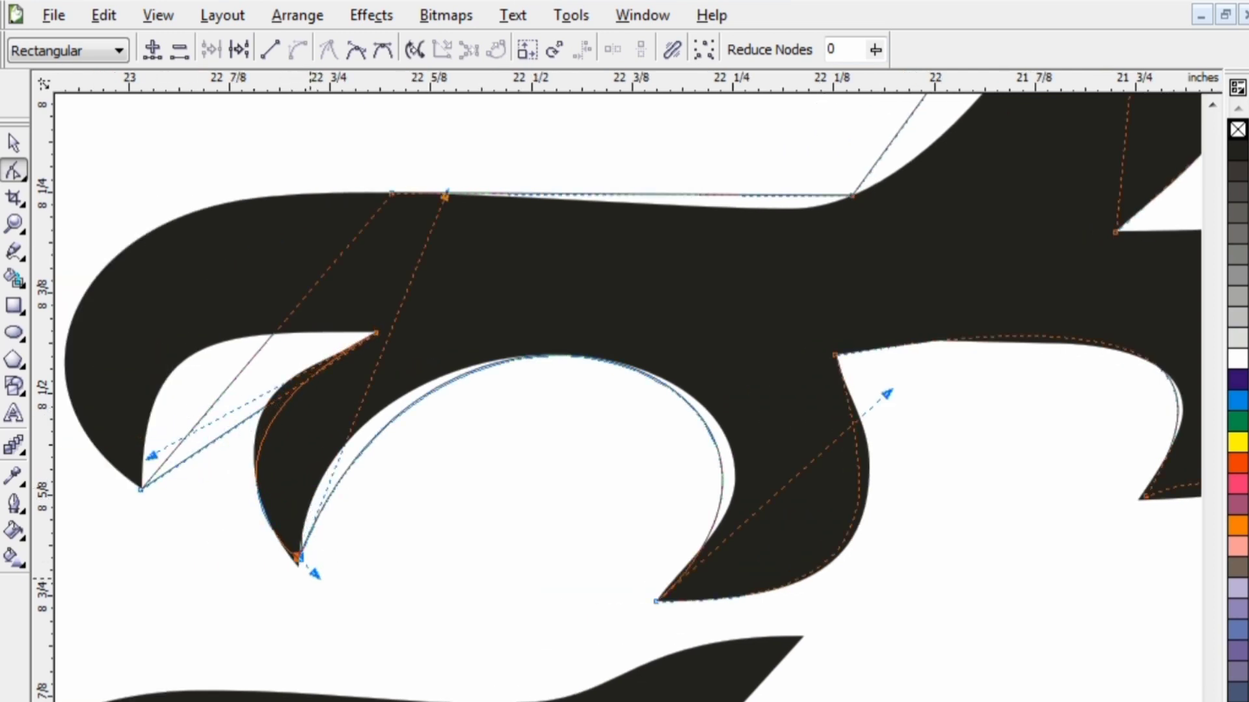
# Convert the segment between the middle claw's base and the front claw's tip to a curve along the gap's edge.
pyautogui.click(247, 418)
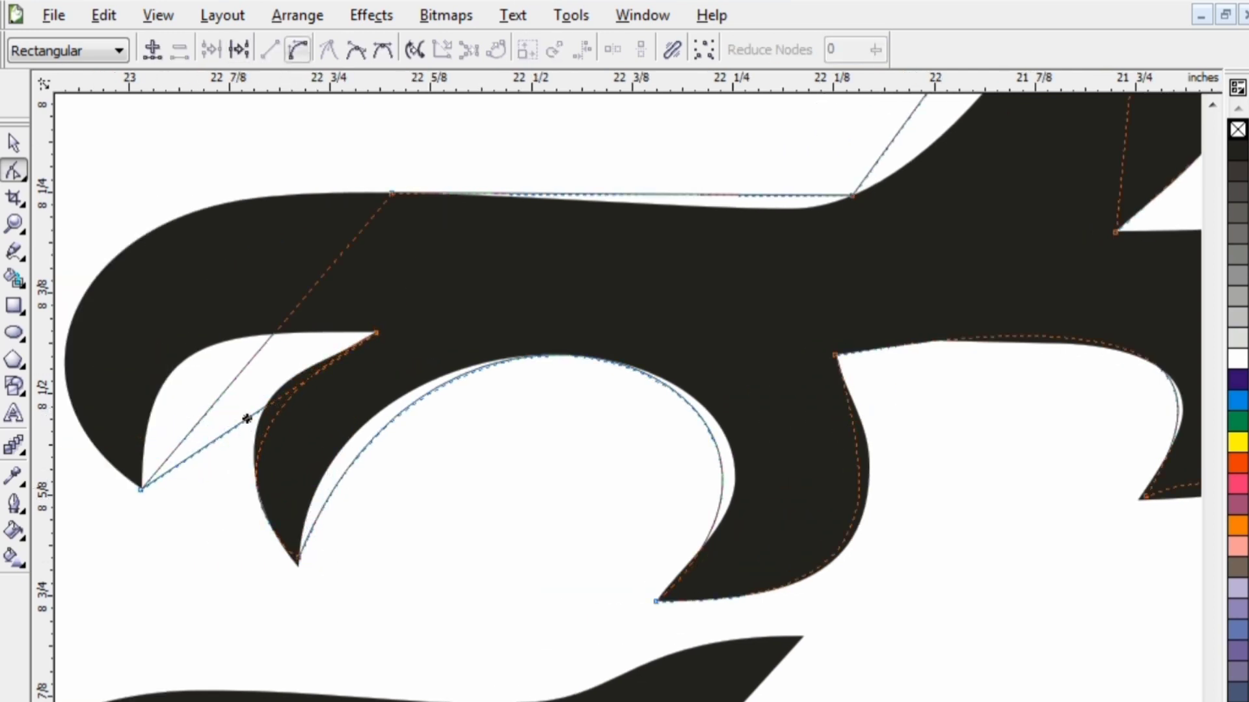
pyautogui.click(297, 49)
pyautogui.moveTo(219, 437); pyautogui.dragTo(151, 272)
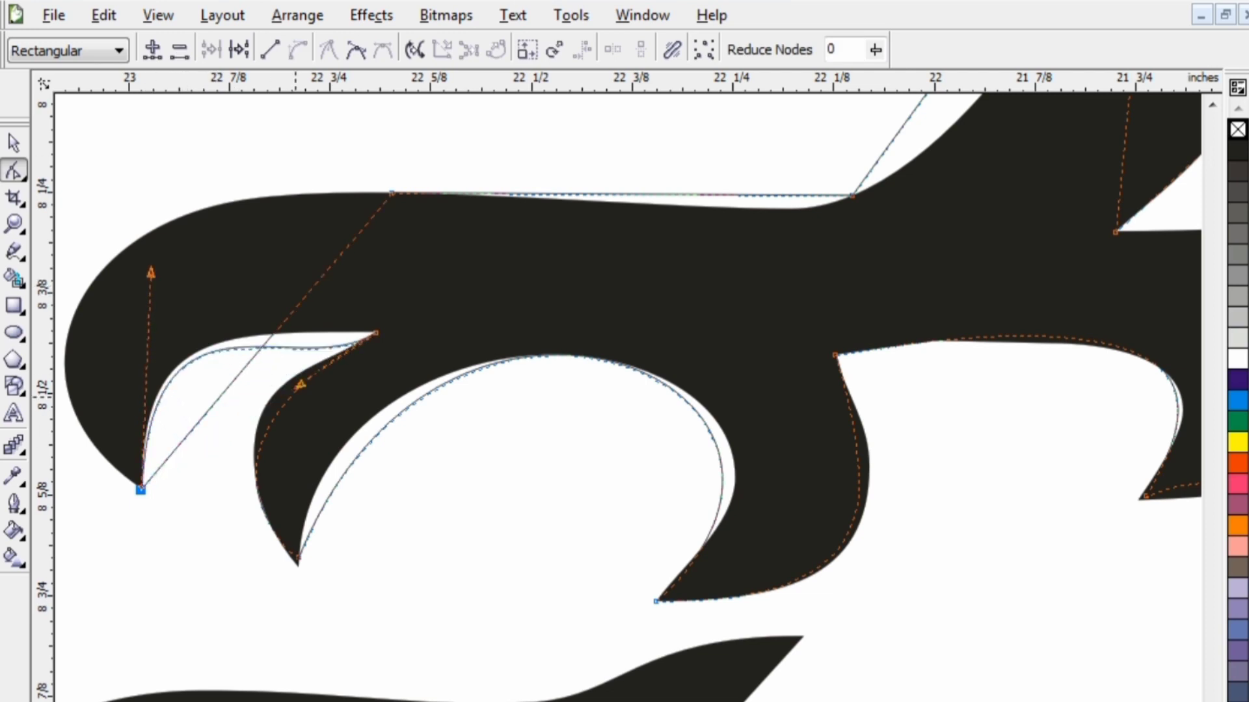
pyautogui.moveTo(300, 385); pyautogui.dragTo(337, 347)
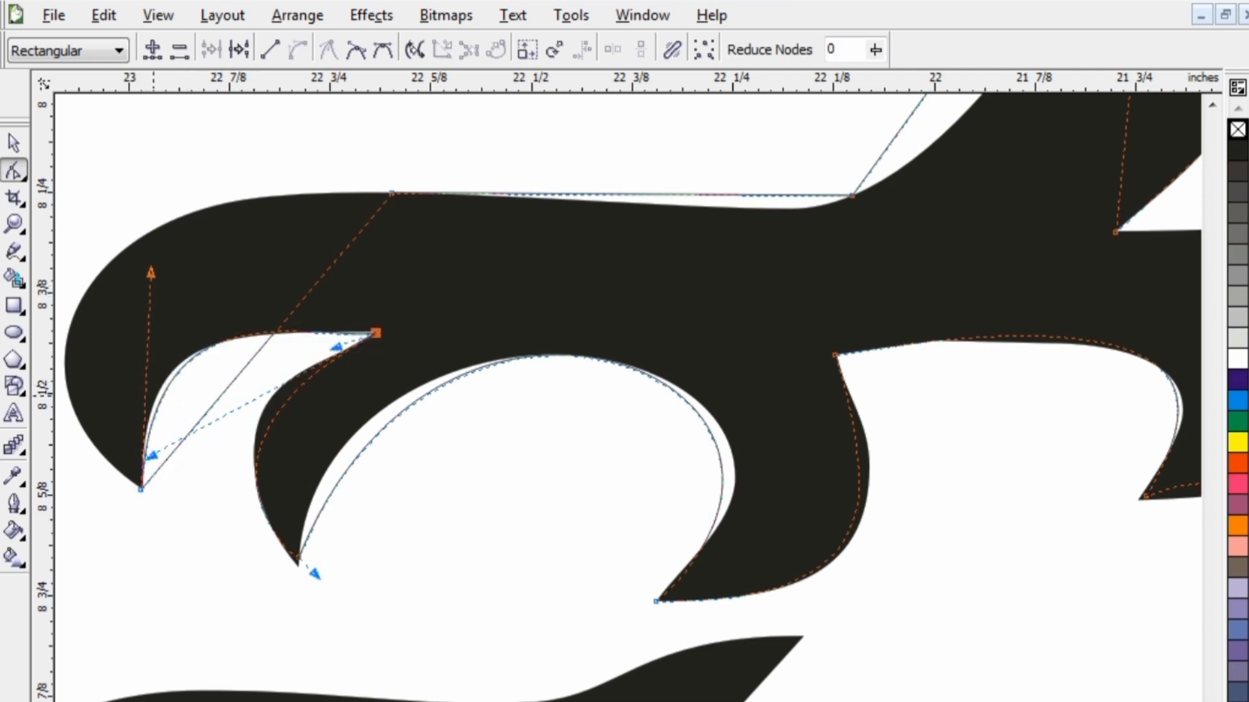
# Convert the segment from the front claw's tip to the top of the foot to a curve along the claw's rounded outer edge.
pyautogui.click(301, 308)
pyautogui.click(301, 302)
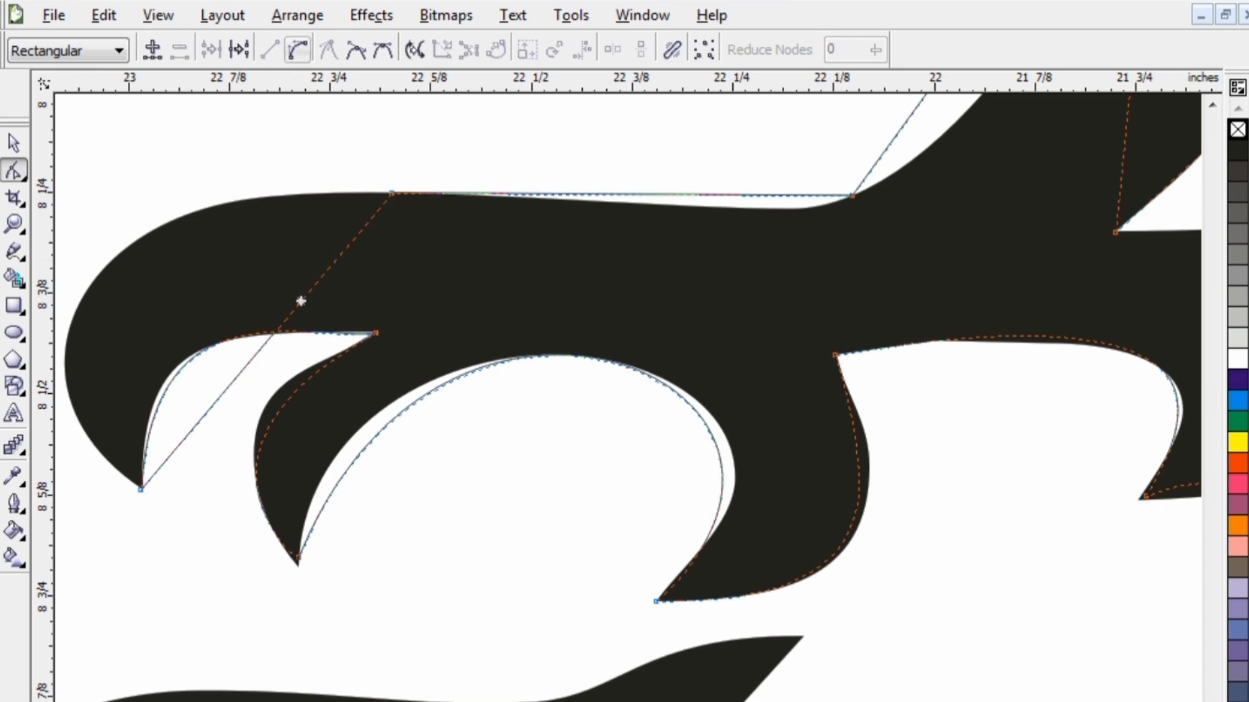
pyautogui.click(298, 49)
pyautogui.moveTo(312, 292); pyautogui.dragTo(134, 233)
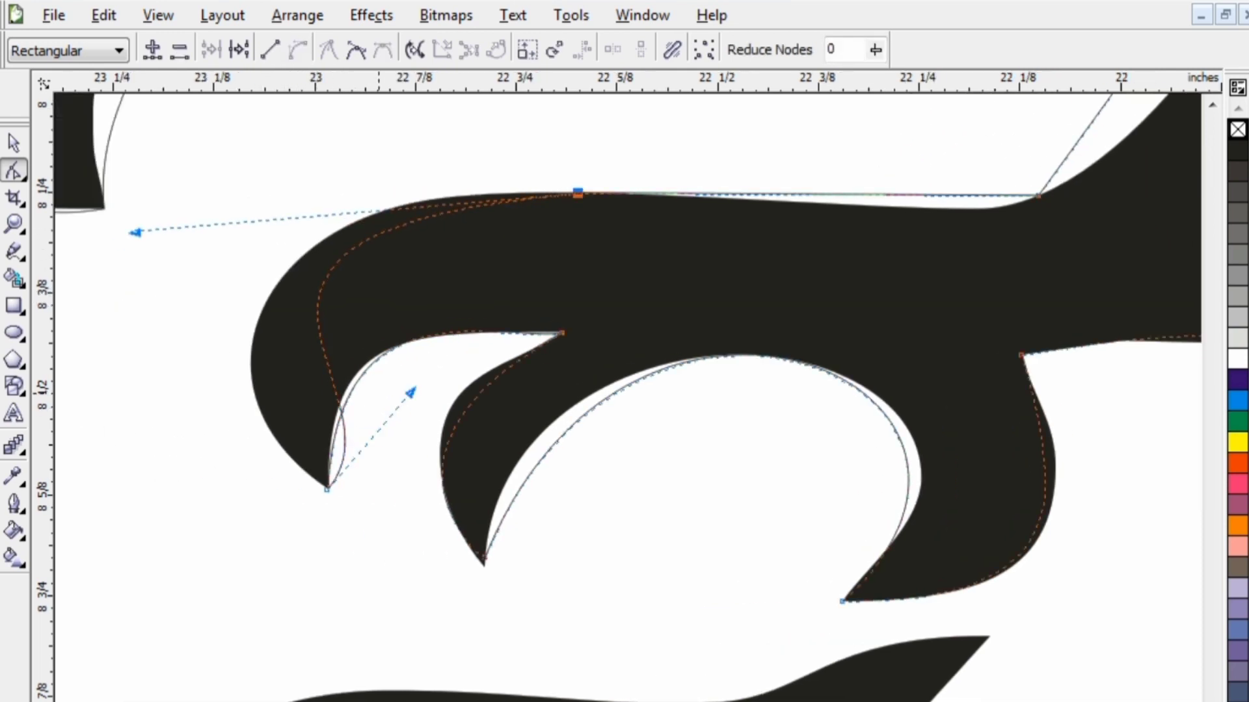
pyautogui.click(326, 489)
pyautogui.moveTo(411, 392); pyautogui.dragTo(242, 421)
pyautogui.click(578, 192)
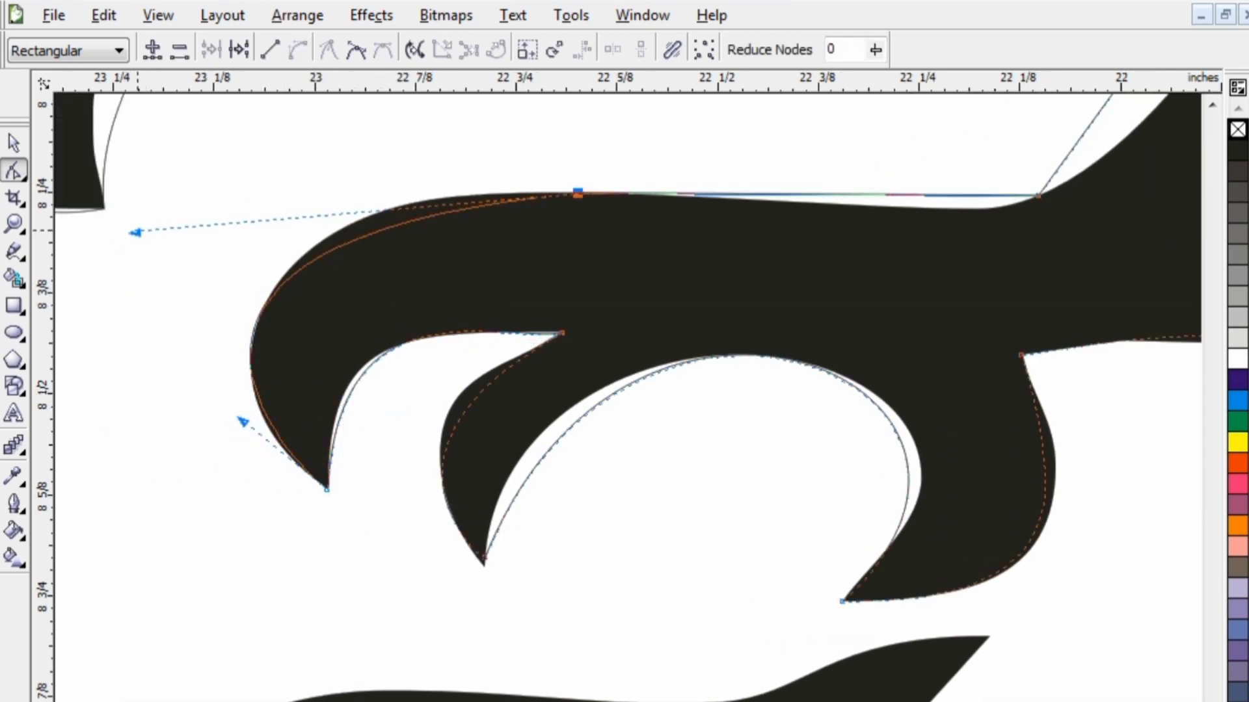
pyautogui.moveTo(134, 233); pyautogui.dragTo(159, 180)
# Convert the segment along the top of the foot to a curve that dips toward the rear talon's base.
pyautogui.scroll(-1, 162, 179)
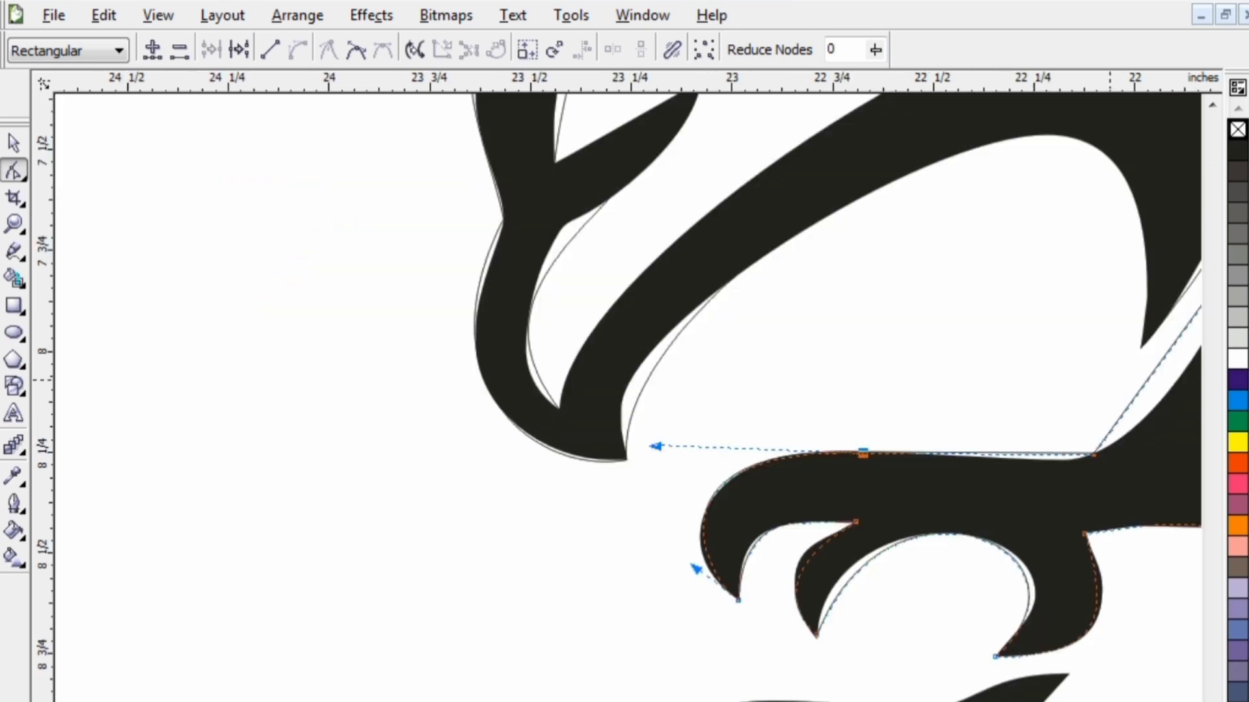
pyautogui.scroll(-1, 1151, 389)
pyautogui.scroll(2, 601, 444)
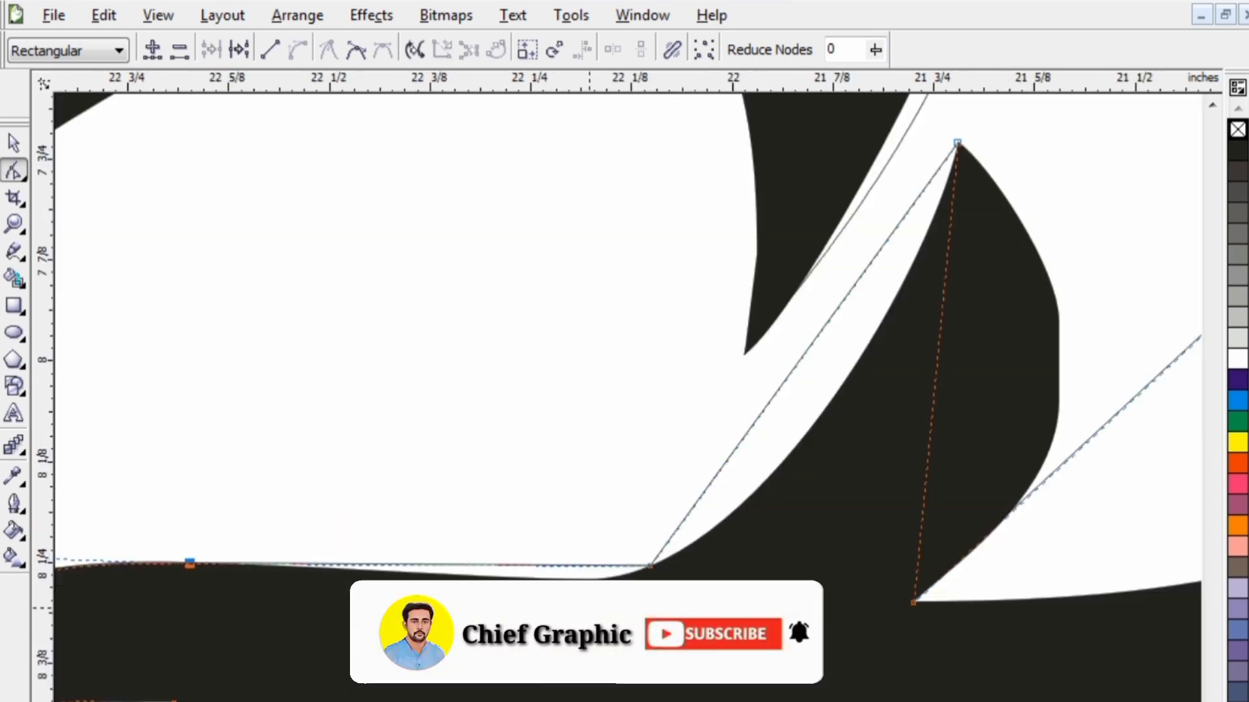
pyautogui.click(574, 564)
pyautogui.click(297, 50)
pyautogui.moveTo(496, 566); pyautogui.dragTo(561, 592)
# Convert the segment along the rear talon's front edge to a curve and fit it from the foot up to the talon's tip.
pyautogui.click(772, 399)
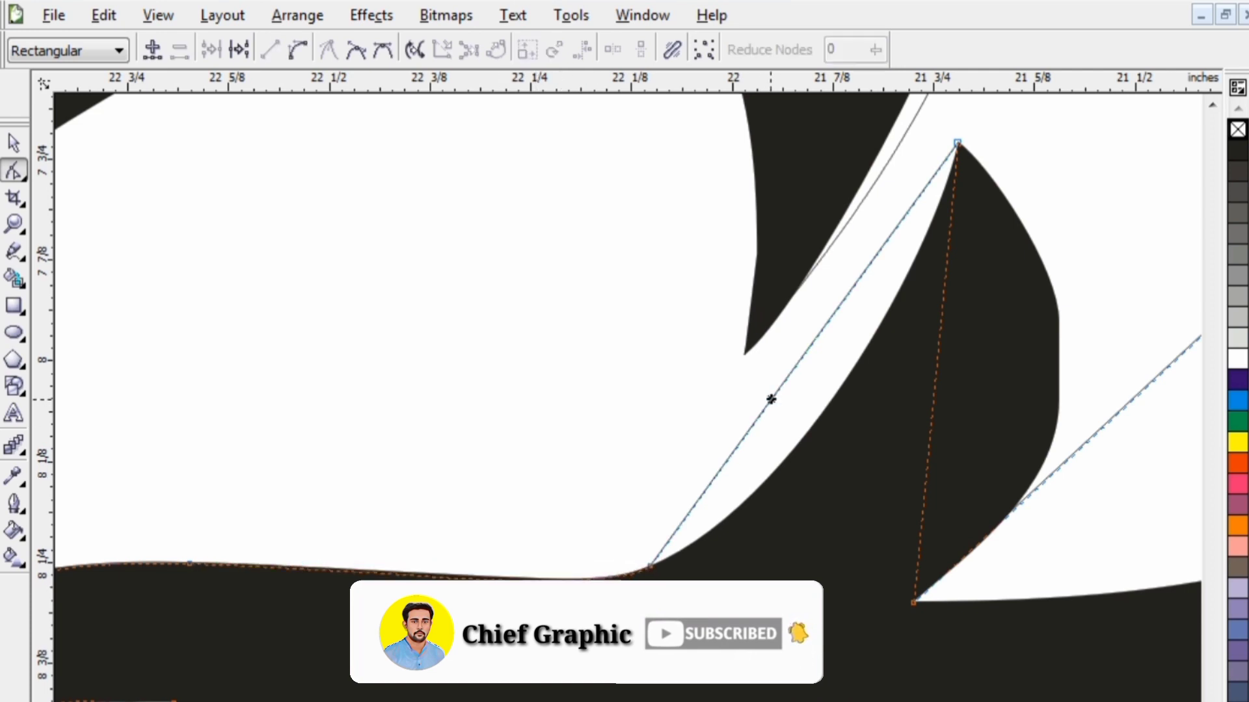
pyautogui.click(297, 49)
pyautogui.moveTo(856, 284); pyautogui.dragTo(915, 349)
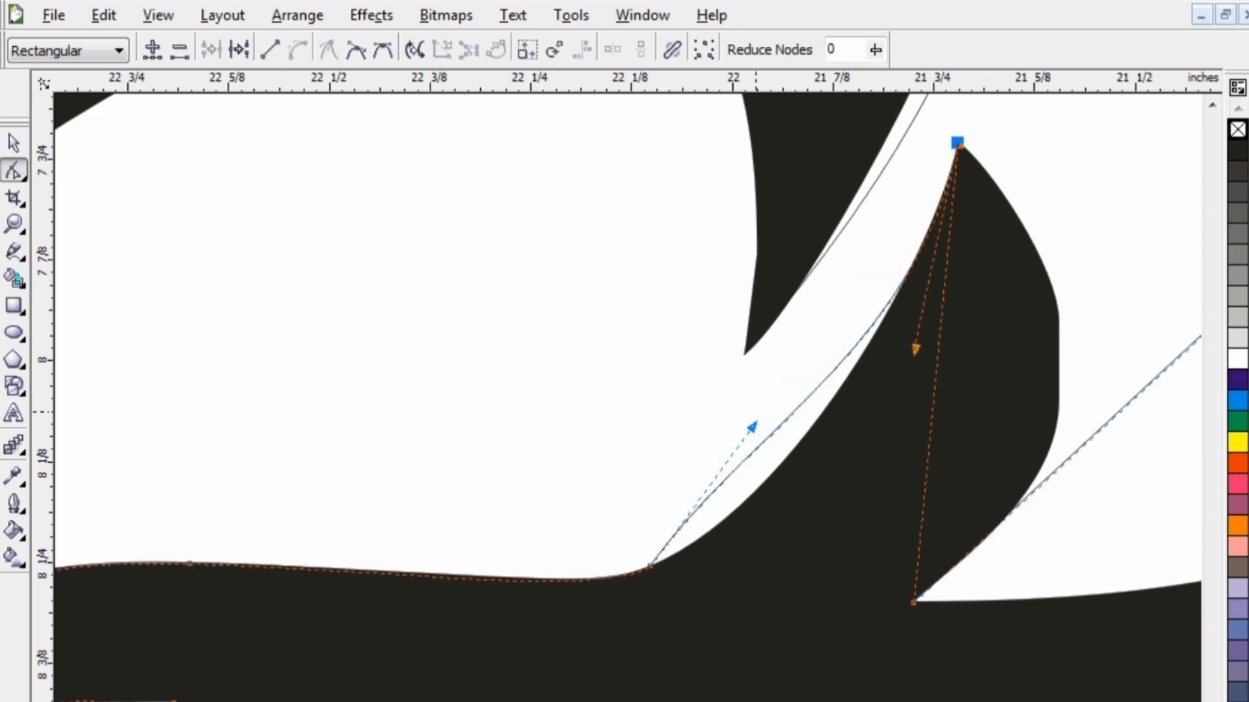
pyautogui.moveTo(751, 427); pyautogui.dragTo(802, 492)
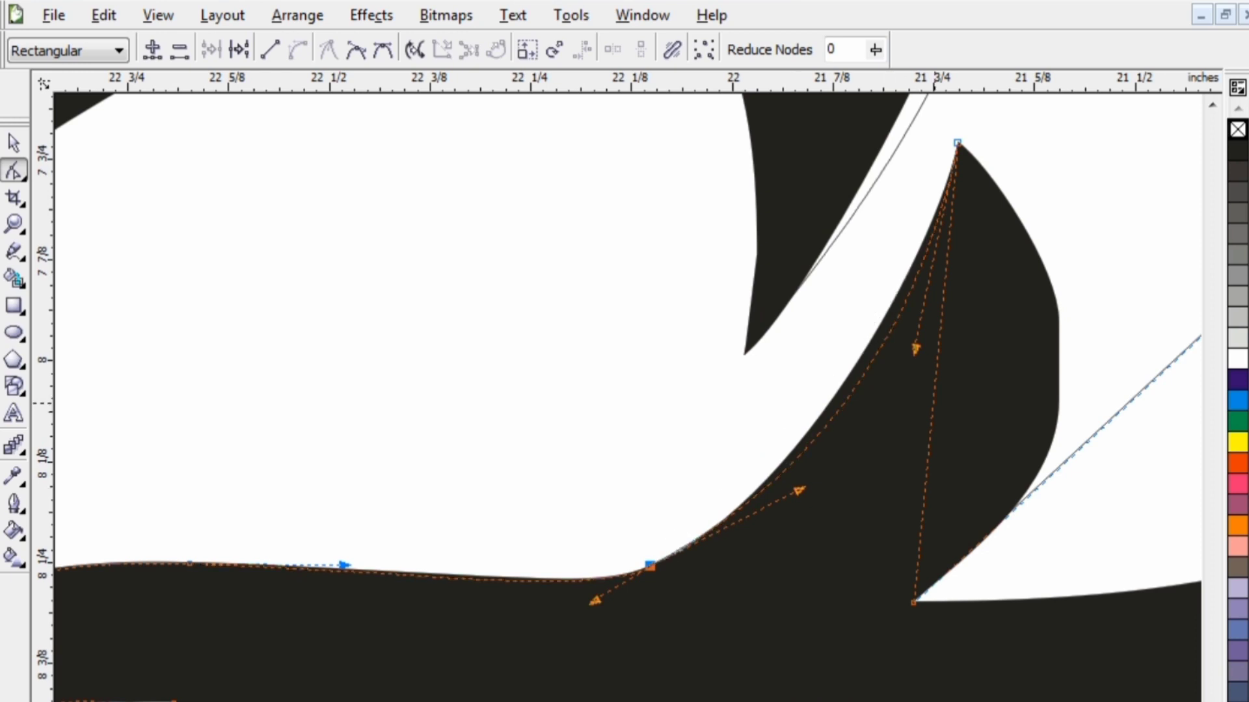
# Convert the segment on the rear talon's back side to a curve and bulge it out along the talon's rounded edge.
pyautogui.click(931, 403)
pyautogui.click(297, 49)
pyautogui.moveTo(945, 296); pyautogui.dragTo(1134, 397)
pyautogui.moveTo(928, 452); pyautogui.dragTo(1046, 491)
pyautogui.moveTo(1133, 396); pyautogui.dragTo(1156, 377)
# Convert the straight segment from the rear talon's base to the upper leg to a curve and fit it along the leg's upper edge.
pyautogui.scroll(-1, 1111, 409)
pyautogui.scroll(-1, 851, 224)
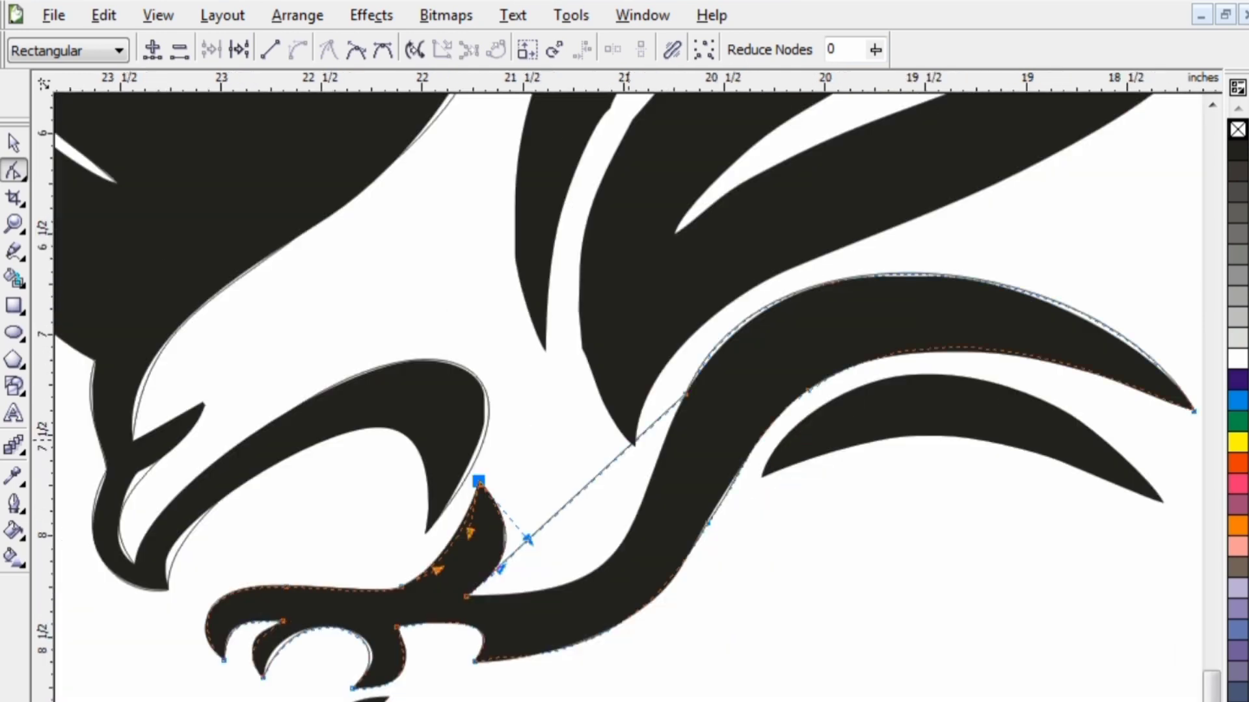
pyautogui.click(608, 465)
pyautogui.click(298, 49)
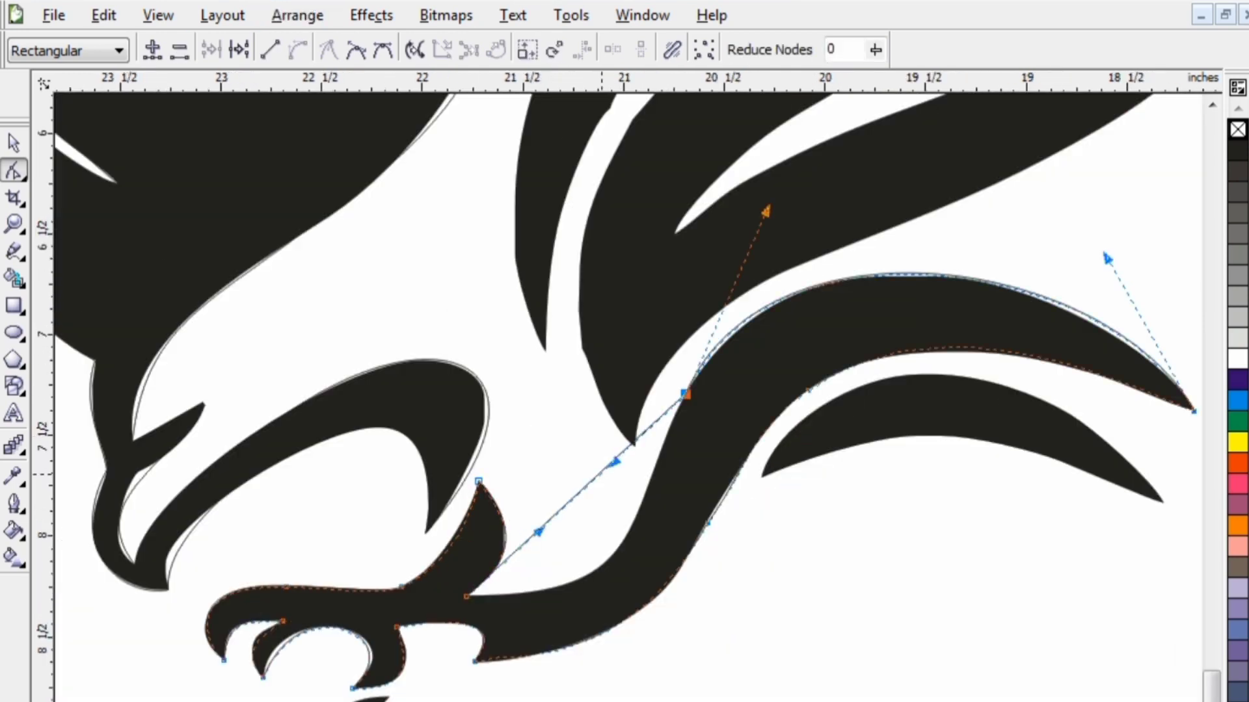
pyautogui.moveTo(612, 461); pyautogui.dragTo(613, 456)
pyautogui.click(522, 545)
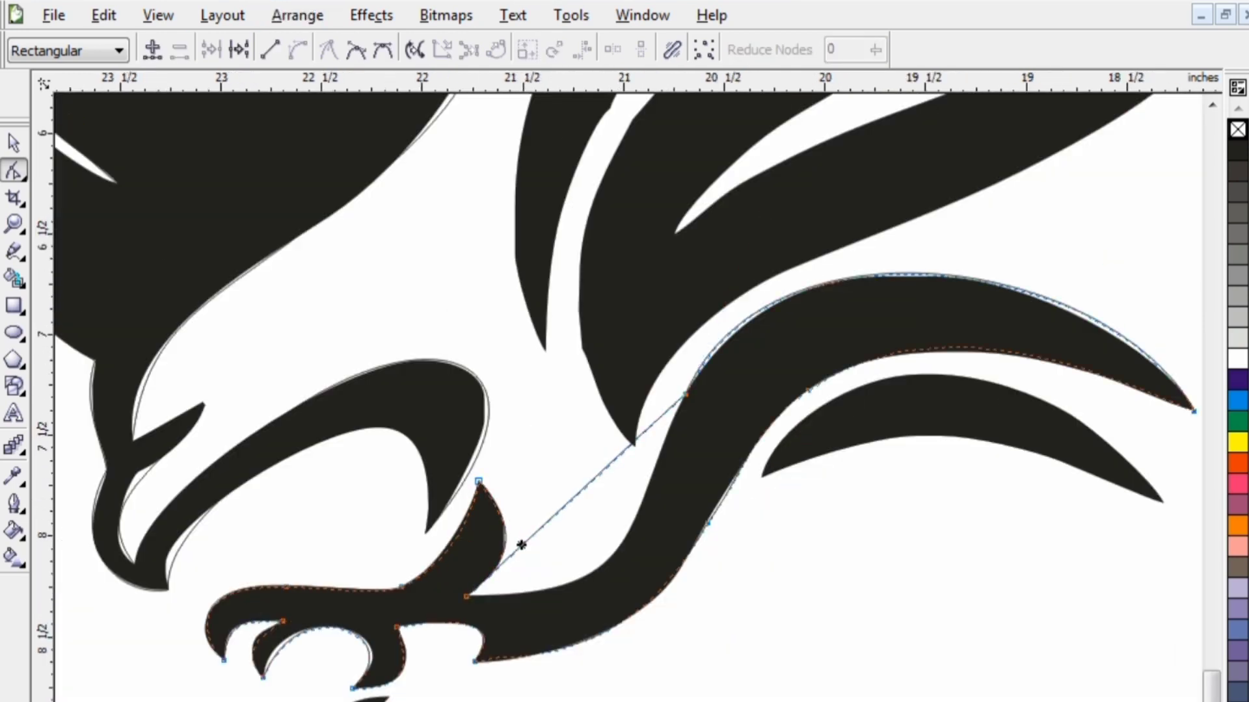
pyautogui.click(466, 597)
pyautogui.moveTo(528, 538); pyautogui.dragTo(646, 487)
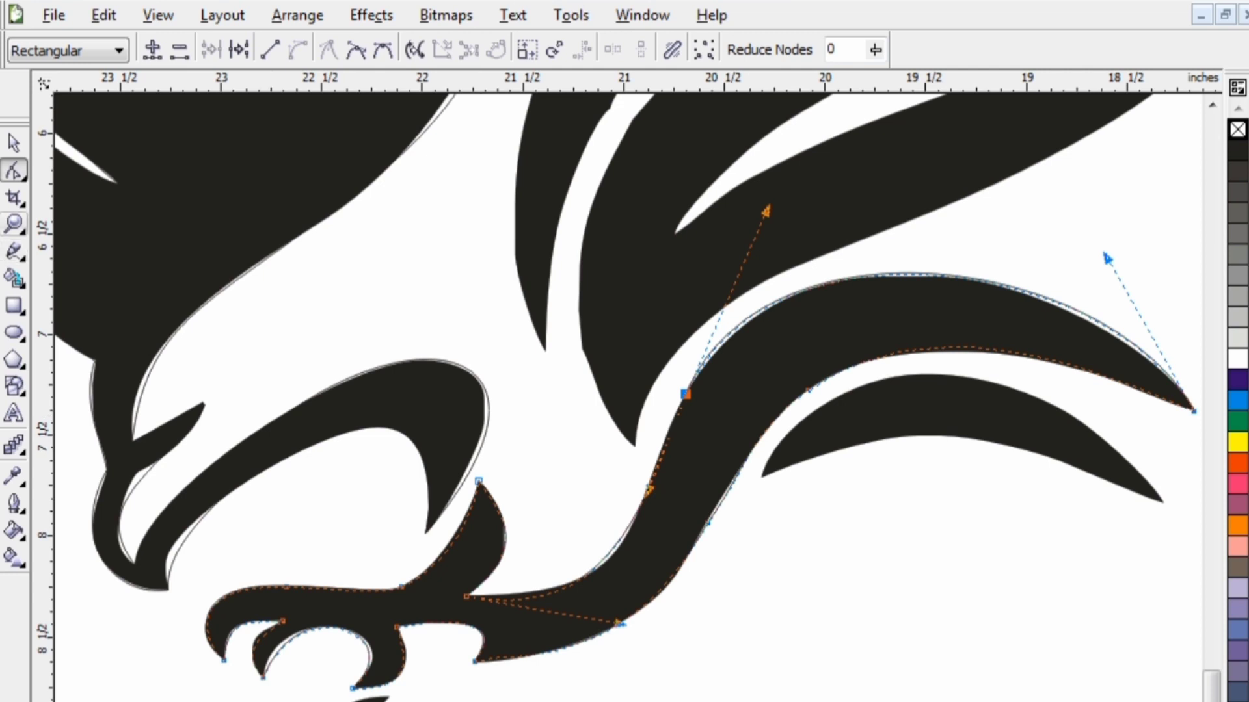
# Trace the lower tail feather with a closed straight-segment outline through both tips and the middles of its upper and lower edges.
pyautogui.press('F5')
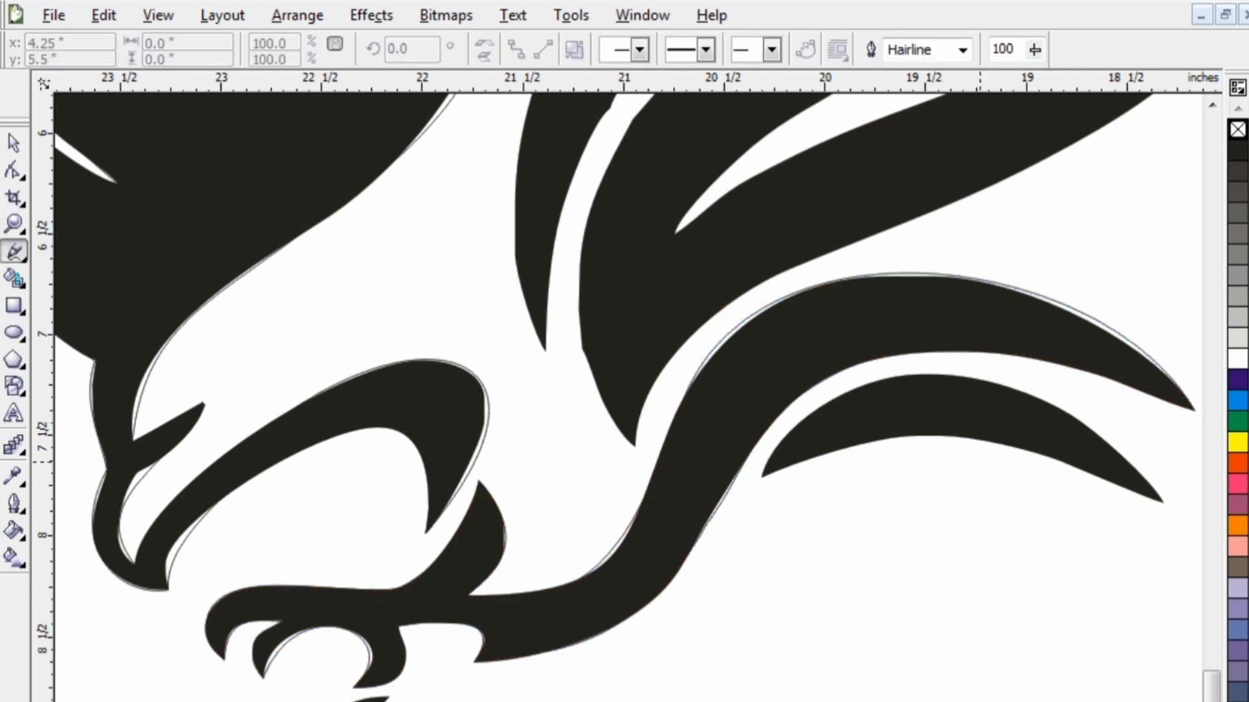
pyautogui.click(760, 478)
pyautogui.doubleClick(940, 375)
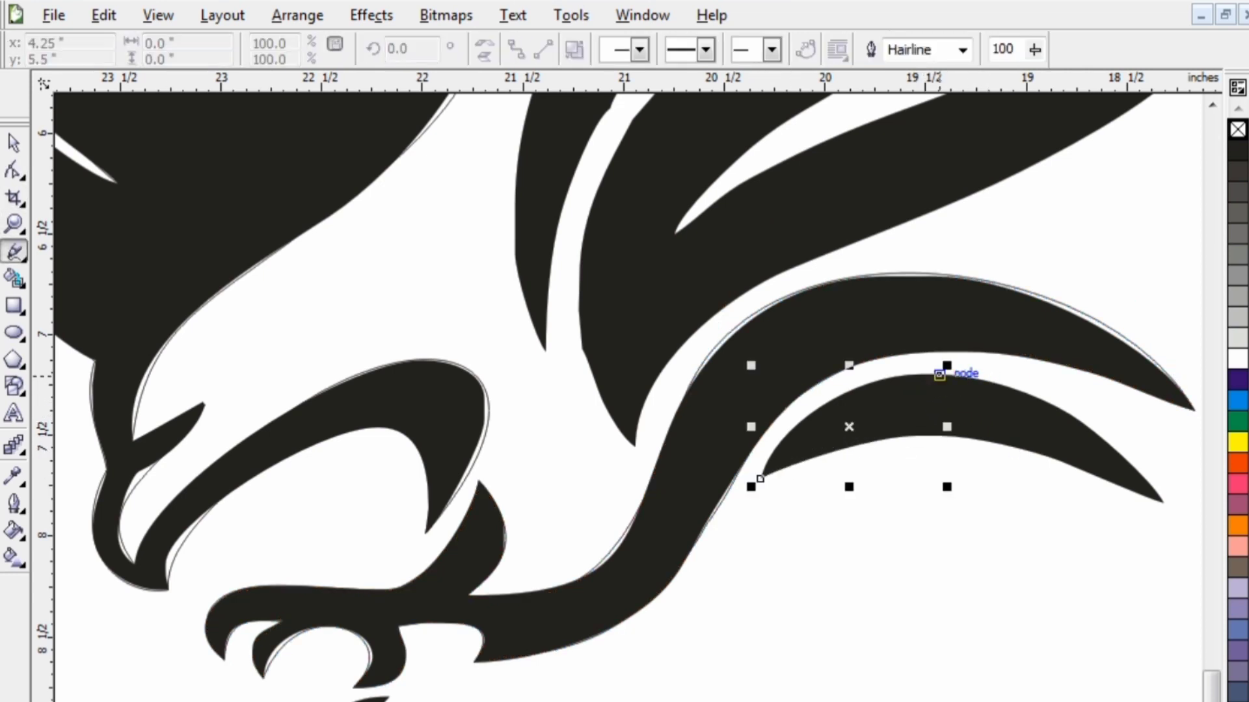
pyautogui.doubleClick(1025, 503)
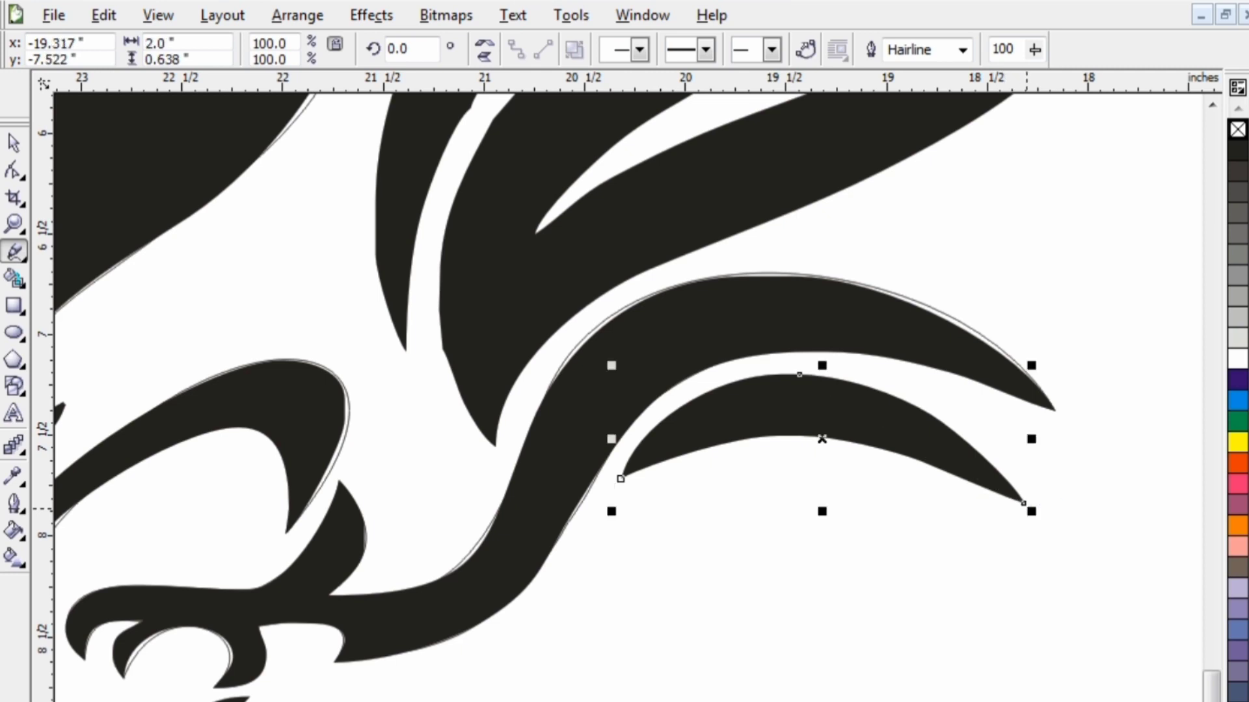
pyautogui.doubleClick(801, 438)
pyautogui.click(621, 480)
# Trace a closed straight-segment outline around the small lower foot and its claws and open it for node editing.
pyautogui.scroll(-1, 569, 326)
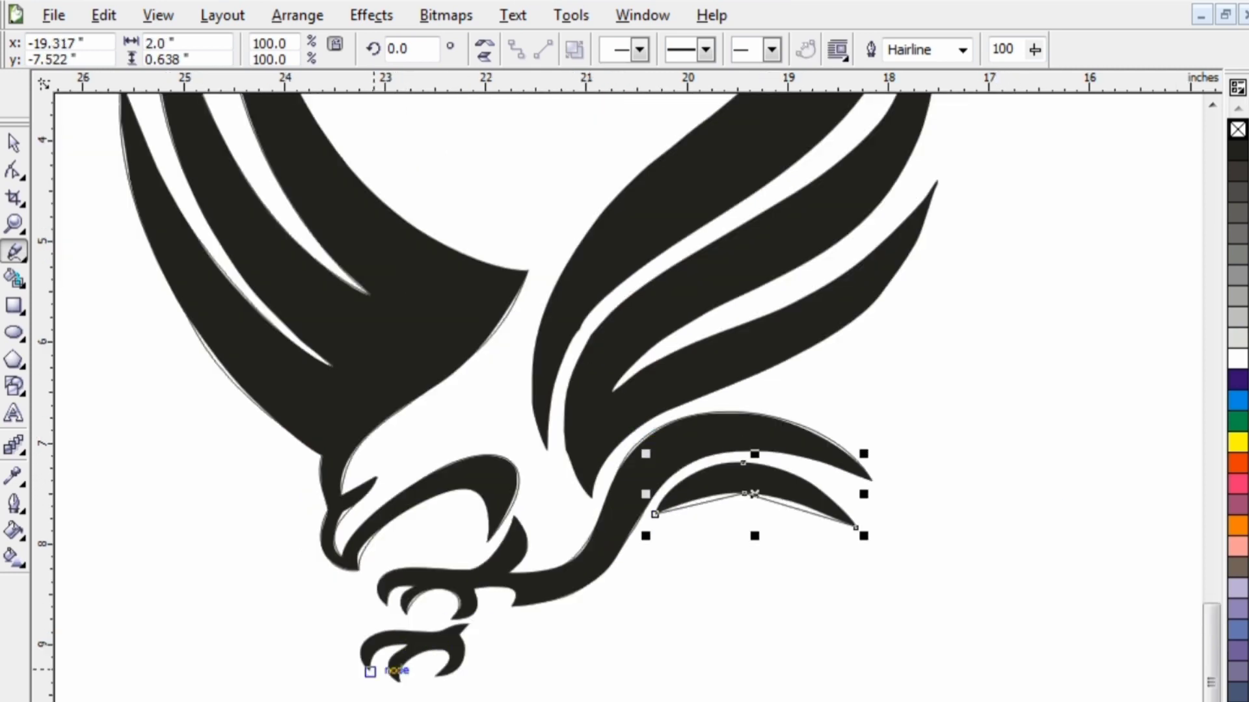
pyautogui.click(371, 662)
pyautogui.doubleClick(407, 646)
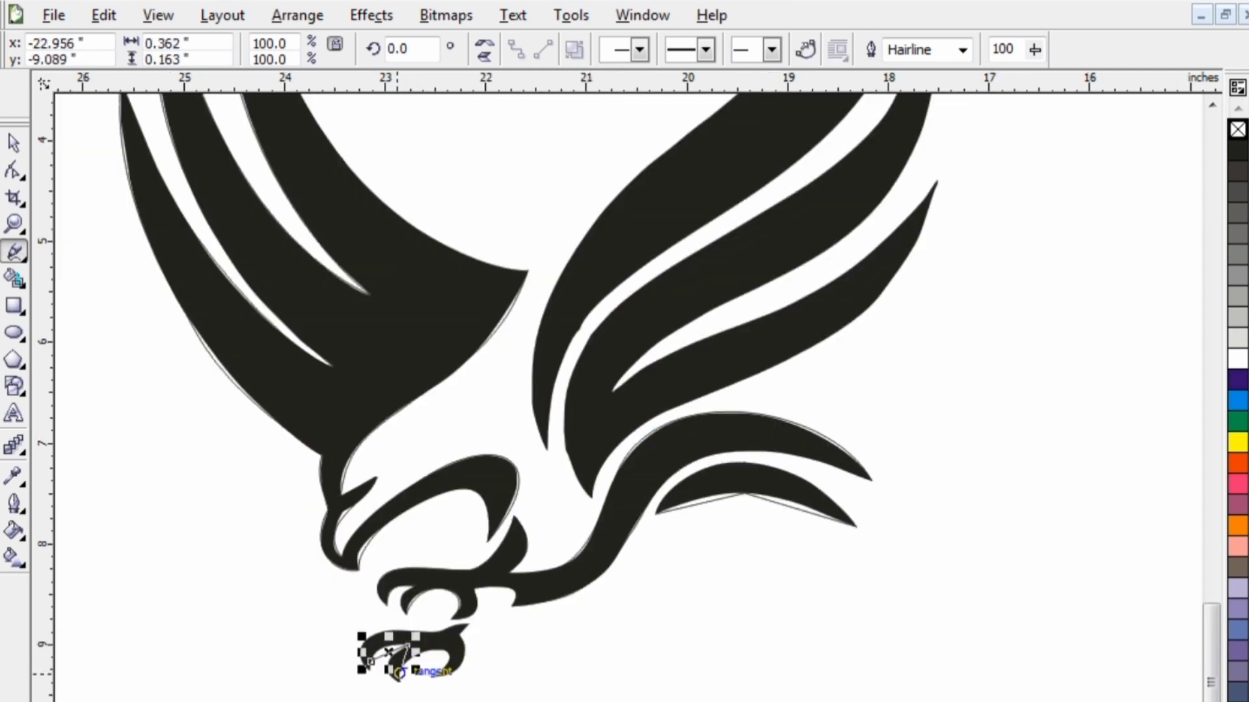
pyautogui.click(397, 681)
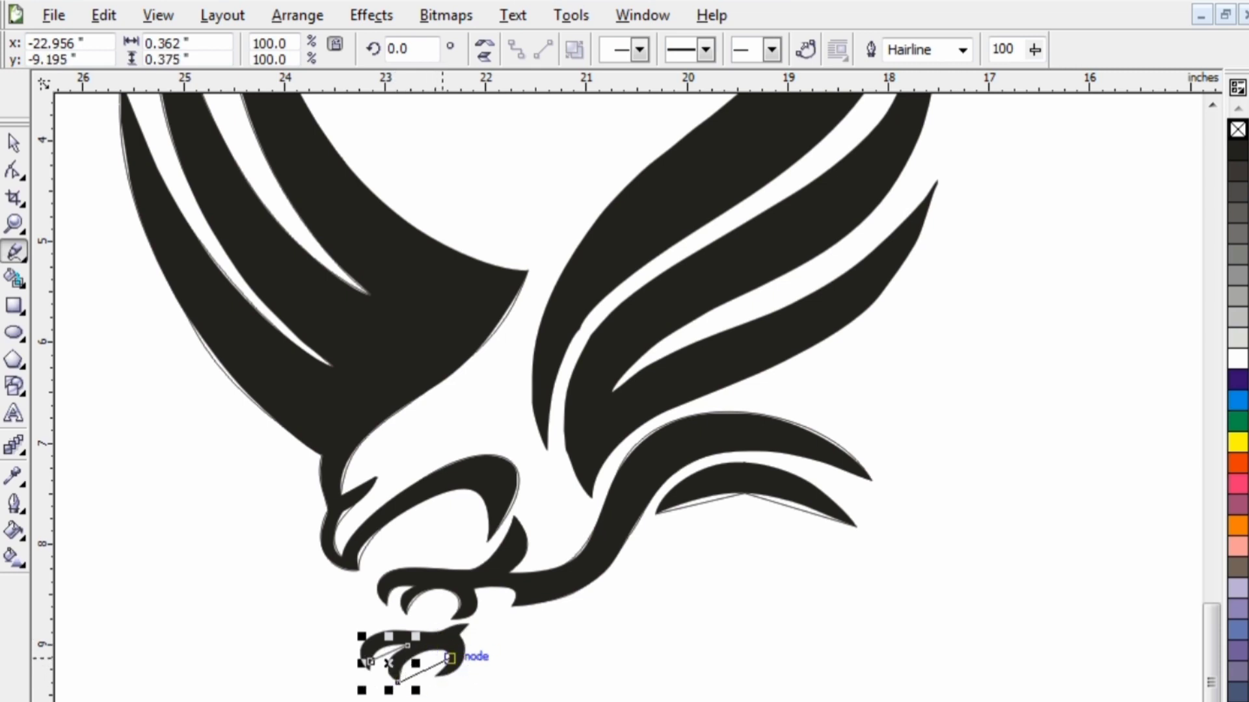
pyautogui.click(448, 664)
pyautogui.click(468, 642)
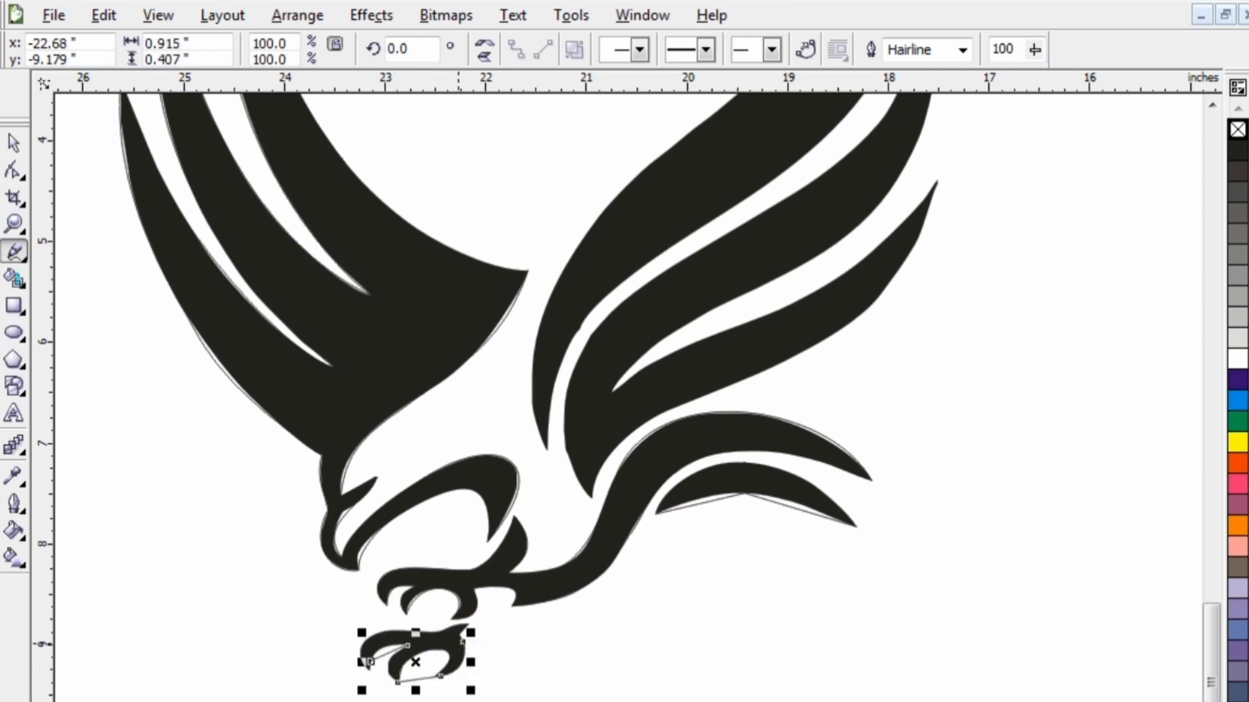
pyautogui.click(473, 623)
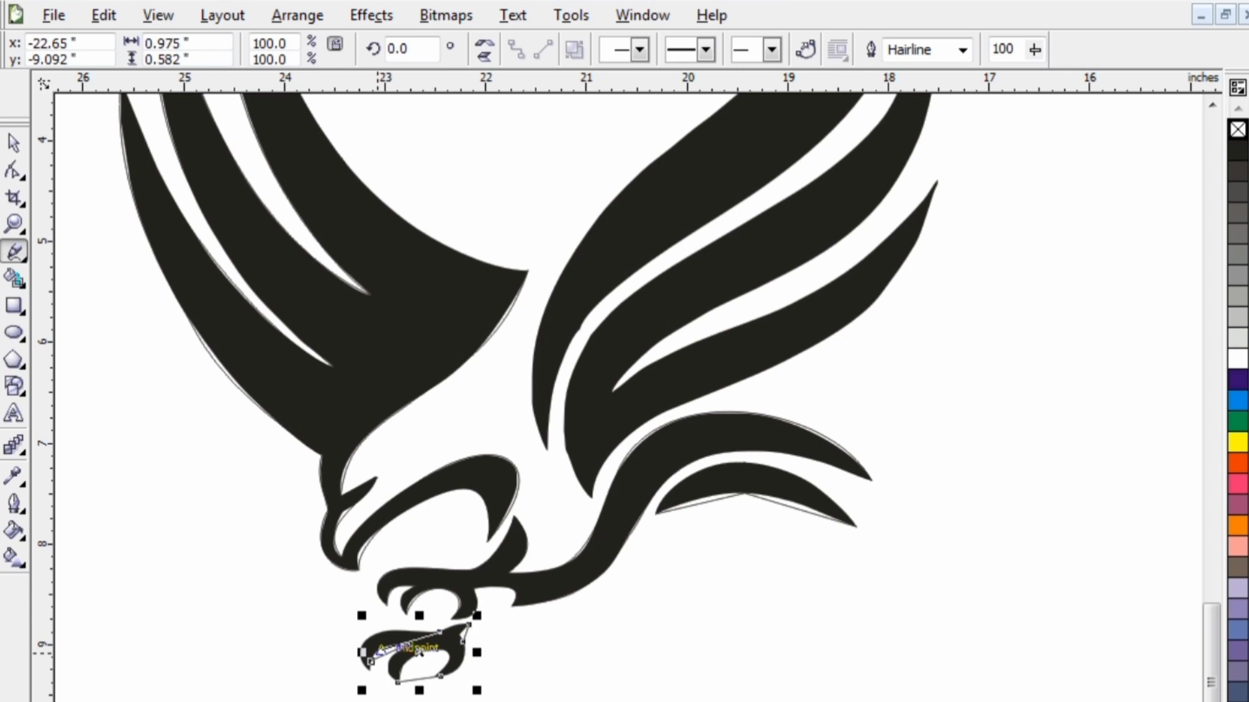
pyautogui.click(371, 662)
pyautogui.click(370, 660)
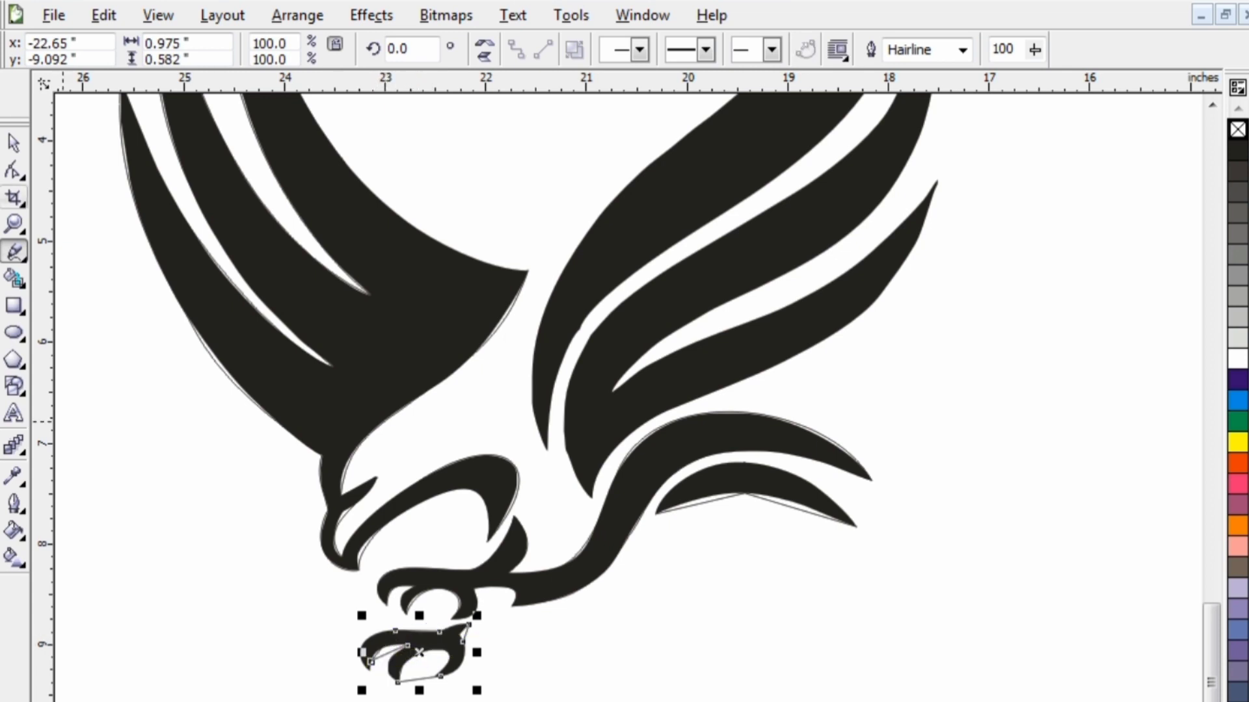
pyautogui.click(14, 171)
pyautogui.scroll(3, 392, 658)
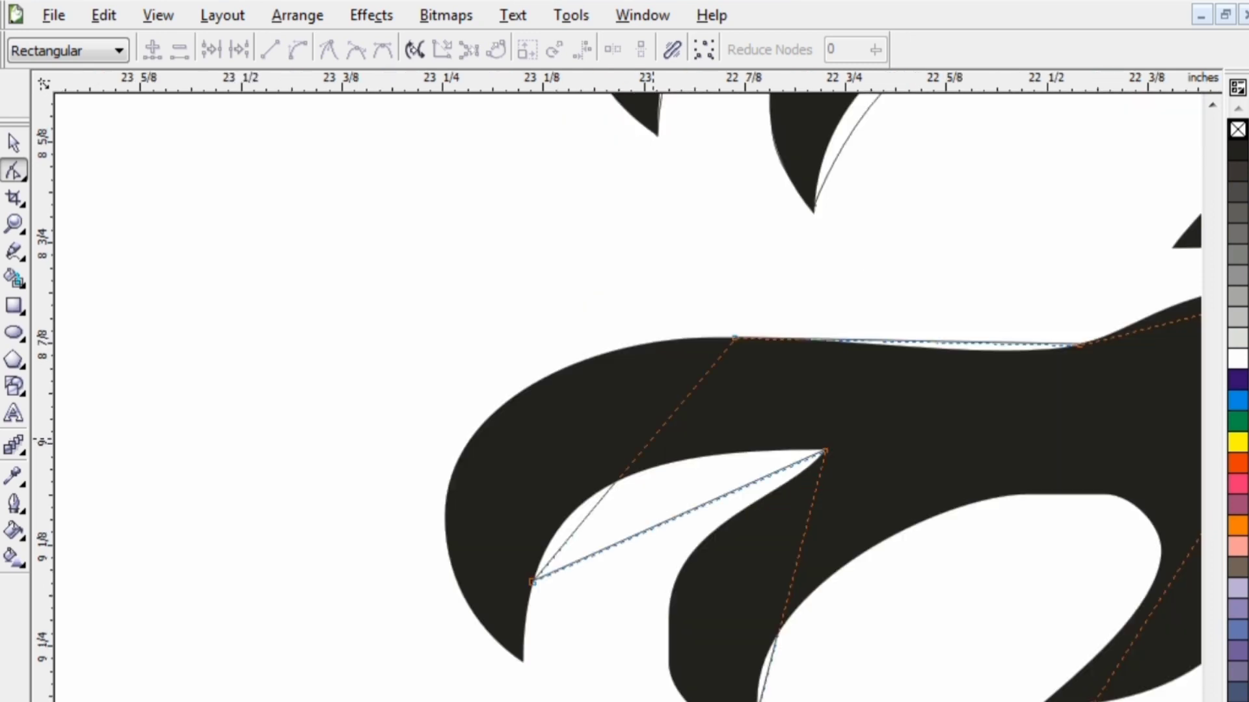
pyautogui.press('Escape')
pyautogui.click(611, 486)
pyautogui.click(612, 486)
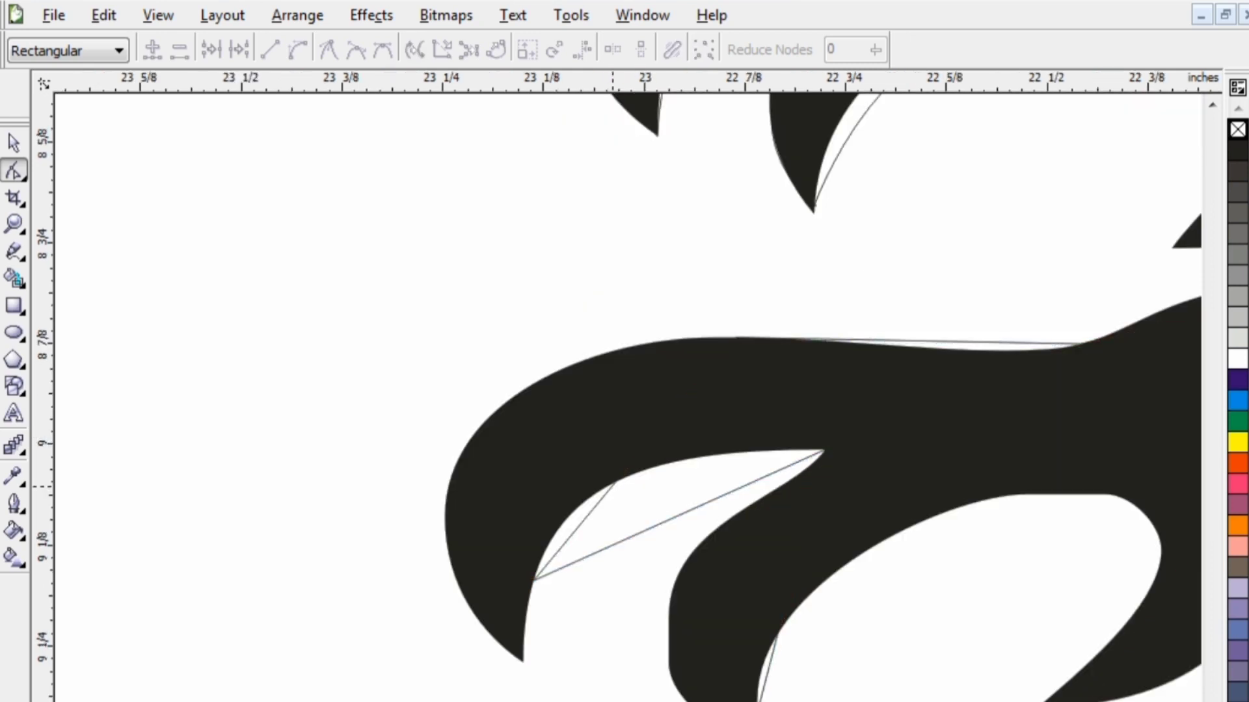
pyautogui.click(611, 486)
pyautogui.click(611, 486)
pyautogui.click(298, 50)
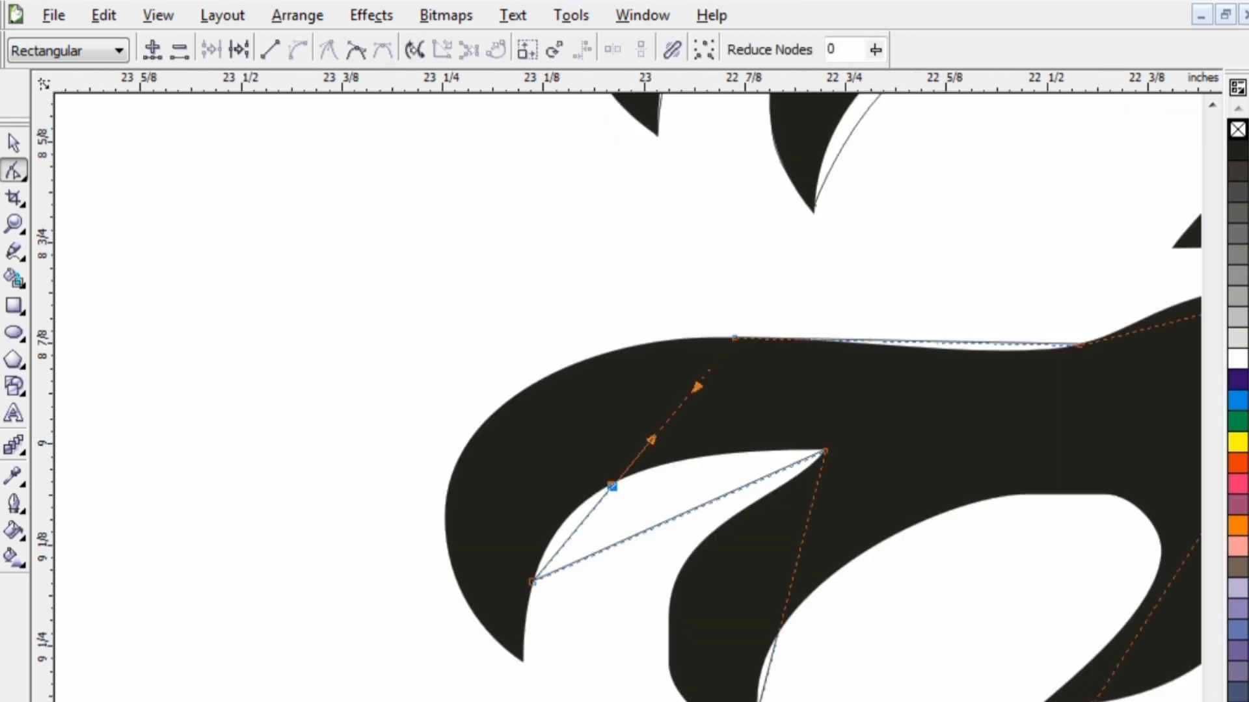
pyautogui.hotkey('ctrl', 'z')
pyautogui.hotkey('ctrl', 'z')
# Curve the segment on the lower foot's front claw along its rounded outer edge, moving the end node onto the claw's tip.
pyautogui.click(548, 563)
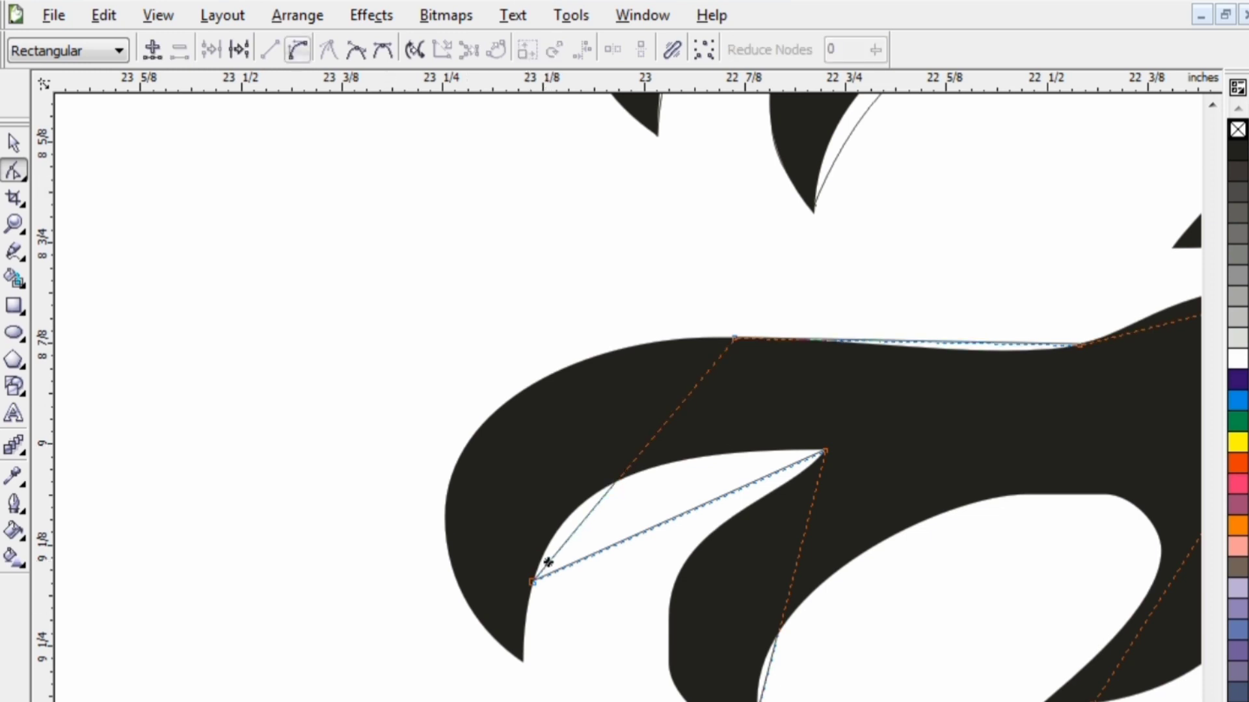
pyautogui.moveTo(671, 420); pyautogui.dragTo(441, 424)
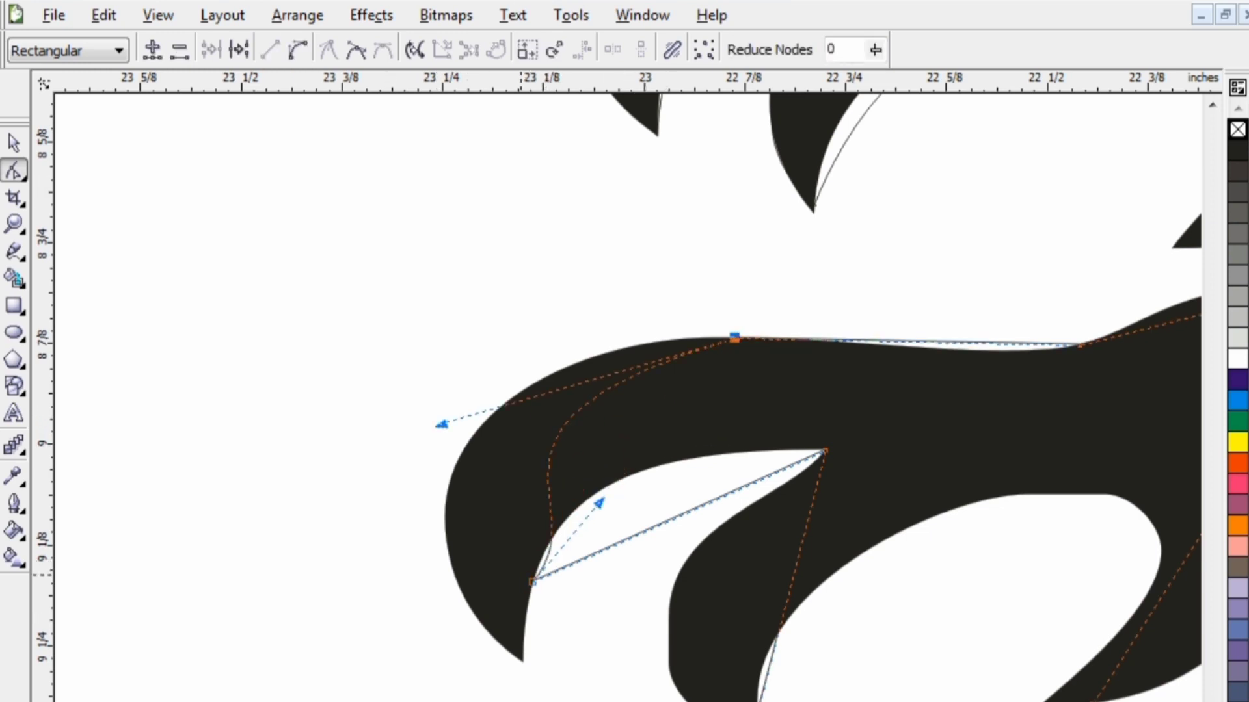
pyautogui.moveTo(532, 580); pyautogui.dragTo(523, 664)
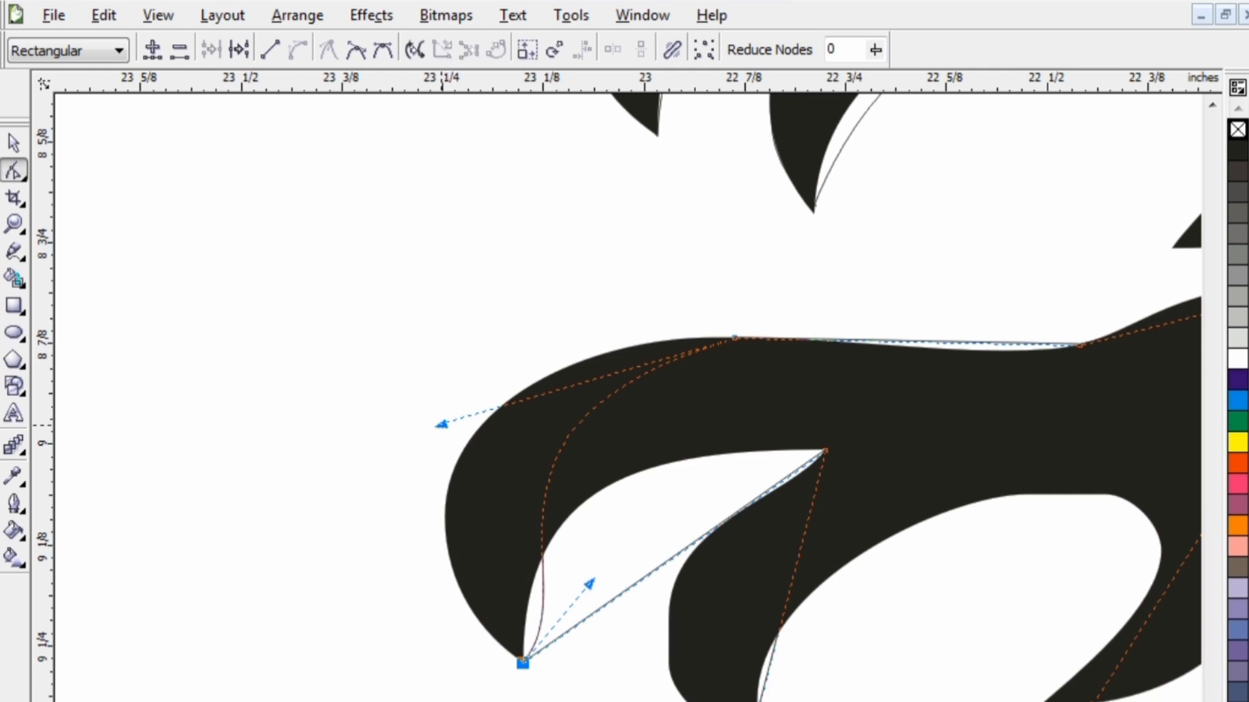
pyautogui.moveTo(443, 425); pyautogui.dragTo(294, 379)
pyautogui.moveTo(590, 583); pyautogui.dragTo(478, 621)
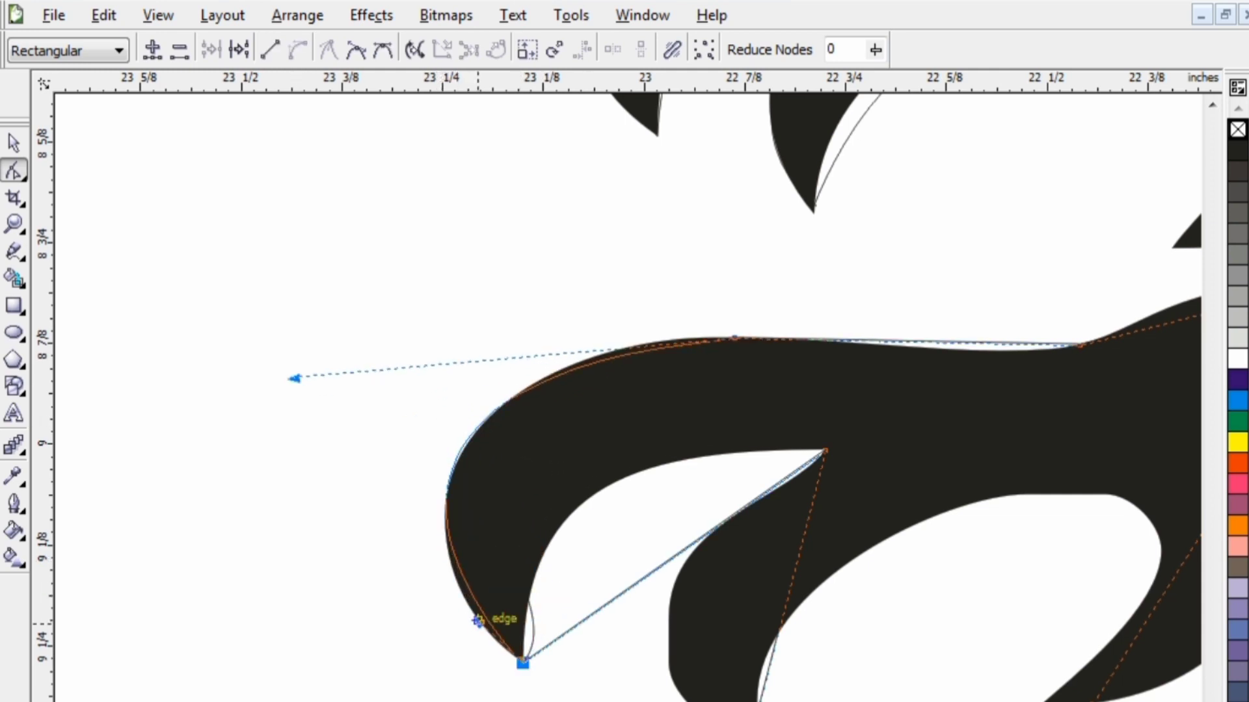
# Convert the segment on the front claw's inner side to a curve and fit it from the tip to the notch beside the middle claw.
pyautogui.click(649, 573)
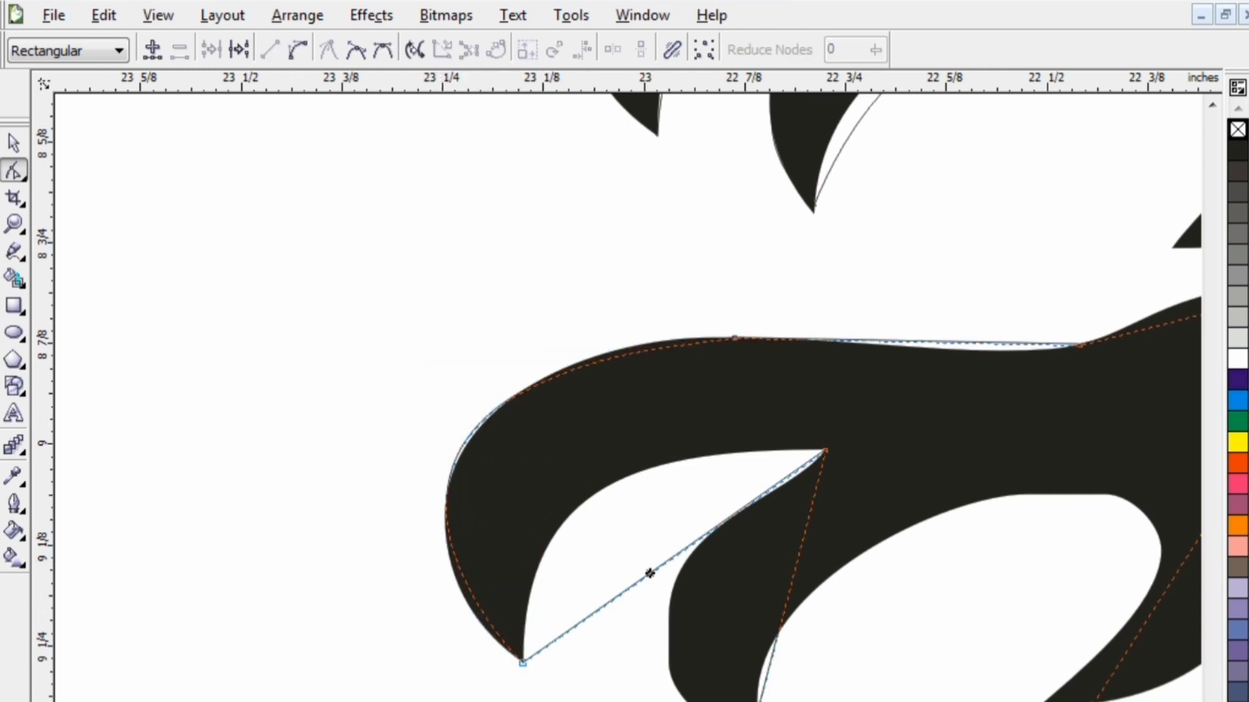
pyautogui.click(650, 574)
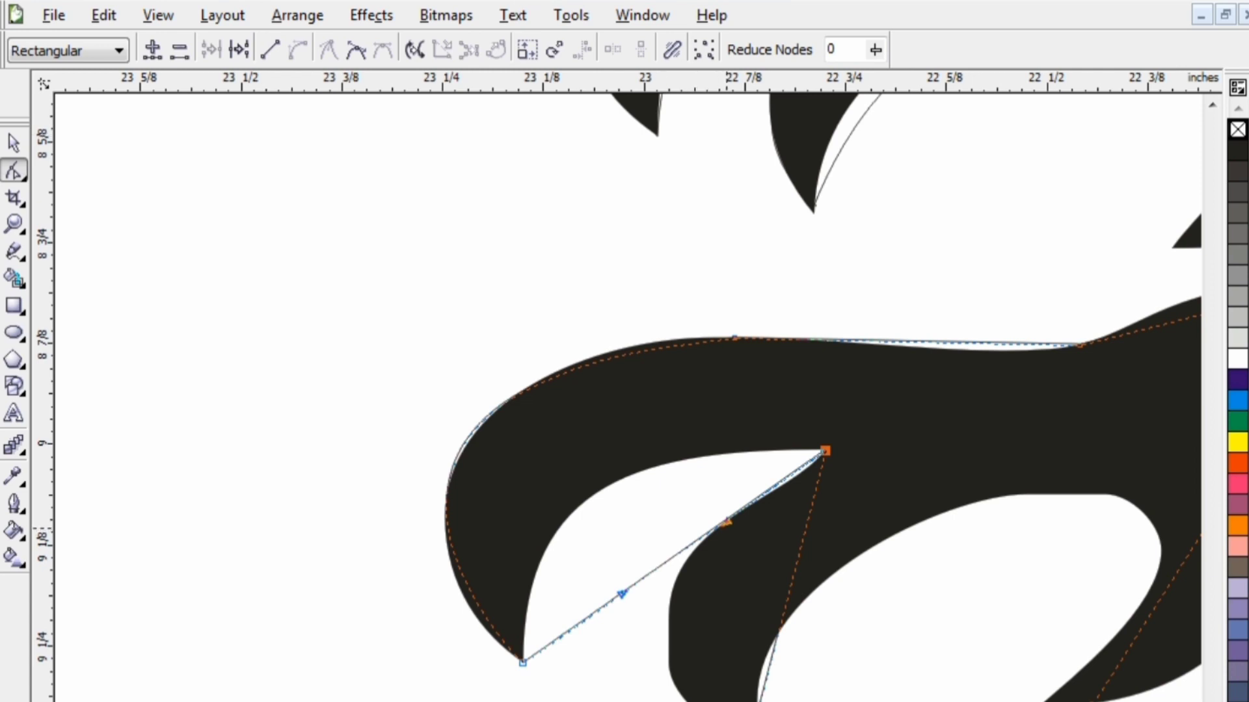
pyautogui.moveTo(726, 522); pyautogui.dragTo(542, 438)
pyautogui.moveTo(622, 593); pyautogui.dragTo(527, 565)
# Convert the segment on the middle claw's front side to a curve and bulge it out along the claw's rounded edge.
pyautogui.click(793, 582)
pyautogui.press('c')
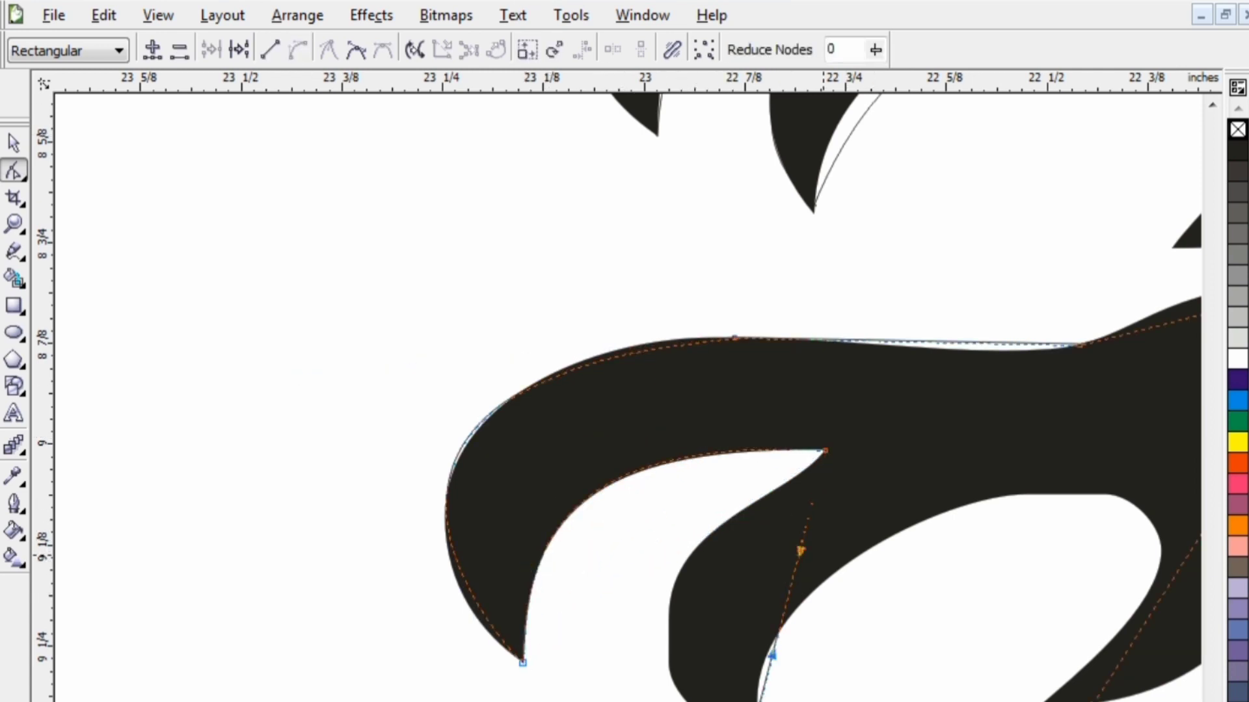
pyautogui.moveTo(802, 551); pyautogui.dragTo(594, 570)
pyautogui.moveTo(772, 656); pyautogui.dragTo(665, 701)
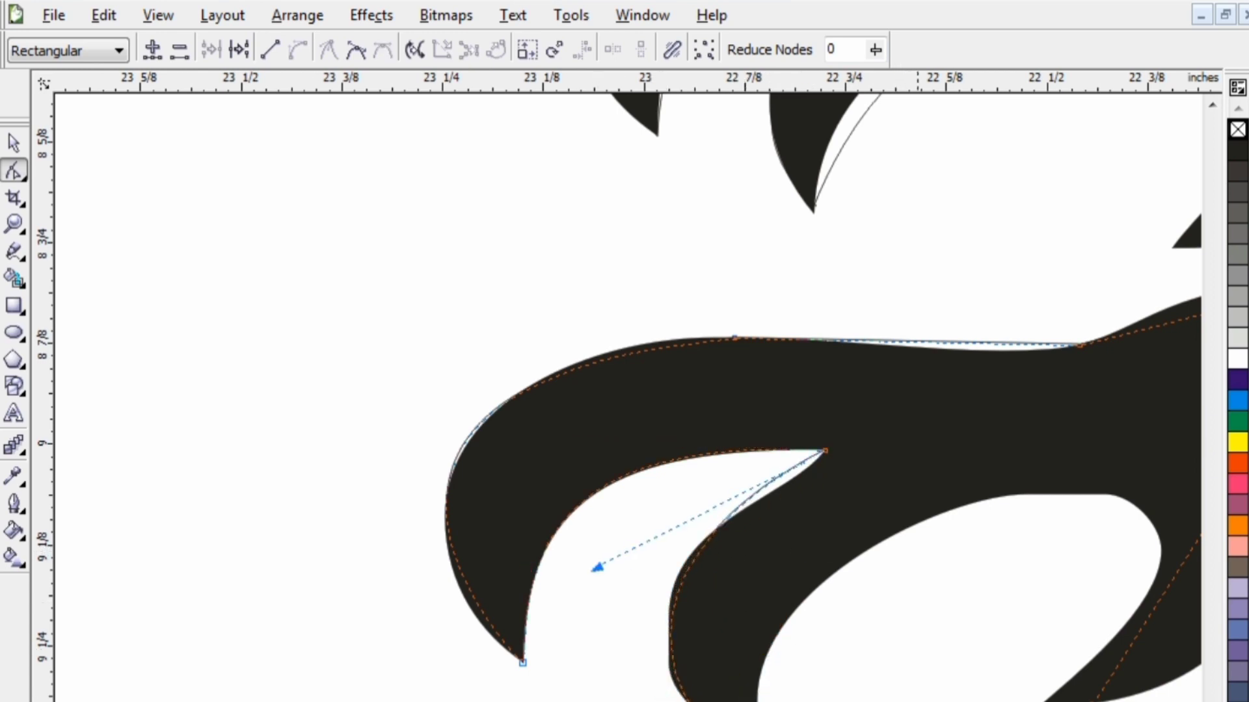
# Convert the segment between the middle and rear claws' tips to a curve arching around the white hollow, and readjust the middle claw's outer edge.
pyautogui.click(920, 701)
pyautogui.click(937, 701)
pyautogui.click(298, 50)
pyautogui.moveTo(937, 701); pyautogui.dragTo(747, 553)
pyautogui.moveTo(1114, 368); pyautogui.dragTo(1113, 309)
pyautogui.moveTo(561, 551); pyautogui.dragTo(542, 524)
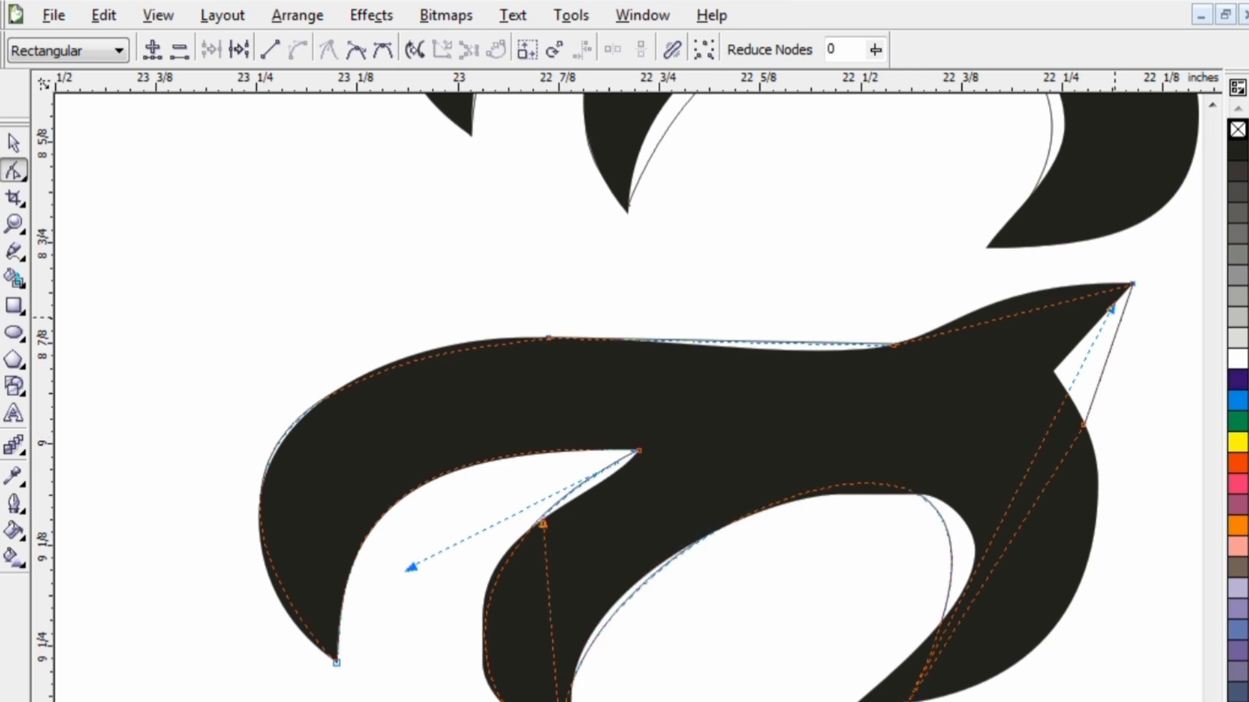
pyautogui.moveTo(1112, 309); pyautogui.dragTo(1148, 333)
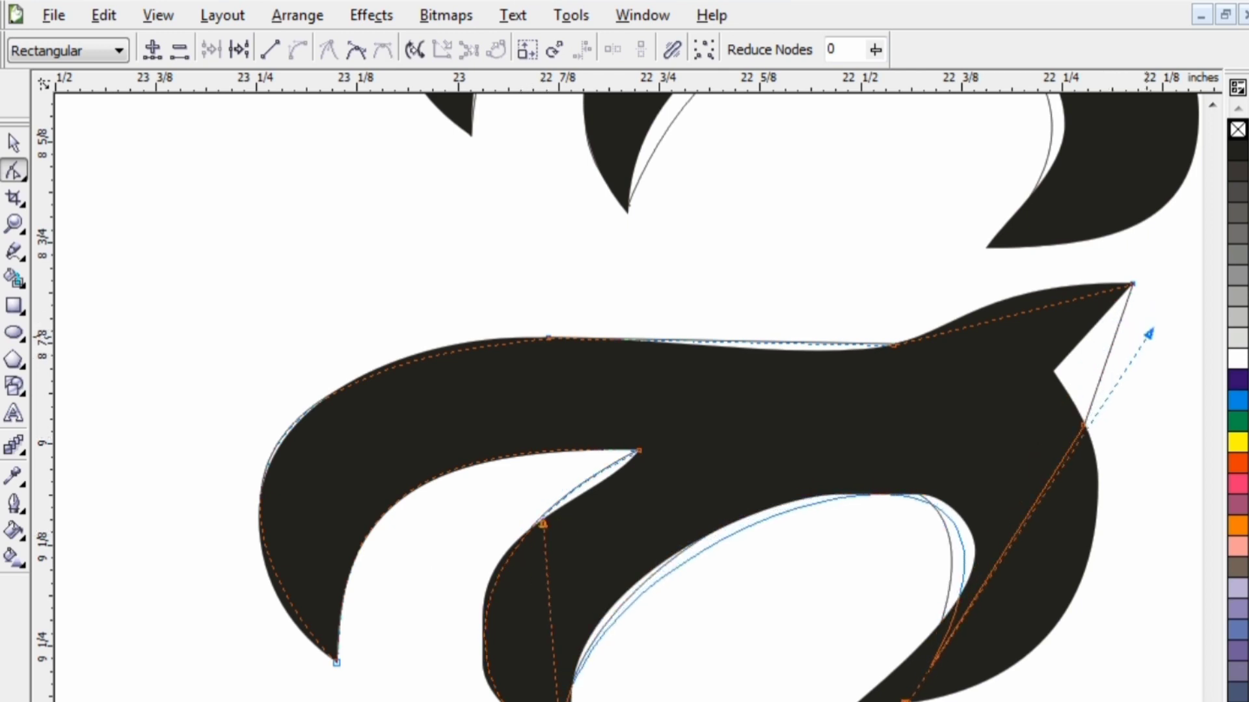
pyautogui.moveTo(543, 525); pyautogui.dragTo(560, 505)
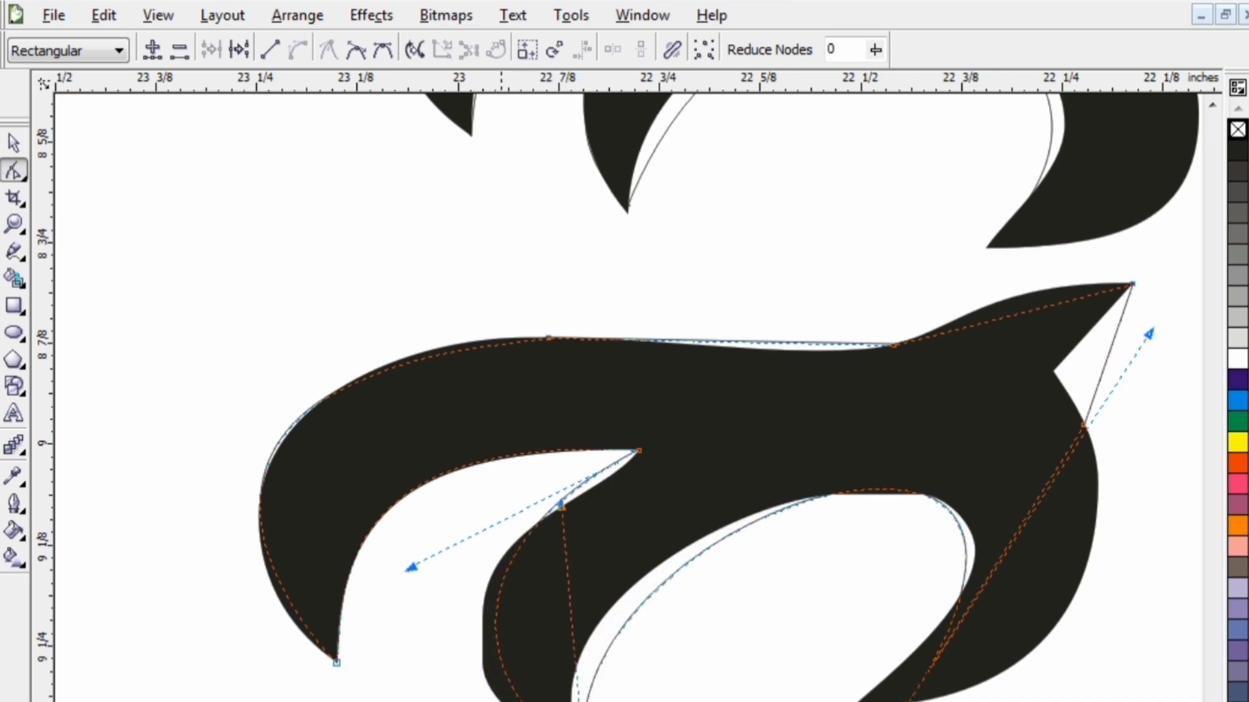
pyautogui.moveTo(506, 701); pyautogui.dragTo(476, 701)
# Convert the segment on the rear claw's outer side to a curve and bulge it toward the claw's rounded back edge.
pyautogui.click(994, 566)
pyautogui.click(993, 566)
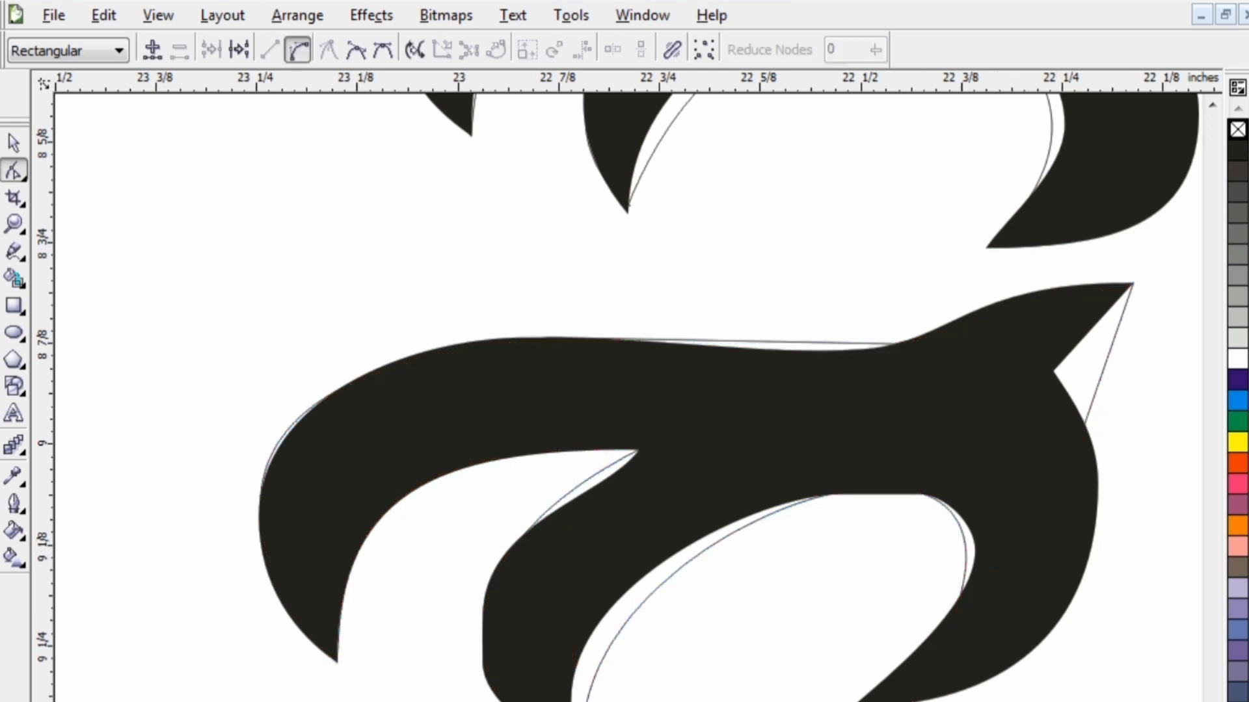
pyautogui.moveTo(1025, 519); pyautogui.dragTo(1100, 650)
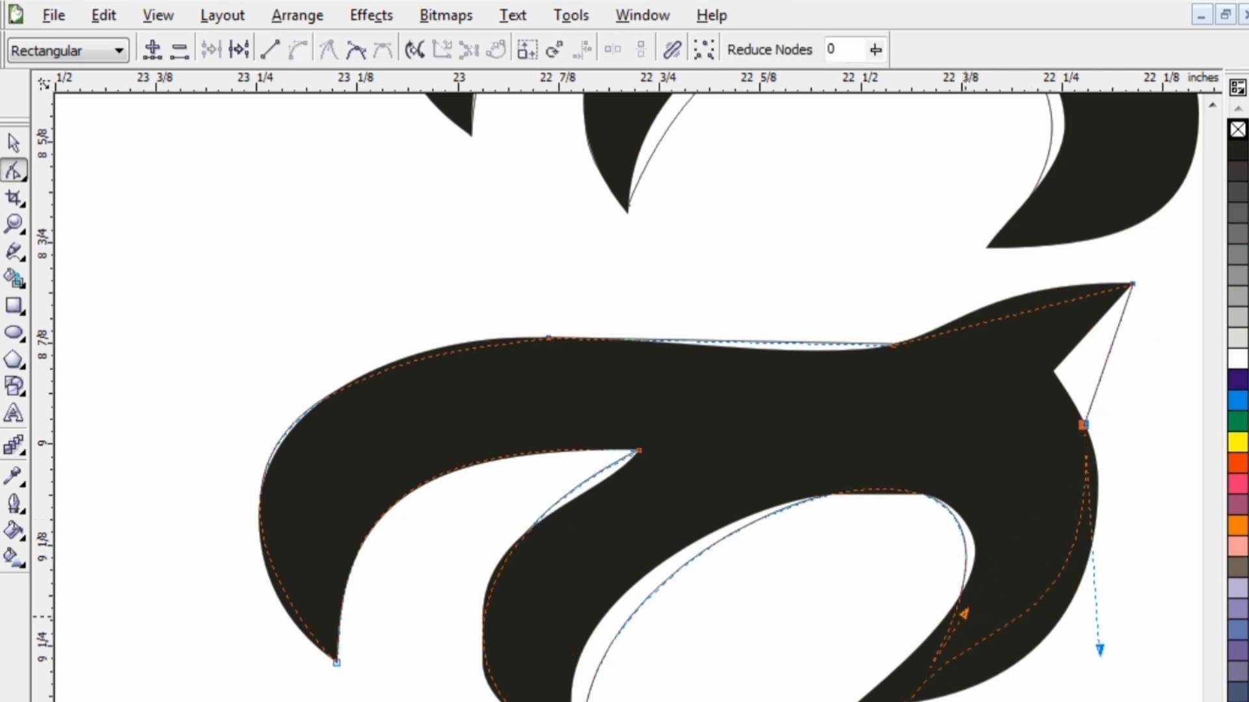
pyautogui.moveTo(964, 614); pyautogui.dragTo(1003, 690)
# Move the rear claw's end node onto its tip and refit the curve around the hollow between the claws.
pyautogui.moveTo(906, 701); pyautogui.dragTo(859, 701)
pyautogui.moveTo(1102, 338); pyautogui.dragTo(1052, 375)
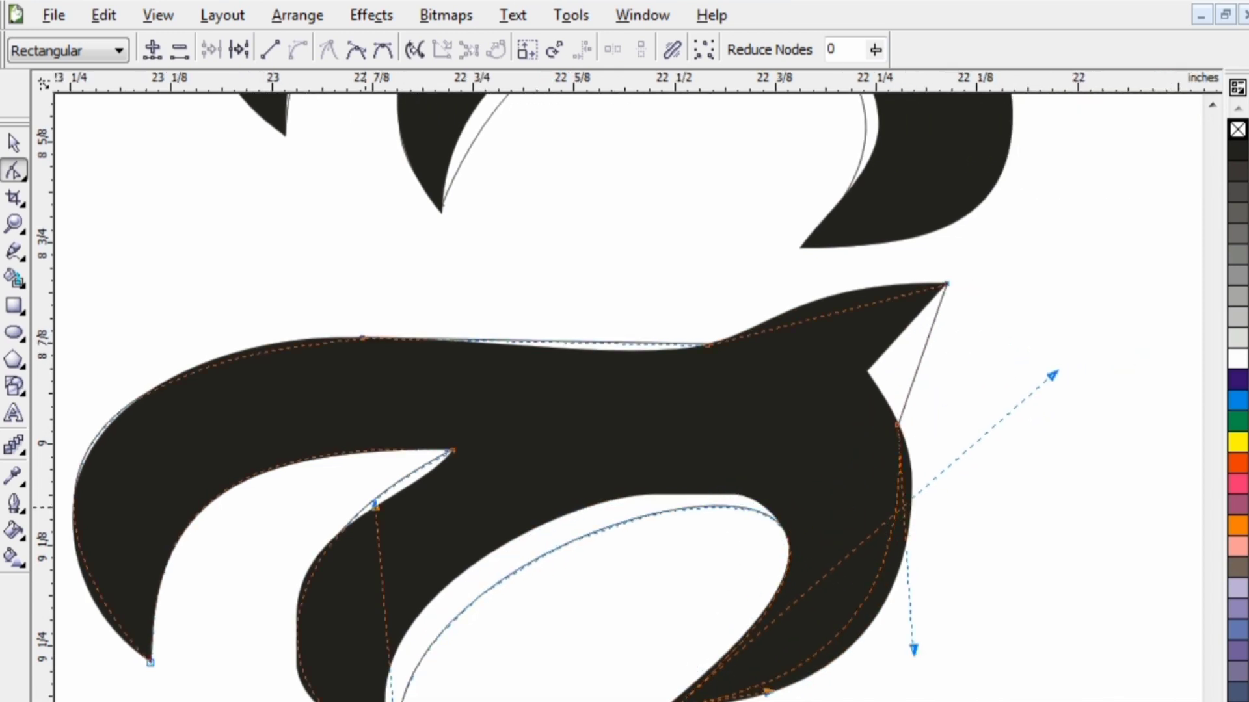
pyautogui.moveTo(375, 506); pyautogui.dragTo(308, 464)
# Move the upper node of the rear claw's outer curve into the notch below the spur and refit the curve to the back edge.
pyautogui.click(897, 425)
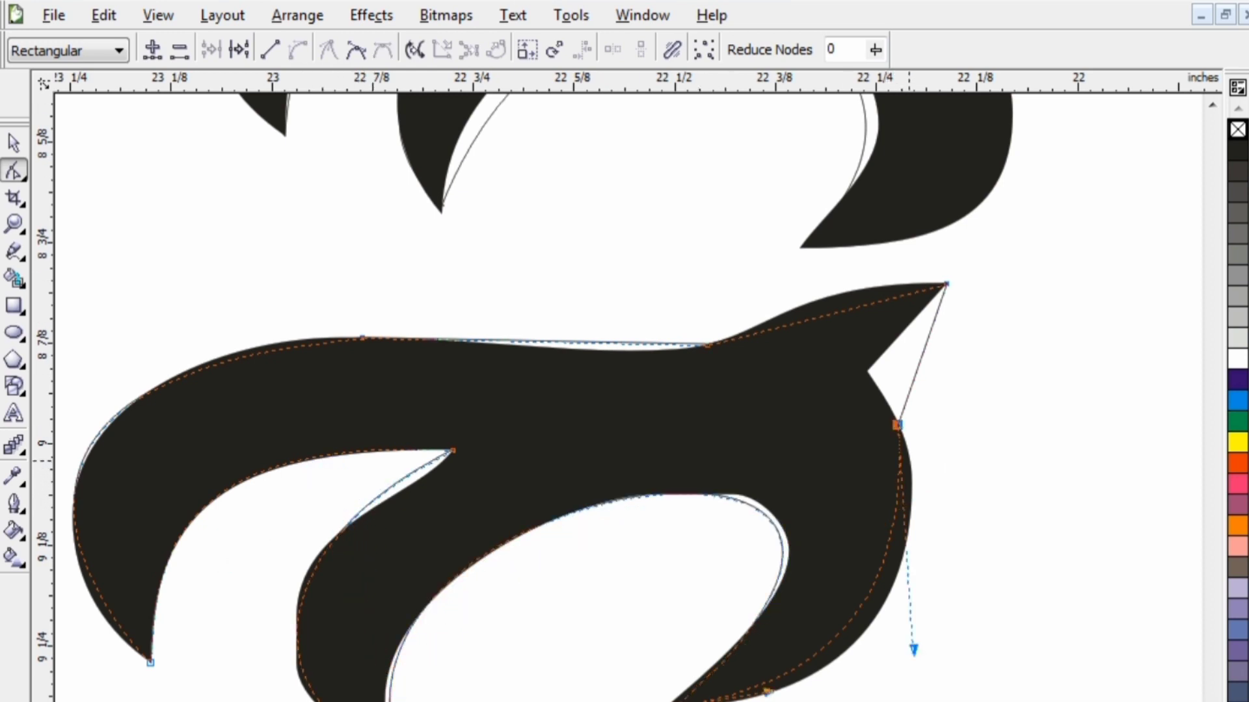
pyautogui.moveTo(914, 649); pyautogui.dragTo(965, 670)
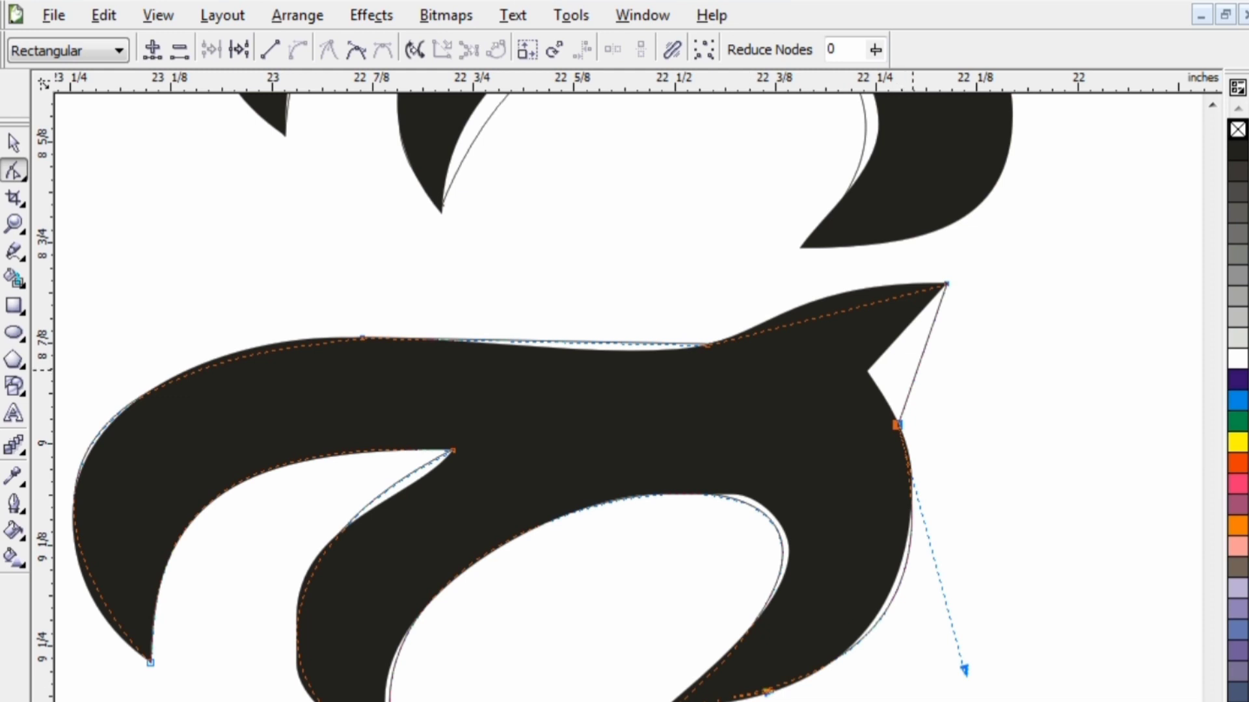
pyautogui.click(917, 369)
pyautogui.moveTo(897, 424); pyautogui.dragTo(866, 372)
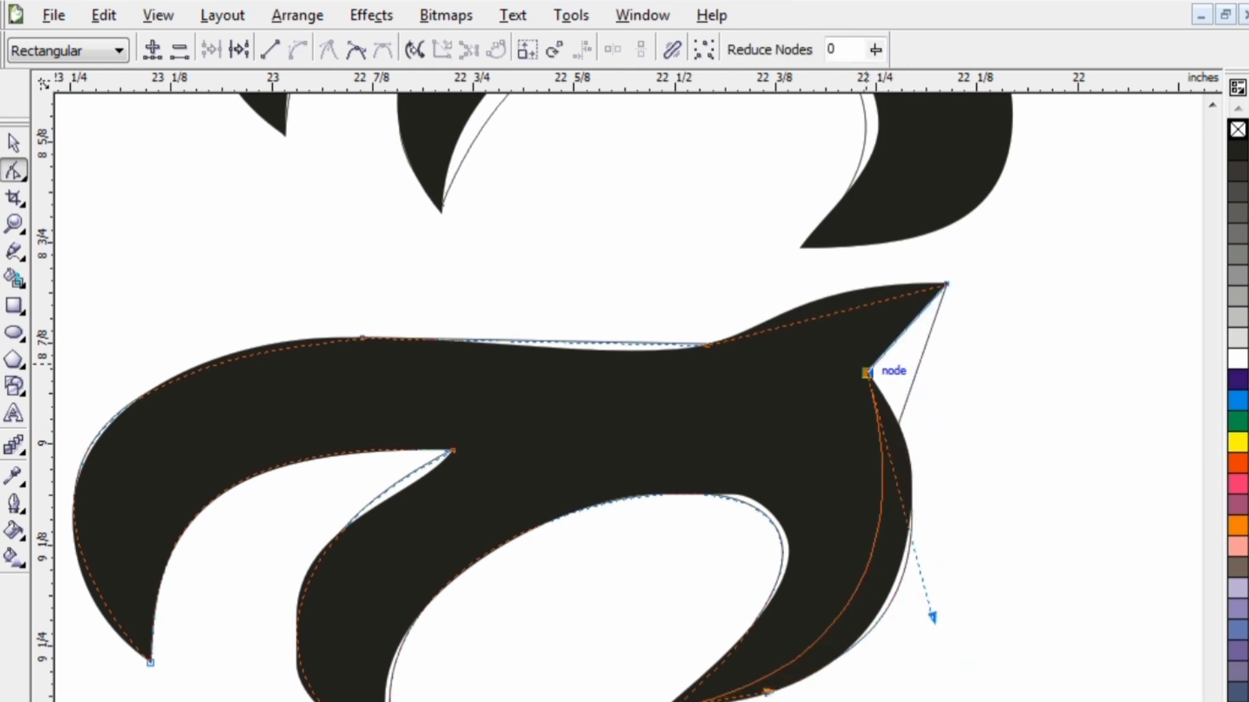
pyautogui.moveTo(992, 649); pyautogui.dragTo(981, 676)
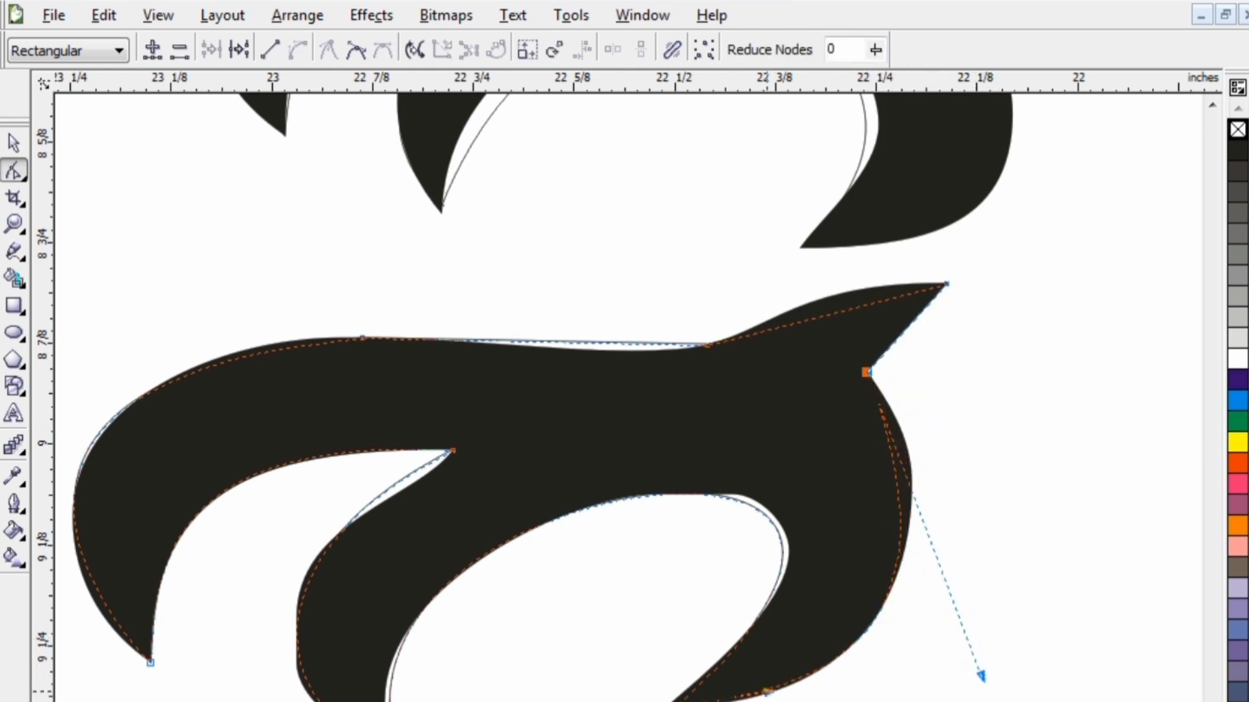
# Convert the segment along the lower foot's rear spur to a curve and fit it to the spur's upper edge.
pyautogui.click(812, 318)
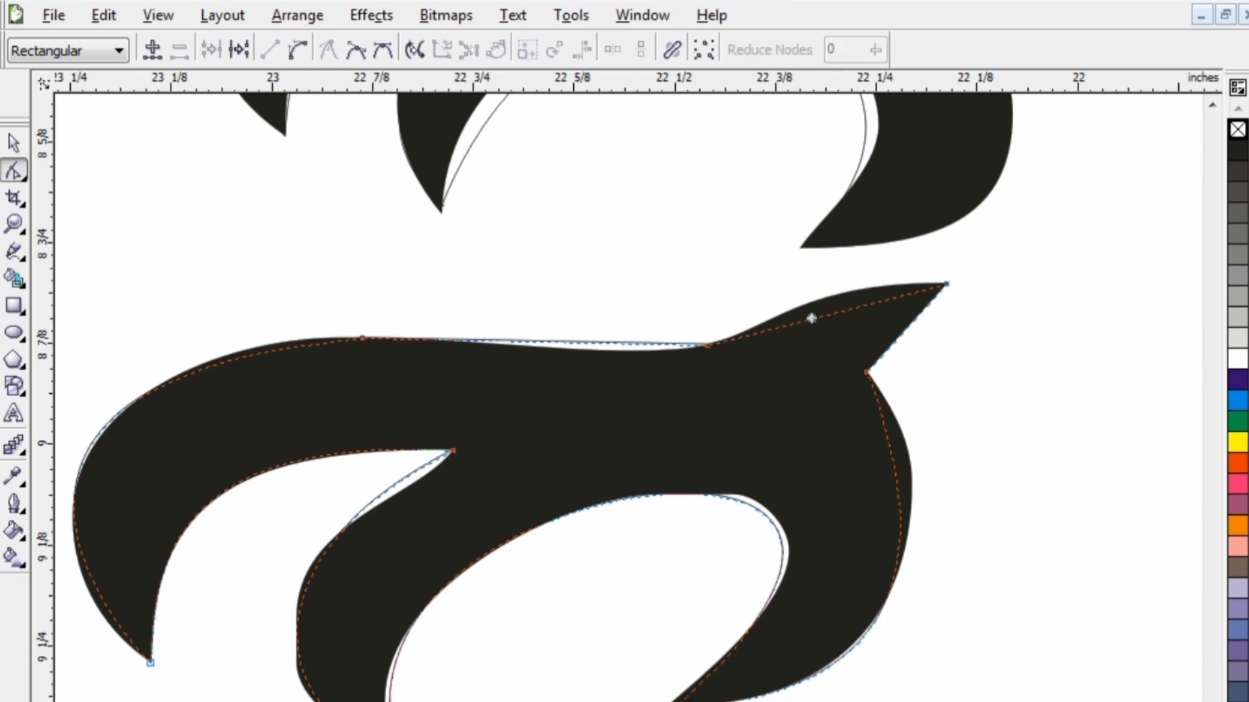
pyautogui.click(298, 49)
pyautogui.moveTo(785, 325); pyautogui.dragTo(793, 301)
pyautogui.click(946, 283)
pyautogui.moveTo(870, 304); pyautogui.dragTo(884, 277)
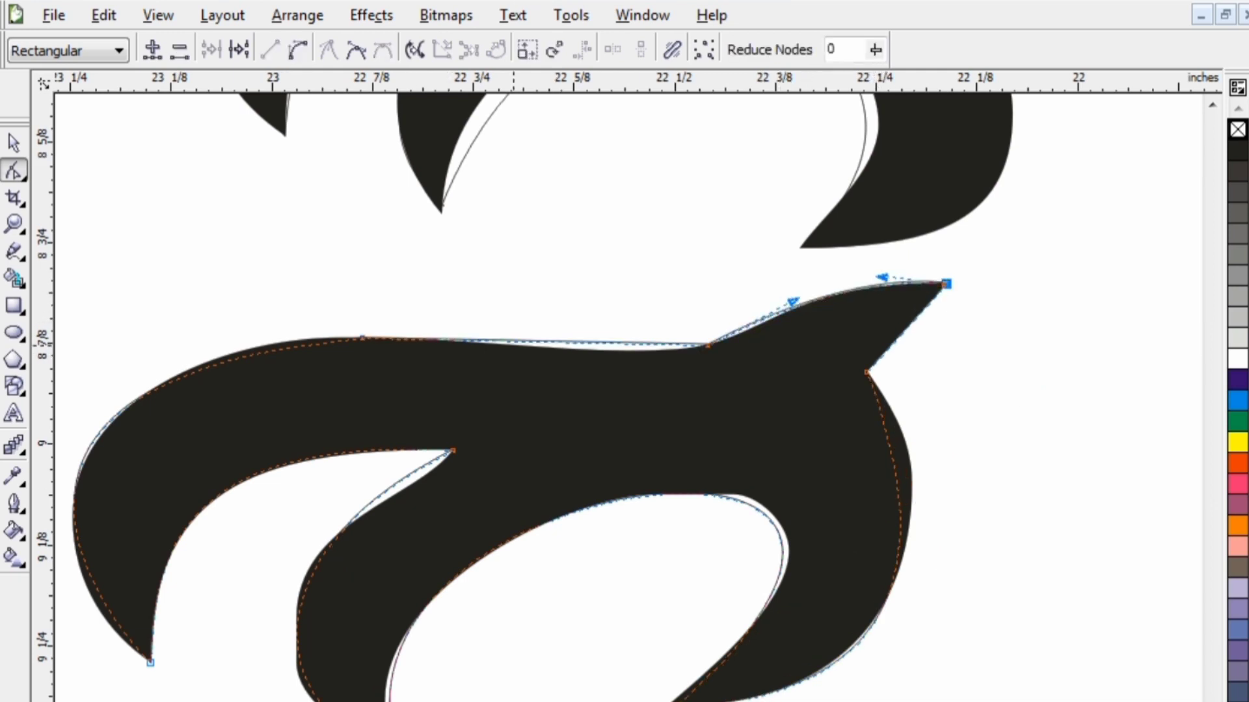
# Bend the segment between the front claw's top node and the spur's base to follow the foot's slightly dipped upper edge.
pyautogui.click(521, 336)
pyautogui.click(555, 342)
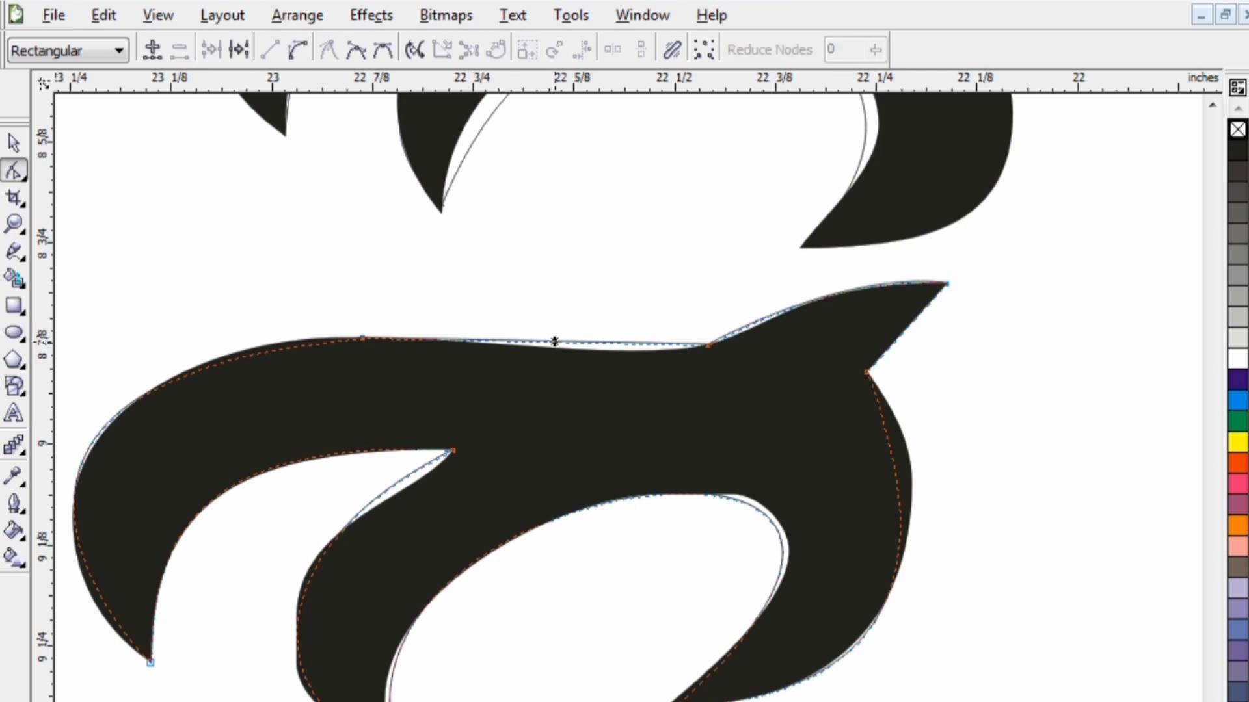
pyautogui.click(363, 337)
pyautogui.moveTo(594, 345)
pyautogui.mouseDown()
pyautogui.moveTo(597, 360)
pyautogui.moveTo(598, 350)
pyautogui.mouseUp()
# Refit the front claw's outer curve between its top node and tip to the rounded black edge.
pyautogui.click(300, 345)
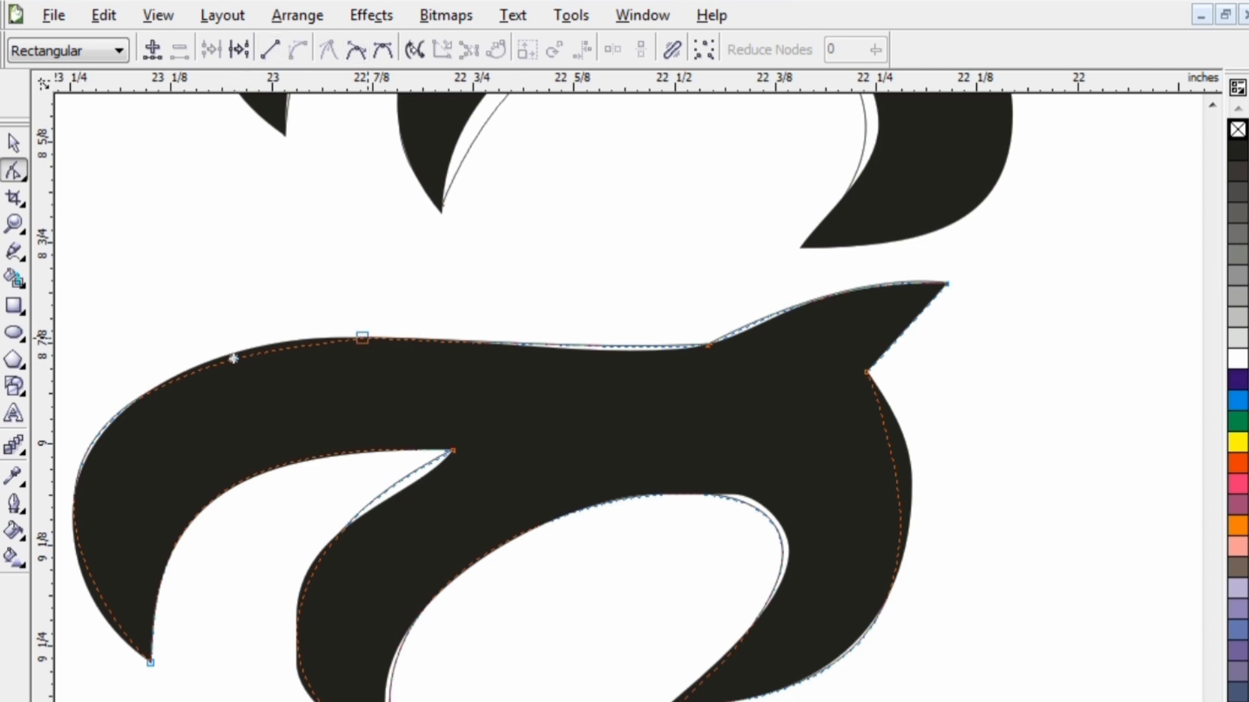
pyautogui.click(364, 337)
pyautogui.scroll(-1, 129, 380)
pyautogui.moveTo(523, 444); pyautogui.dragTo(539, 424)
pyautogui.click(635, 584)
pyautogui.moveTo(615, 566); pyautogui.dragTo(595, 569)
# Outline the right wing's top feather with a closed four-node straight-segment shape, about 3.4 by 6.2 inches.
pyautogui.scroll(-1, 740, 334)
pyautogui.scroll(-2, 511, 652)
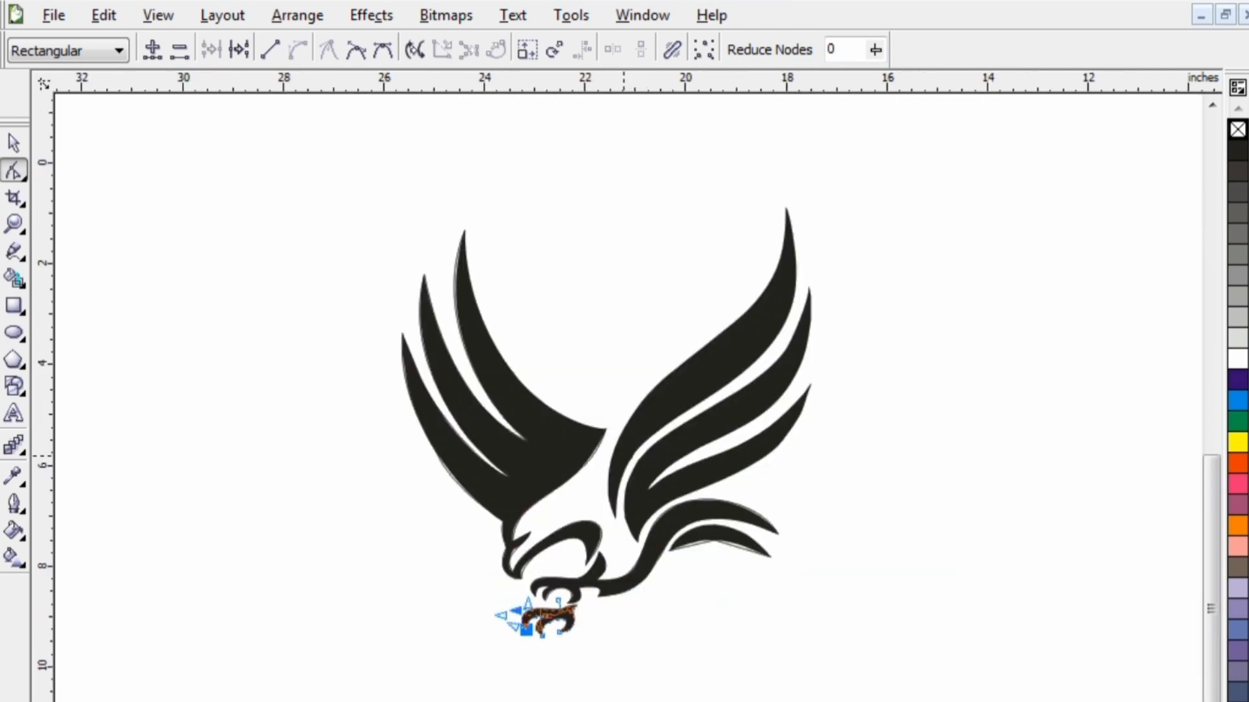
pyautogui.scroll(1, 823, 367)
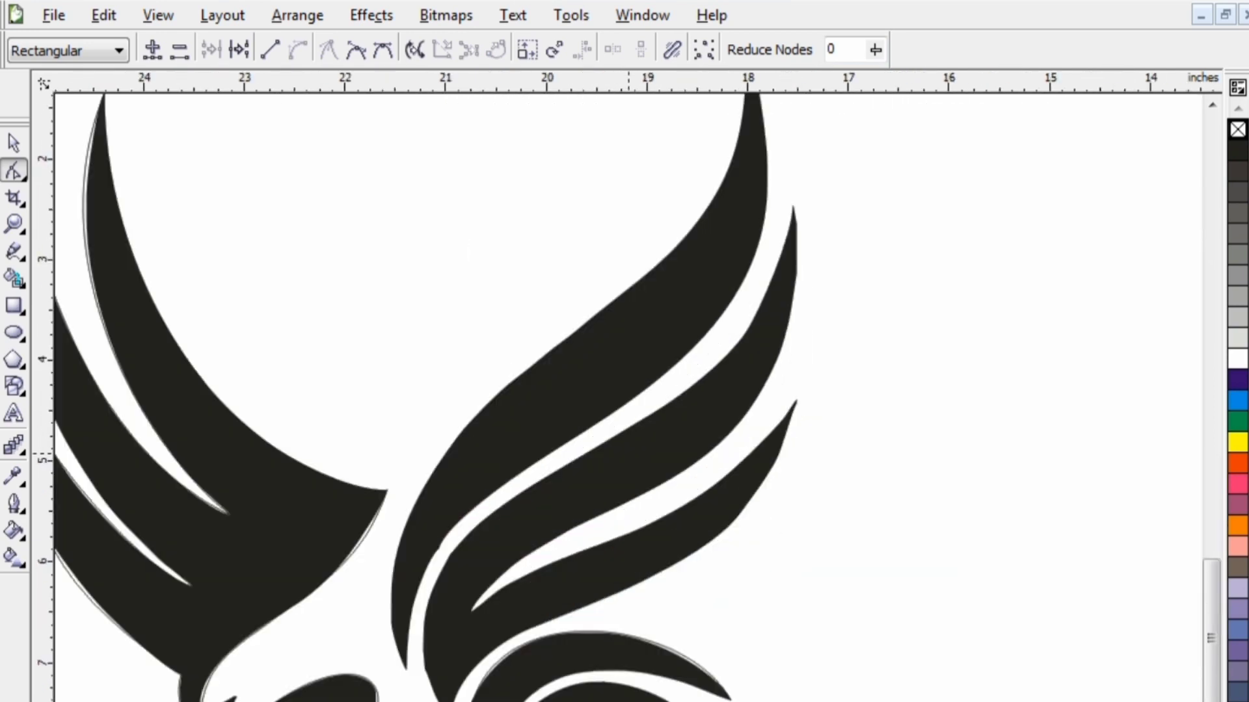
pyautogui.scroll(-1, 474, 641)
pyautogui.press('F5')
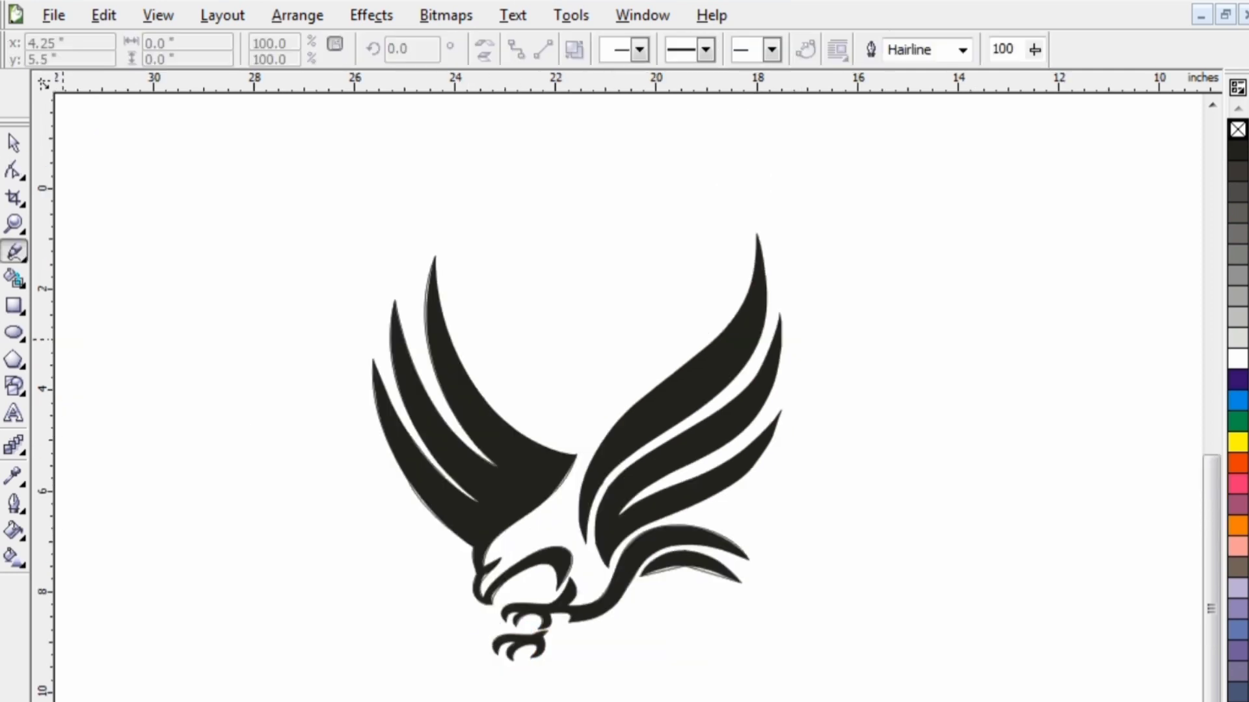
pyautogui.click(756, 235)
pyautogui.doubleClick(663, 380)
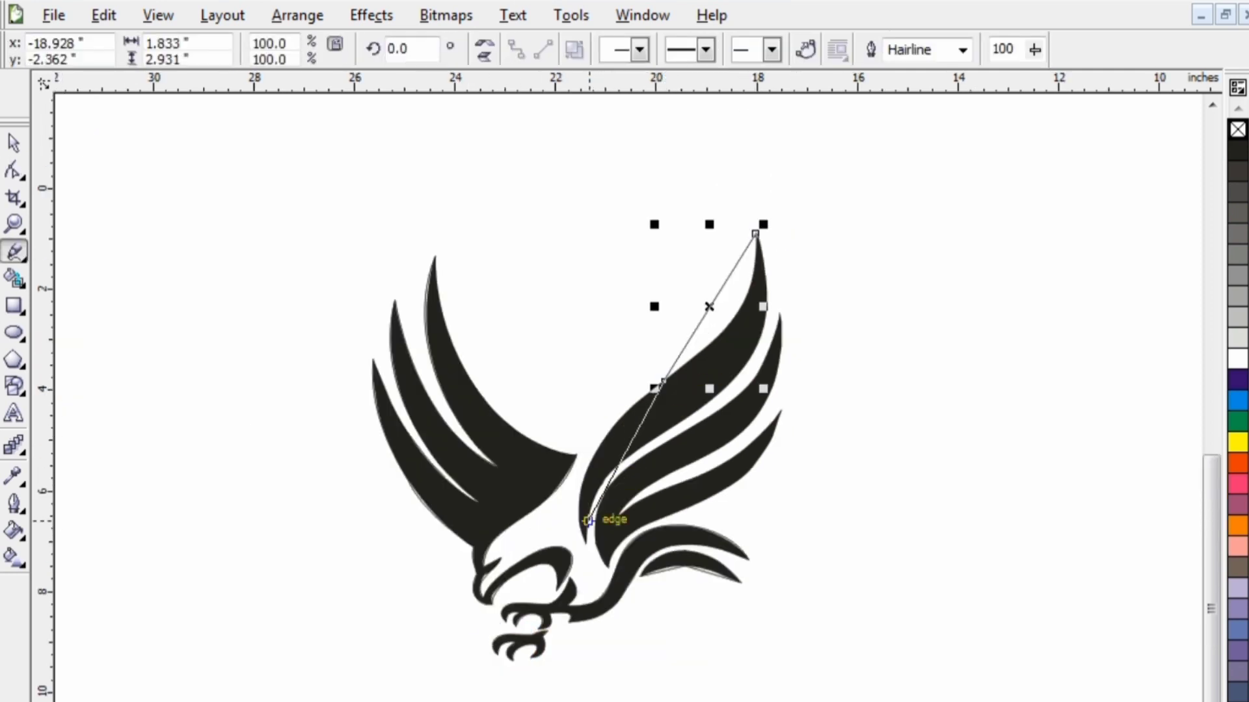
pyautogui.click(587, 544)
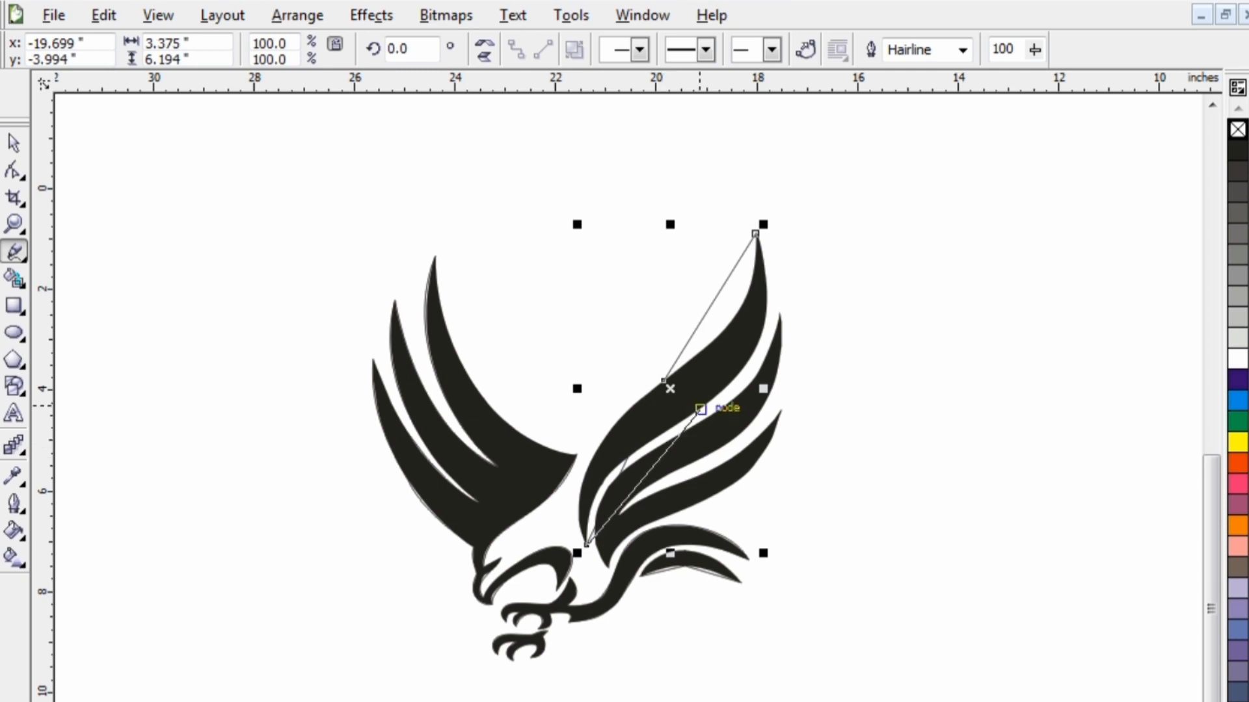
pyautogui.click(706, 405)
pyautogui.click(755, 233)
# Outline the right wing's middle feather with a closed five-node straight-segment shape, about 3.5 by 4.9 inches.
pyautogui.click(780, 318)
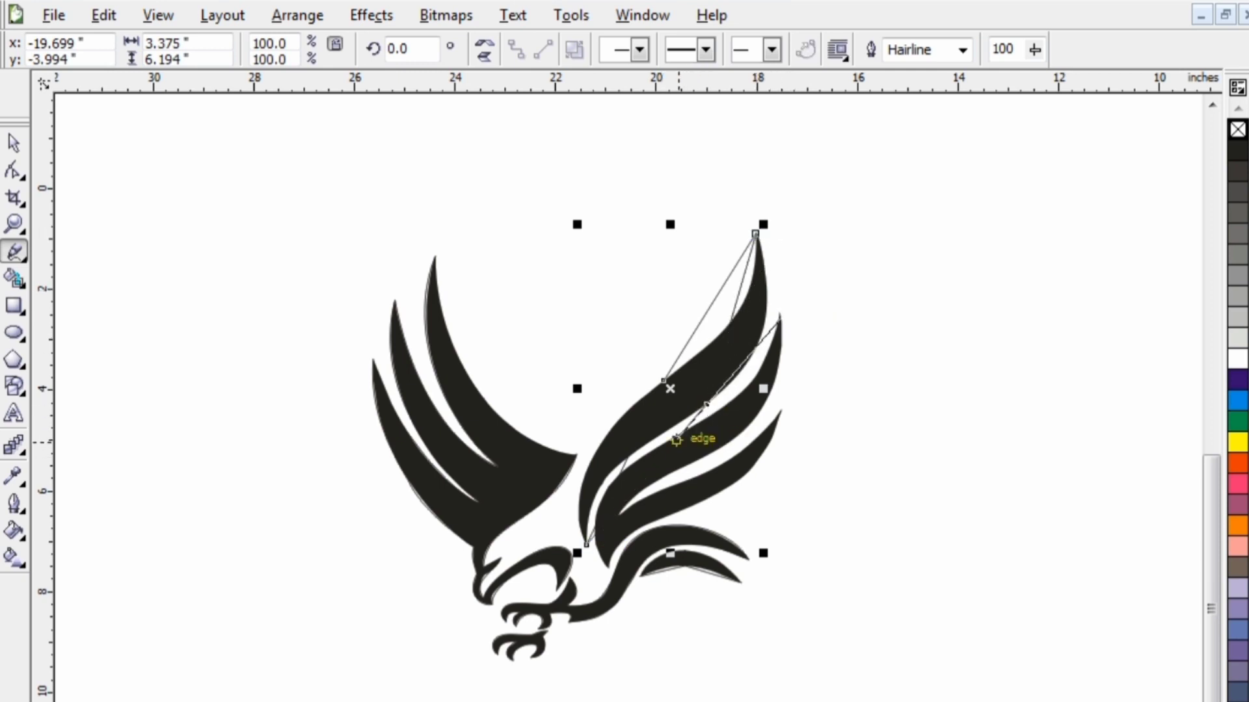
pyautogui.click(677, 440)
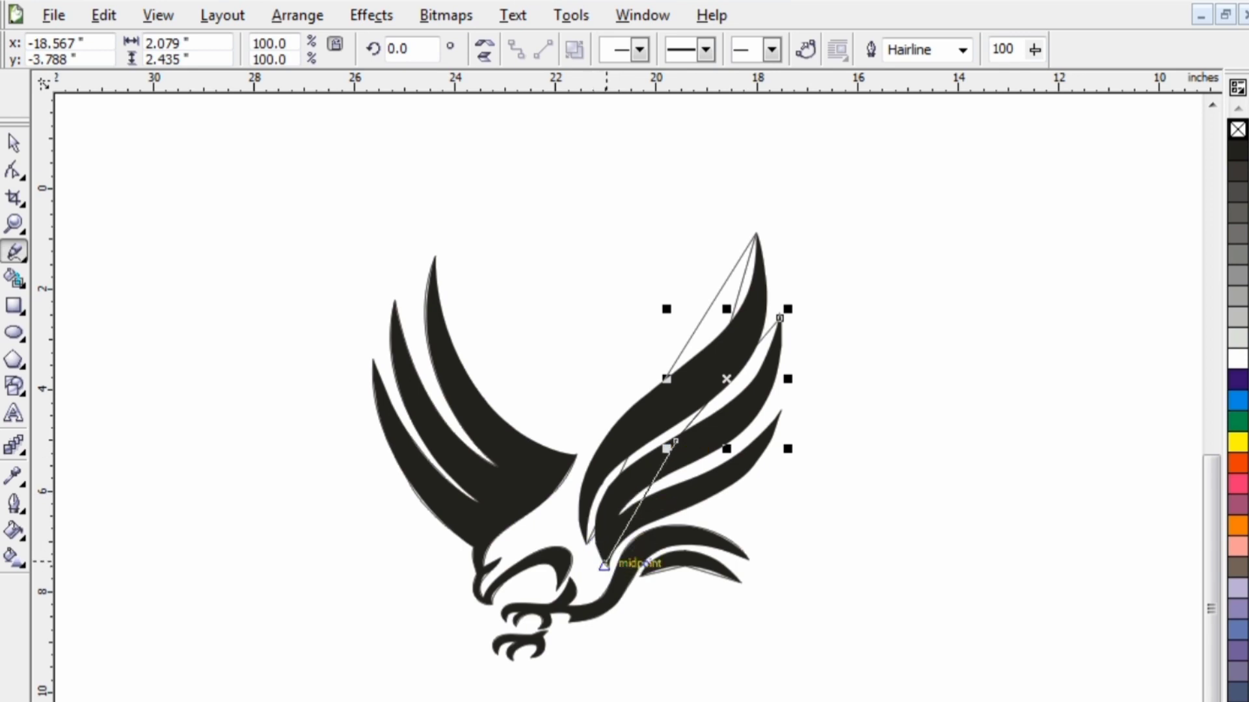
pyautogui.click(603, 565)
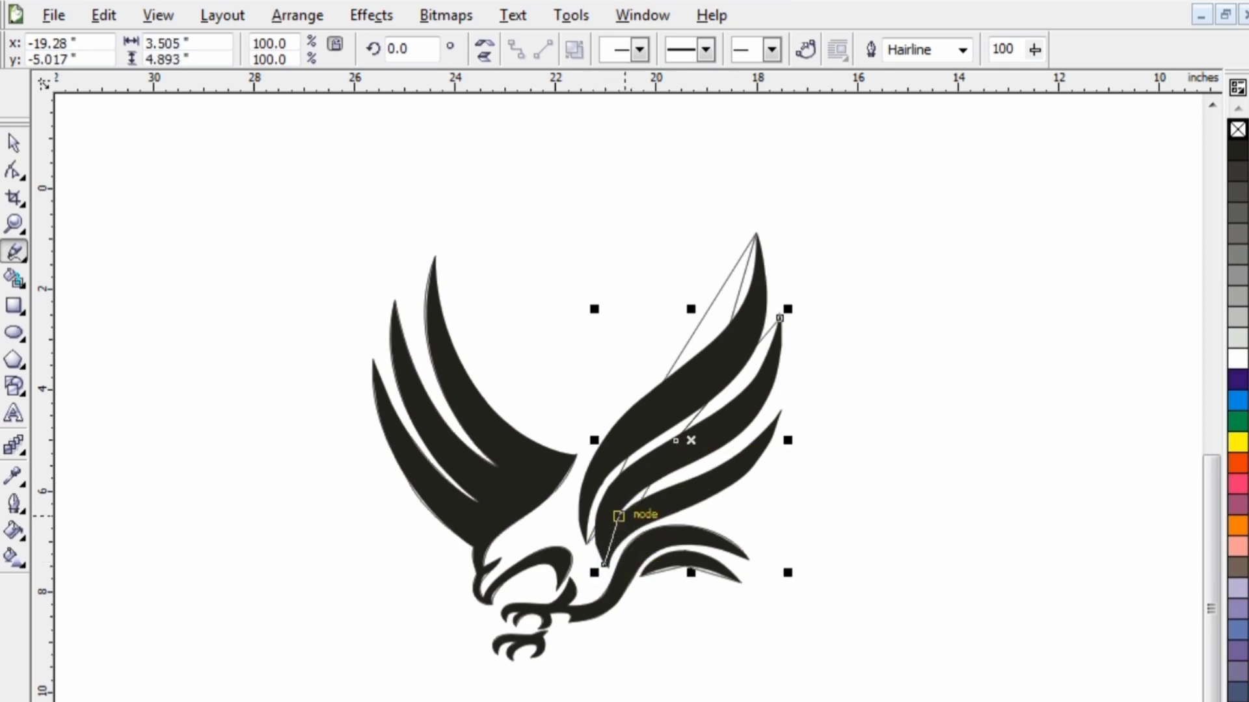
pyautogui.click(618, 515)
pyautogui.click(736, 437)
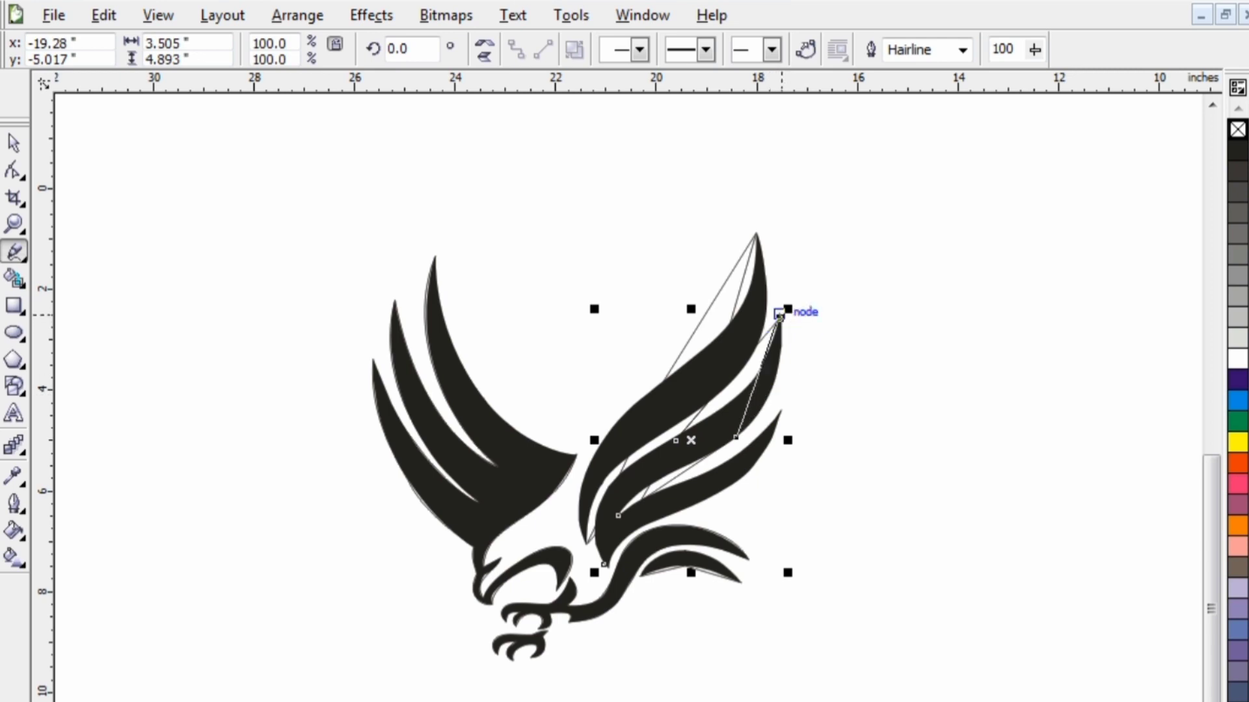
pyautogui.click(779, 315)
# Outline the right wing's lowest feather with a closed four-node straight-segment shape, about 3.5 by 3 inches.
pyautogui.click(780, 412)
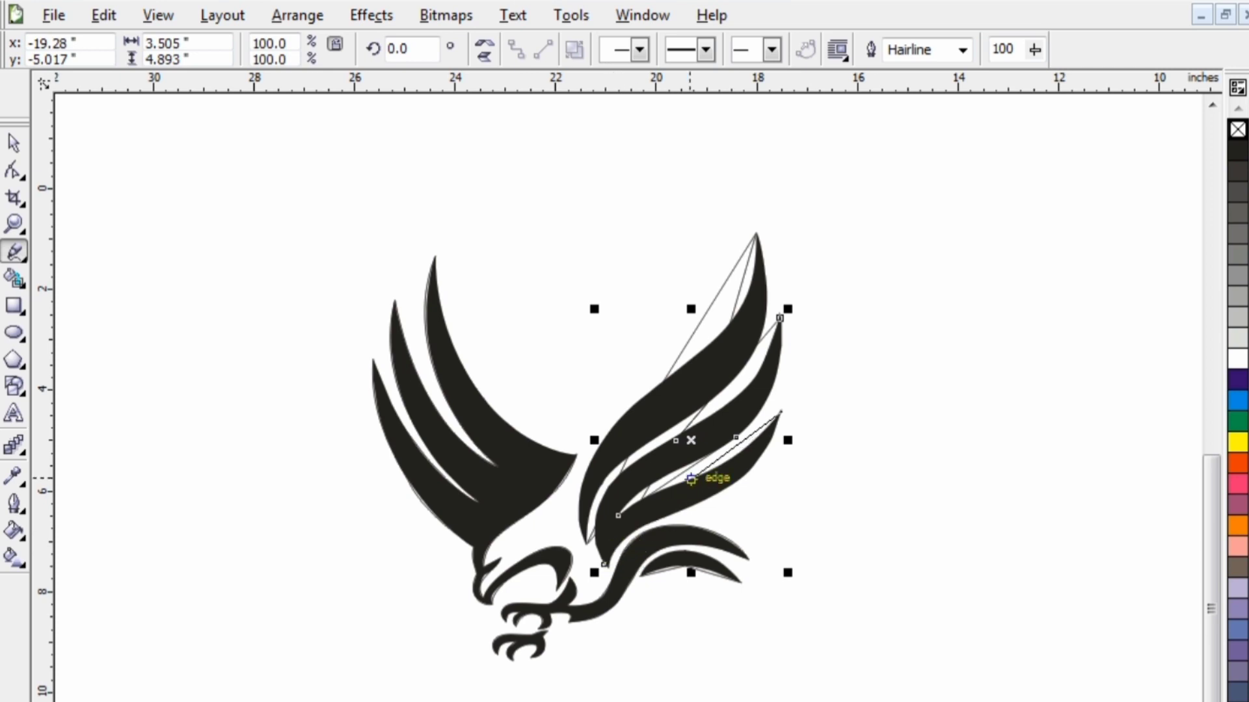
pyautogui.click(692, 479)
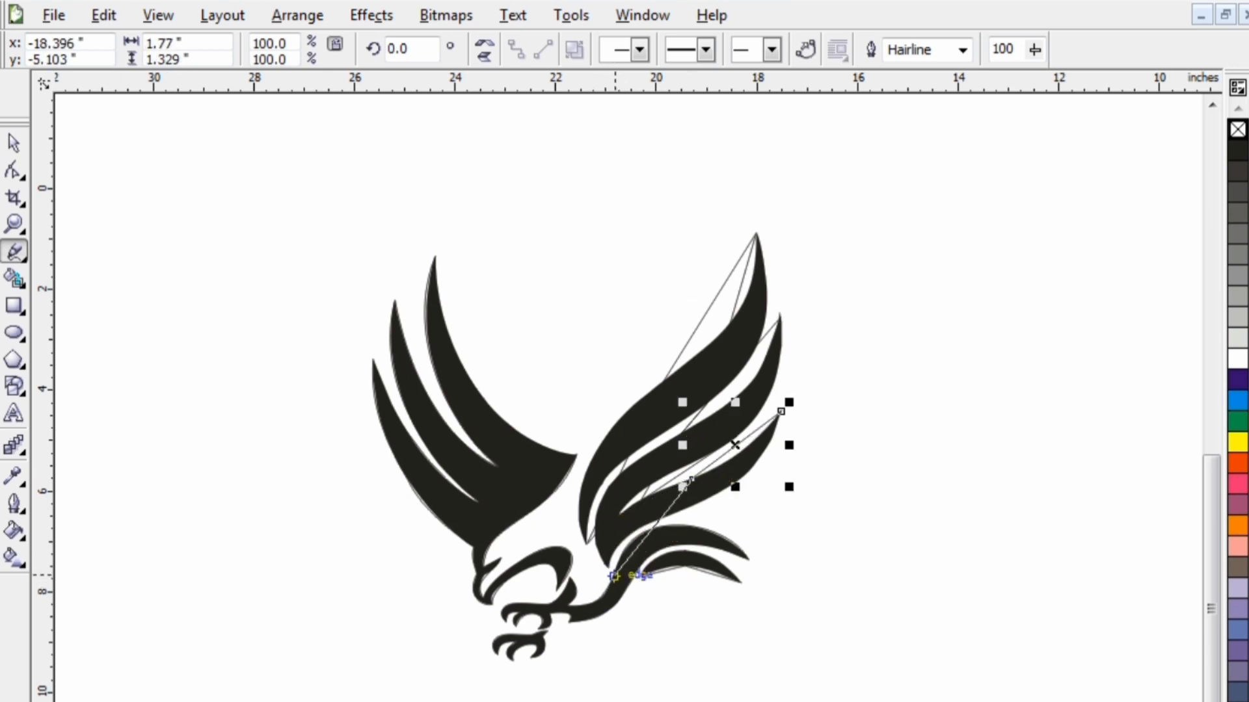
pyautogui.click(605, 565)
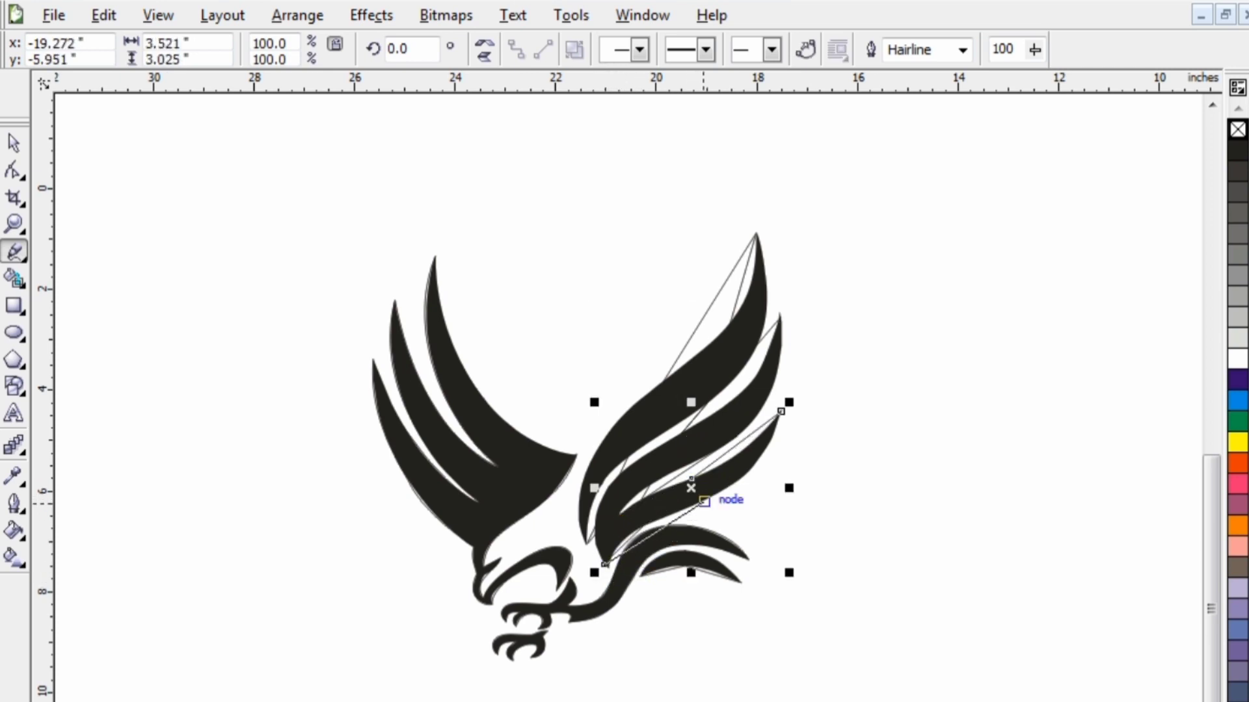
pyautogui.click(704, 500)
pyautogui.click(781, 411)
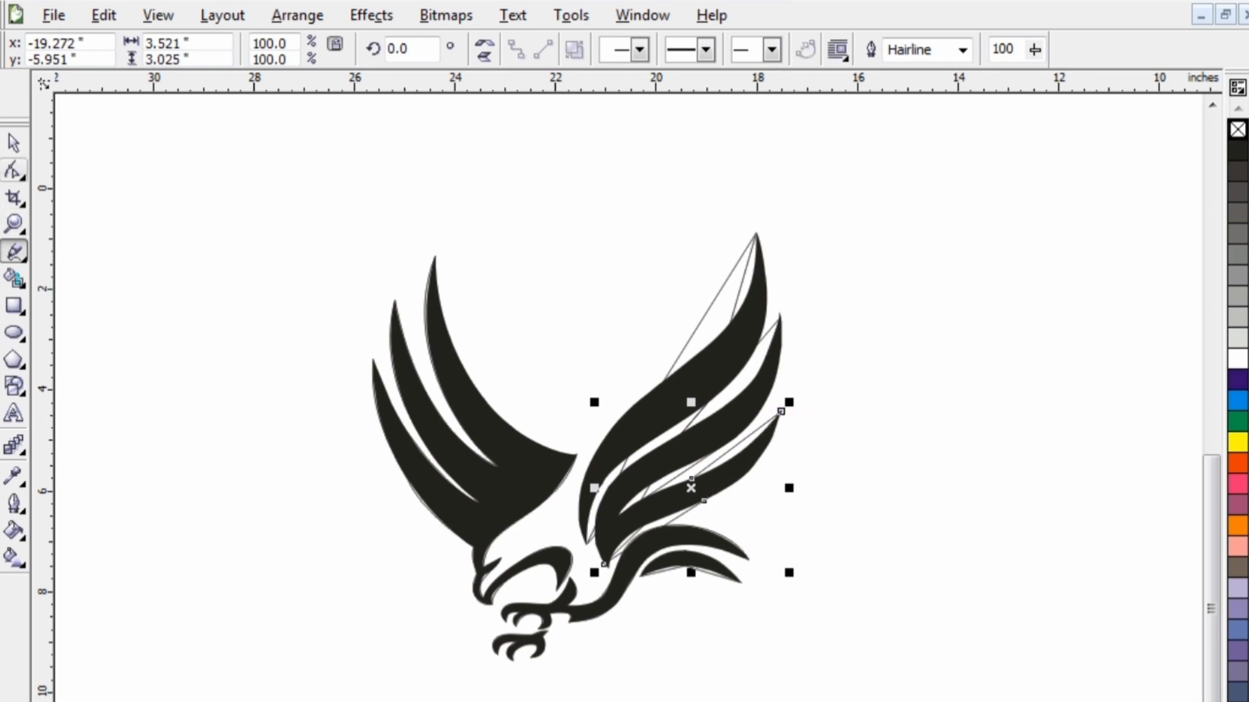
# Convert the top feather's upper inner segment to a curve and fit it to the edge running down from the tip.
pyautogui.click(14, 171)
pyautogui.scroll(2, 710, 289)
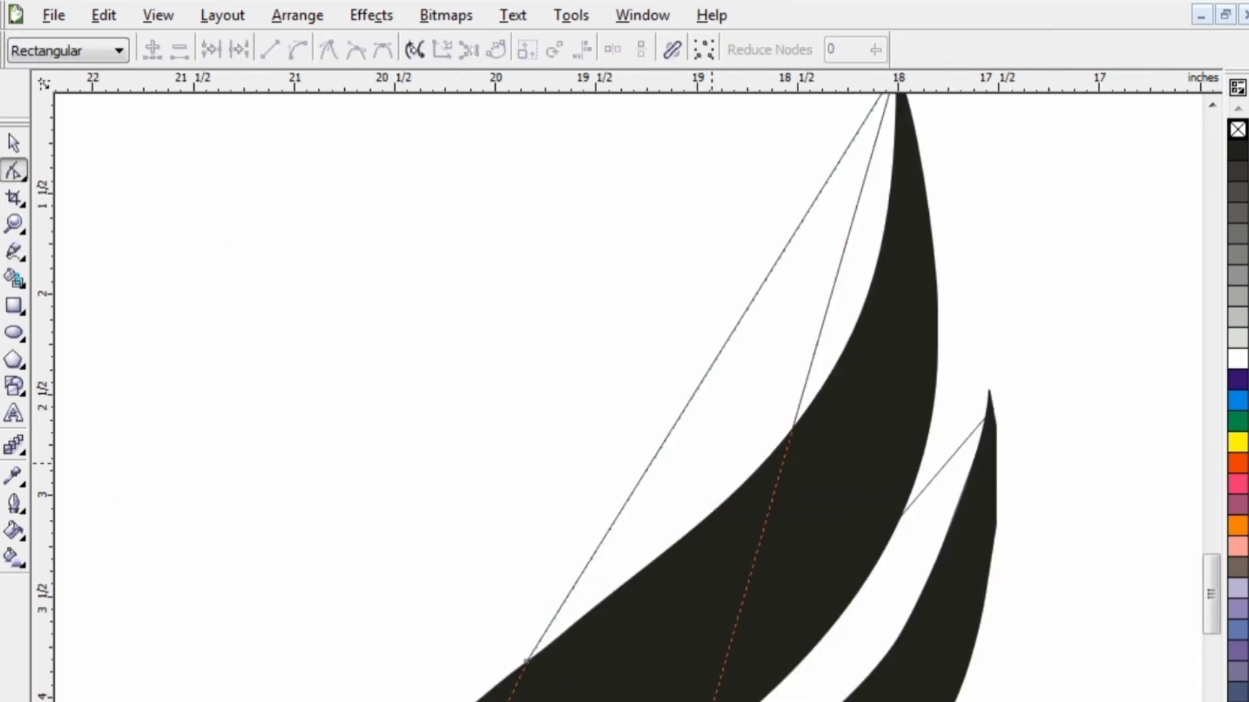
pyautogui.click(694, 388)
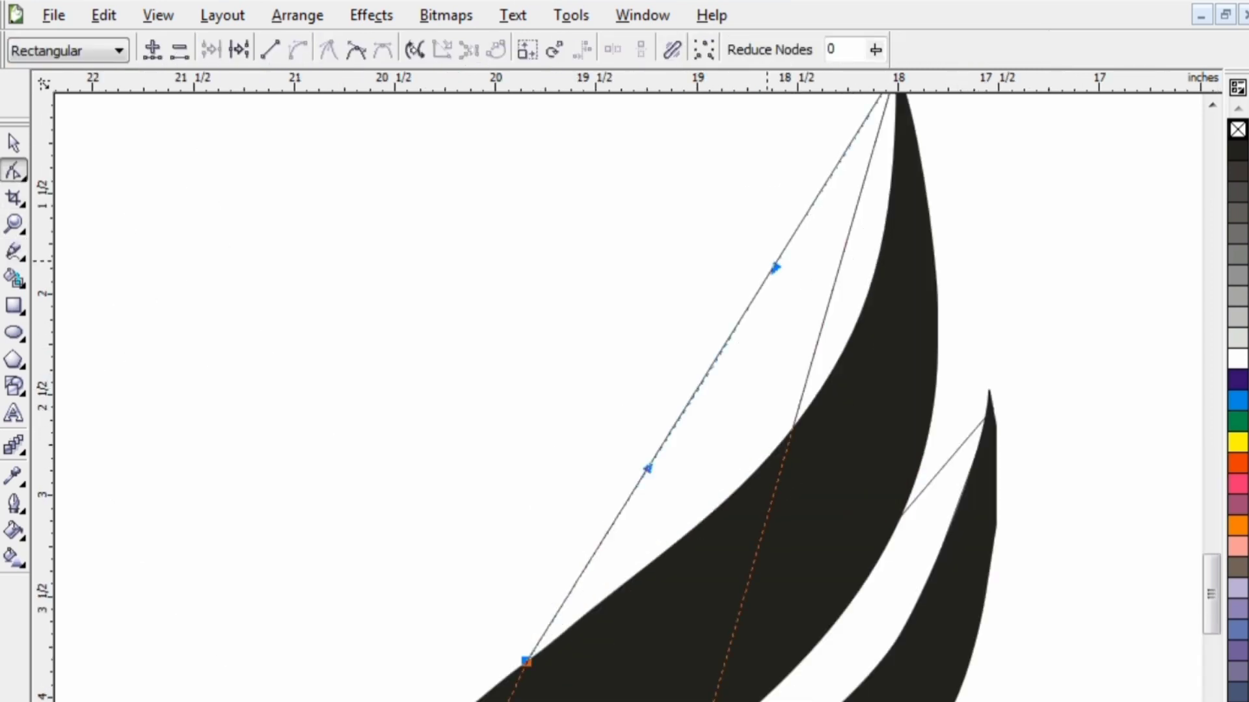
pyautogui.moveTo(803, 277); pyautogui.dragTo(895, 444)
pyautogui.moveTo(649, 469); pyautogui.dragTo(727, 512)
# Convert the top feather's outer segment to a curve and bulge it from the tip along the black outer edge.
pyautogui.click(778, 479)
pyautogui.click(297, 50)
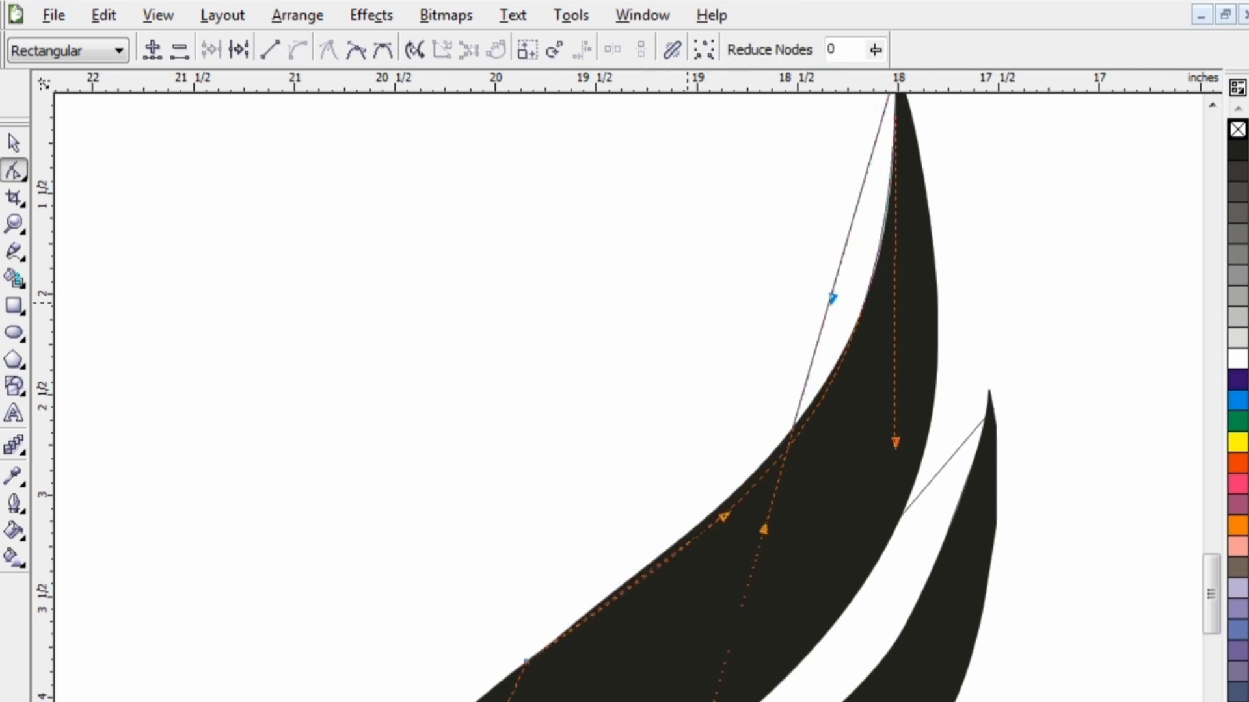
pyautogui.moveTo(833, 298); pyautogui.dragTo(1040, 540)
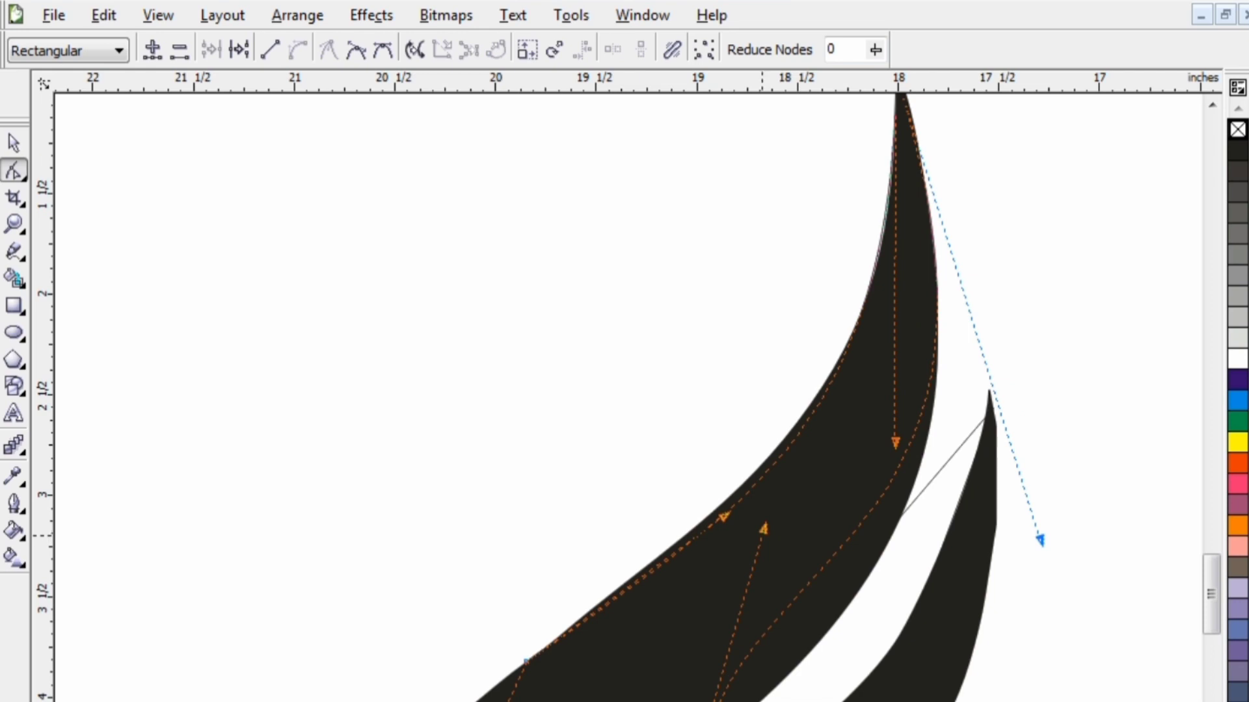
pyautogui.moveTo(763, 536); pyautogui.dragTo(789, 648)
pyautogui.scroll(-1, 731, 606)
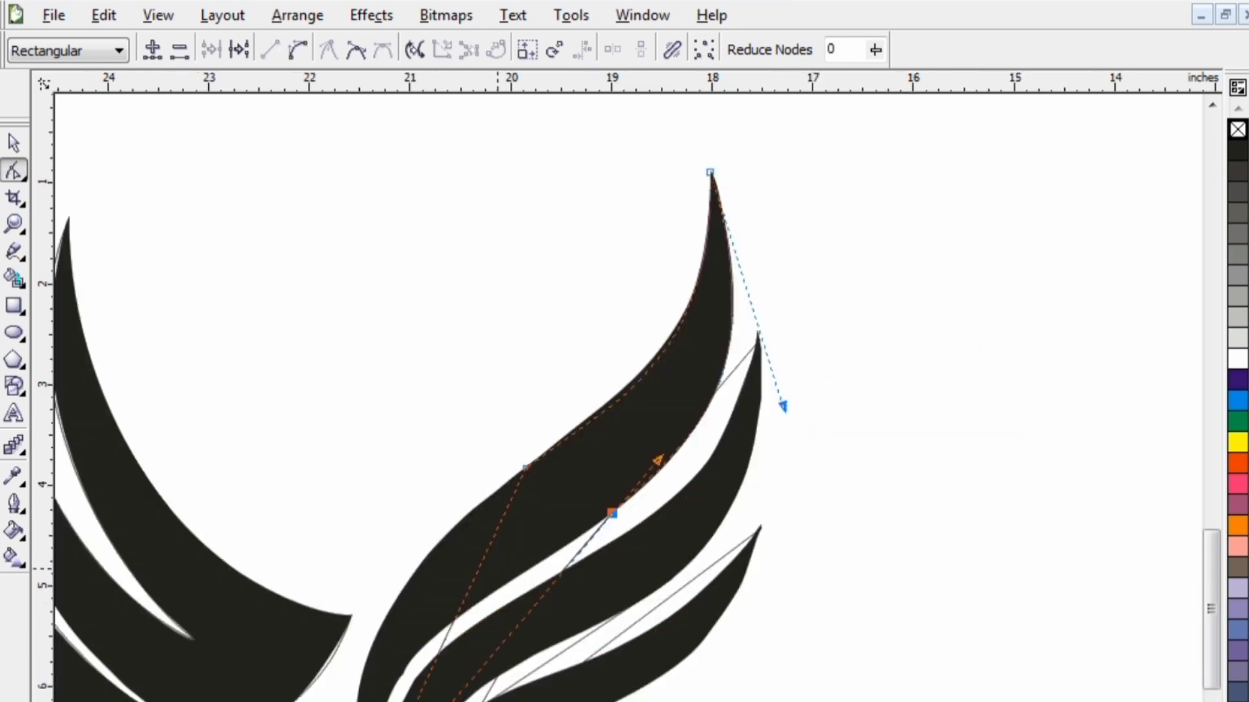
# Bow the top feather's lower inner segment outward to follow the black edge down to the feather's pointed base.
pyautogui.click(477, 569)
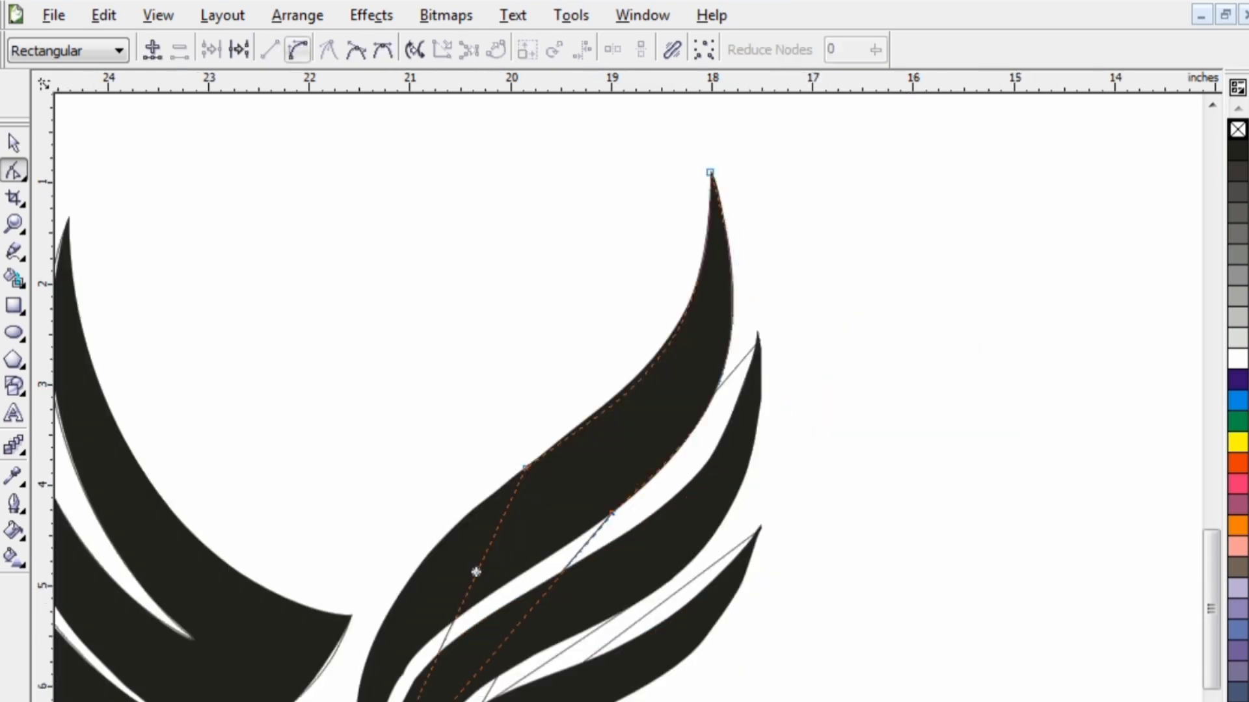
pyautogui.moveTo(477, 576); pyautogui.dragTo(309, 612)
pyautogui.scroll(1, 96, 545)
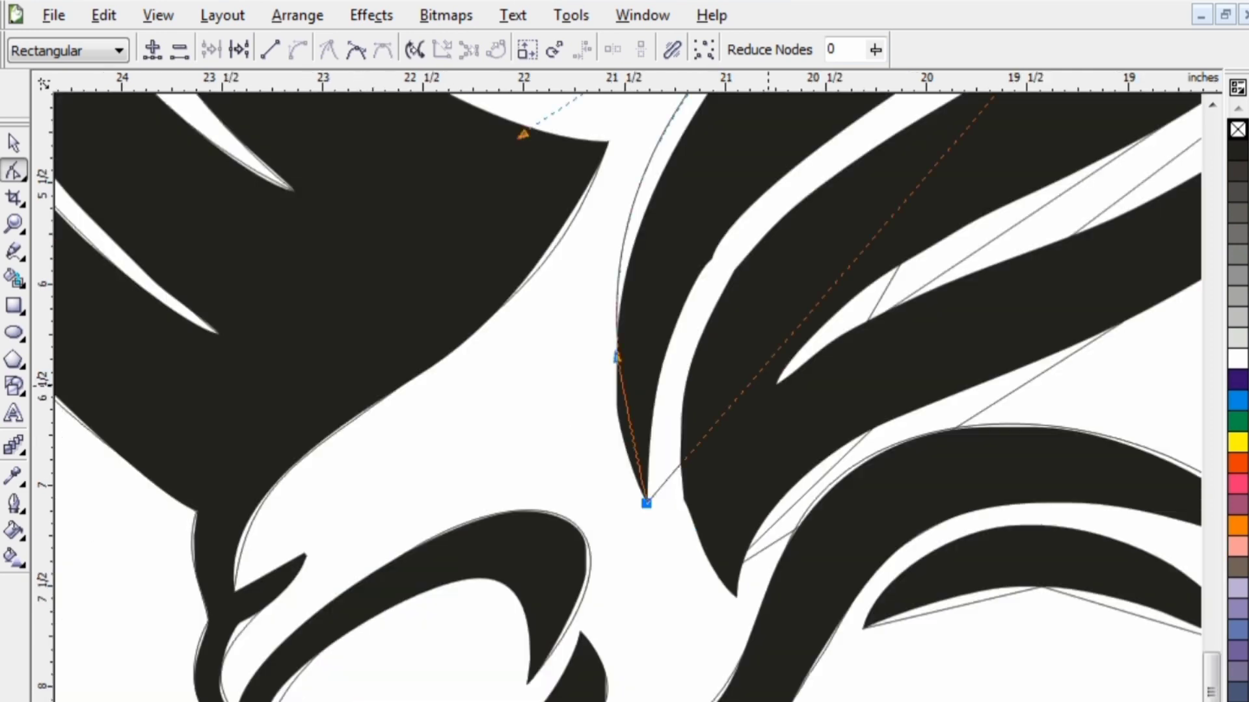
# Convert the top feather's lower outer segment to a curve and fit it along the white gap above the middle feather.
pyautogui.click(670, 481)
pyautogui.click(669, 479)
pyautogui.click(669, 480)
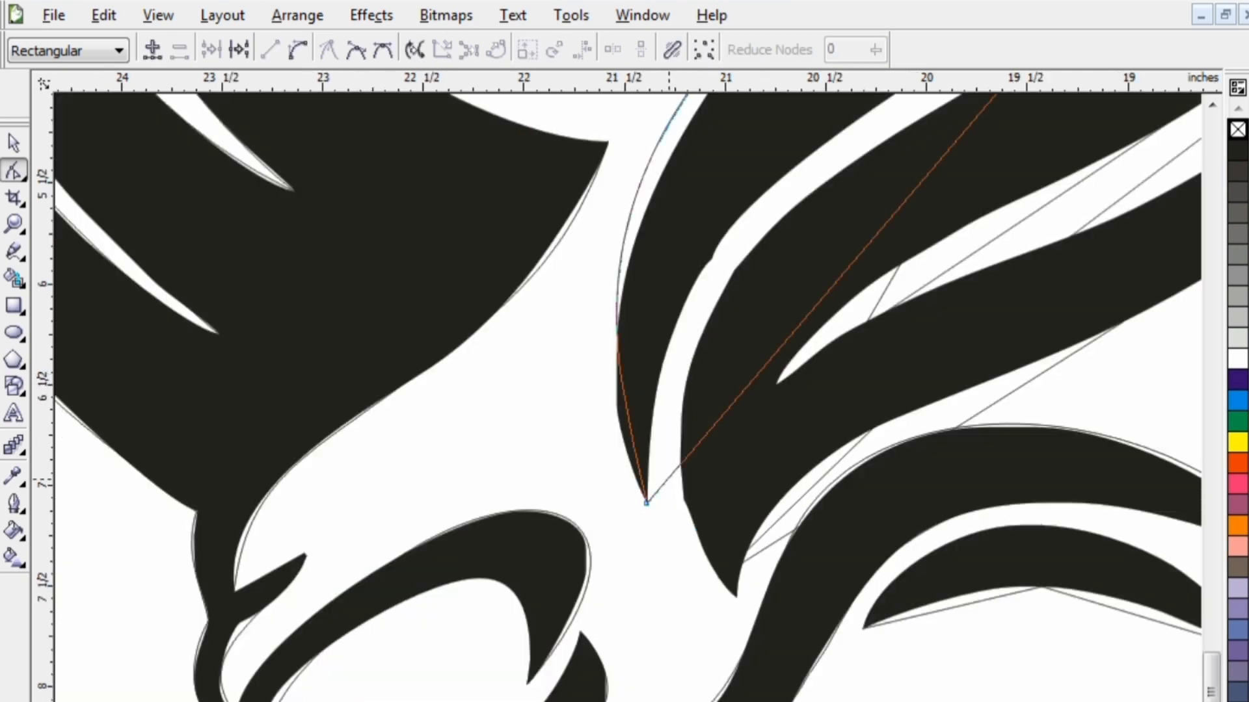
pyautogui.click(297, 49)
pyautogui.moveTo(970, 129); pyautogui.dragTo(736, 123)
pyautogui.moveTo(807, 317); pyautogui.dragTo(644, 305)
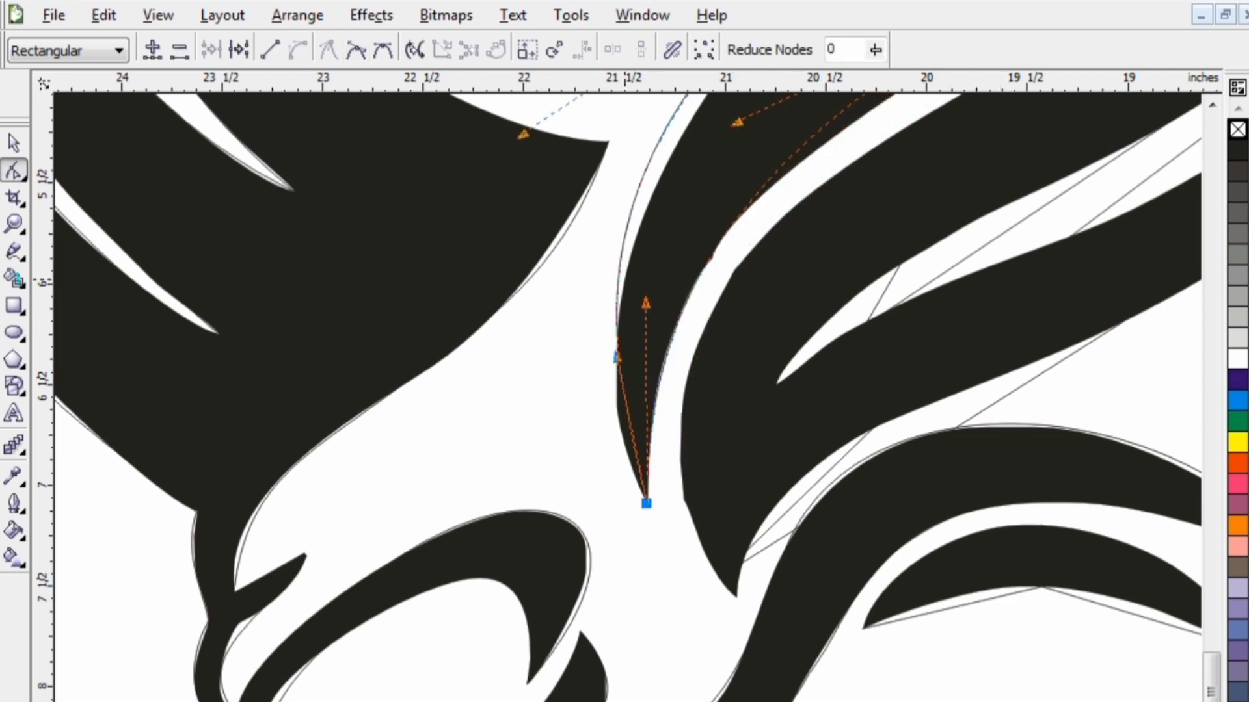
# Fine-tune the curve handles on both lower edges of the top feather to match the artwork.
pyautogui.scroll(-1, 610, 460)
pyautogui.moveTo(569, 461); pyautogui.dragTo(577, 475)
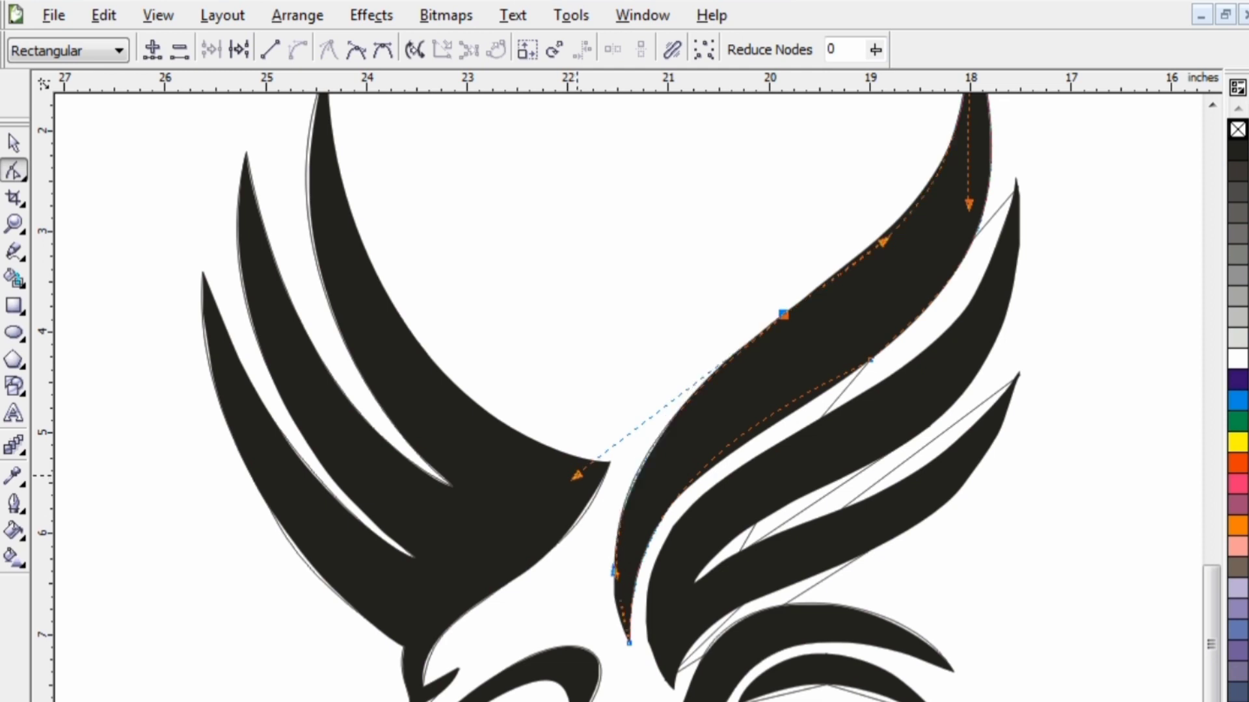
pyautogui.click(629, 644)
pyautogui.moveTo(677, 453); pyautogui.dragTo(683, 468)
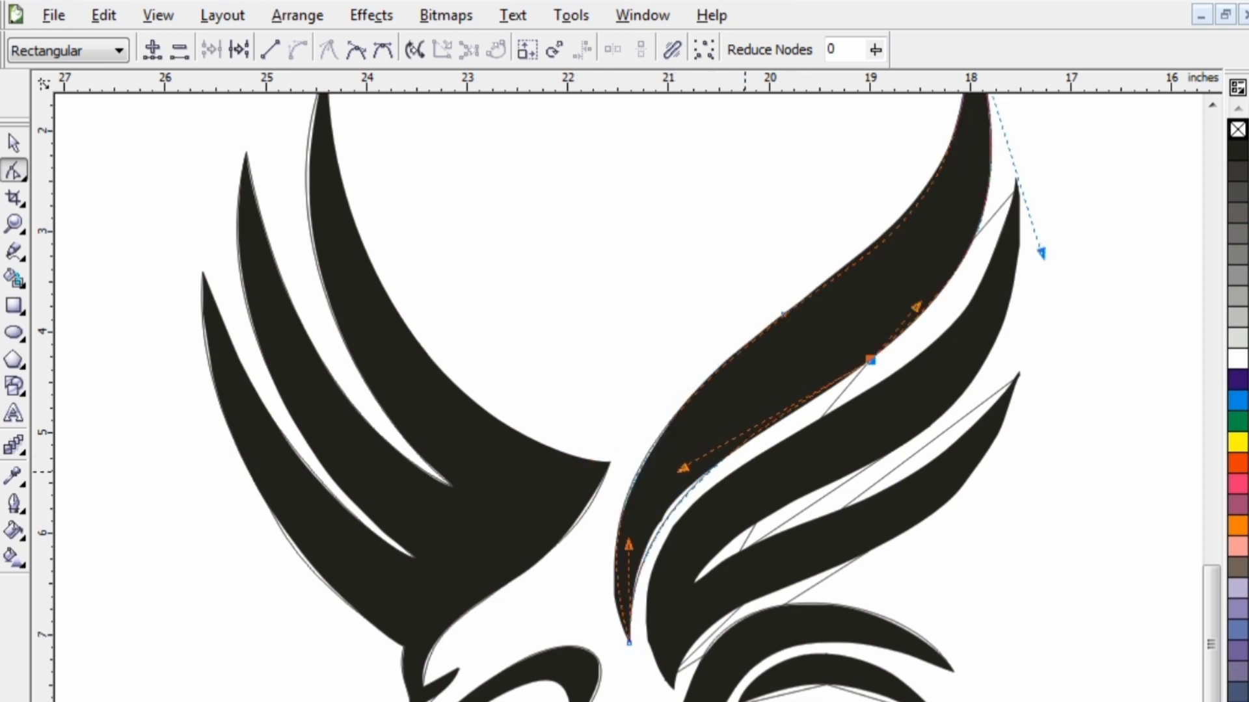
# Curve the middle feather's upper segment from its tip to fit the edge beside the white gap.
pyautogui.click(820, 457)
pyautogui.click(1002, 208)
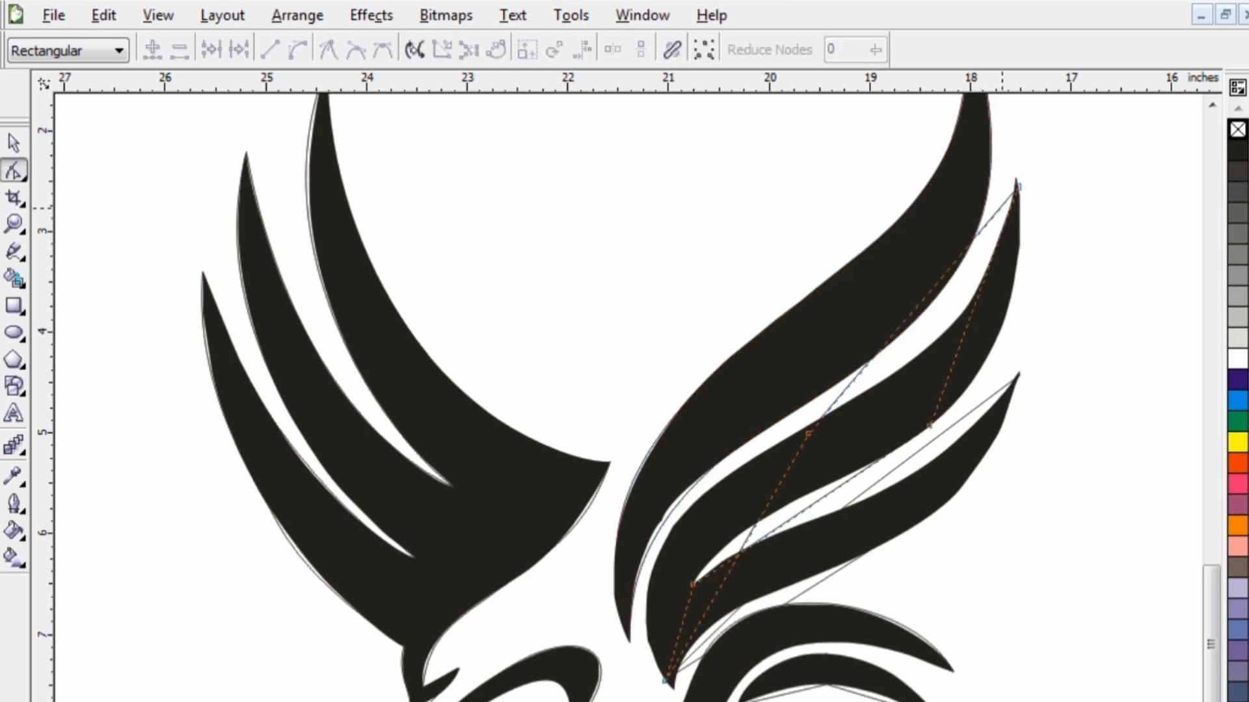
pyautogui.click(809, 434)
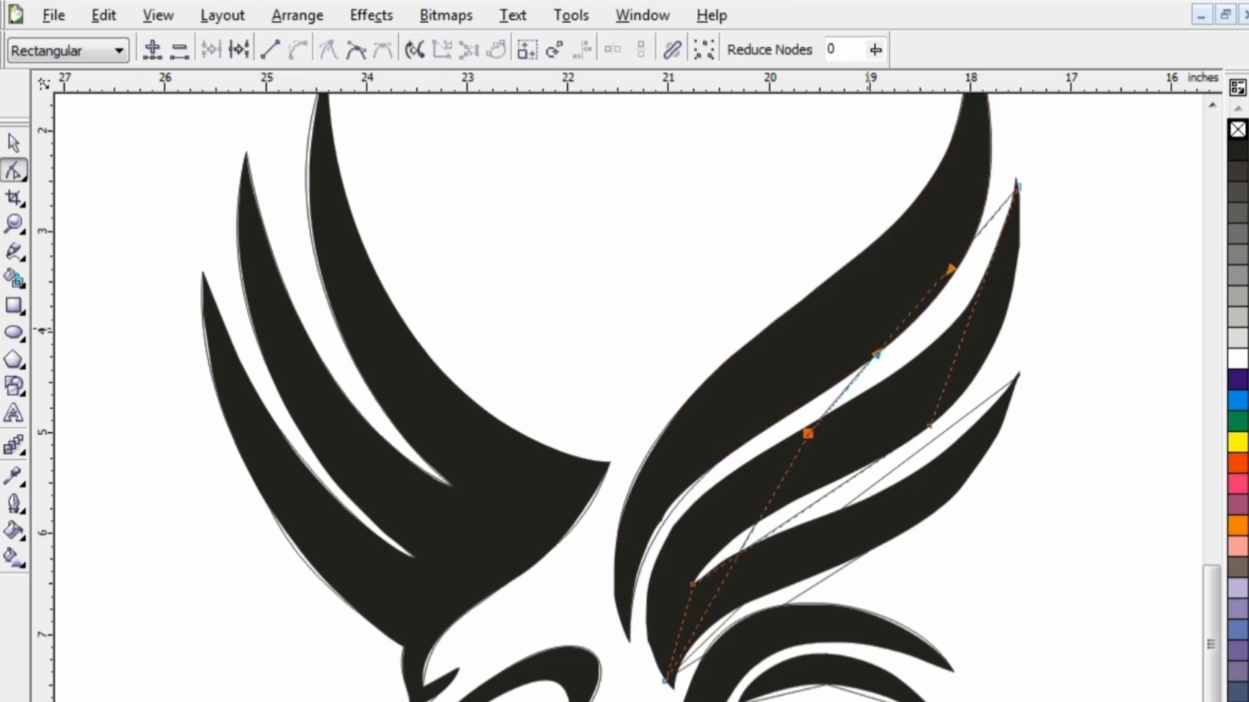
pyautogui.moveTo(877, 355); pyautogui.dragTo(952, 335)
pyautogui.click(998, 195)
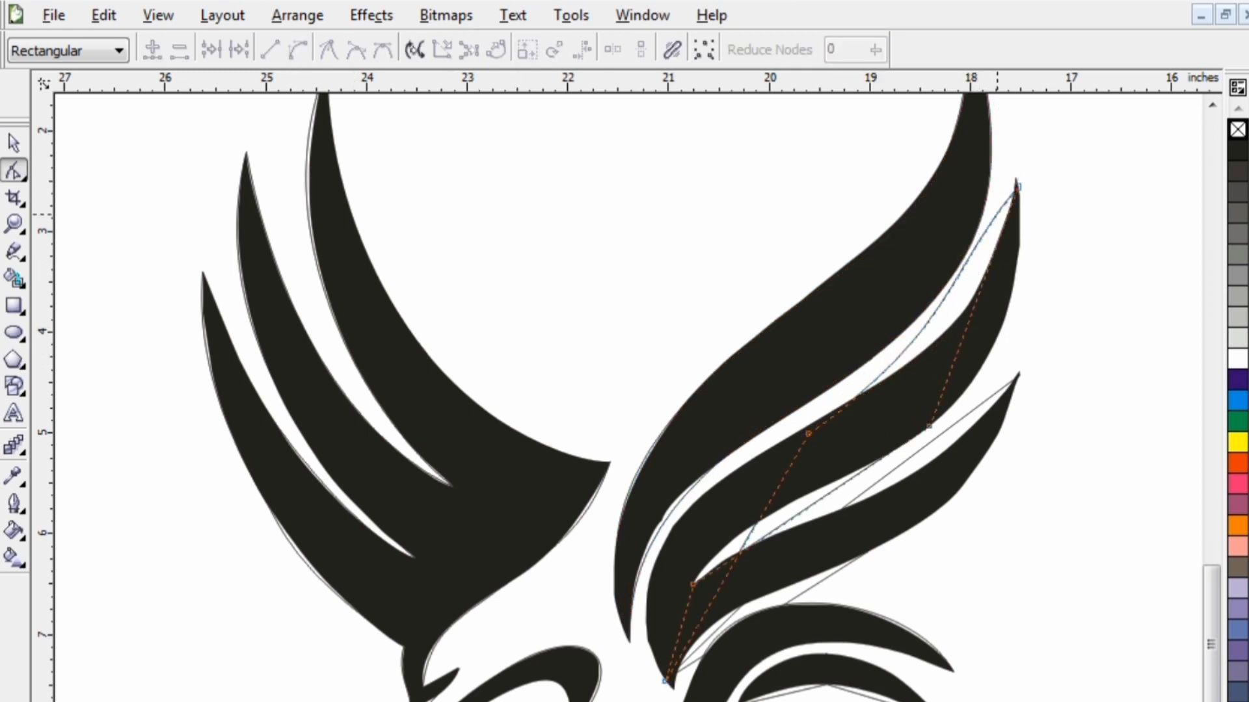
pyautogui.click(1018, 187)
pyautogui.moveTo(951, 268); pyautogui.dragTo(976, 306)
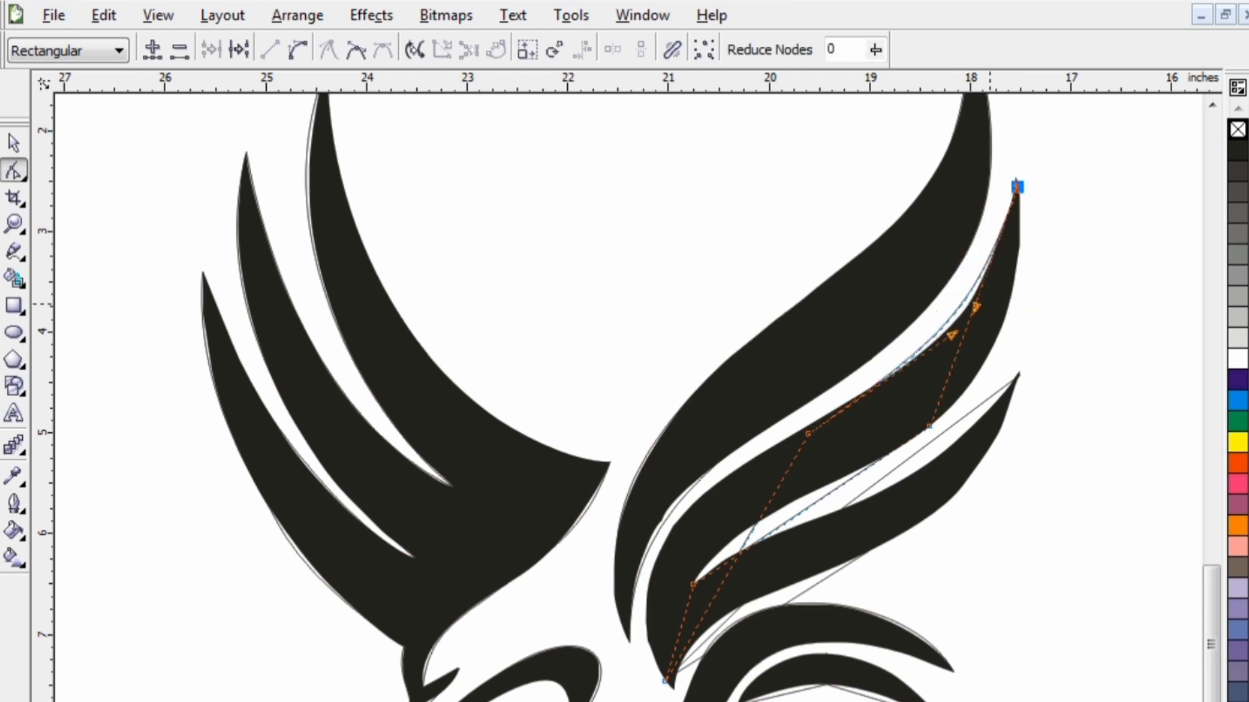
# Convert the middle feather's upper inner segment to a curve and fit it along the black edge down to the pointed base.
pyautogui.click(783, 484)
pyautogui.click(792, 459)
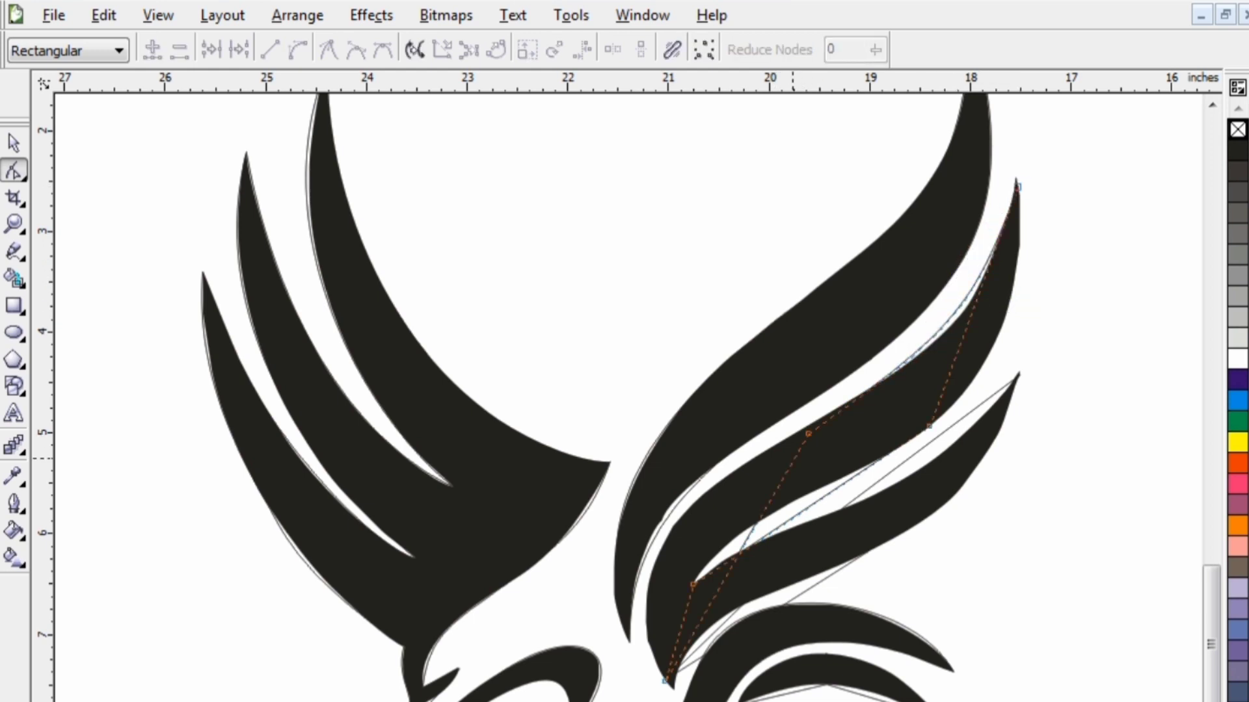
pyautogui.click(297, 50)
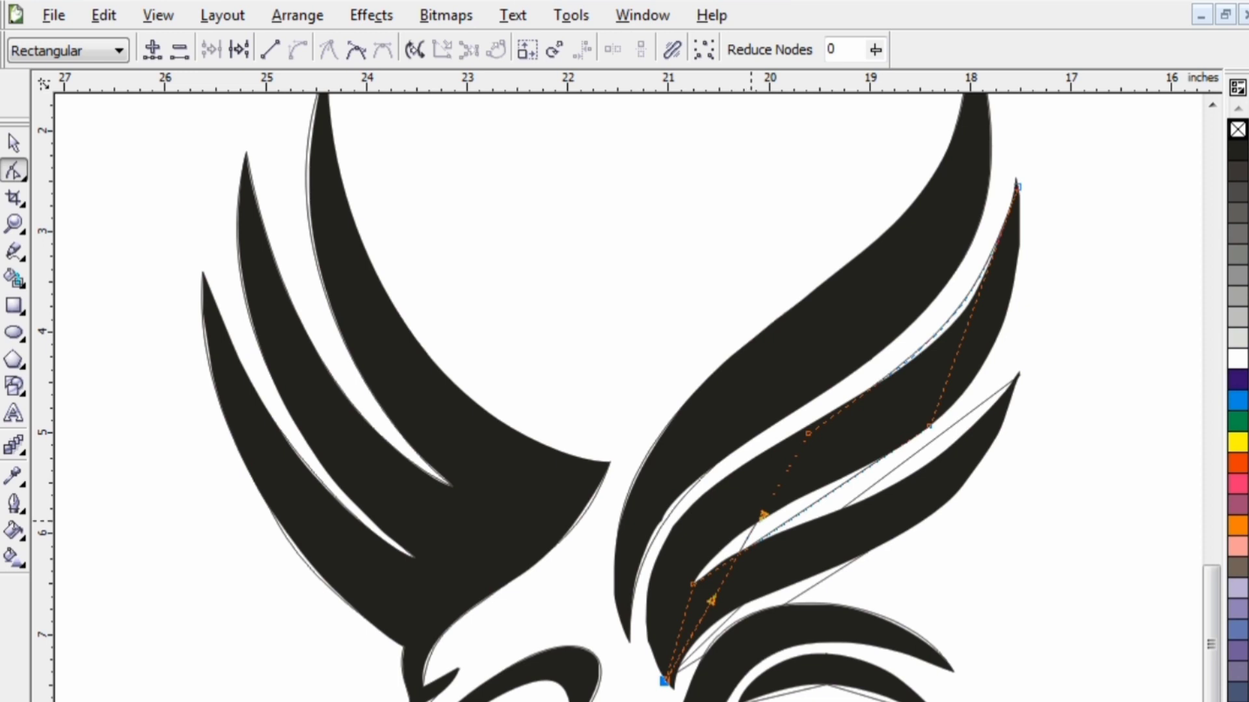
pyautogui.moveTo(764, 516); pyautogui.dragTo(638, 484)
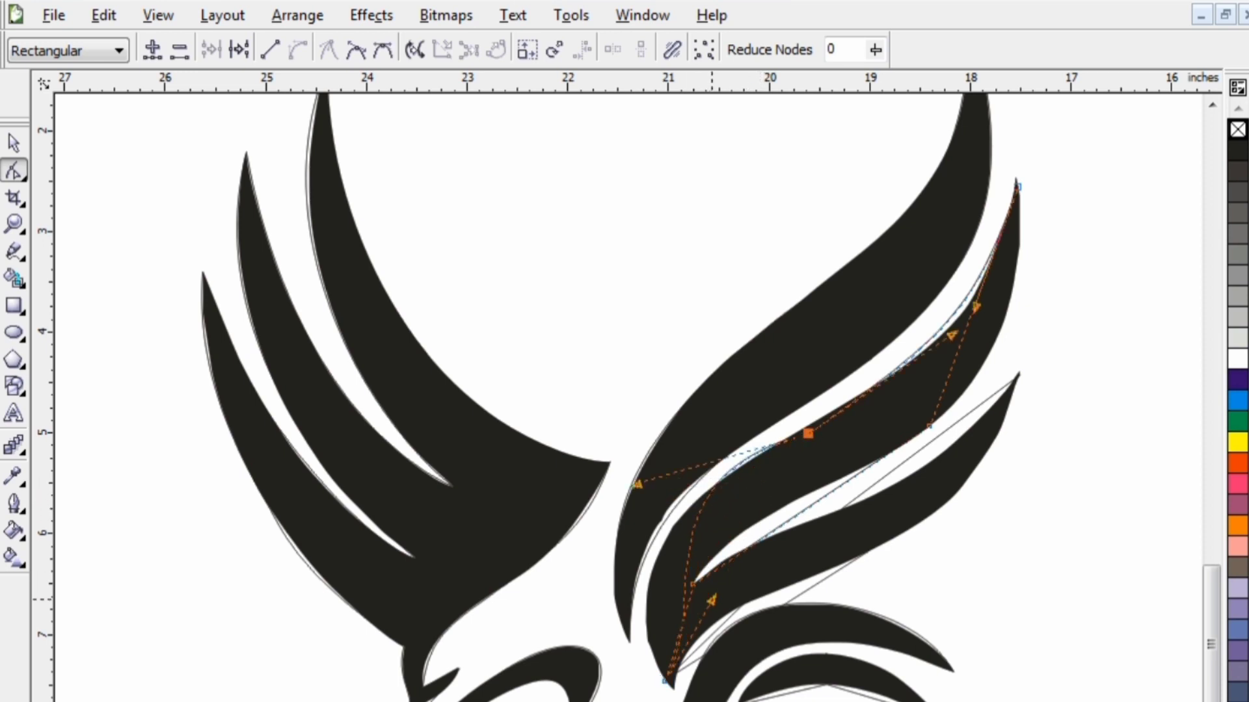
pyautogui.moveTo(711, 600); pyautogui.dragTo(646, 618)
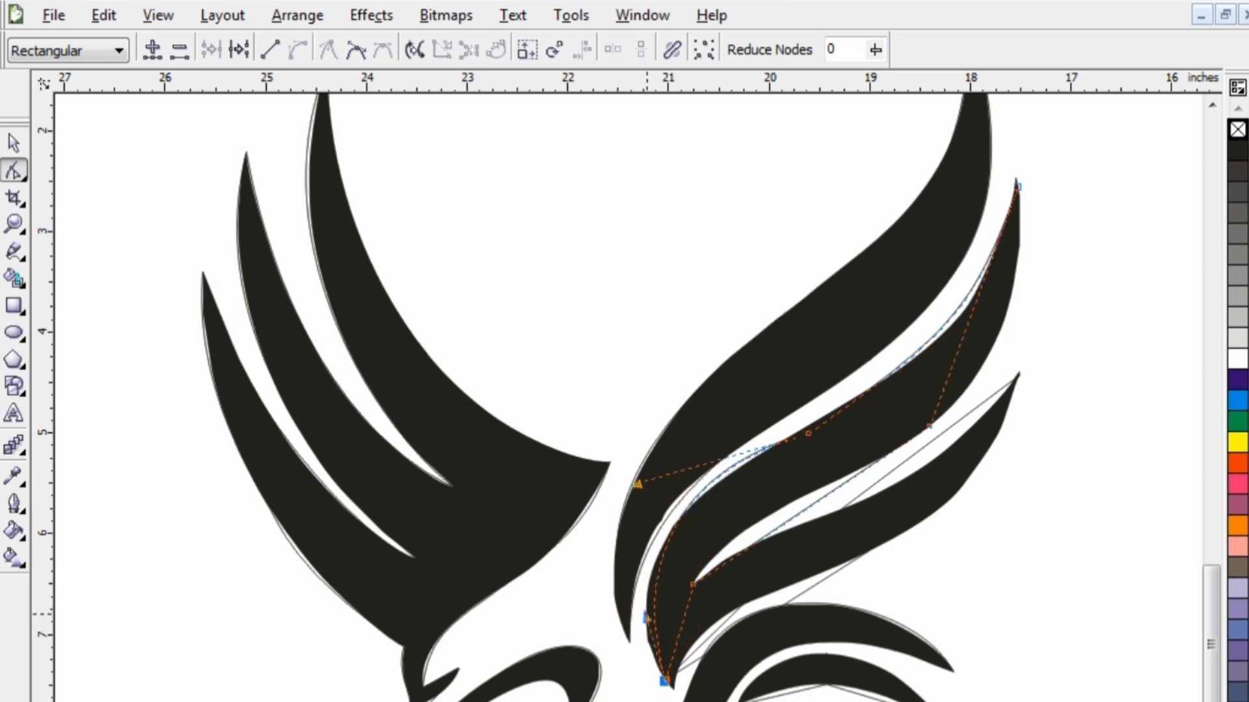
# Convert the middle feather's long lower-edge segments to curves and bow the one nearest the tip outward along the black edge.
pyautogui.click(831, 492)
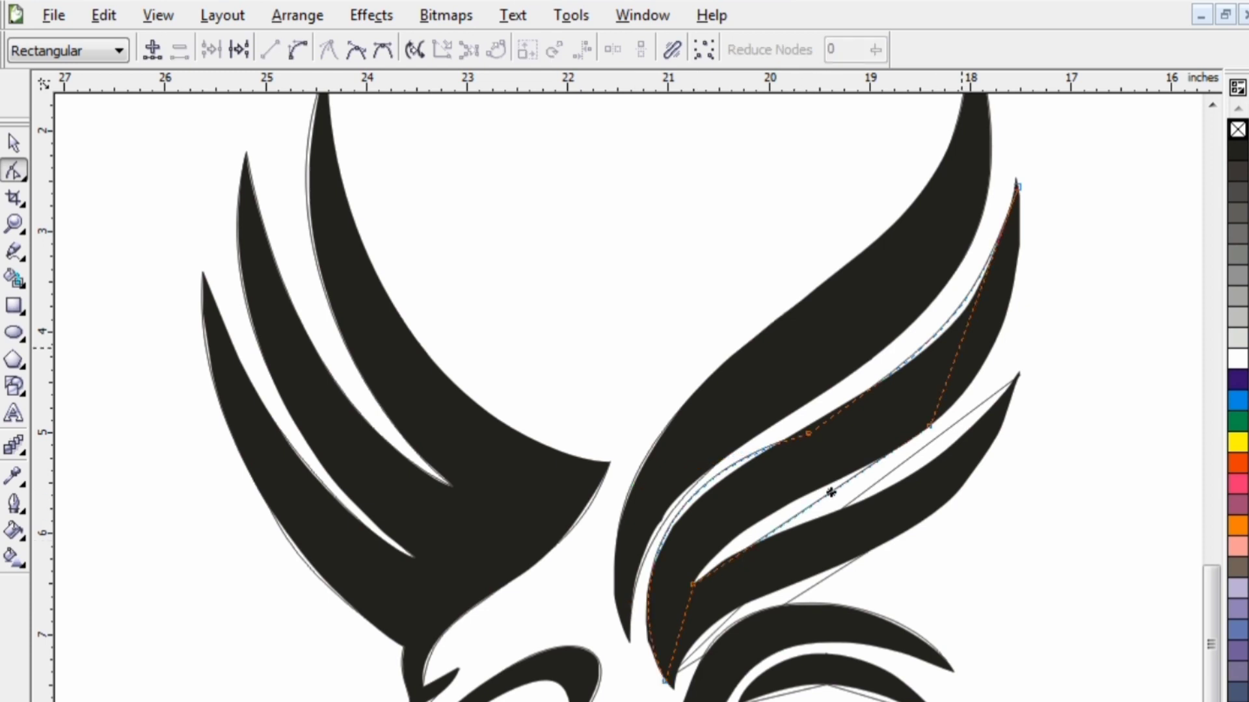
pyautogui.click(297, 50)
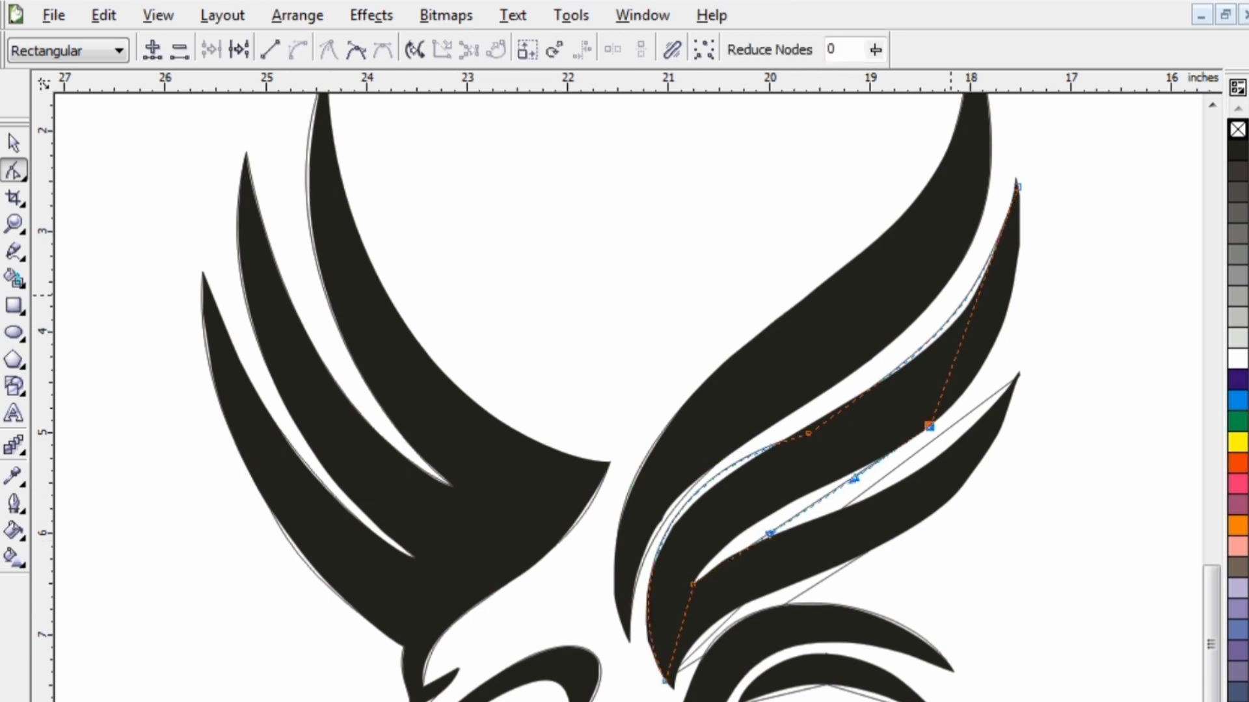
pyautogui.click(967, 320)
pyautogui.click(962, 336)
pyautogui.click(297, 50)
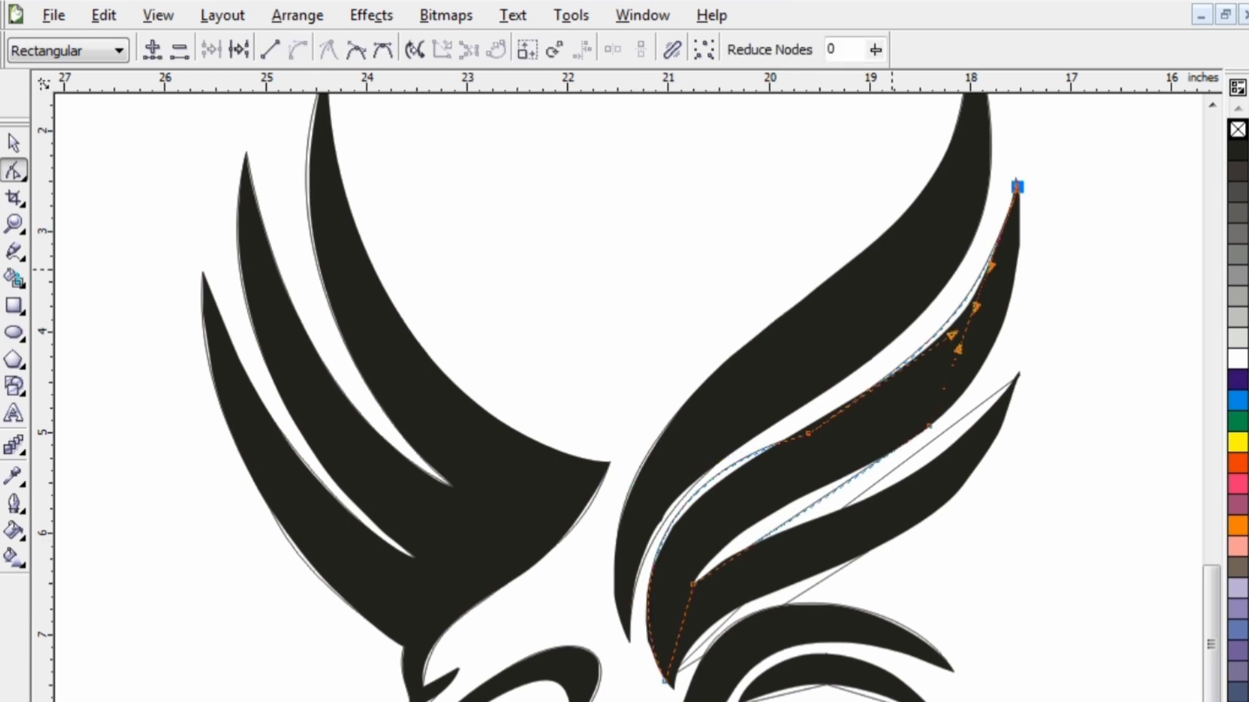
pyautogui.moveTo(975, 304)
pyautogui.mouseDown()
pyautogui.moveTo(1012, 317)
pyautogui.moveTo(976, 306)
pyautogui.mouseUp()
pyautogui.moveTo(956, 350); pyautogui.dragTo(1014, 356)
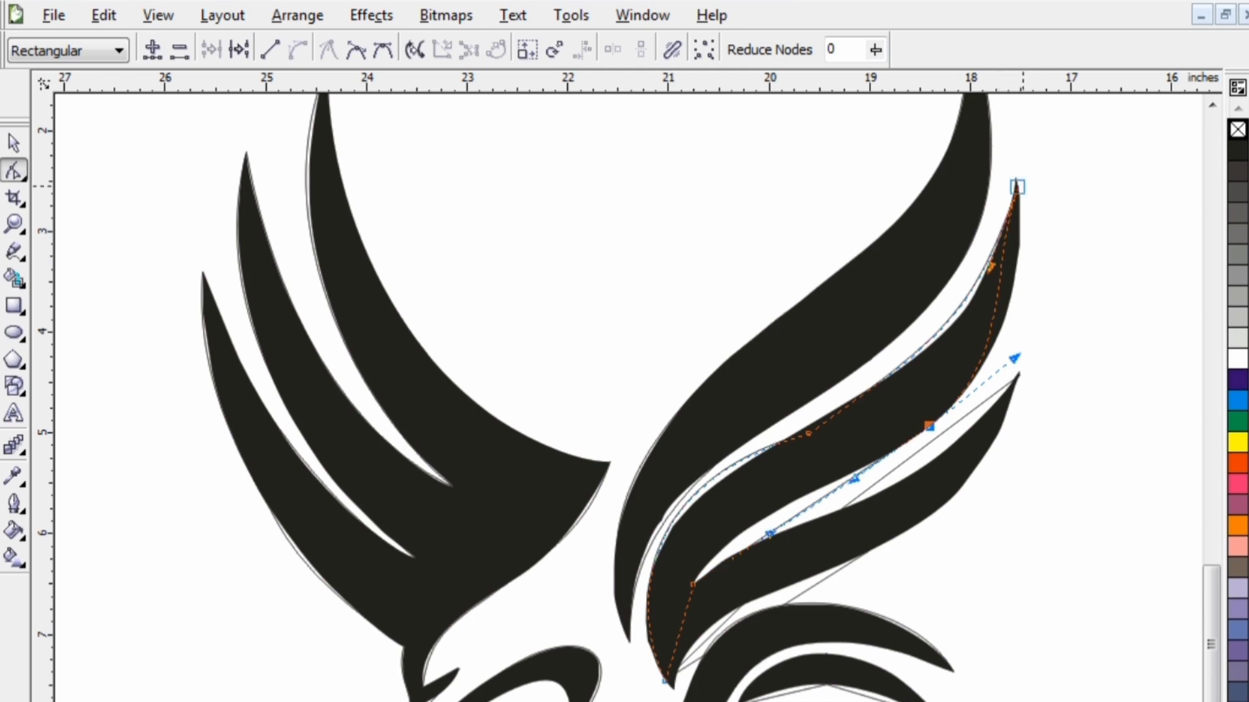
pyautogui.moveTo(975, 307); pyautogui.dragTo(1006, 315)
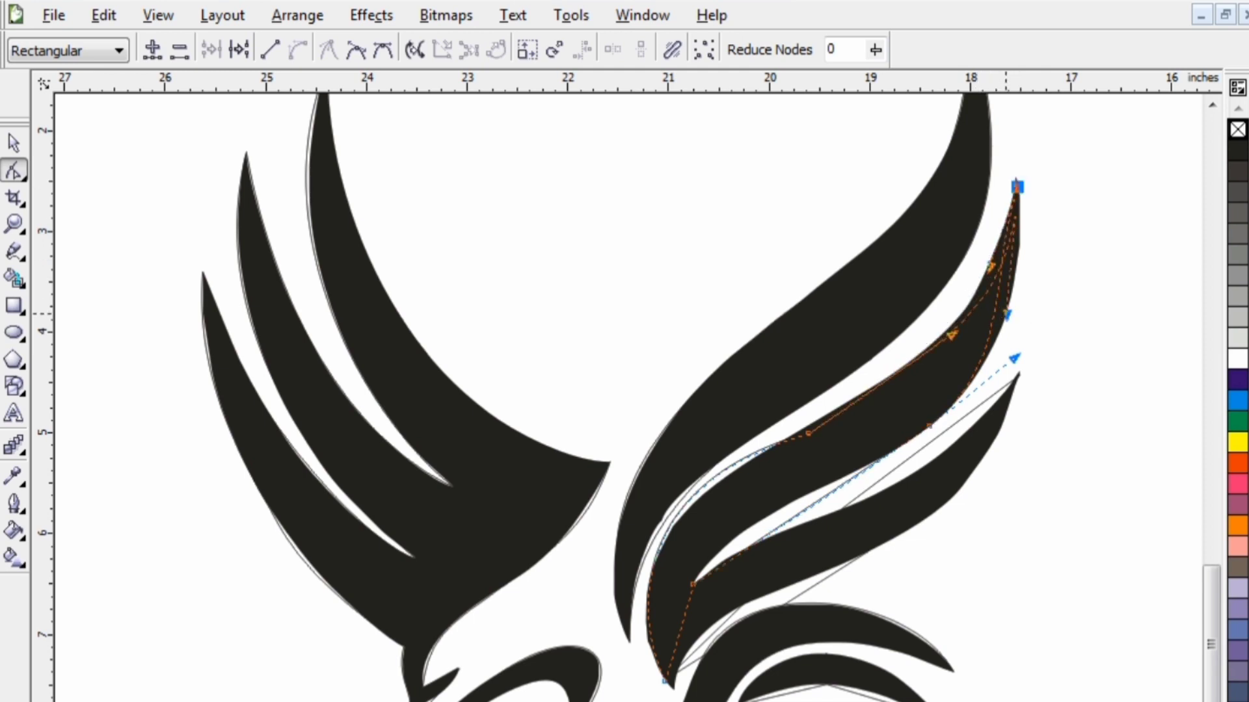
pyautogui.hotkey('ctrl', 'z')
pyautogui.moveTo(991, 267); pyautogui.dragTo(1014, 291)
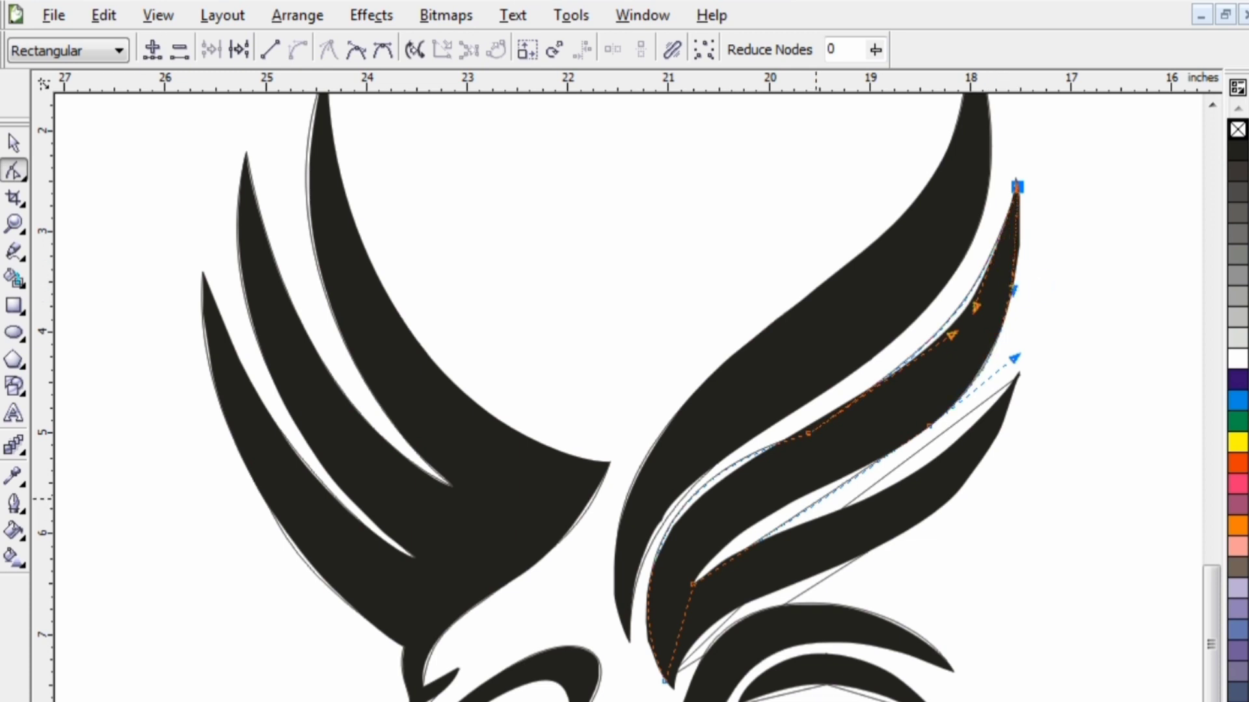
# Shape the rest of the middle feather's lower edge, including the short base segment, to follow the artwork.
pyautogui.click(929, 426)
pyautogui.moveTo(853, 479)
pyautogui.mouseDown()
pyautogui.moveTo(806, 468)
pyautogui.moveTo(850, 475)
pyautogui.mouseUp()
pyautogui.moveTo(770, 534); pyautogui.dragTo(707, 536)
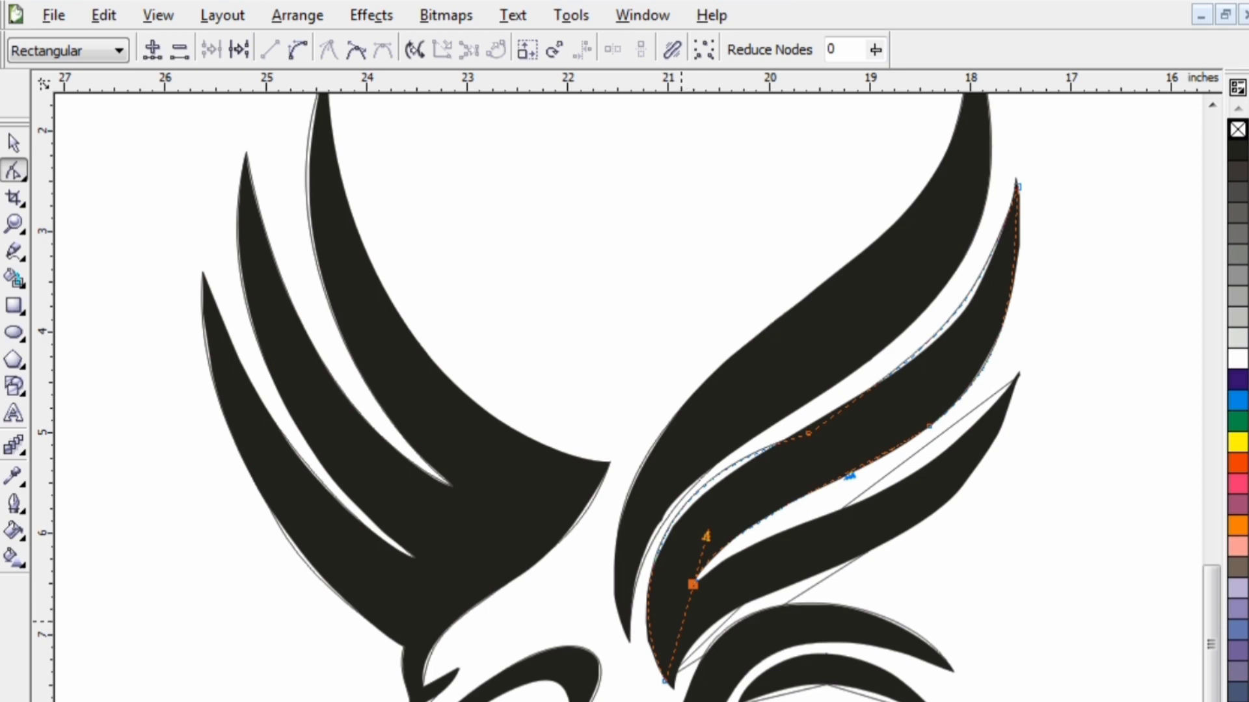
pyautogui.click(682, 621)
pyautogui.moveTo(685, 617); pyautogui.dragTo(669, 654)
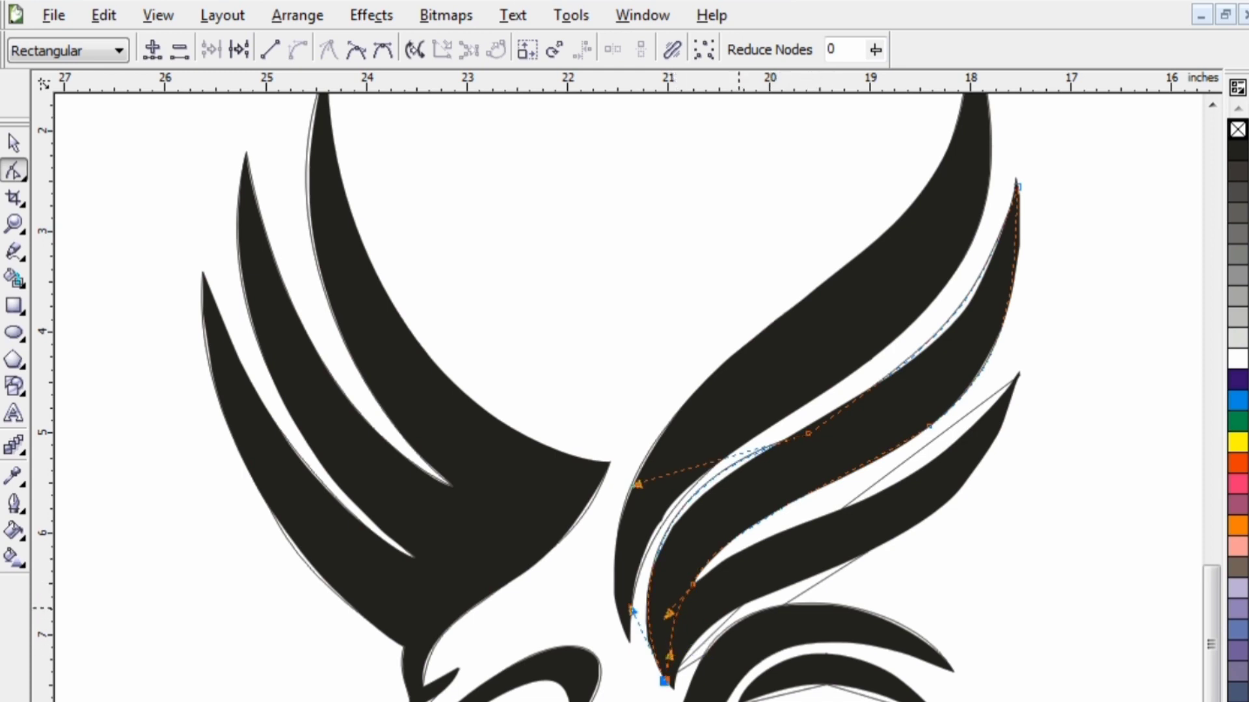
# Convert the bottom feather's upper inner segment to a curve and fit it from the base along the white gap.
pyautogui.click(727, 618)
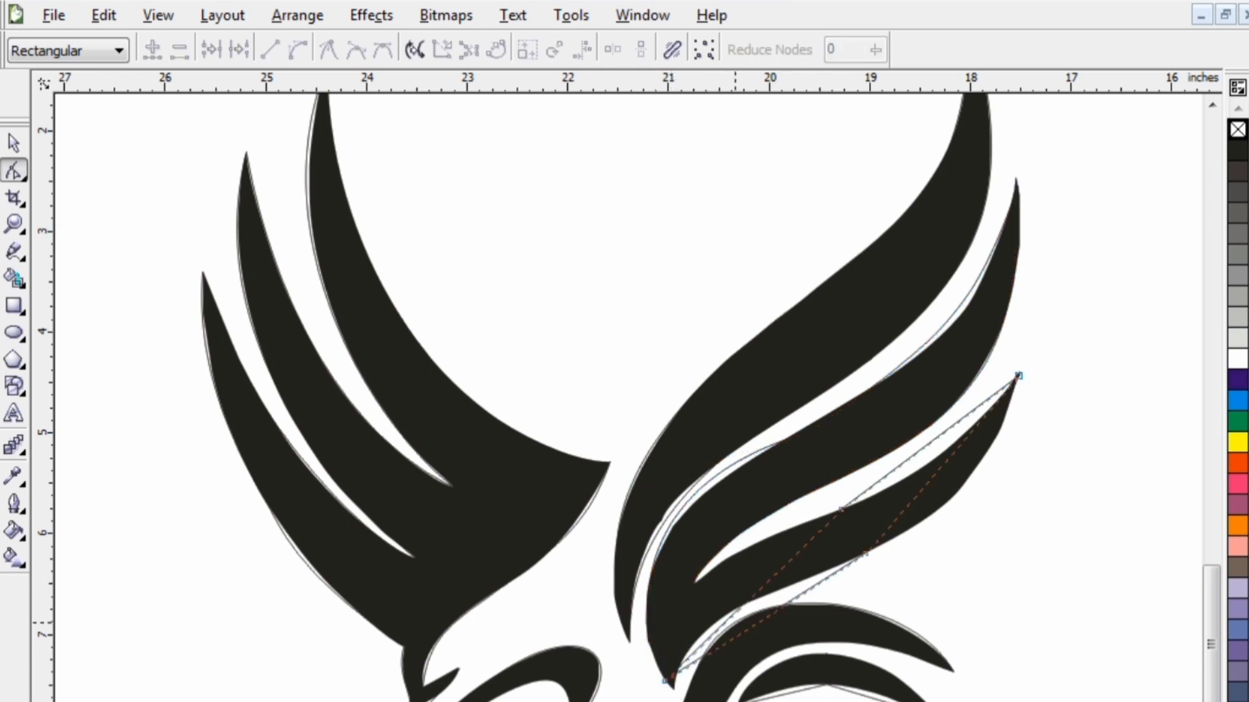
pyautogui.click(735, 612)
pyautogui.click(298, 50)
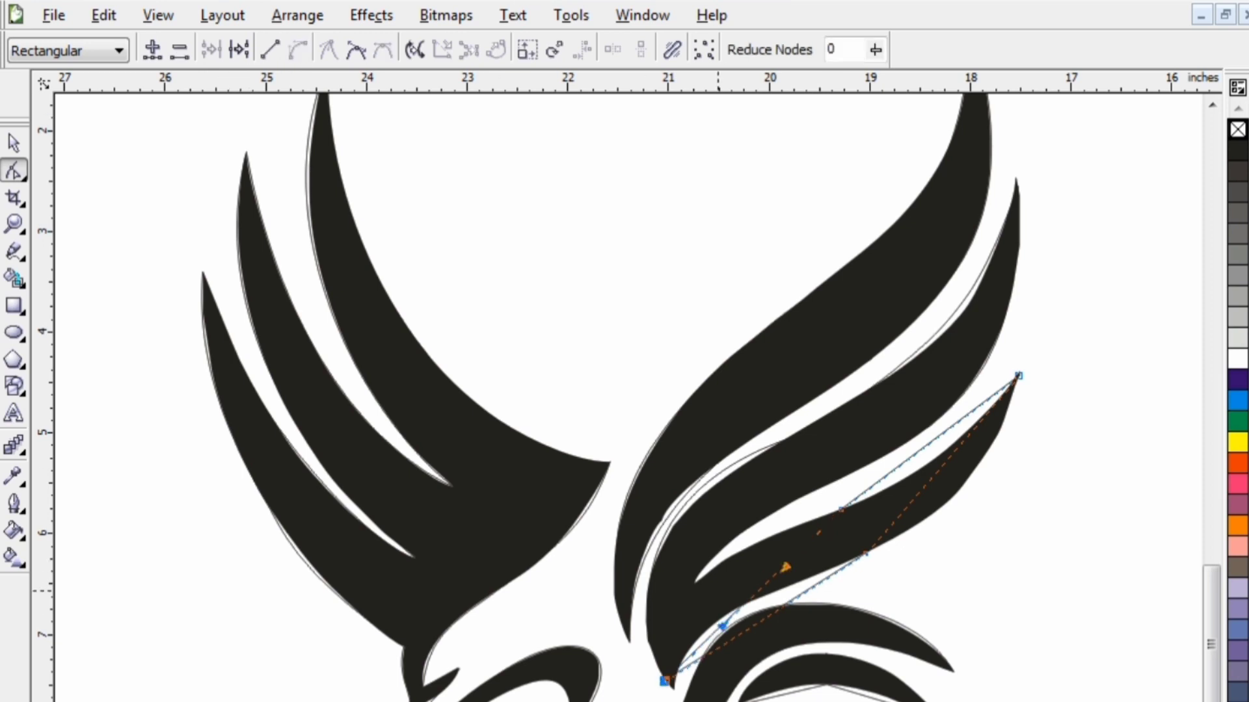
pyautogui.moveTo(722, 627); pyautogui.dragTo(673, 528)
pyautogui.moveTo(785, 567); pyautogui.dragTo(795, 550)
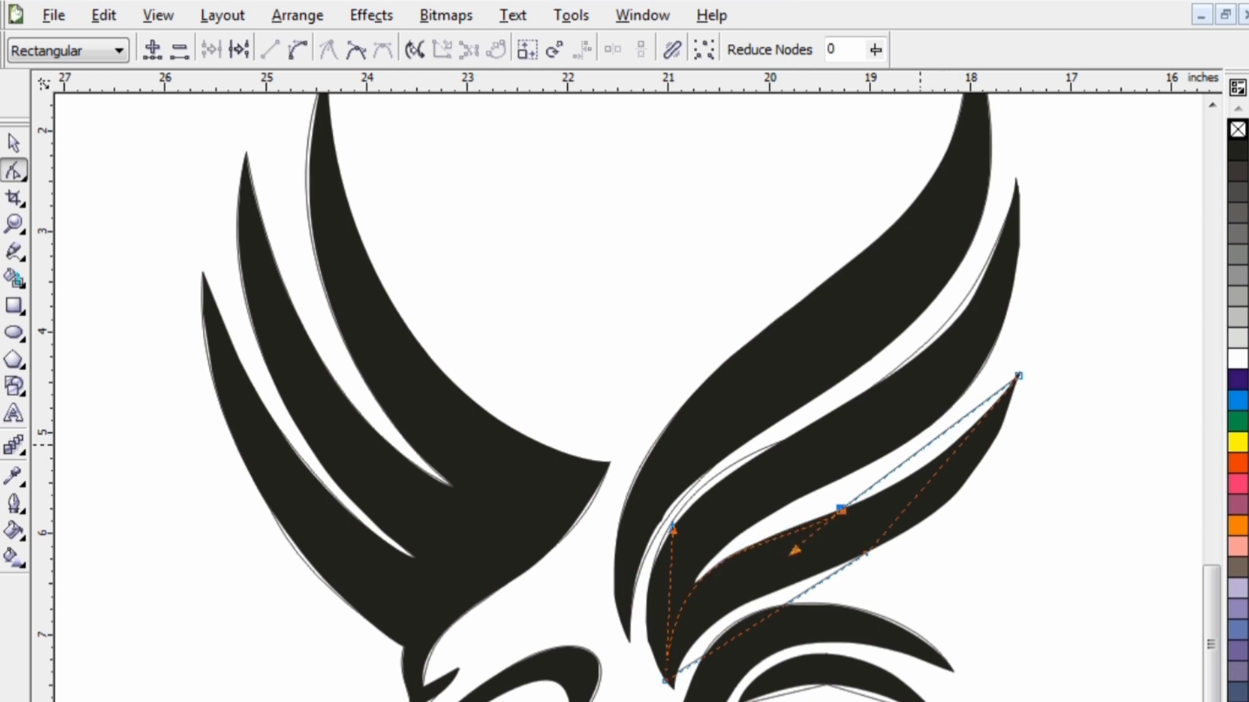
# Convert the bottom feather's two outer segments to curves and bow them along the black edges toward the tip.
pyautogui.click(298, 48)
pyautogui.moveTo(964, 420); pyautogui.dragTo(978, 467)
pyautogui.moveTo(899, 467)
pyautogui.mouseDown()
pyautogui.moveTo(899, 479)
pyautogui.moveTo(982, 510)
pyautogui.moveTo(1049, 452)
pyautogui.mouseUp()
pyautogui.click(924, 486)
pyautogui.click(297, 49)
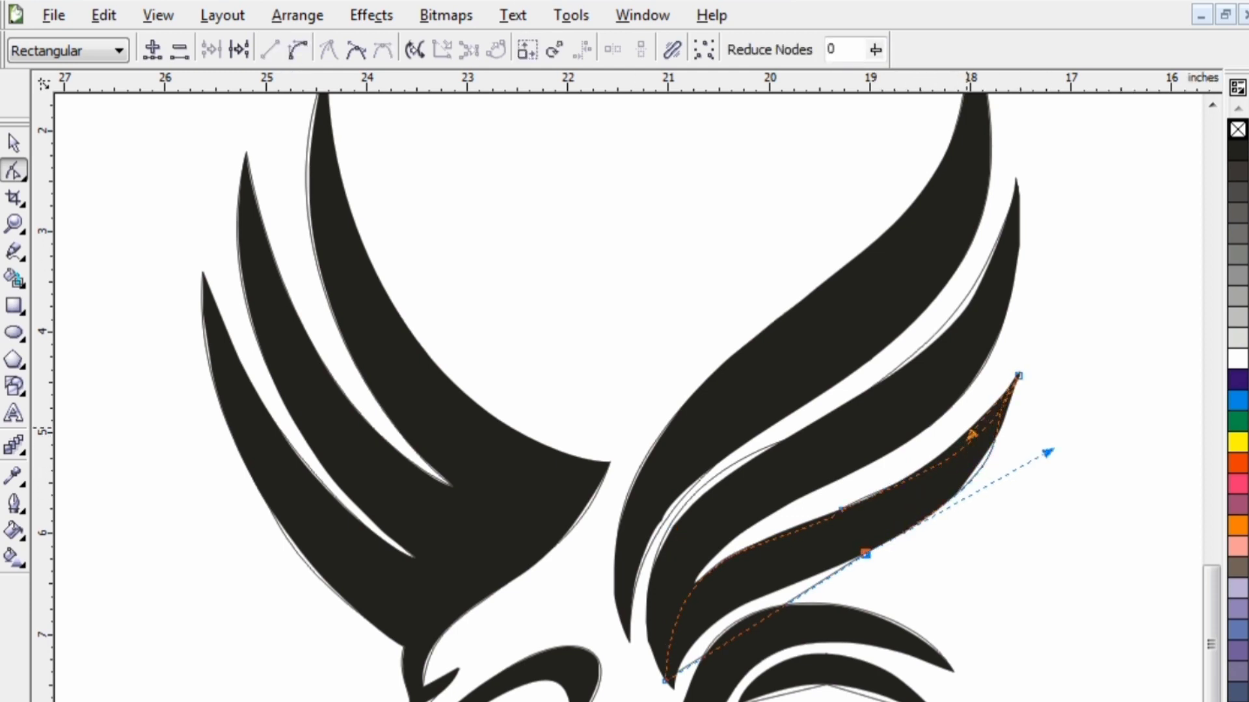
# Refine the curve handles of both segments meeting at the bottom feather's tip.
pyautogui.click(1019, 376)
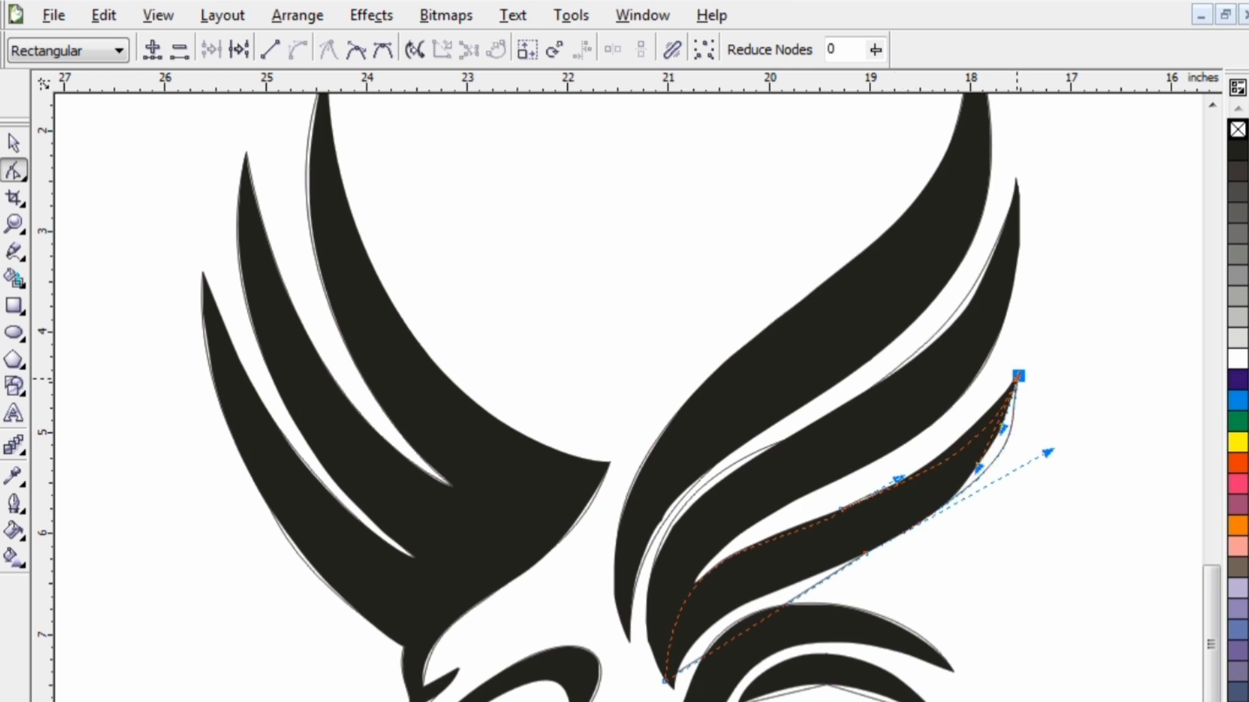
pyautogui.moveTo(899, 480); pyautogui.dragTo(884, 465)
pyautogui.click(1018, 376)
pyautogui.moveTo(1003, 428); pyautogui.dragTo(976, 441)
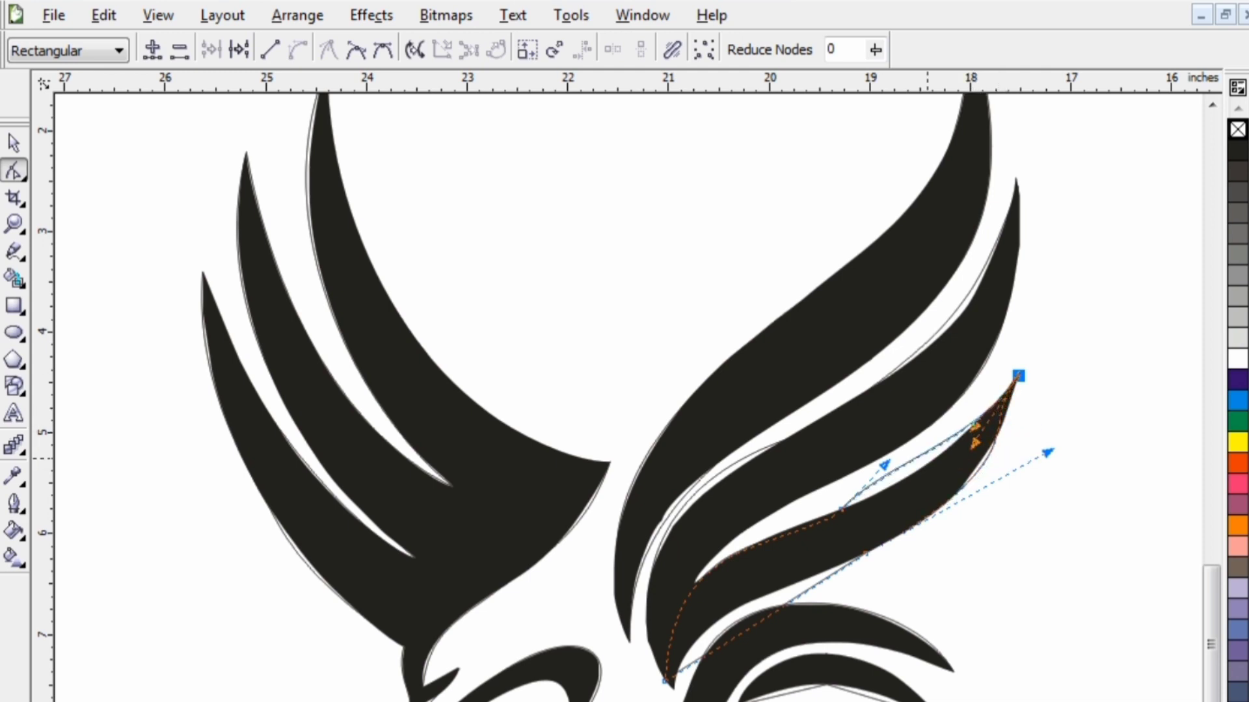
pyautogui.moveTo(884, 465); pyautogui.dragTo(893, 486)
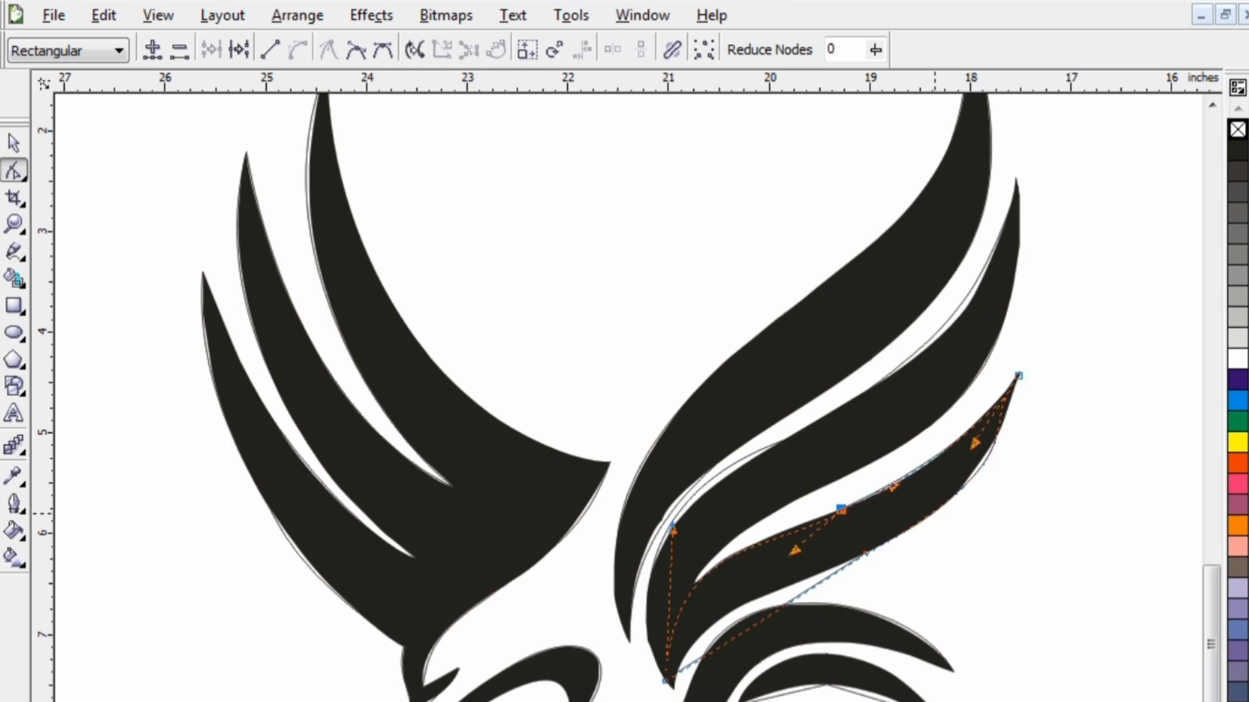
pyautogui.click(1018, 376)
pyautogui.click(977, 430)
pyautogui.click(1019, 376)
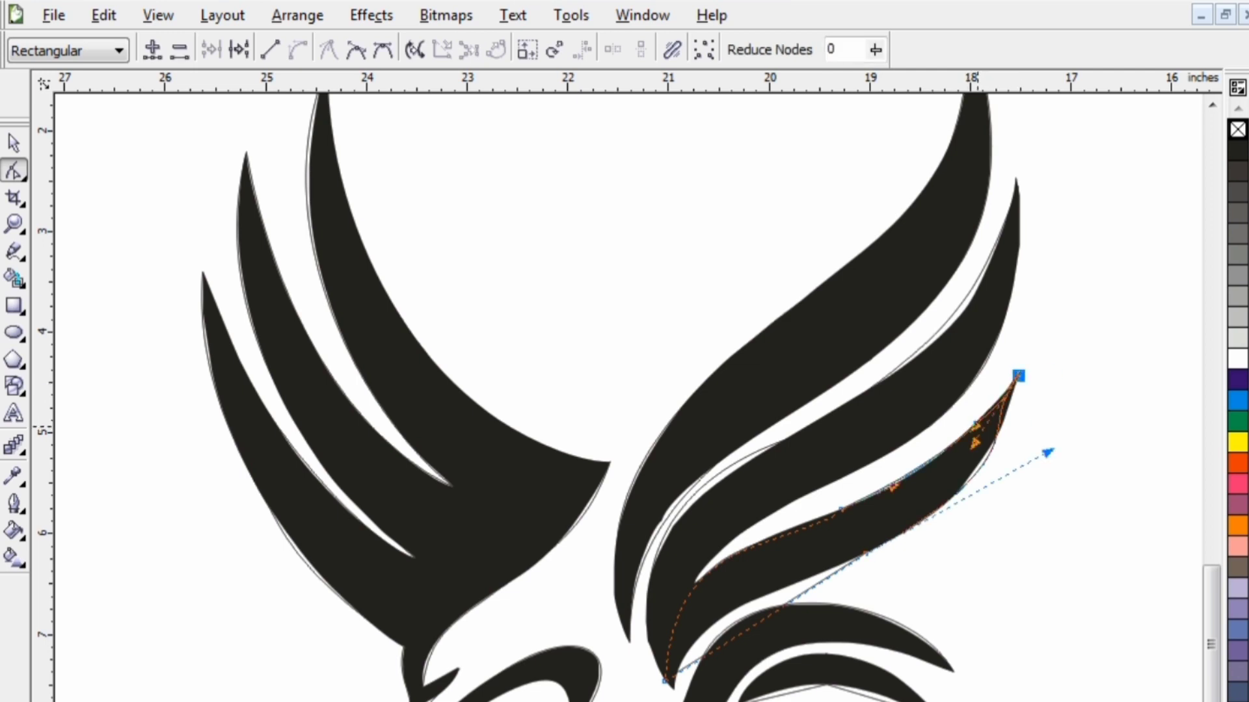
pyautogui.moveTo(977, 426); pyautogui.dragTo(1015, 396)
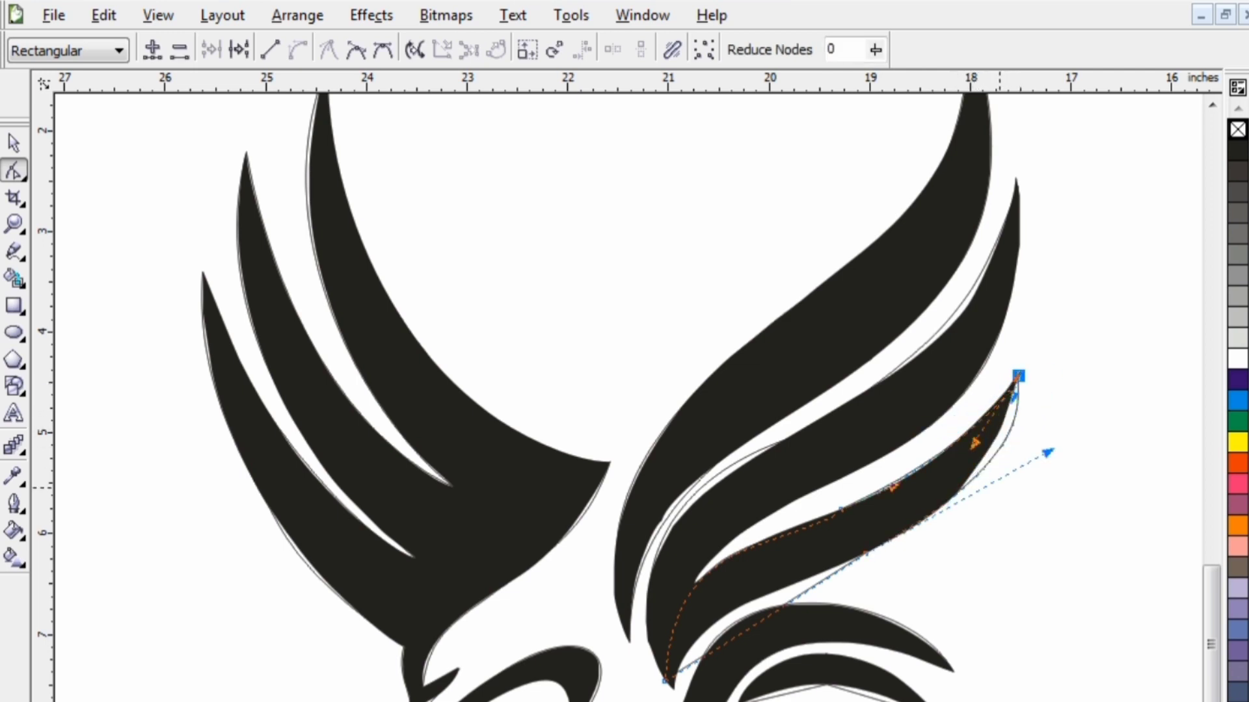
# Curve the bottom feather's lower inner segment to follow the black edge down to its pointed base.
pyautogui.click(794, 597)
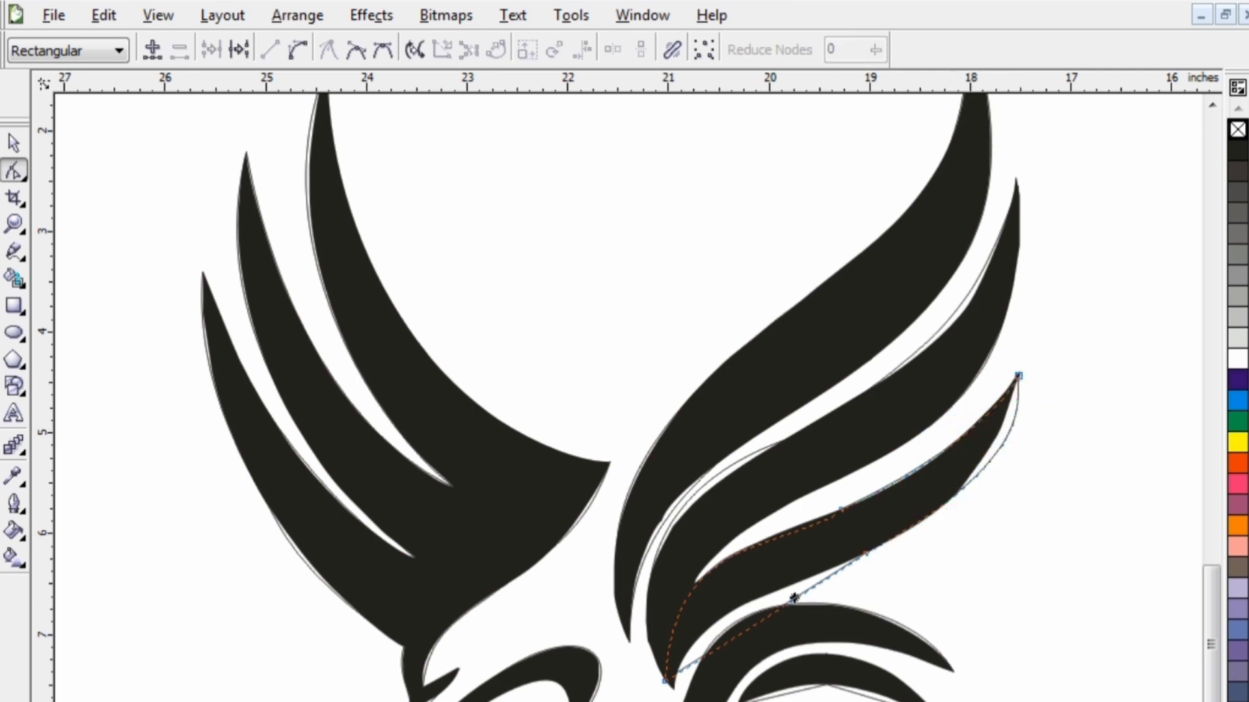
pyautogui.click(865, 553)
pyautogui.moveTo(803, 596); pyautogui.dragTo(769, 577)
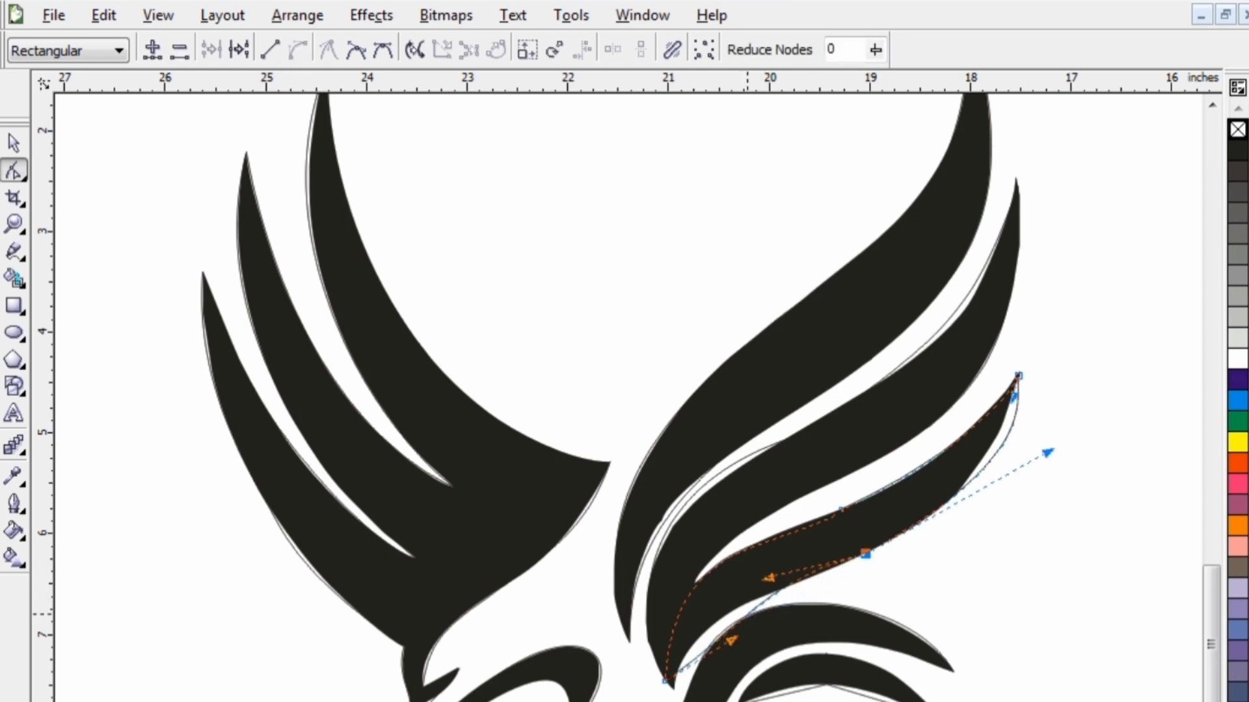
pyautogui.click(665, 681)
pyautogui.moveTo(732, 640); pyautogui.dragTo(694, 626)
# Move the left-wing and head outline aside and pull the black eagle artwork out from under the traced outlines.
pyautogui.click(15, 142)
pyautogui.scroll(-1, 790, 481)
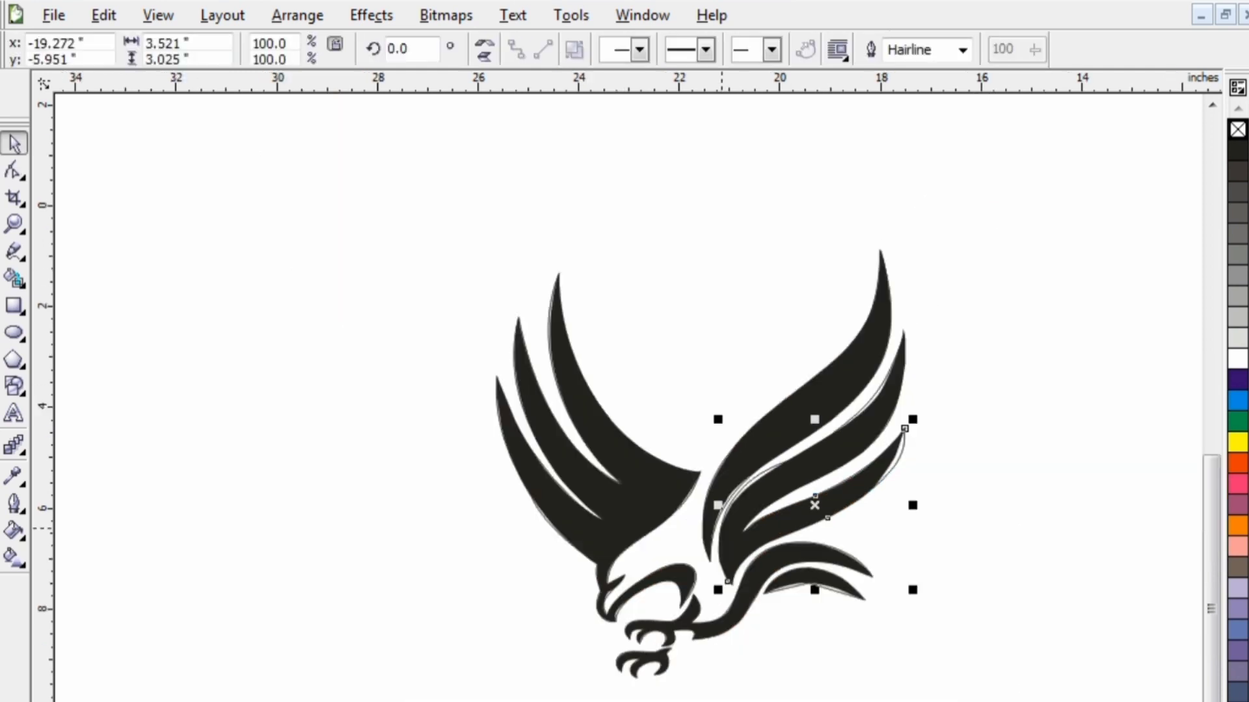
pyautogui.click(952, 417)
pyautogui.moveTo(887, 311); pyautogui.dragTo(1018, 346)
pyautogui.hotkey('ctrl', 'z')
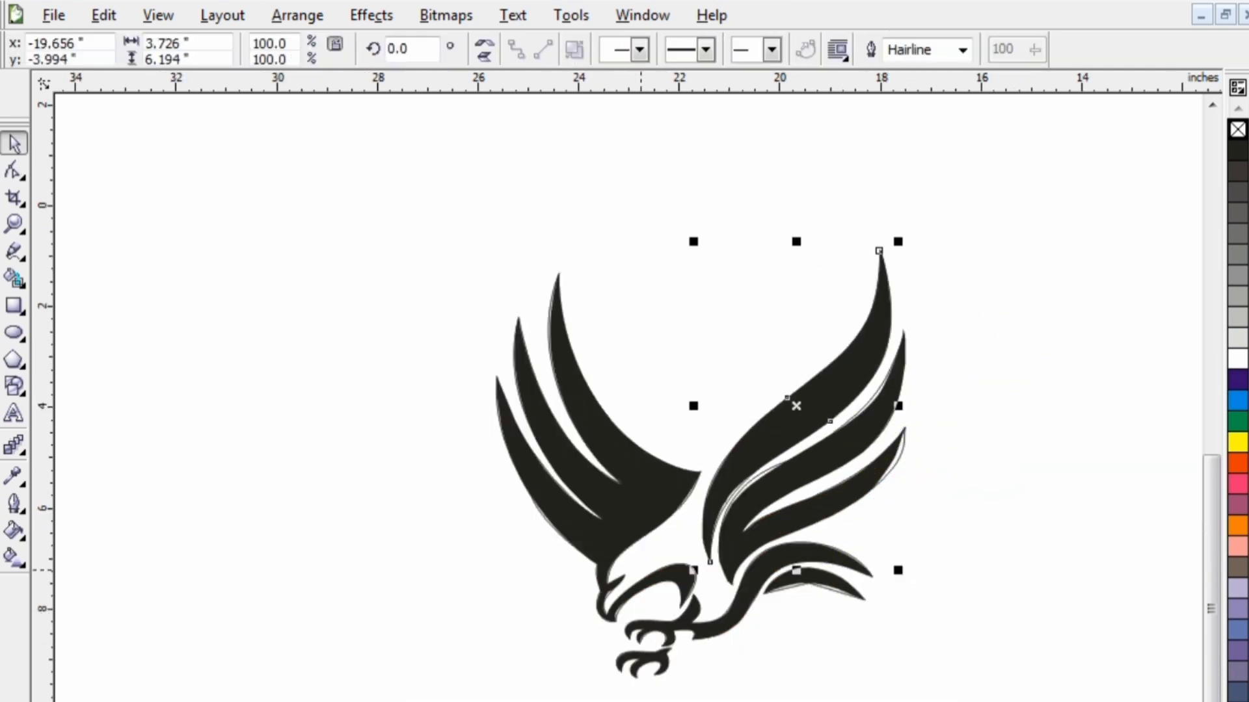
pyautogui.moveTo(665, 581); pyautogui.dragTo(482, 511)
pyautogui.moveTo(647, 498); pyautogui.dragTo(1111, 598)
pyautogui.moveTo(728, 503); pyautogui.dragTo(1191, 601)
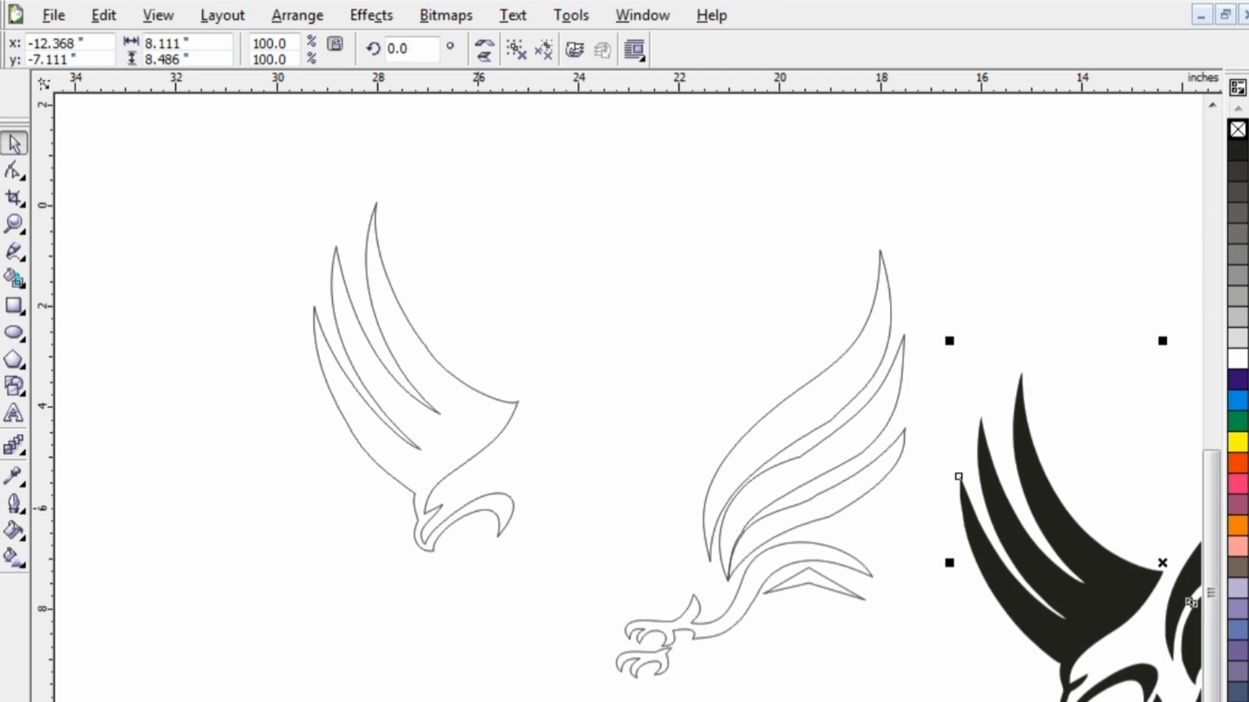
# Place the left-wing and head outline back beside the other outlines and delete the black eagle artwork.
pyautogui.moveTo(480, 510); pyautogui.dragTo(657, 585)
pyautogui.press('Escape')
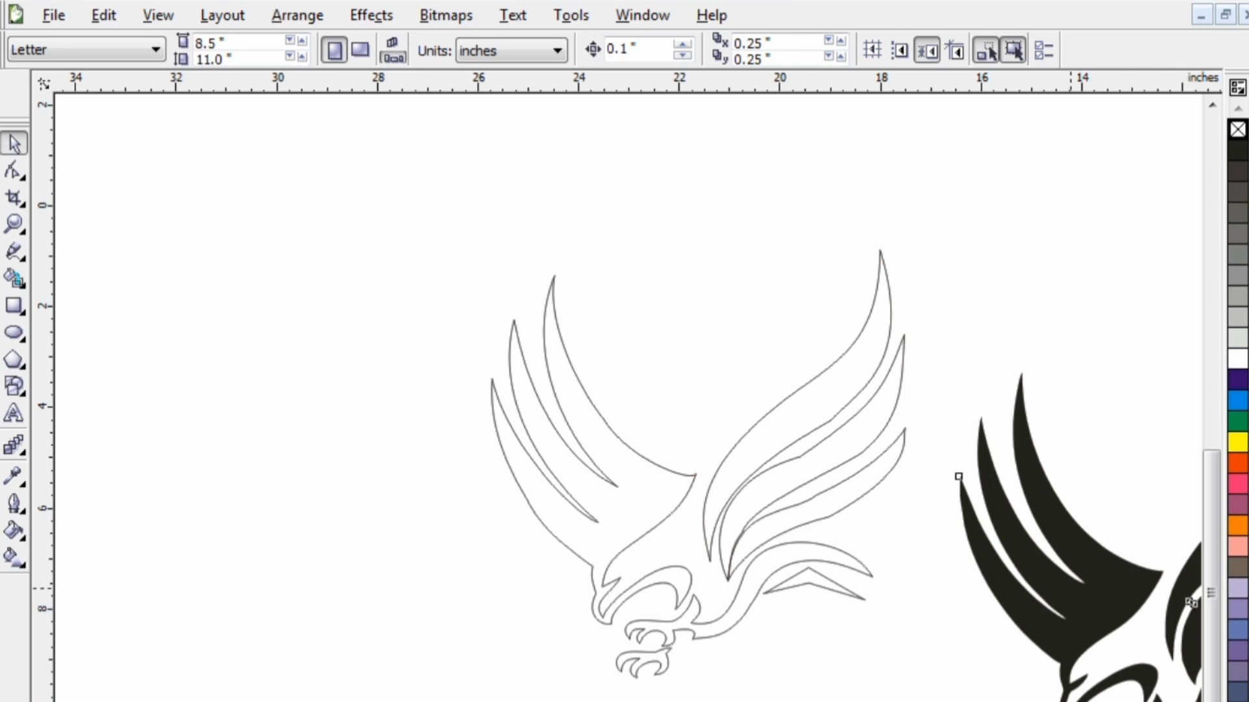
pyautogui.click(959, 474)
pyautogui.press('Delete')
# Fill the left-wing and head shape with blue.
pyautogui.click(552, 485)
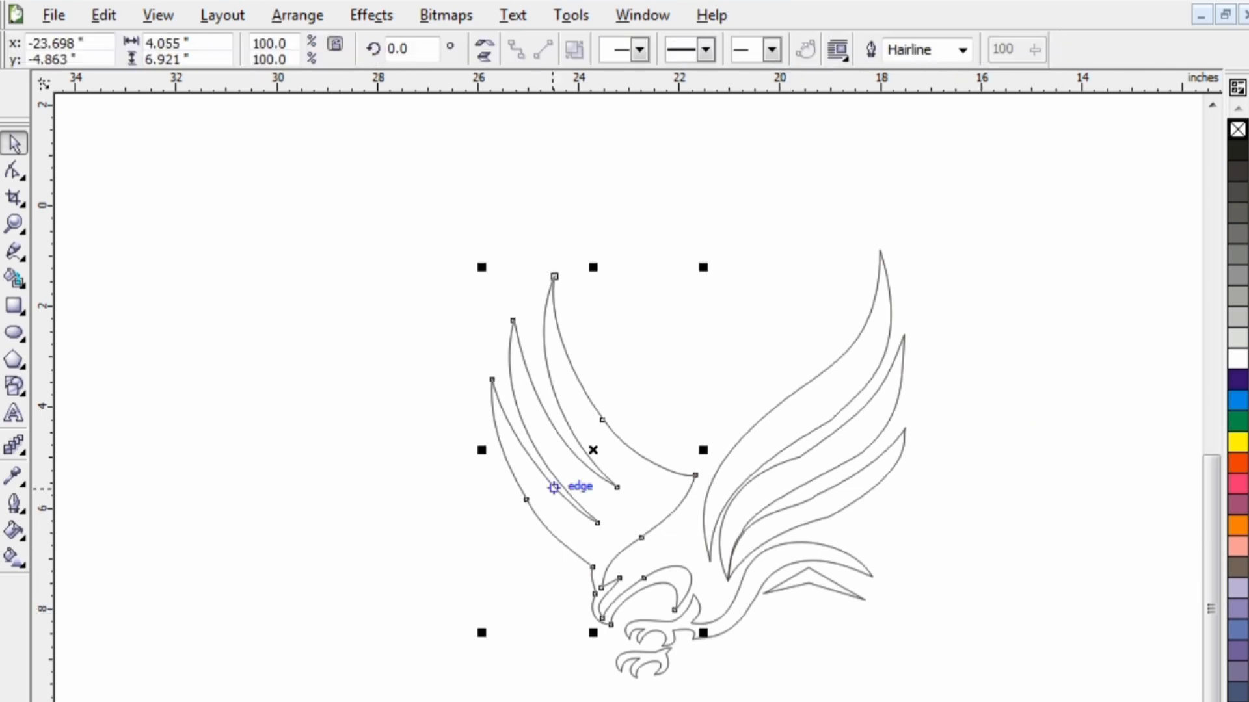
pyautogui.click(1238, 696)
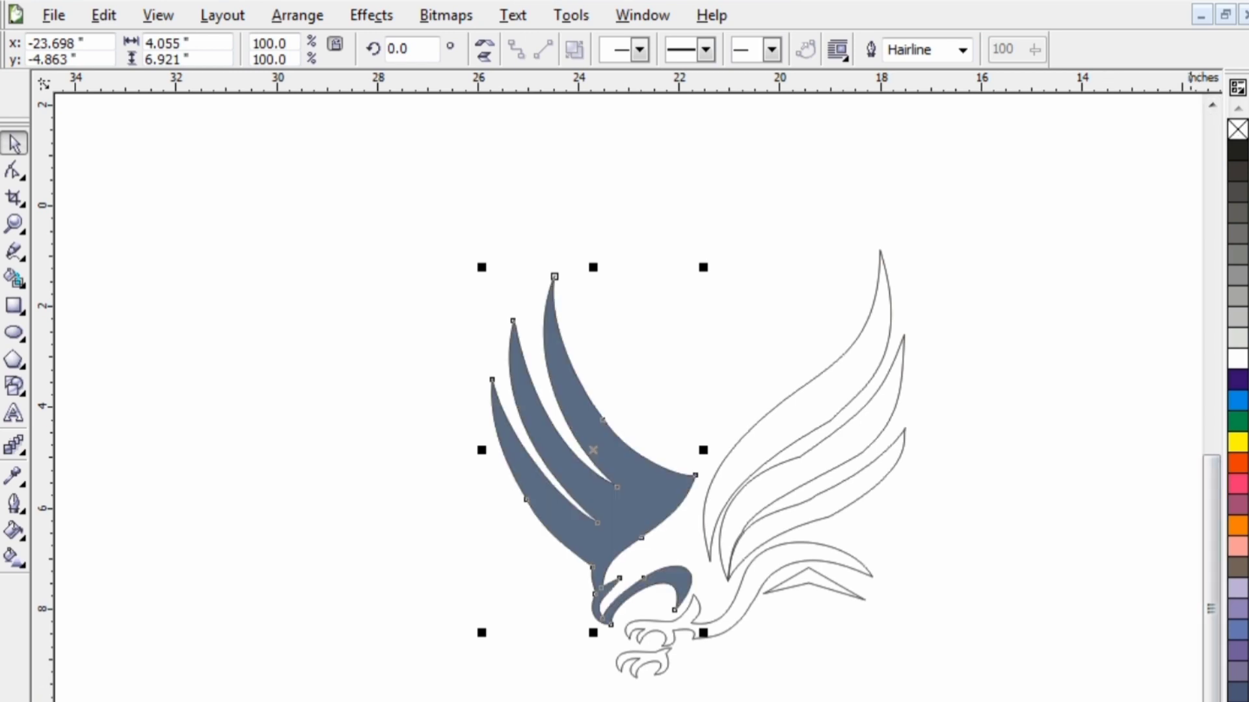
pyautogui.click(1238, 400)
pyautogui.click(916, 520)
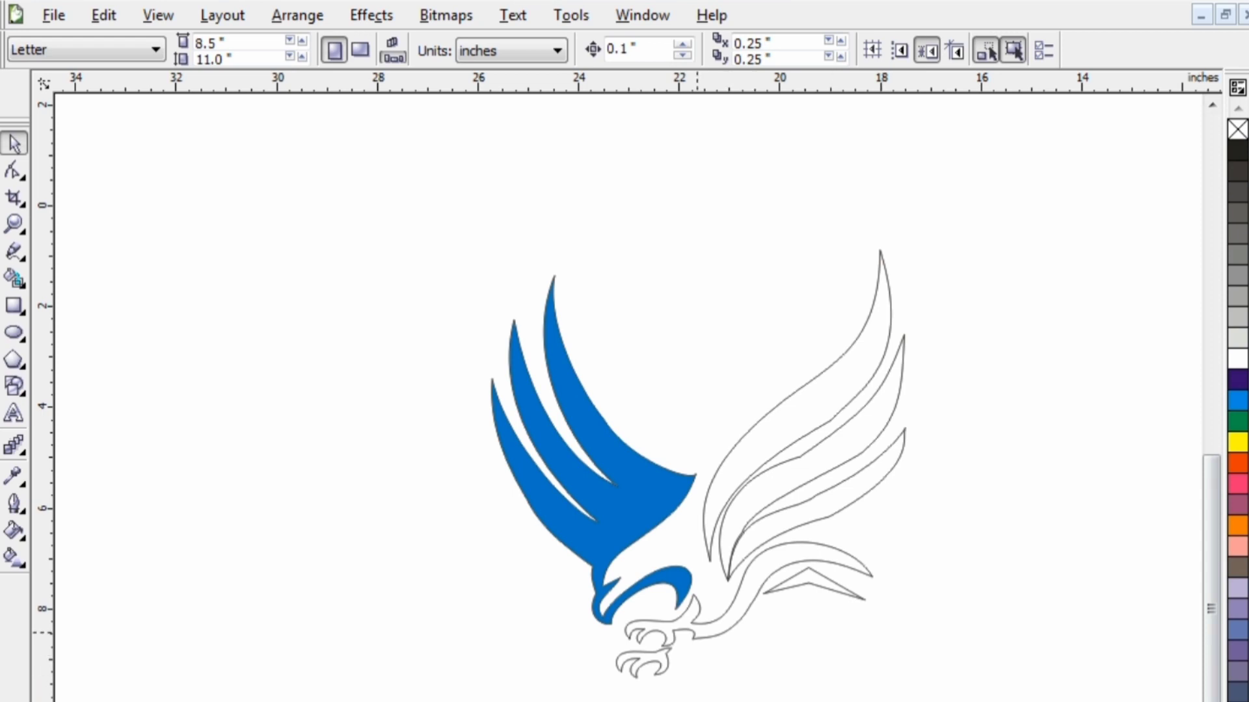
# Fill the leg shape and the lower foot with the same blue as the left wing.
pyautogui.click(694, 634)
pyautogui.click(1238, 400)
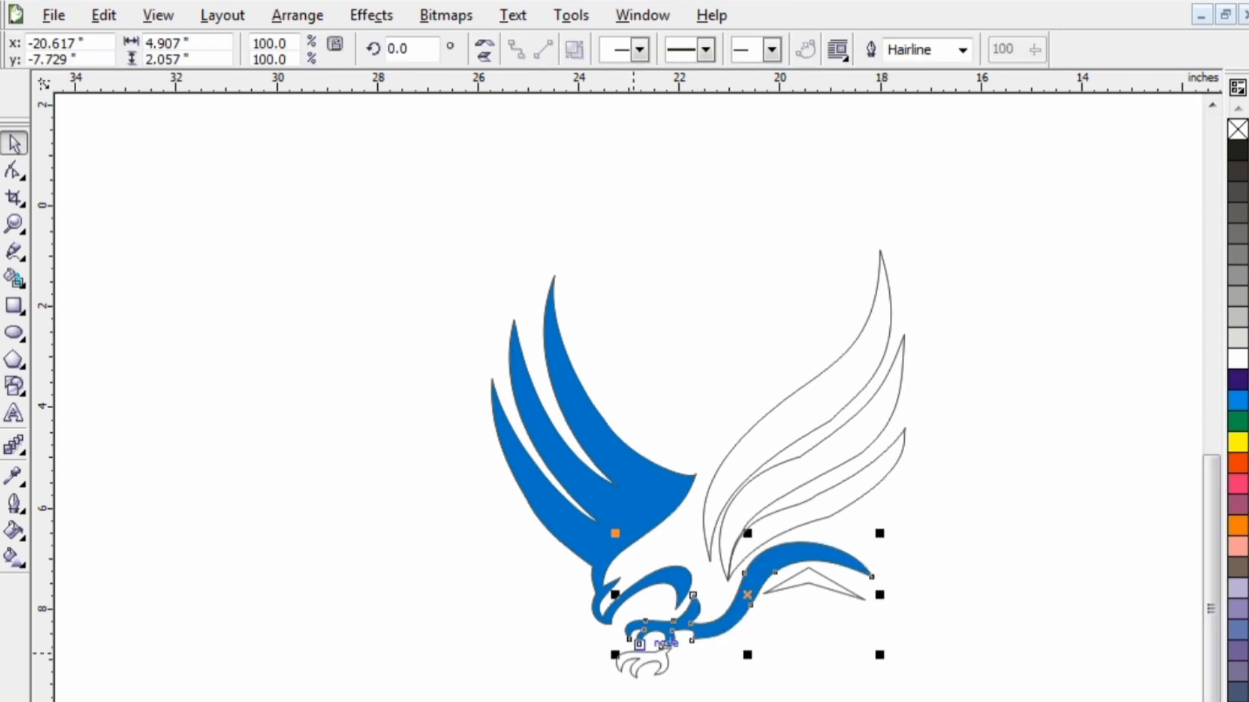
pyautogui.click(663, 664)
pyautogui.click(1237, 400)
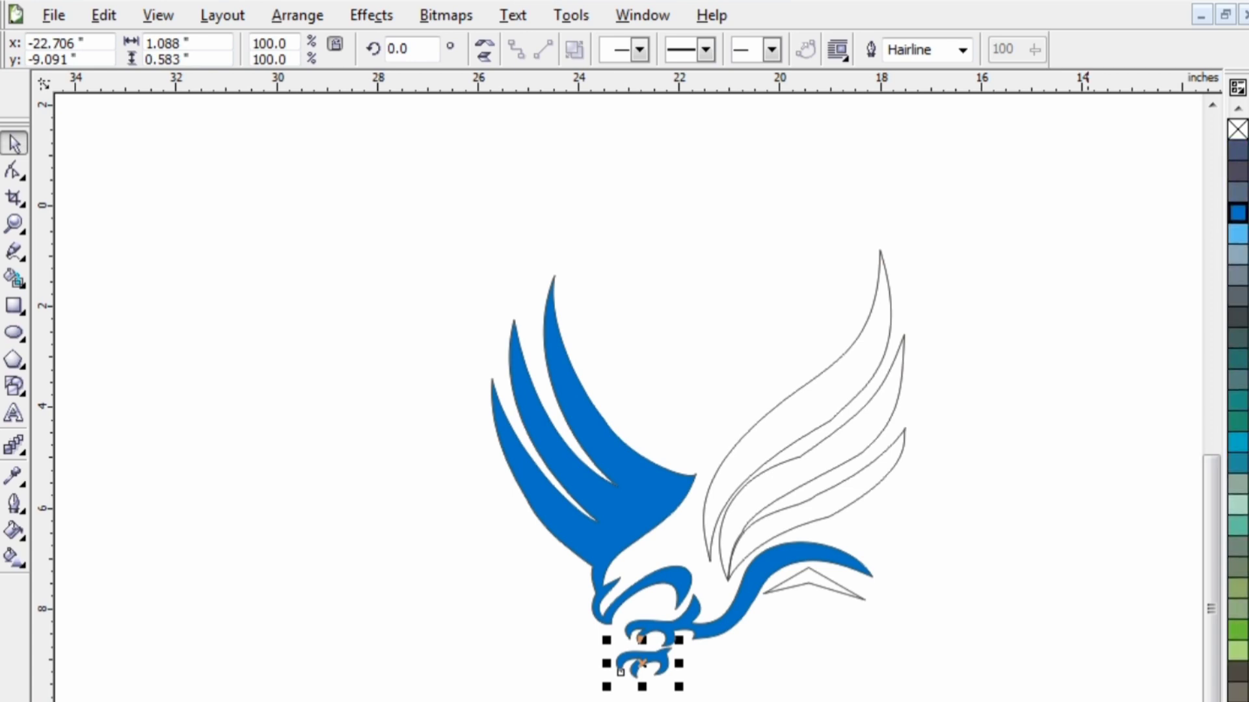
# Open the small tail piece's outline for node editing and bend its upper right edge outward.
pyautogui.click(861, 658)
pyautogui.click(835, 591)
pyautogui.scroll(1, 832, 590)
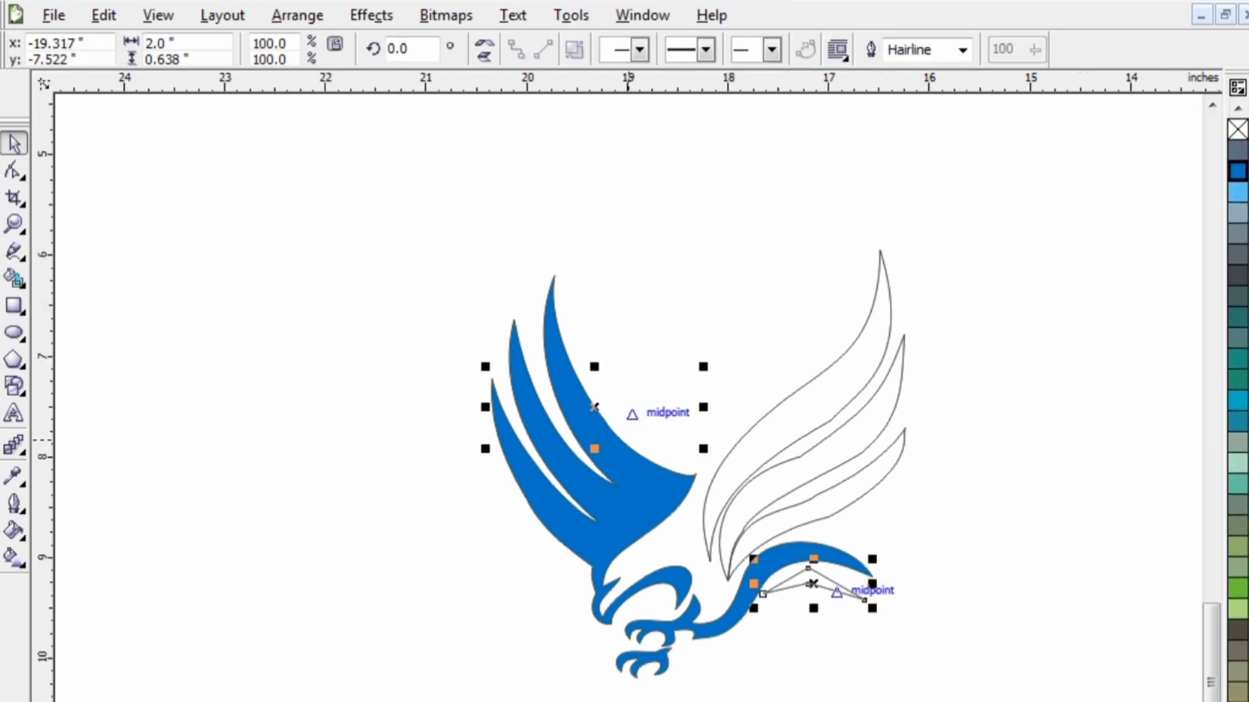
pyautogui.press('F10')
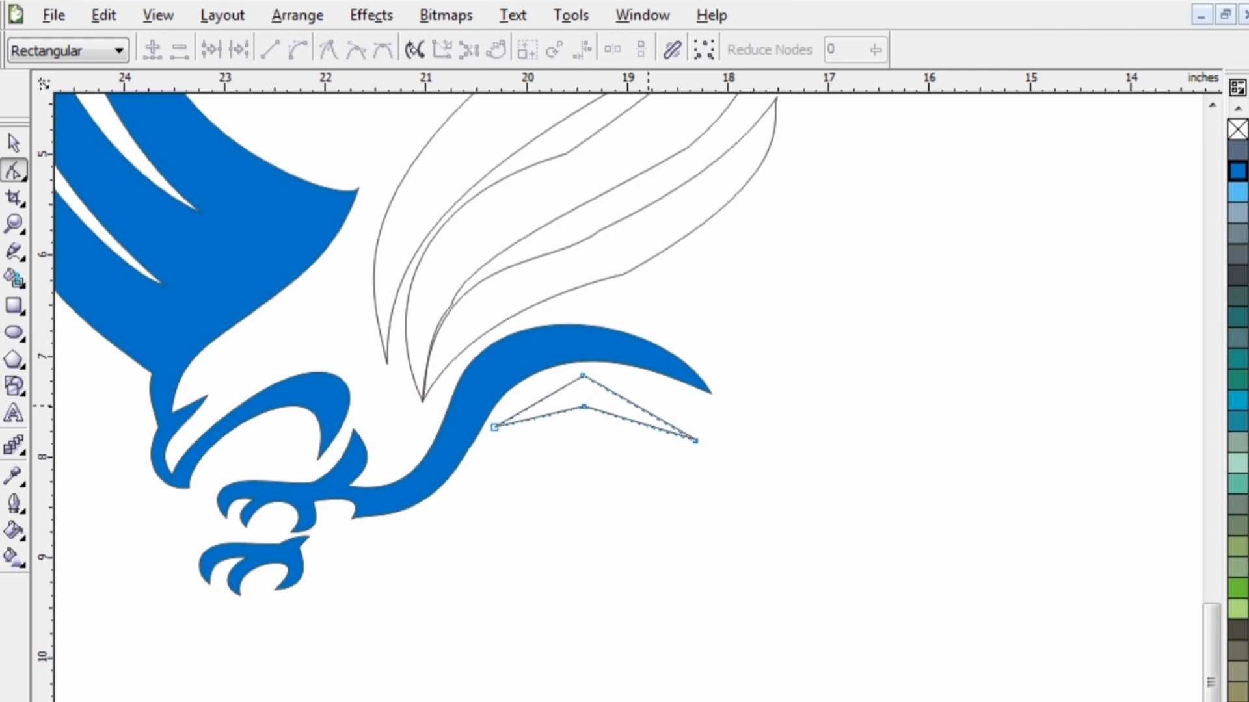
pyautogui.click(695, 441)
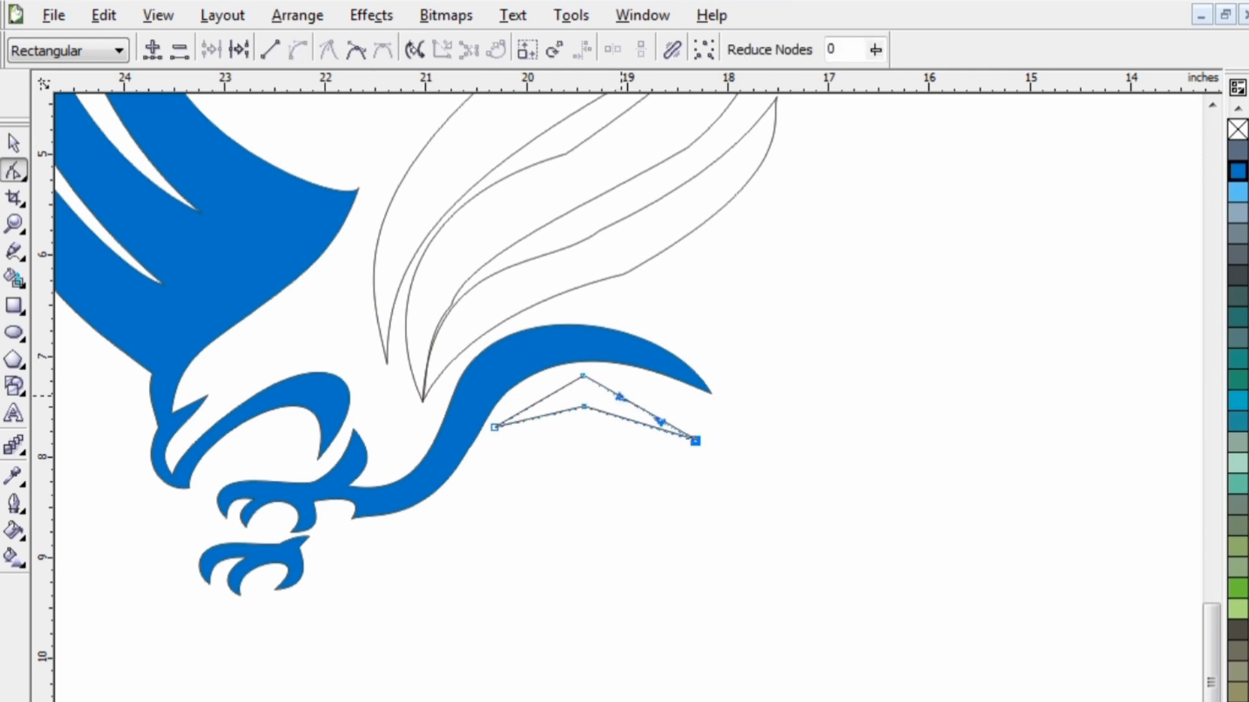
pyautogui.moveTo(620, 397); pyautogui.dragTo(696, 419)
pyautogui.click(676, 462)
# Bend the lower right edge of the small tail piece upward into an arc.
pyautogui.click(647, 426)
pyautogui.click(297, 49)
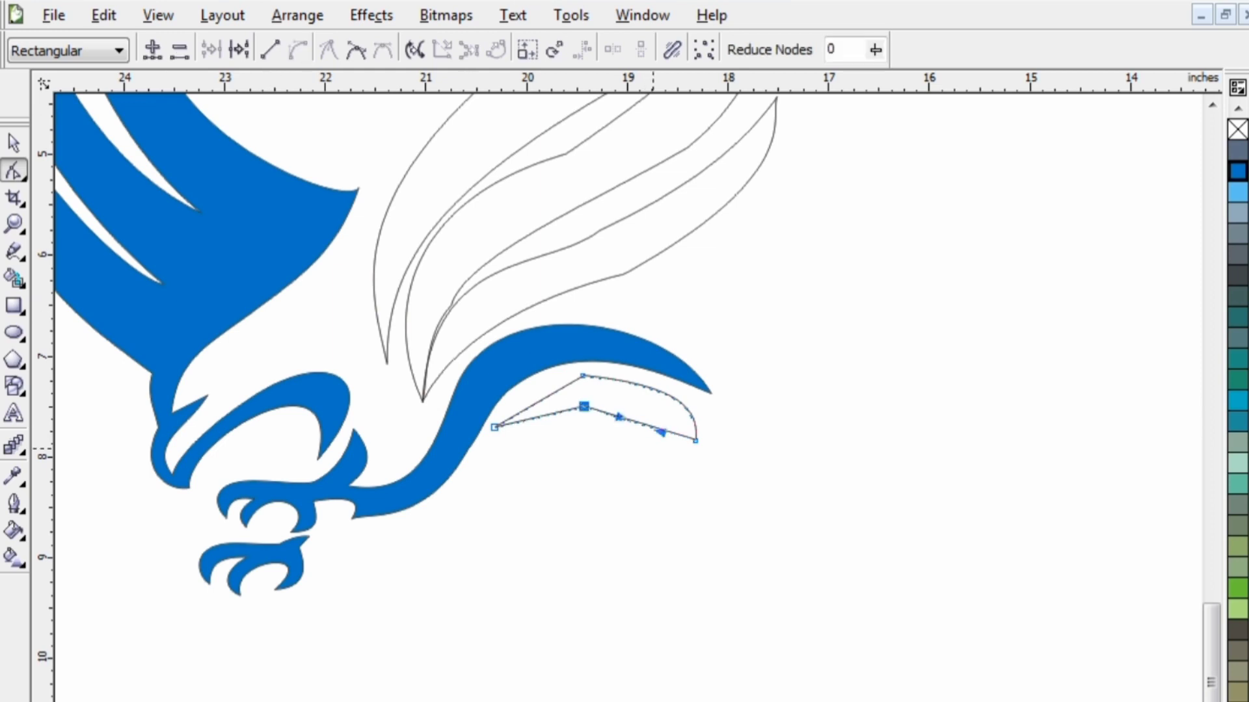
pyautogui.click(653, 455)
pyautogui.click(660, 430)
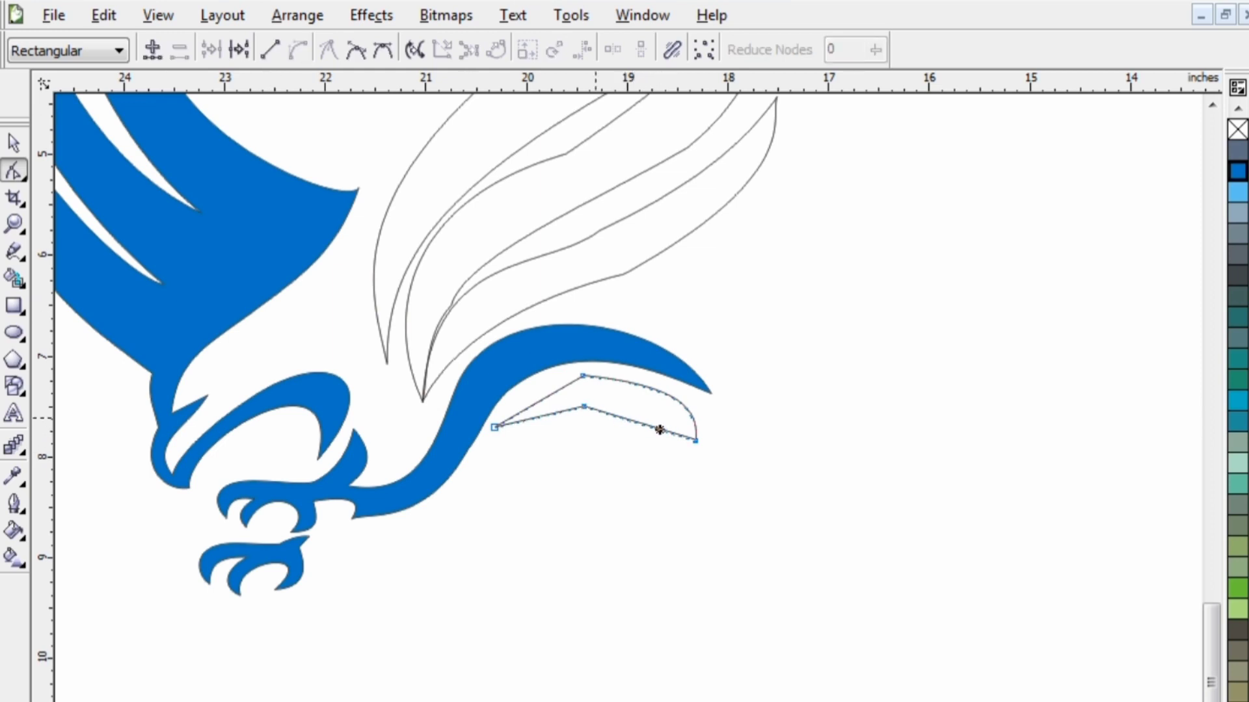
pyautogui.click(695, 441)
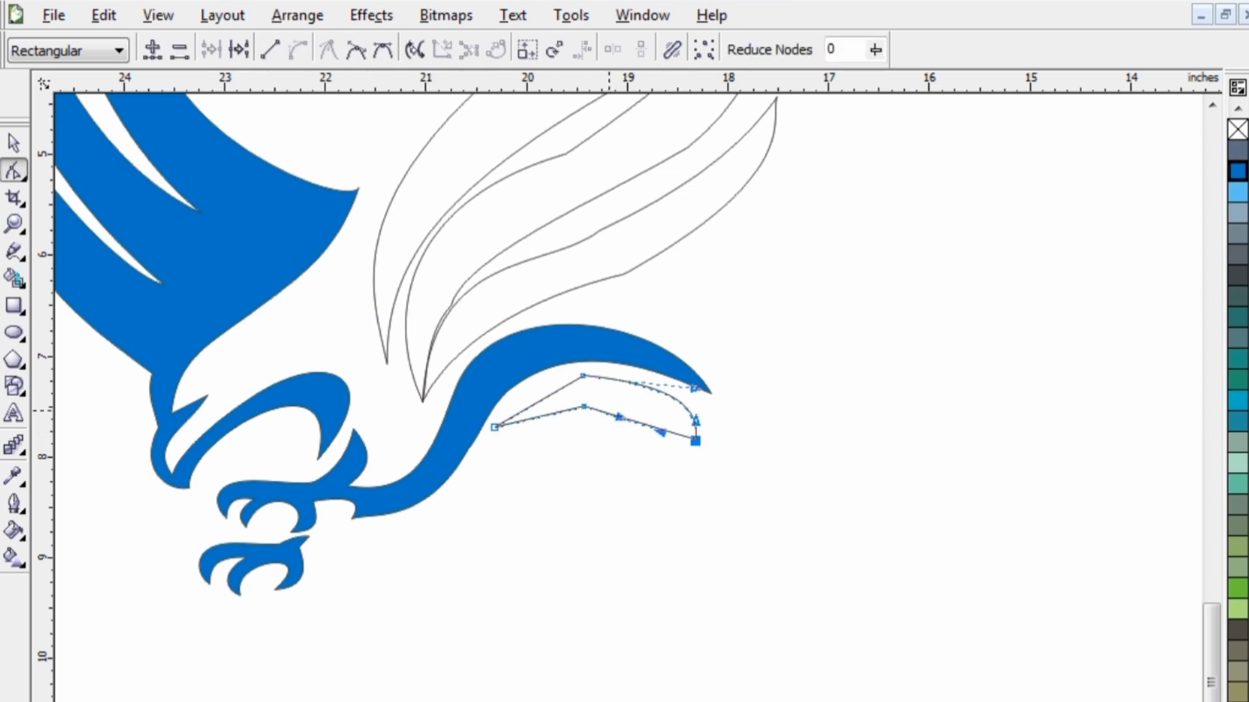
pyautogui.click(584, 406)
pyautogui.moveTo(621, 417); pyautogui.dragTo(681, 426)
pyautogui.click(695, 441)
# Bend the upper and lower left edges of the small tail piece into arcs that follow the blue tail above.
pyautogui.click(561, 385)
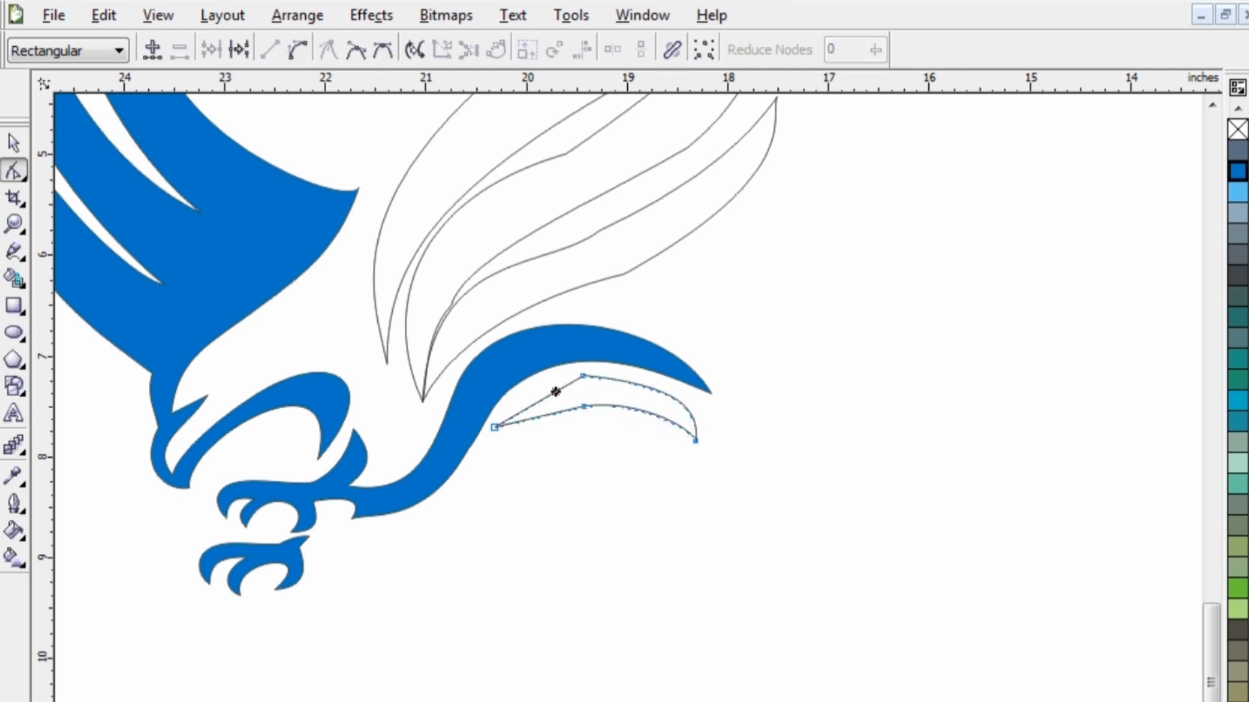
pyautogui.click(583, 376)
pyautogui.moveTo(557, 390); pyautogui.dragTo(503, 412)
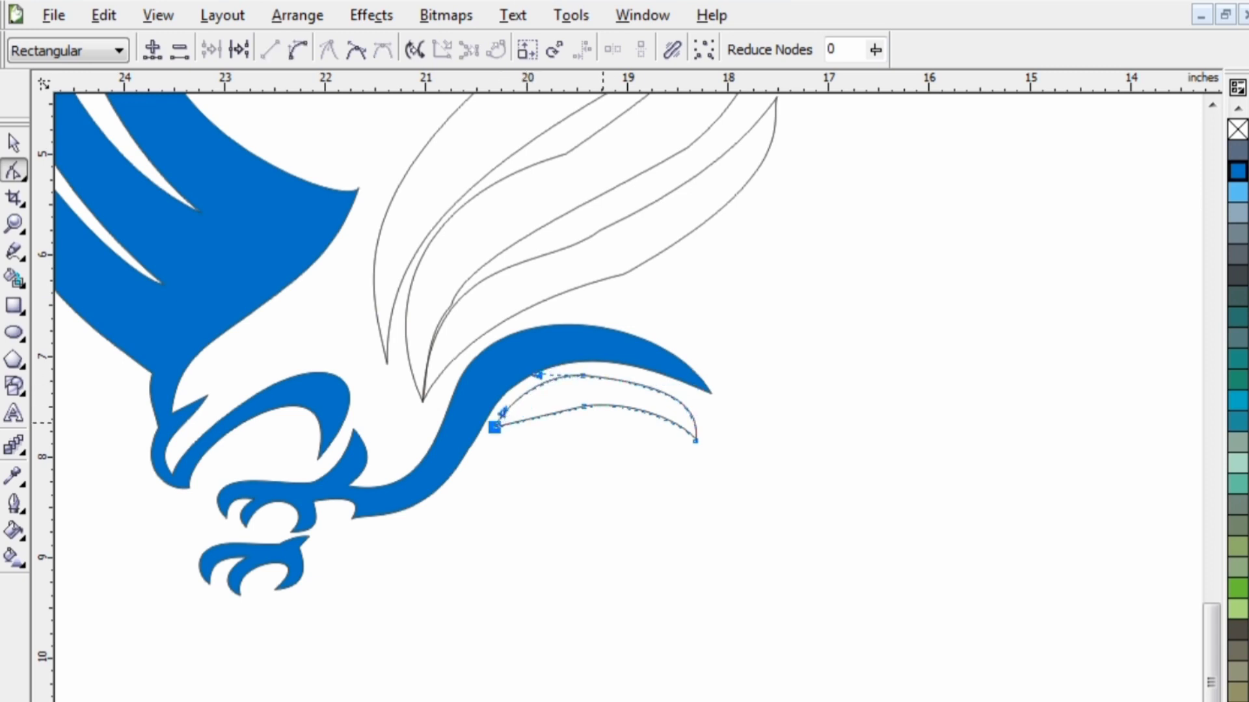
pyautogui.click(521, 421)
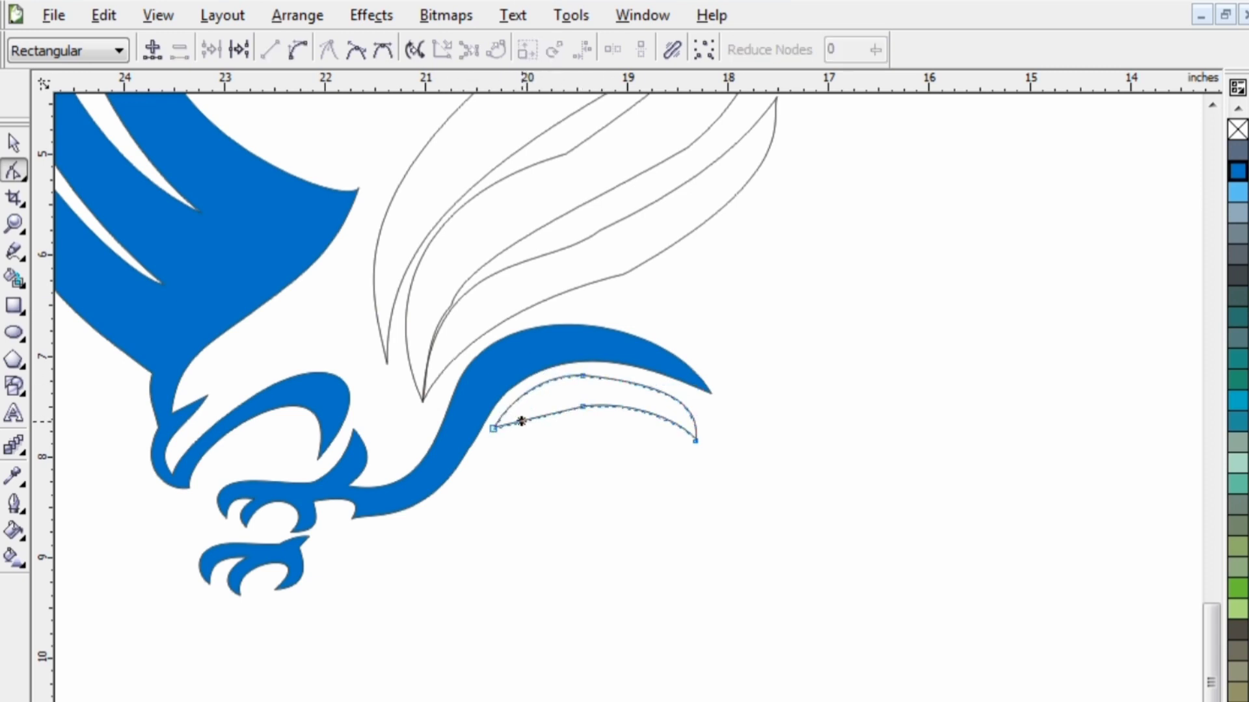
pyautogui.click(493, 428)
pyautogui.moveTo(557, 415); pyautogui.dragTo(522, 418)
# Smooth the small tail piece's upper right curve by adjusting the handle of its top node, then leave node editing.
pyautogui.click(584, 376)
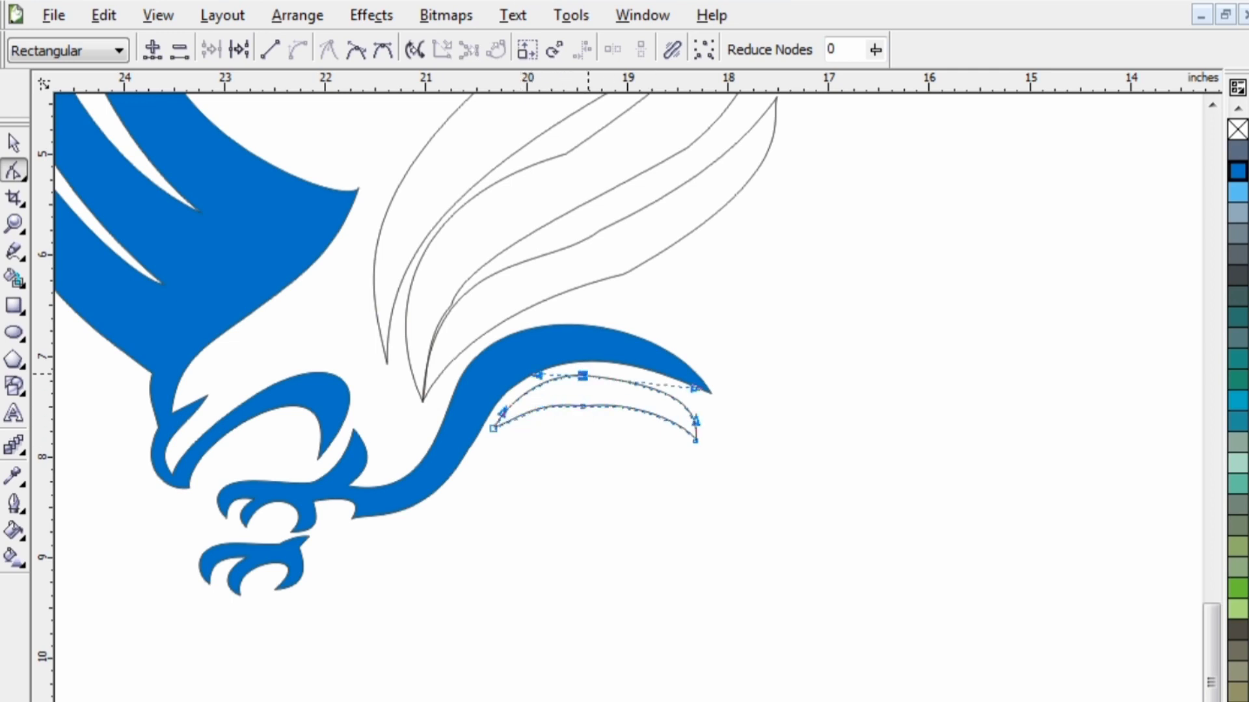
pyautogui.moveTo(695, 388); pyautogui.dragTo(672, 372)
pyautogui.click(755, 455)
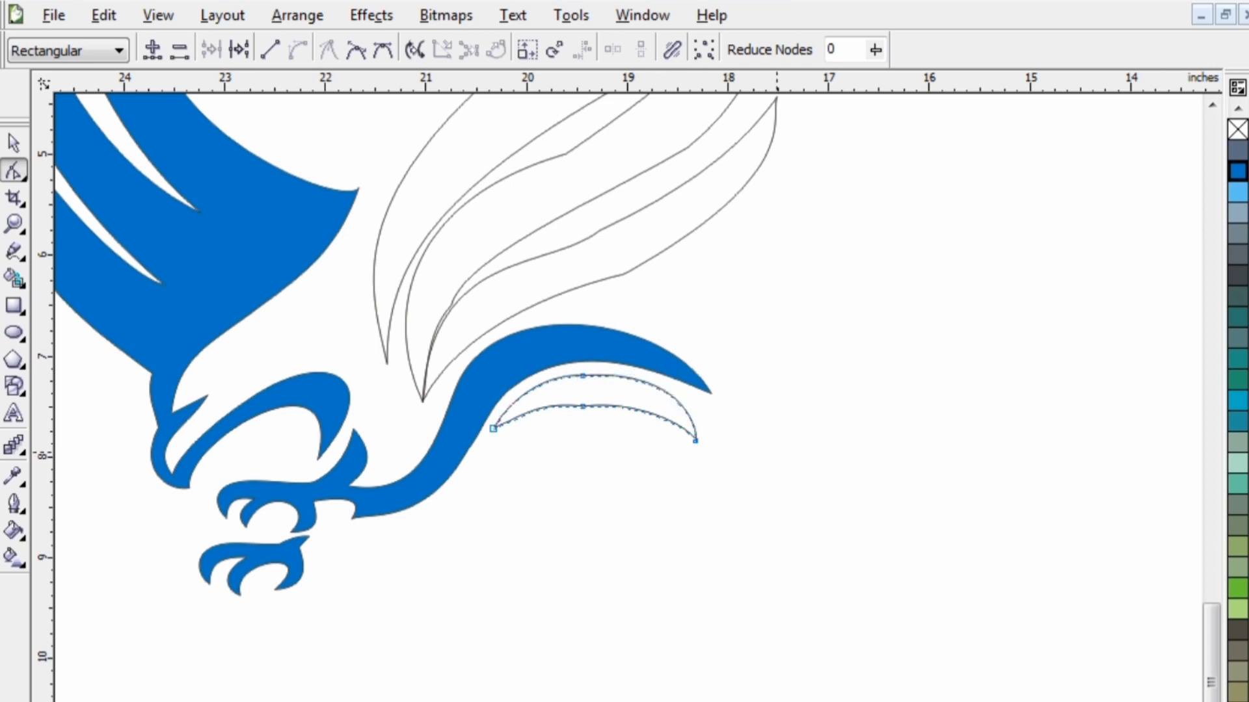
pyautogui.click(15, 143)
pyautogui.scroll(-1, 891, 509)
pyautogui.click(767, 536)
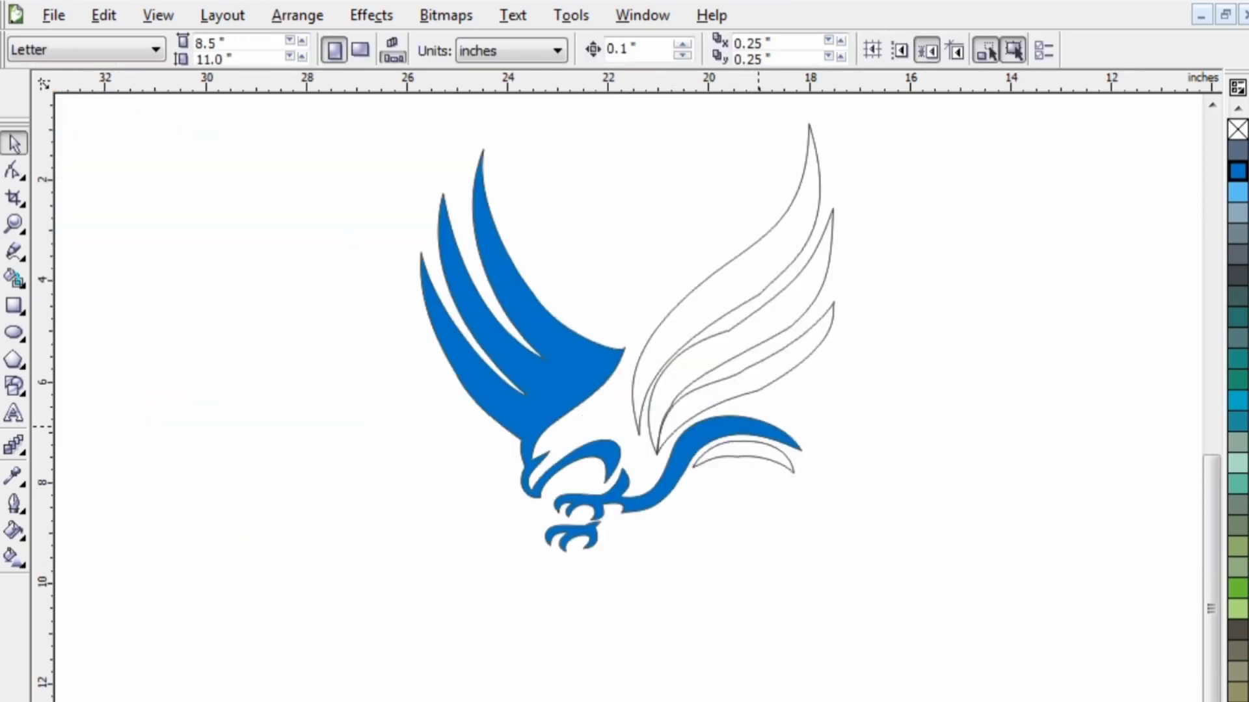
pyautogui.click(1237, 108)
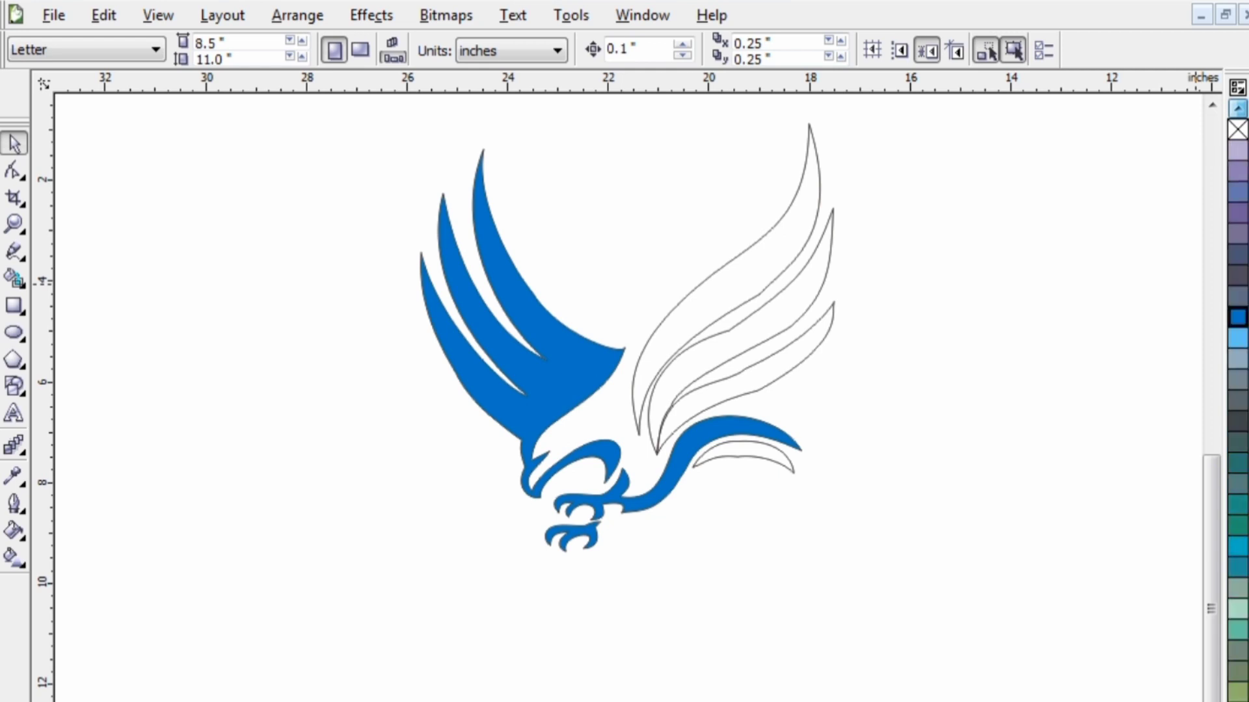
pyautogui.click(1237, 297)
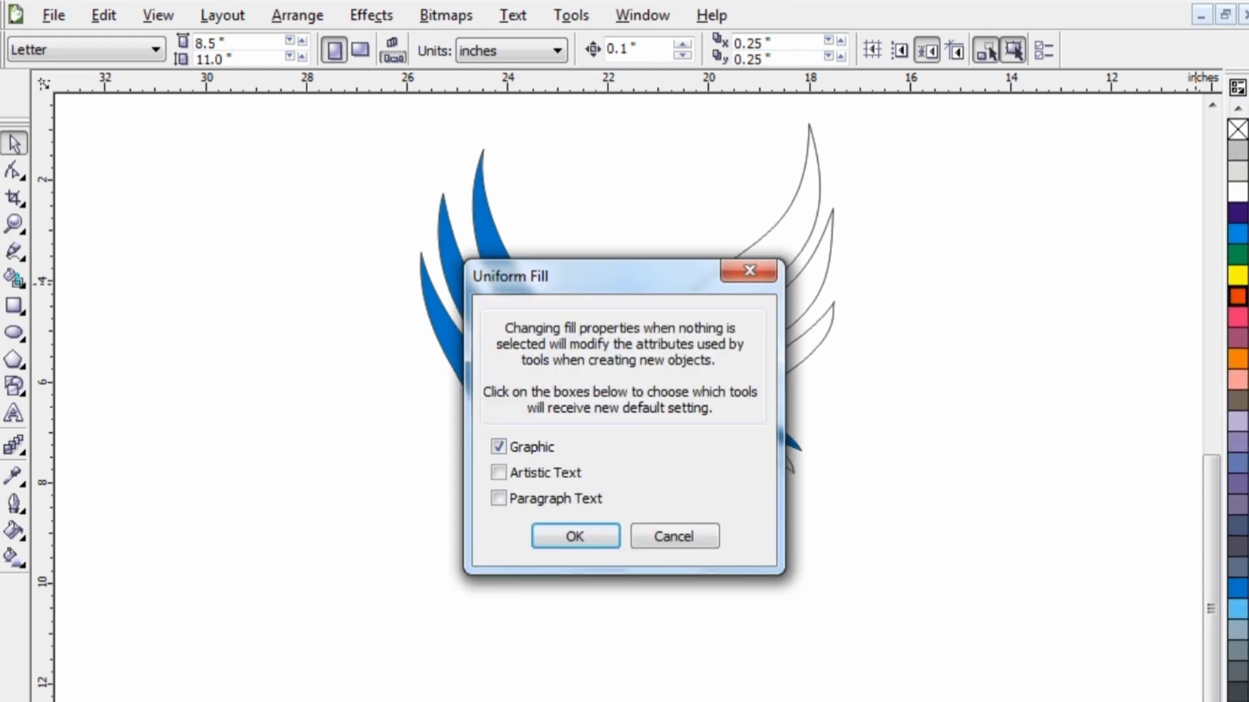
pyautogui.click(669, 536)
# Fill the three feathers of the right wing with orange-red.
pyautogui.click(716, 272)
pyautogui.click(1238, 296)
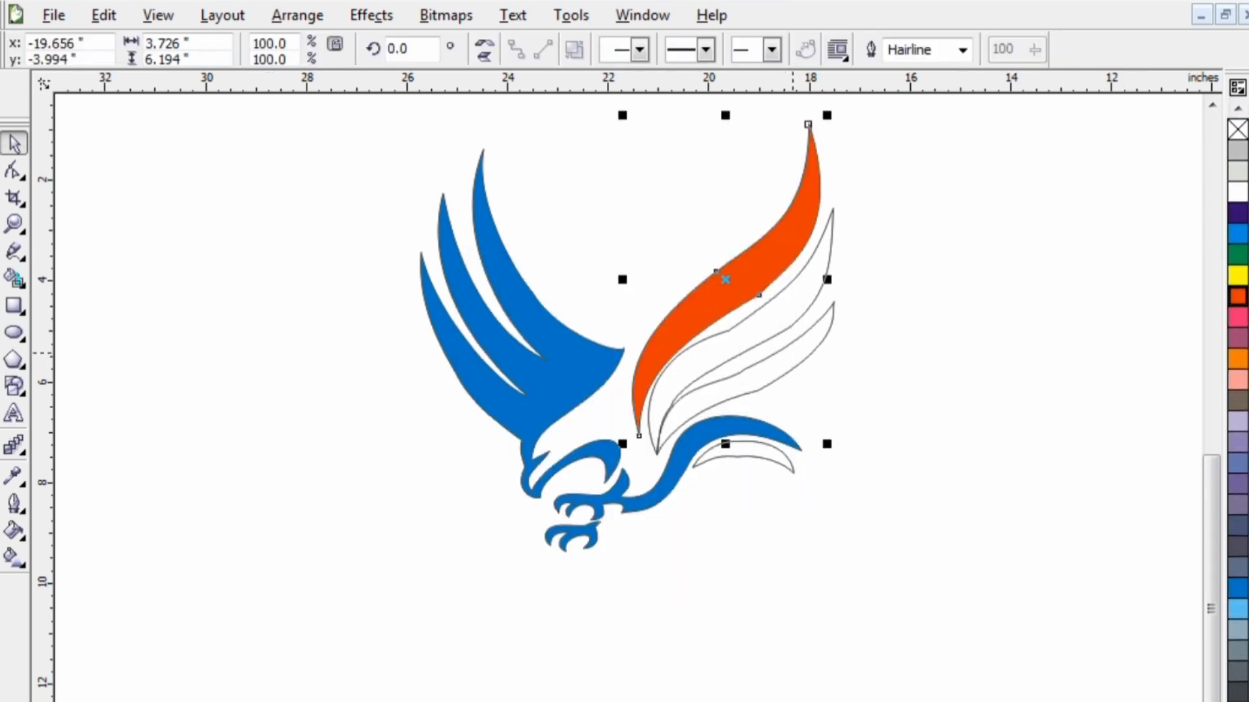
pyautogui.click(801, 336)
pyautogui.click(1237, 296)
pyautogui.click(789, 328)
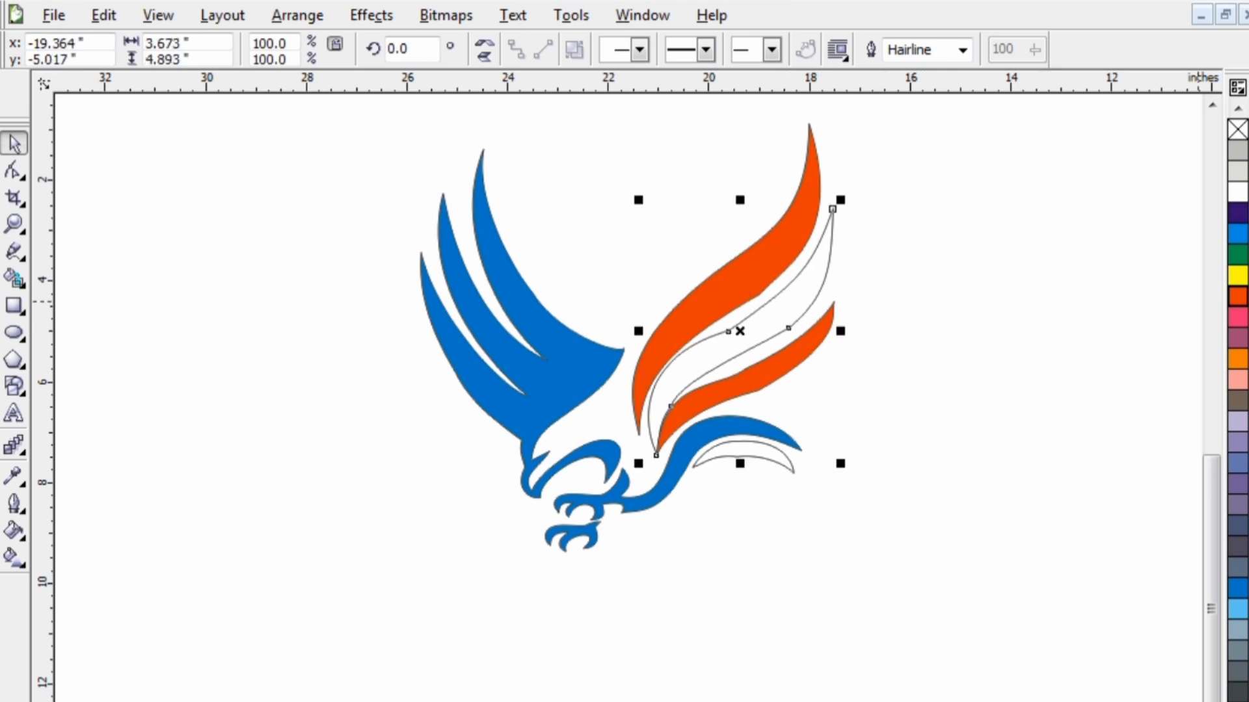
pyautogui.click(1237, 296)
pyautogui.press('Escape')
# Fill the small curved tail piece with the same orange-red as the right wing.
pyautogui.click(741, 445)
pyautogui.click(1238, 297)
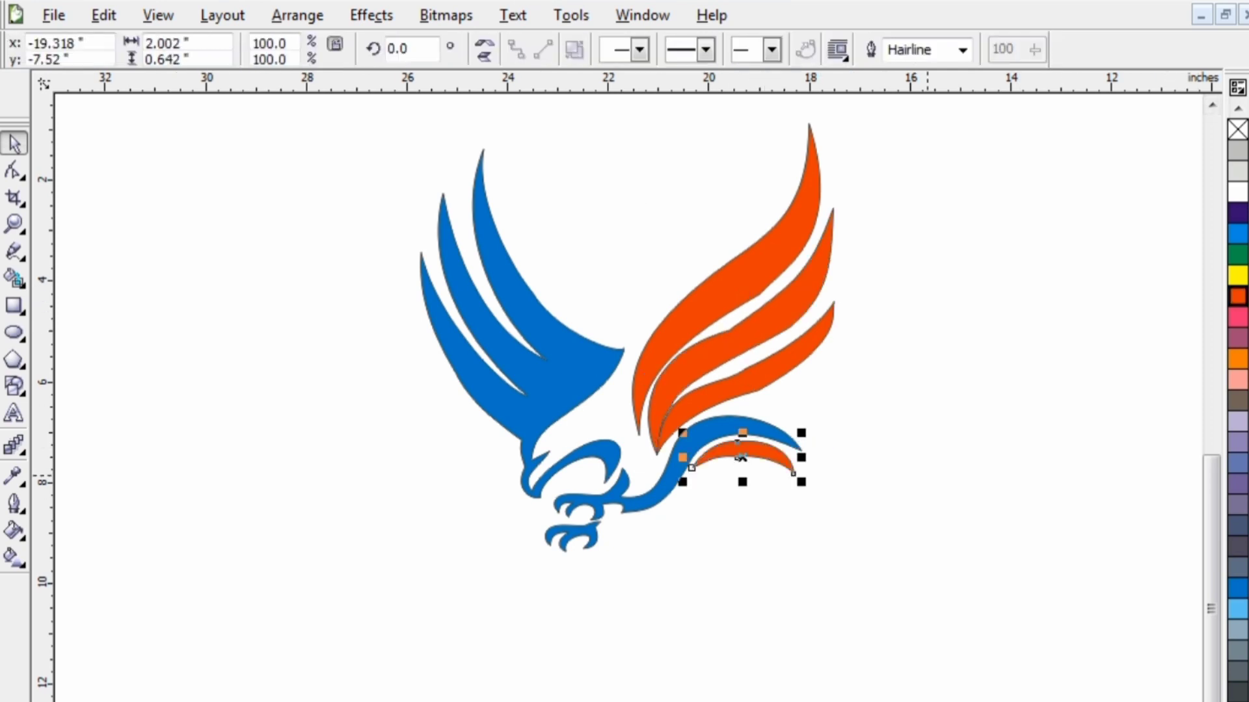
pyautogui.press('Escape')
# Select all the eagle shapes and move the whole eagle about 1 inch left and 2 inches down.
pyautogui.scroll(-2, 777, 381)
pyautogui.moveTo(520, 225); pyautogui.dragTo(829, 460)
pyautogui.moveTo(541, 189); pyautogui.dragTo(839, 491)
pyautogui.moveTo(722, 368); pyautogui.dragTo(697, 422)
pyautogui.press('Escape')
# Set the default uniform fill for new graphic objects to PANTONE Reflex Blue C from the PANTONE solid coated palette.
pyautogui.click(14, 556)
pyautogui.click(61, 544)
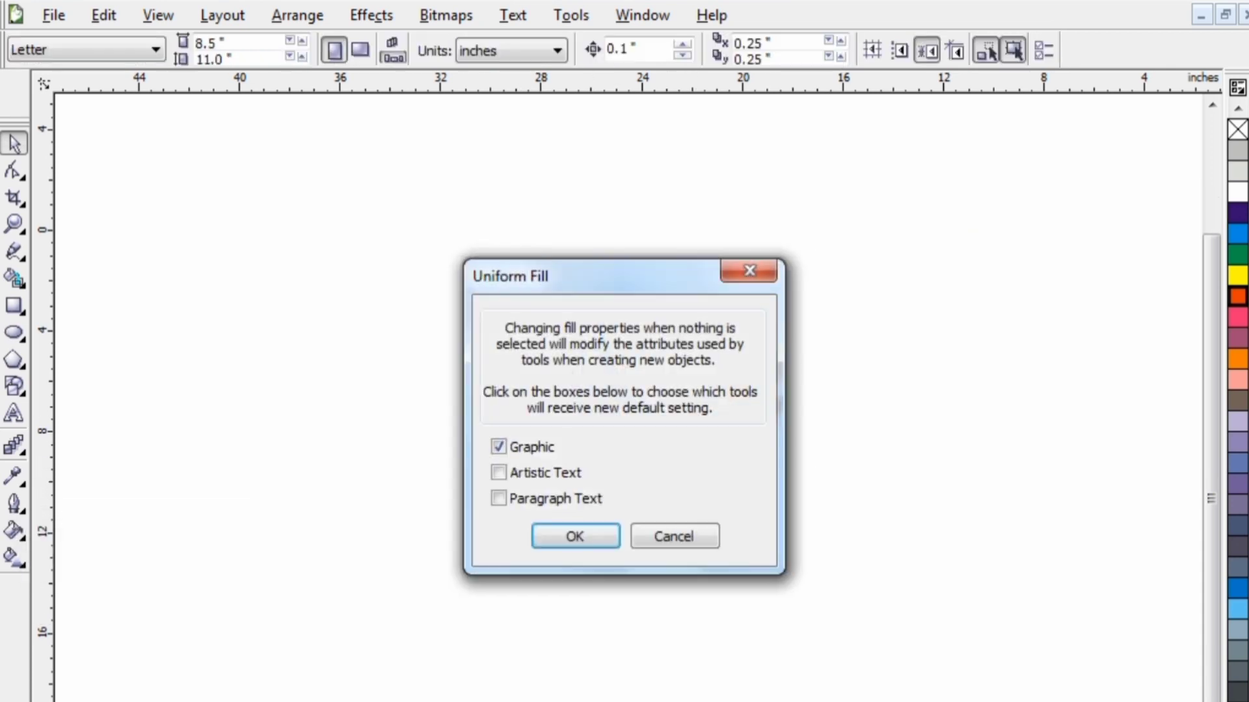
pyautogui.click(572, 535)
pyautogui.click(929, 167)
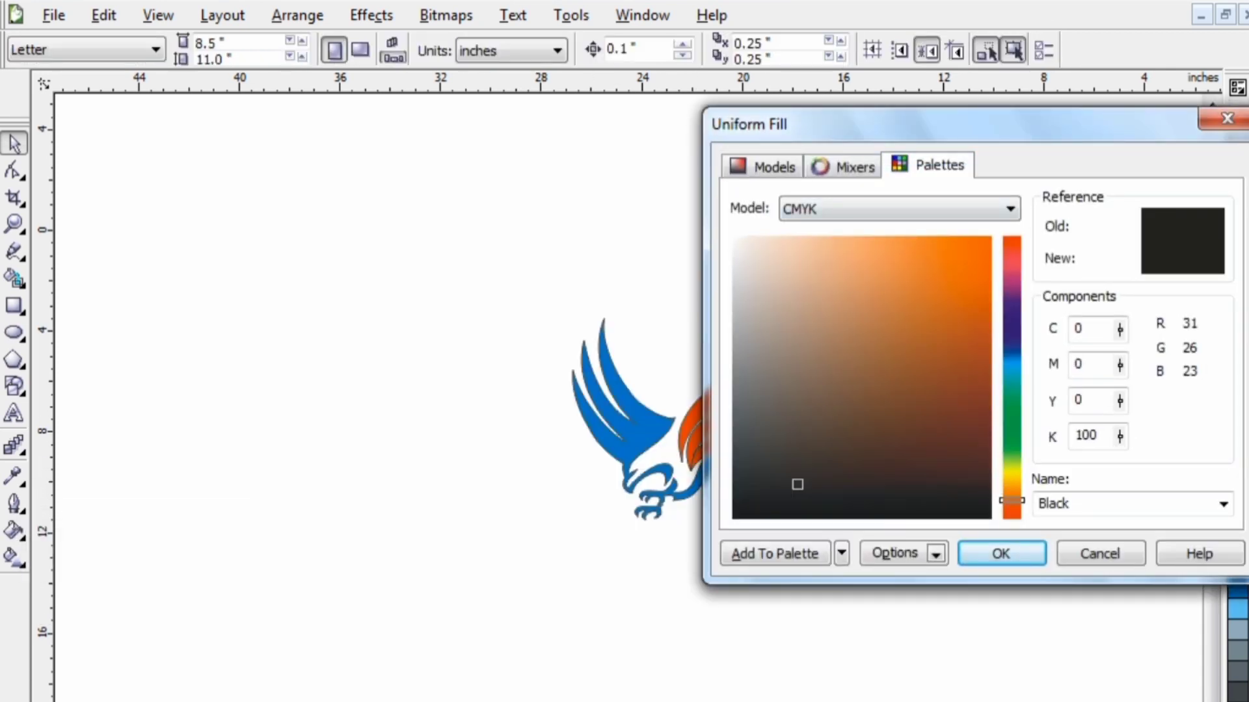
pyautogui.click(860, 295)
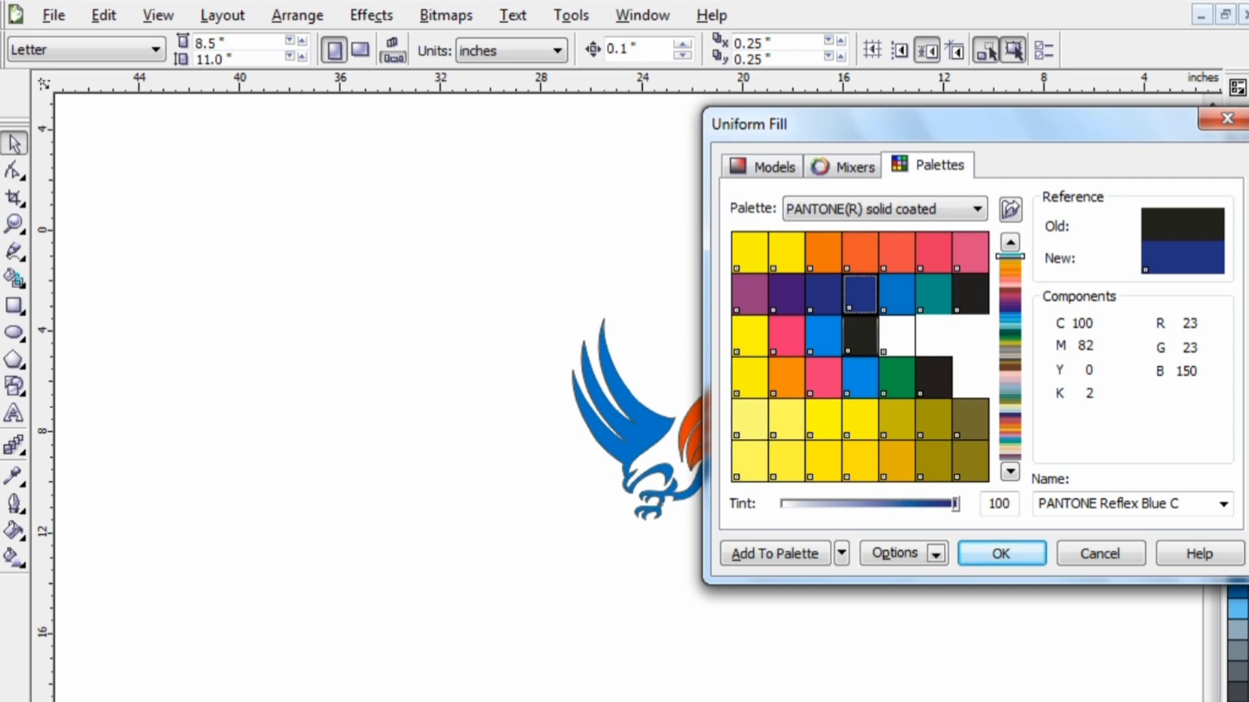
pyautogui.click(1001, 553)
# Fill the left-wing and head shape with a darker blue from the PANTONE solid coated palette.
pyautogui.click(616, 455)
pyautogui.click(15, 532)
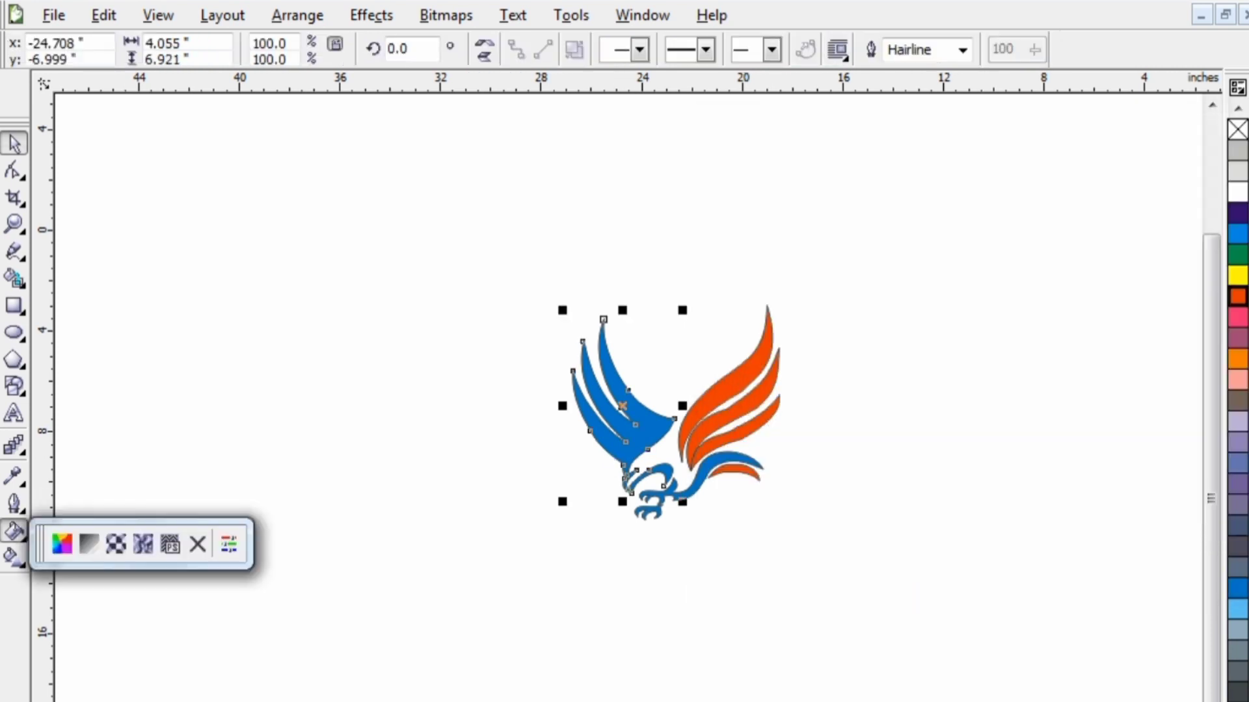
pyautogui.click(63, 544)
pyautogui.moveTo(990, 305)
pyautogui.mouseDown()
pyautogui.moveTo(837, 412)
pyautogui.moveTo(889, 357)
pyautogui.mouseUp()
pyautogui.click(930, 166)
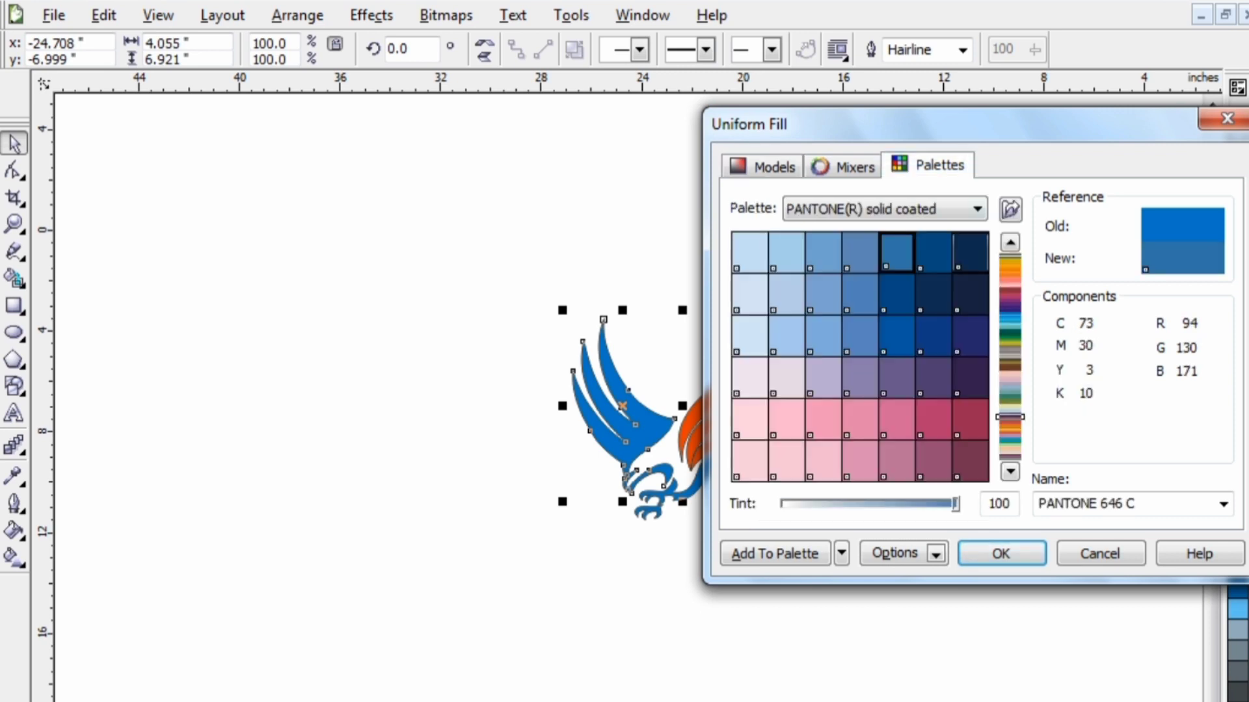
pyautogui.click(898, 335)
pyautogui.click(1002, 554)
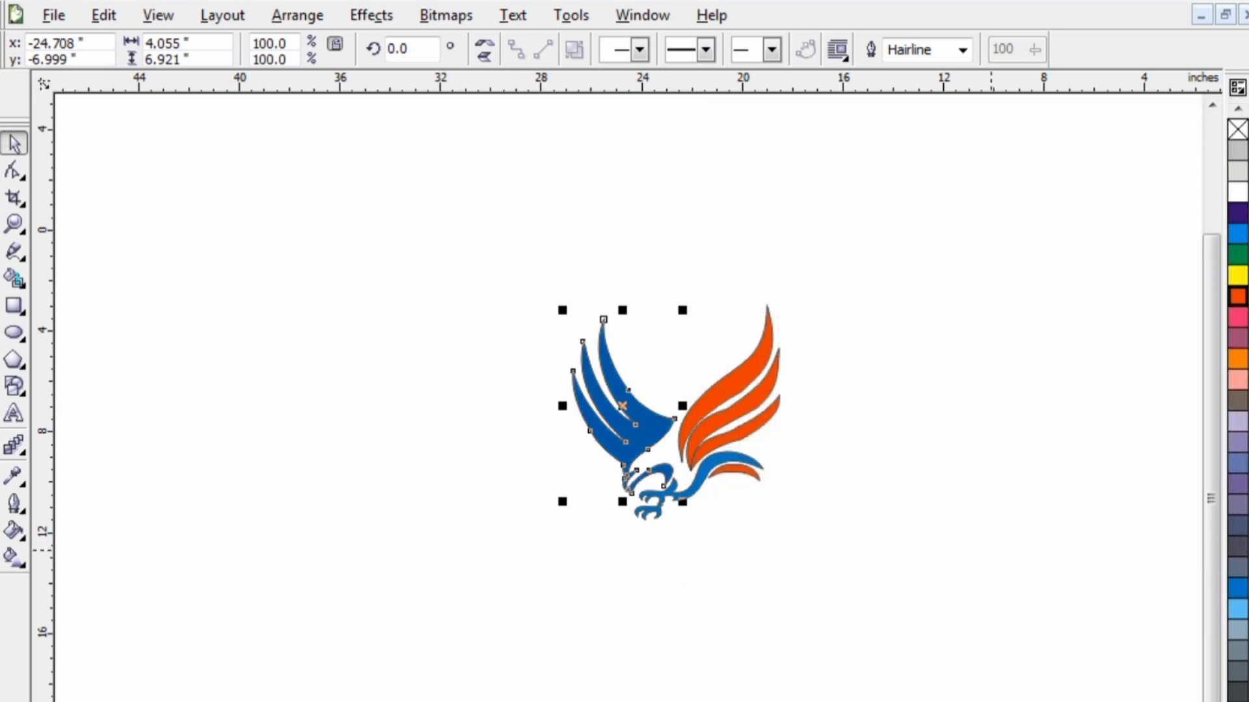
pyautogui.click(614, 515)
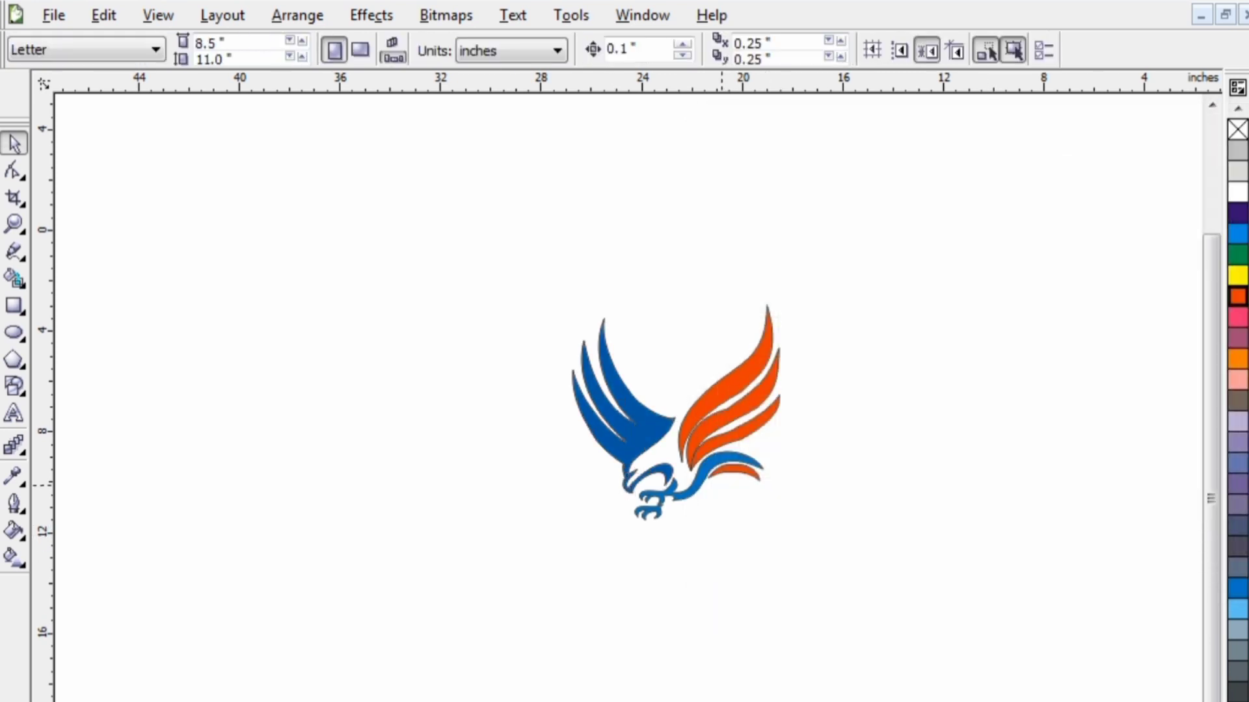
# Sample the left wing's dark blue and apply it to the shape forming the leg, upper foot and upper tail.
pyautogui.click(15, 557)
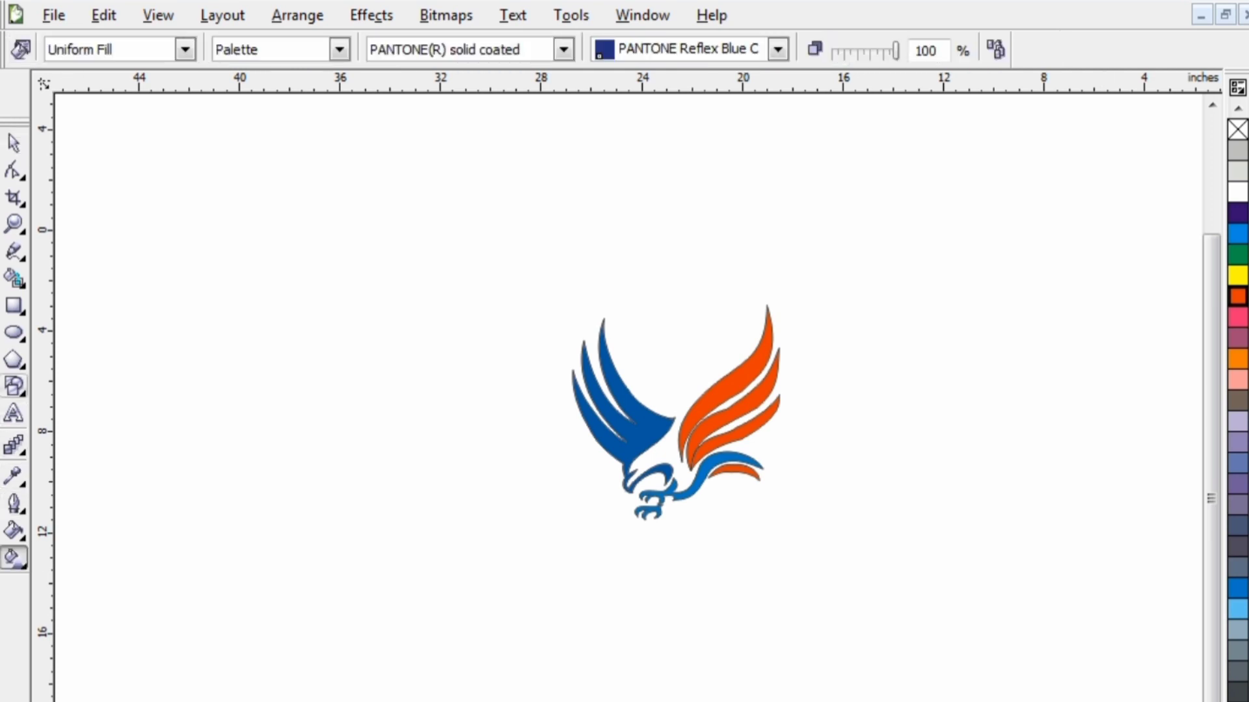
pyautogui.click(15, 477)
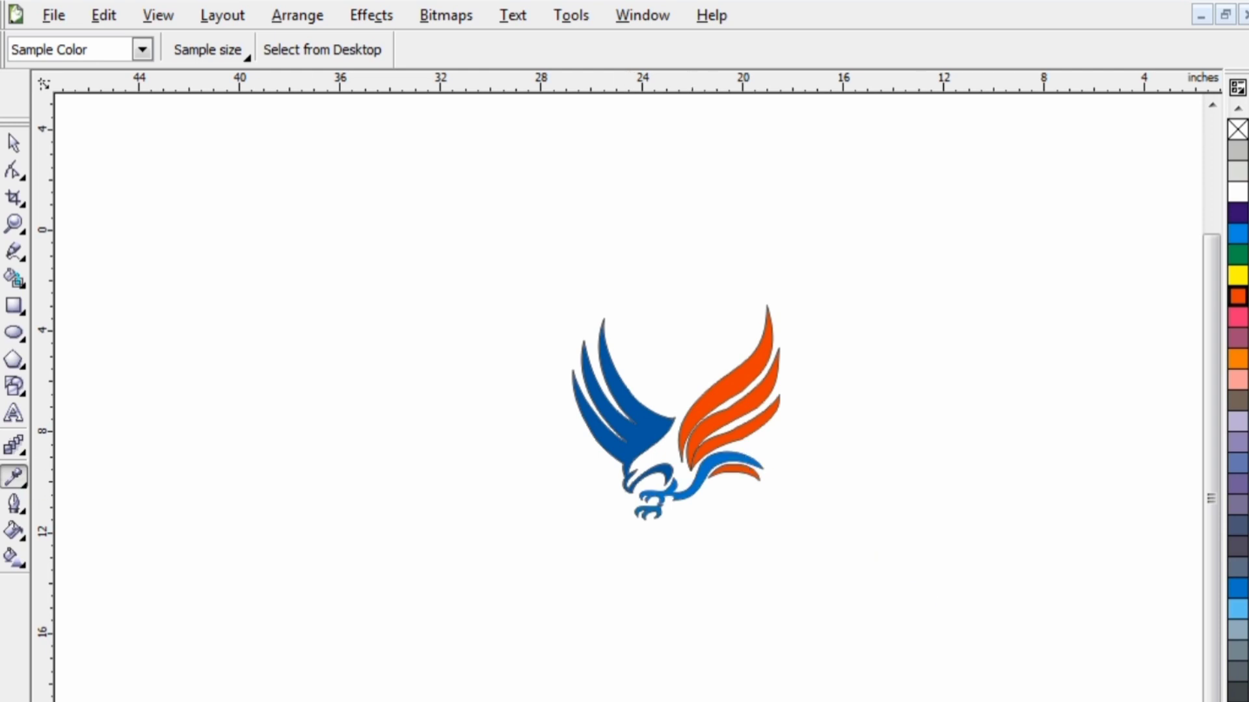
pyautogui.press('space')
pyautogui.scroll(1, 461, 377)
pyautogui.hscroll(-4, 433, 378)
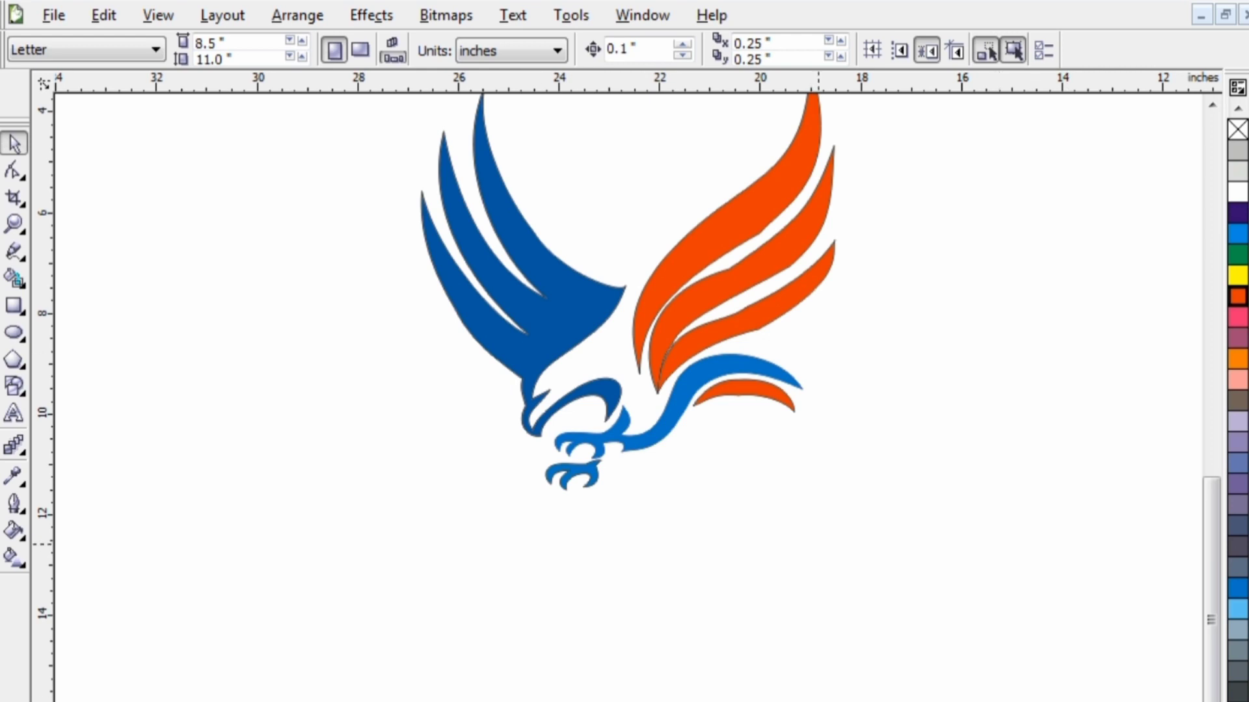
pyautogui.press('space')
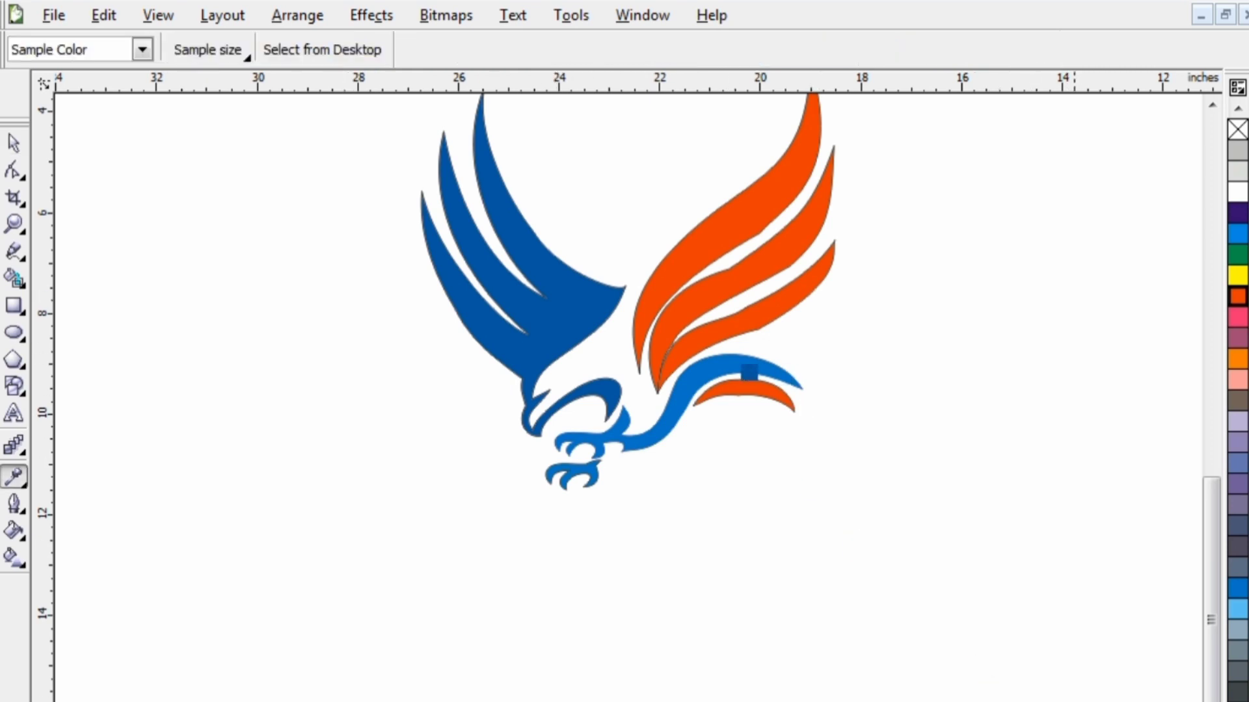
pyautogui.click(750, 374)
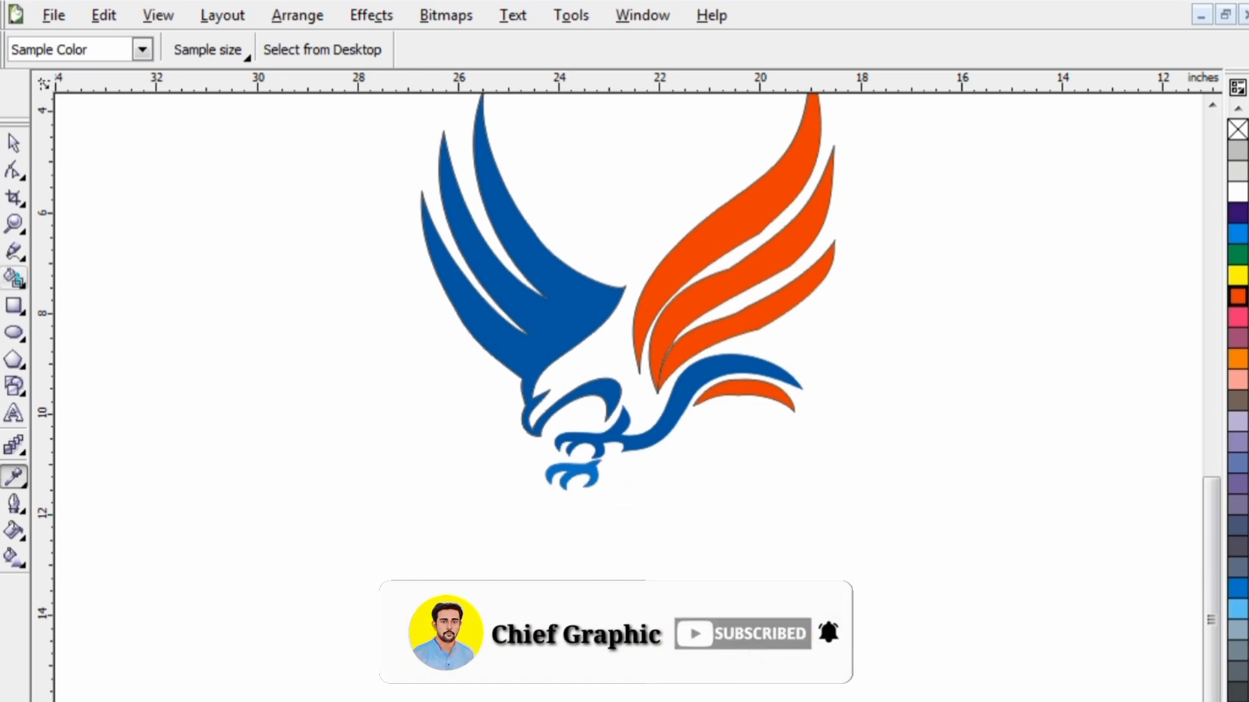
# Apply the sampled dark blue to the lower foot.
pyautogui.click(14, 142)
pyautogui.scroll(2, 269, 341)
pyautogui.hscroll(5, 961, 631)
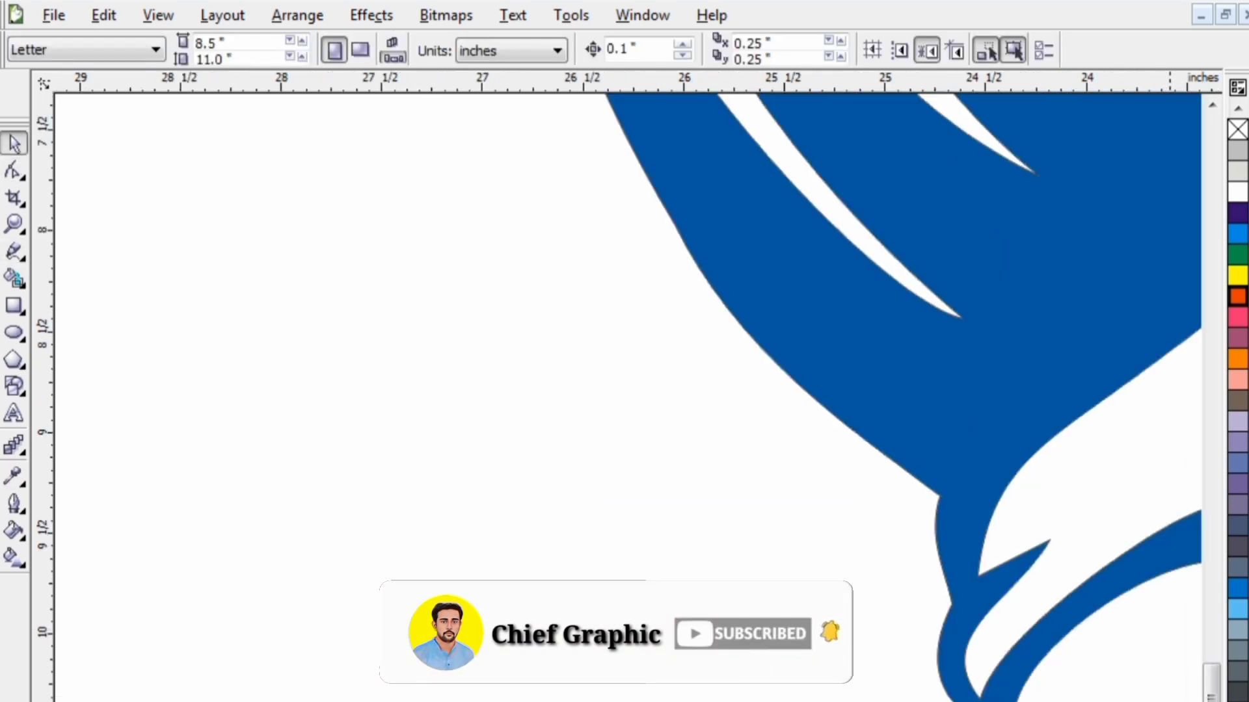
pyautogui.scroll(-1, 960, 631)
pyautogui.scroll(2, 594, 537)
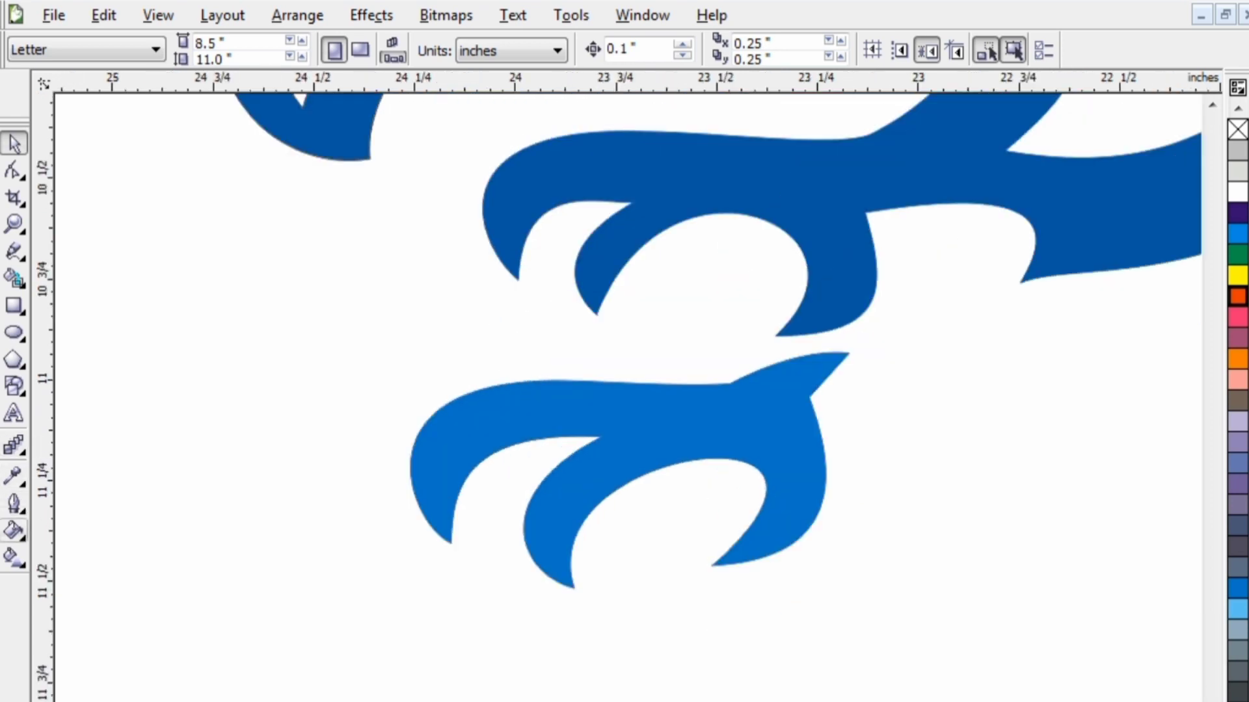
pyautogui.click(13, 477)
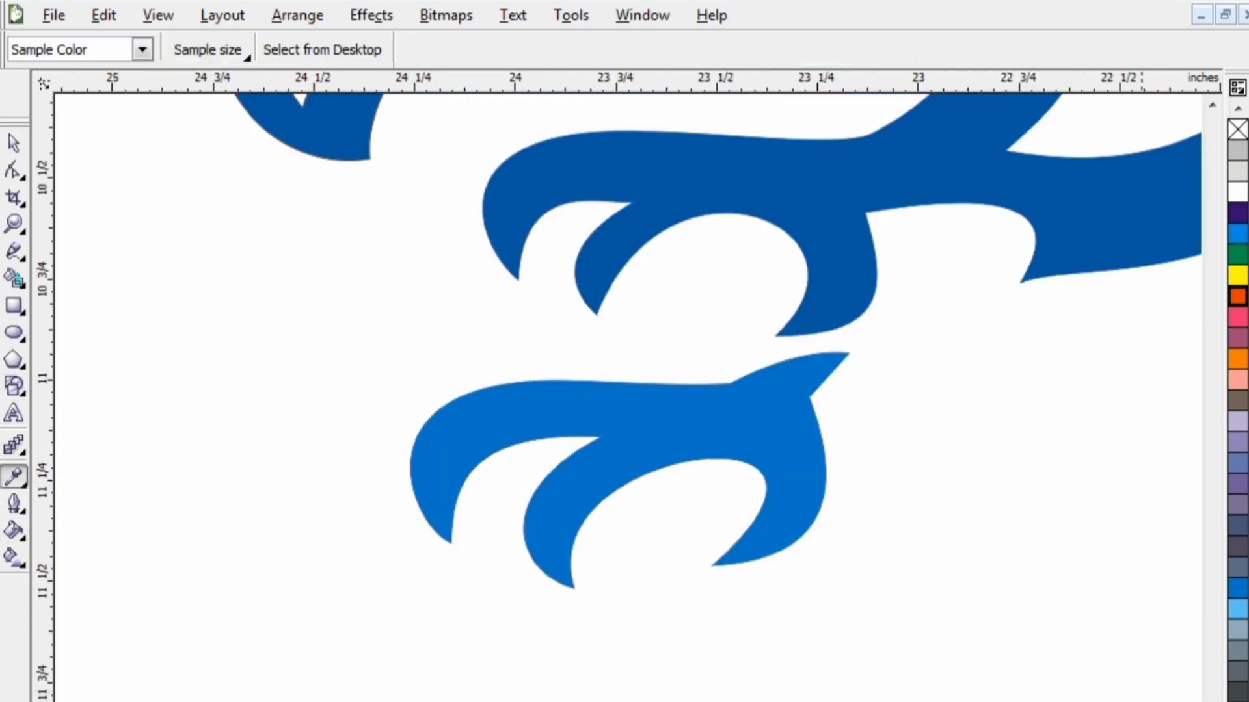
pyautogui.click(762, 419)
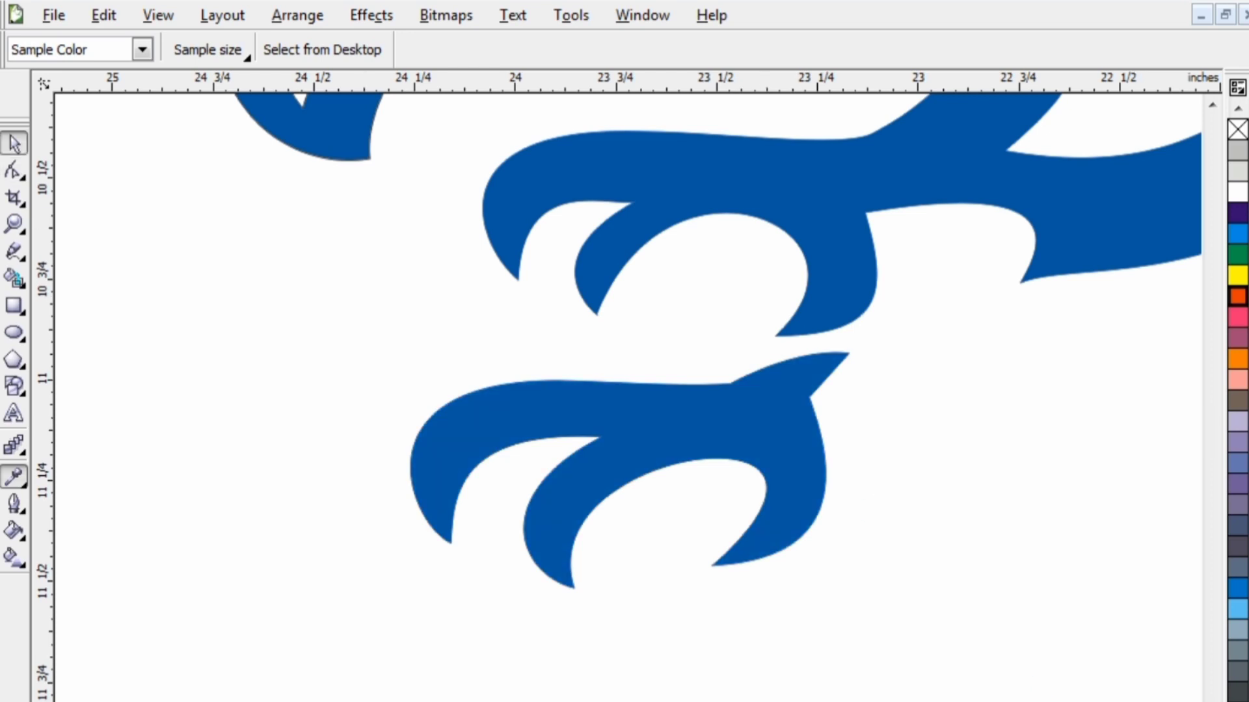
# Select all the eagle shapes and set their outline width to Hairline.
pyautogui.click(13, 143)
pyautogui.scroll(-4, 625, 435)
pyautogui.hotkey('ctrl', 'a')
pyautogui.scroll(1, 628, 440)
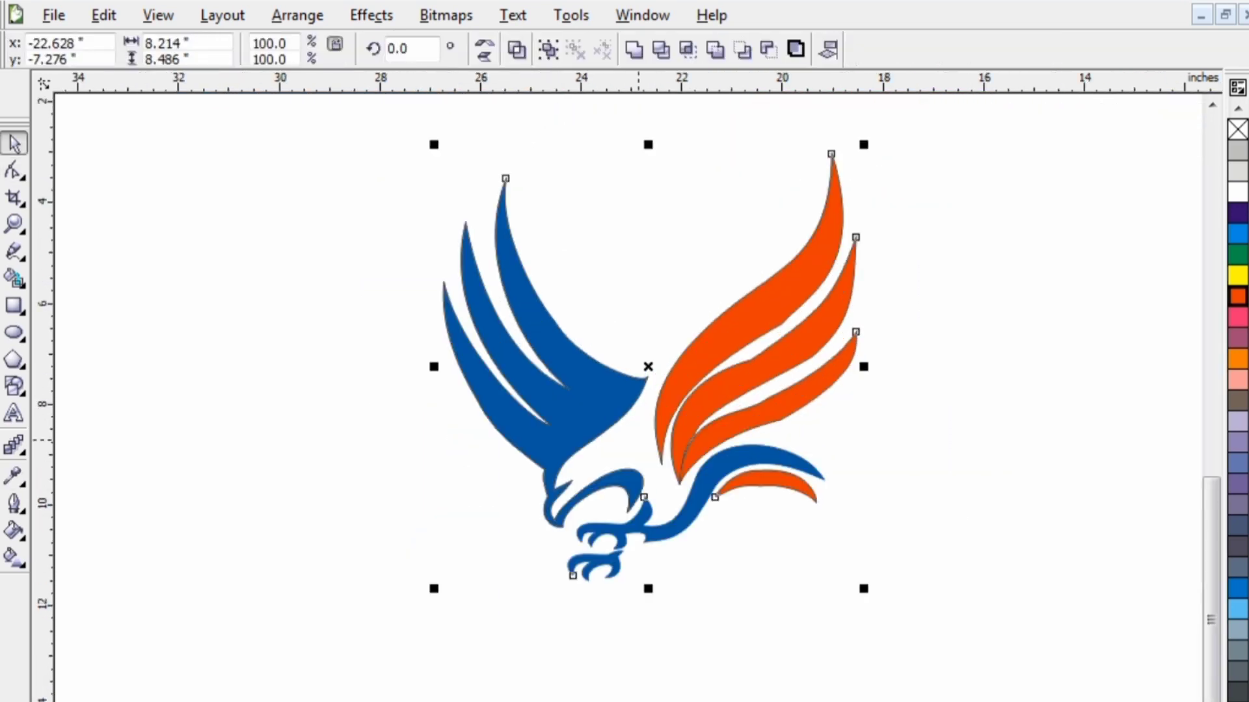
pyautogui.press('F12')
pyautogui.click(487, 299)
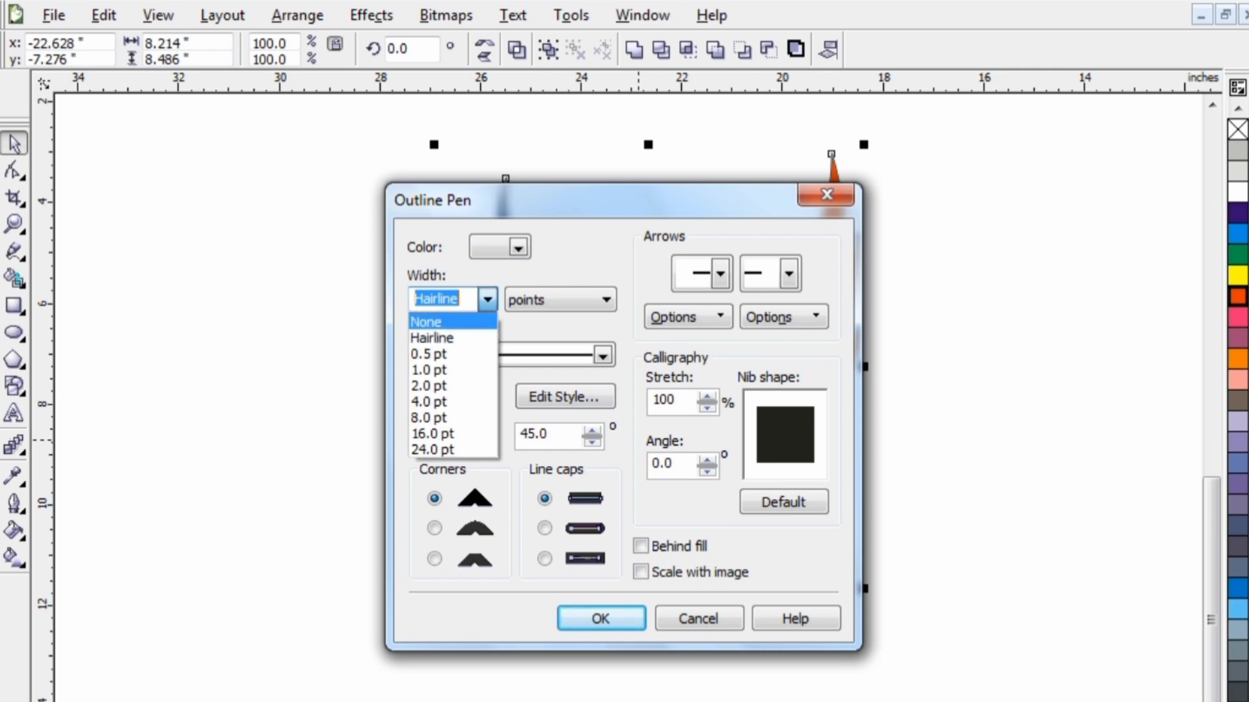
pyautogui.click(432, 338)
pyautogui.click(601, 619)
pyautogui.click(459, 626)
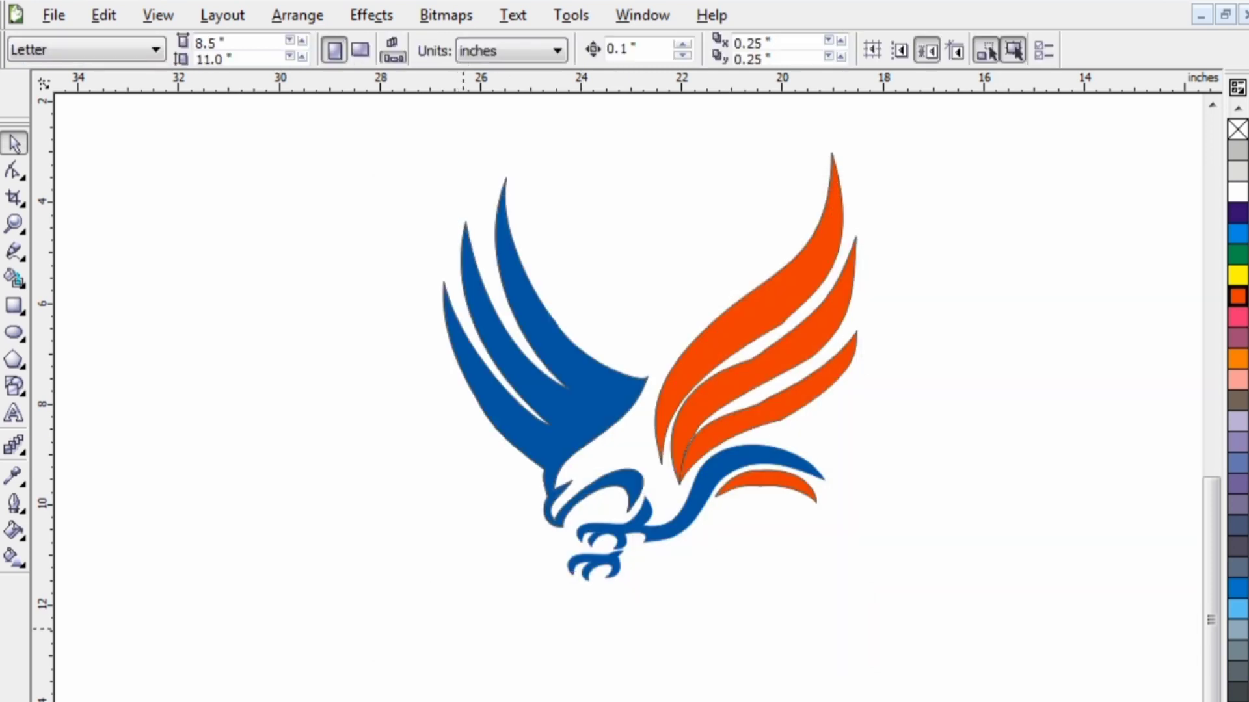
pyautogui.click(1212, 104)
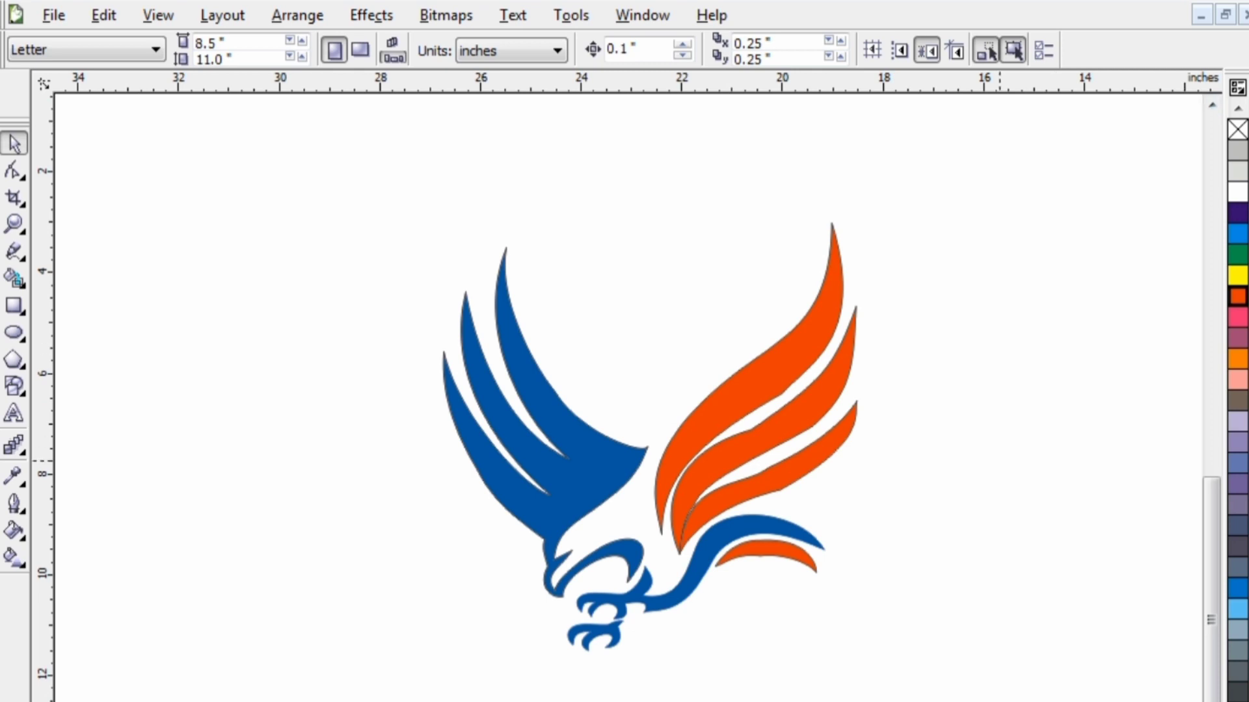